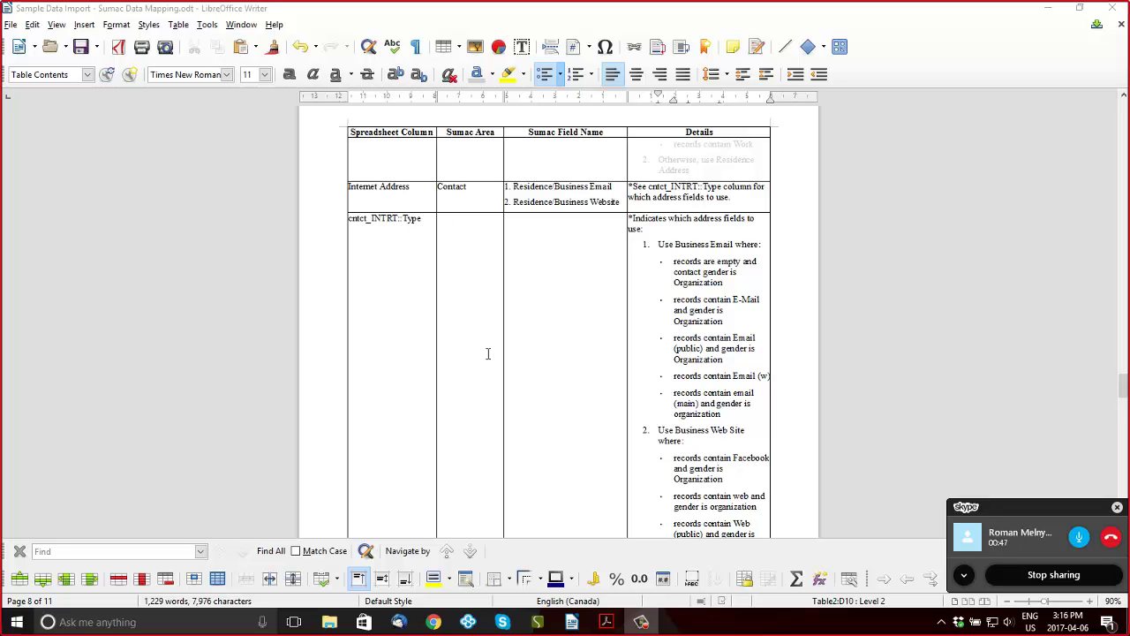
Switch to Sumac and examine the individuals and organizations address files in the Data for Import folder, returning to the Import Workspace
{"action": "left_click", "coordinate": [536, 622]}
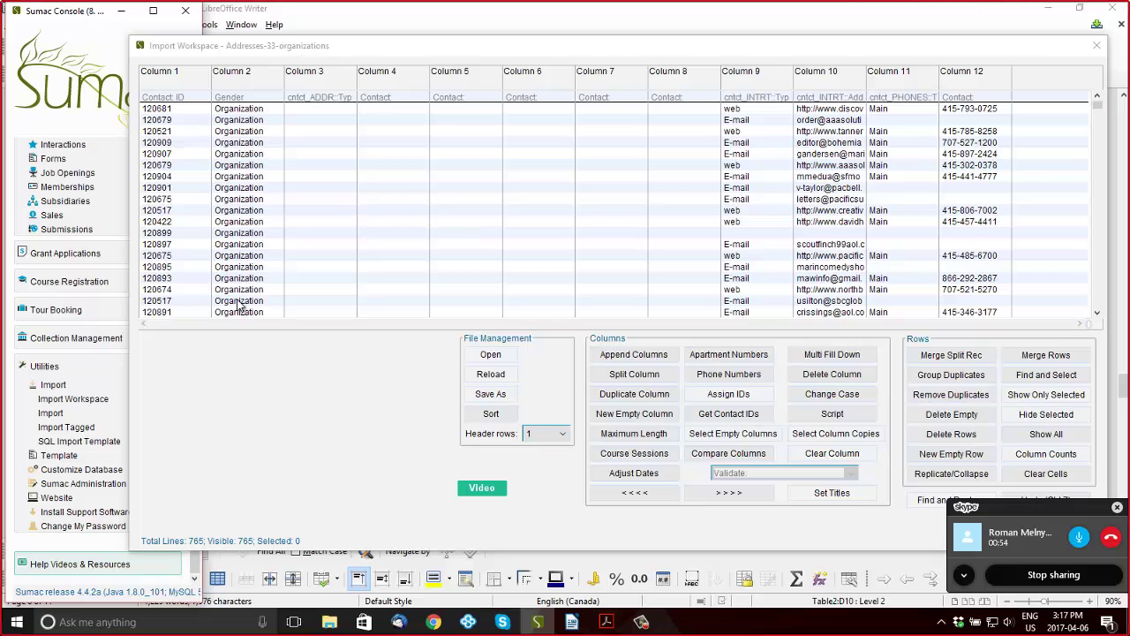
{"action": "mouse_move", "coordinate": [330, 622]}
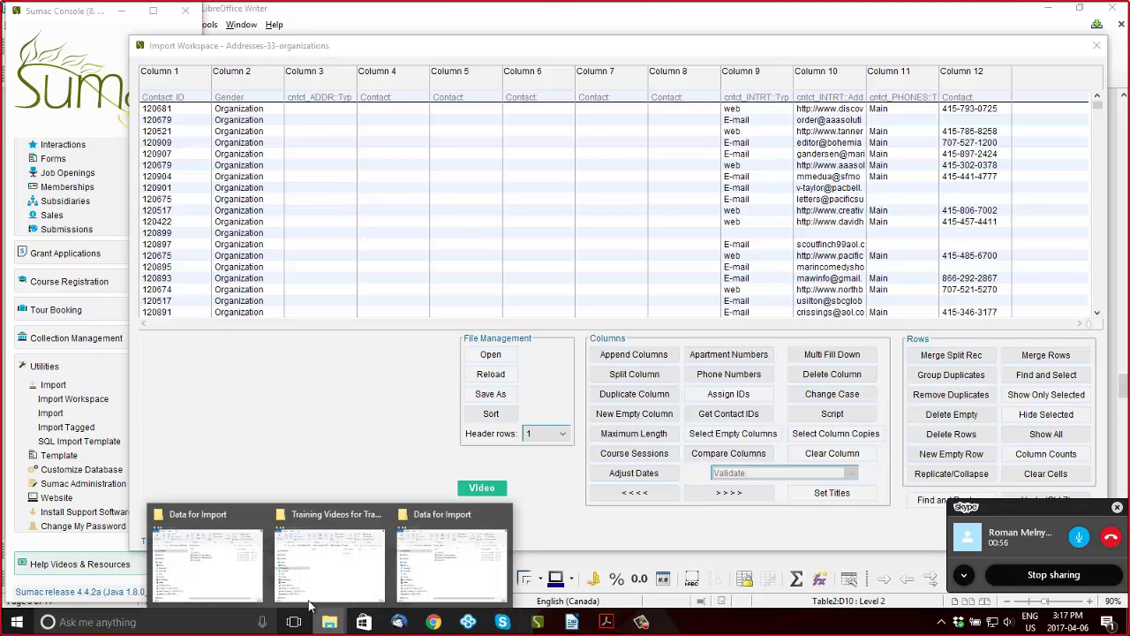
{"action": "left_click", "coordinate": [220, 570]}
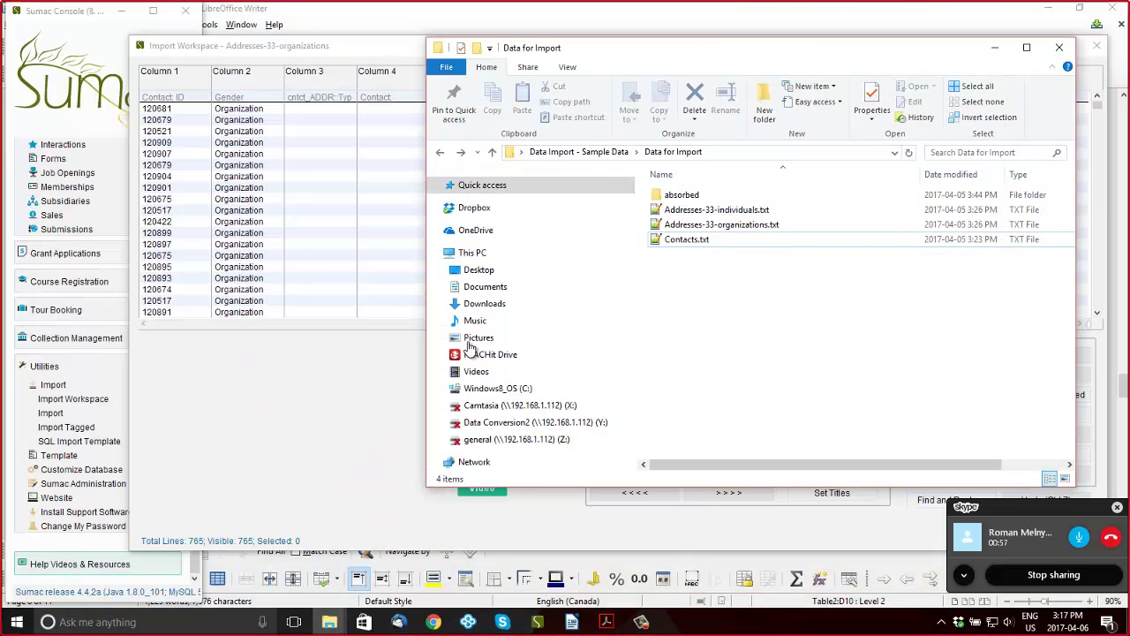
{"action": "left_click", "coordinate": [766, 212]}
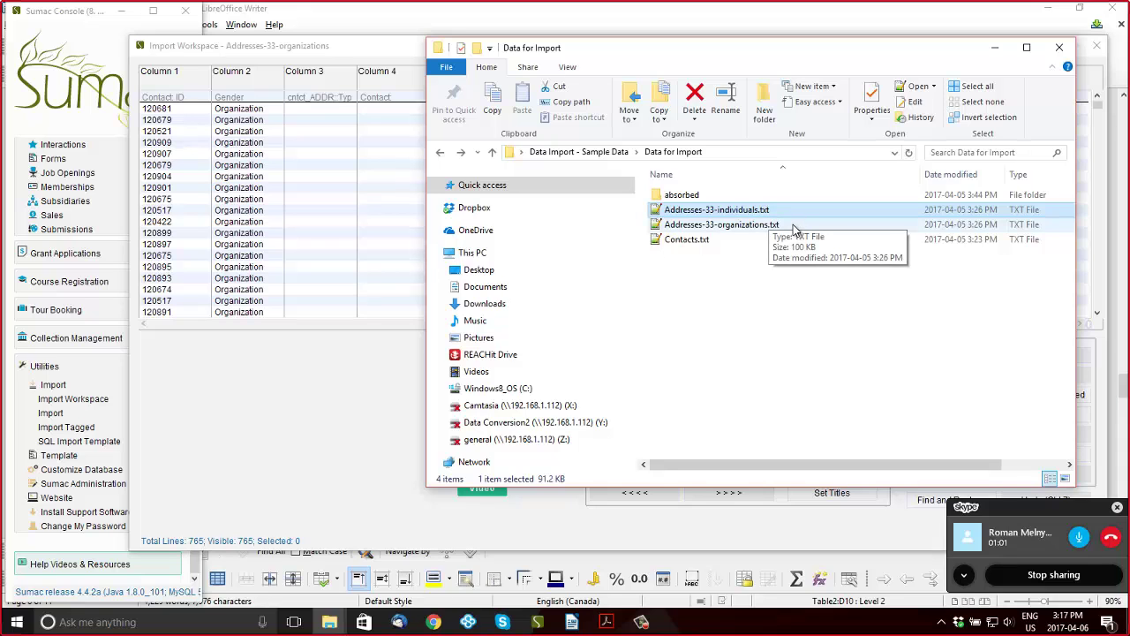
{"action": "left_click", "coordinate": [791, 225], "text": "shift"}
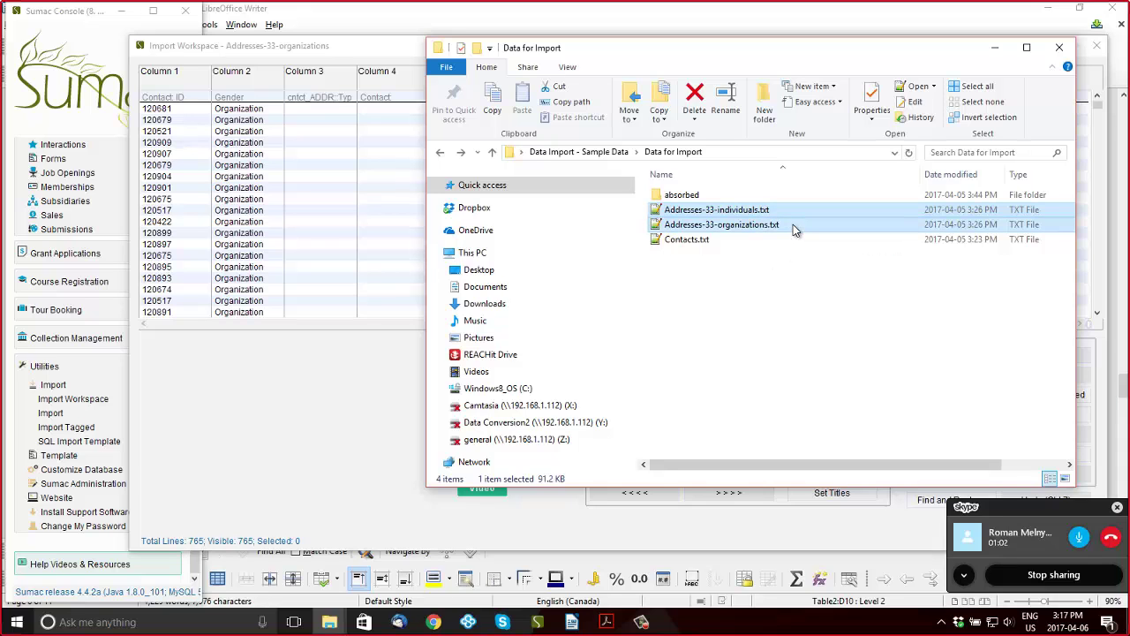
{"action": "left_click", "coordinate": [261, 465]}
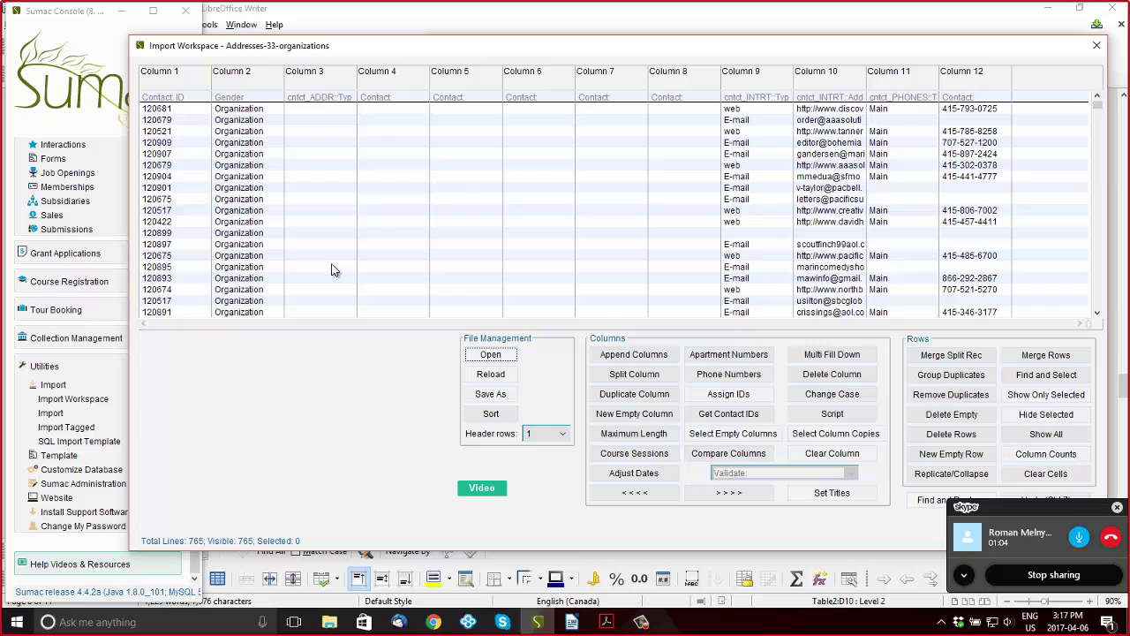
Widen column 9 of the organizations data and delete the postal address columns, Column 3 through Column 8
{"action": "double_click", "coordinate": [330, 99]}
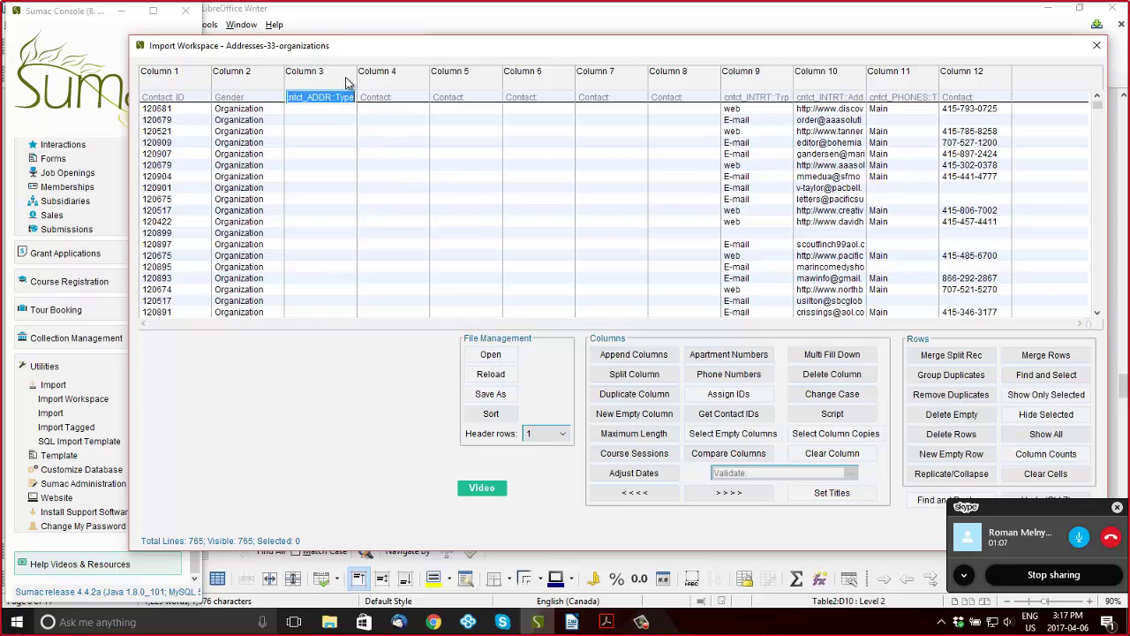
{"action": "left_click", "coordinate": [346, 83]}
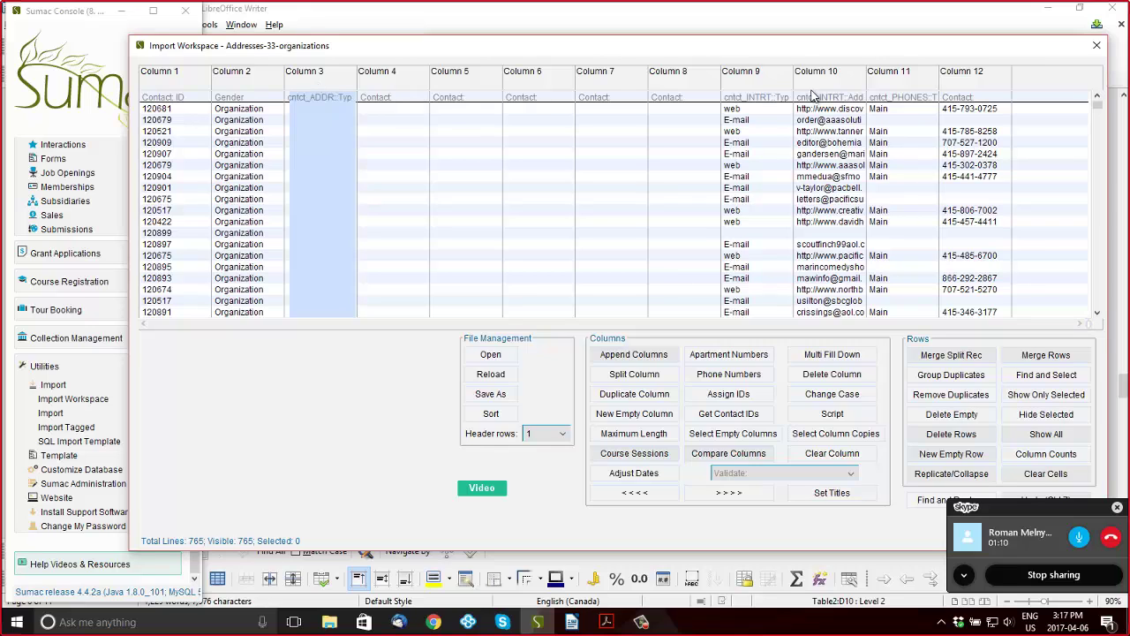
{"action": "left_click", "coordinate": [782, 99]}
{"action": "mouse_move", "coordinate": [794, 72]}
{"action": "left_mouse_down"}
{"action": "mouse_move", "coordinate": [880, 64]}
{"action": "mouse_move", "coordinate": [843, 95]}
{"action": "mouse_move", "coordinate": [815, 74]}
{"action": "left_mouse_up"}
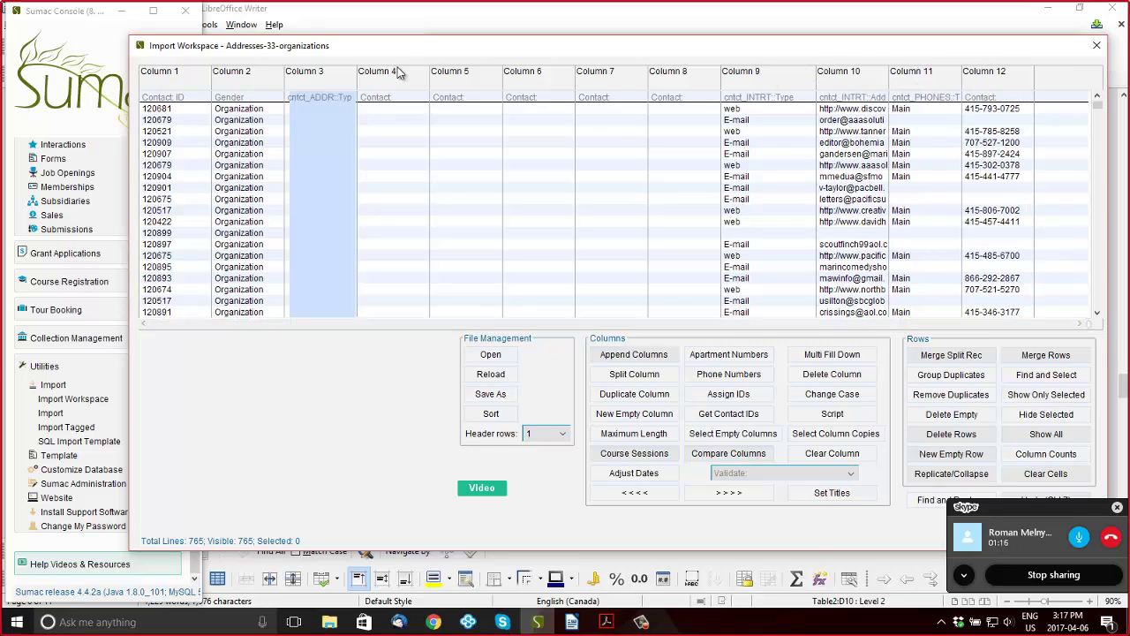
{"action": "left_click", "coordinate": [684, 80], "text": "shift"}
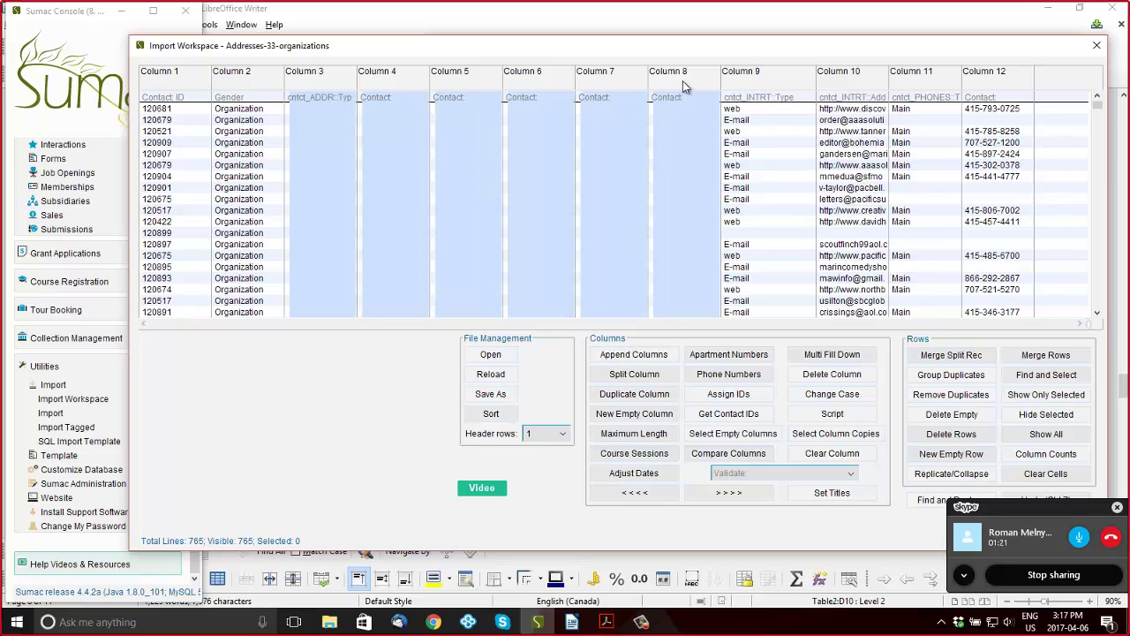
{"action": "left_click", "coordinate": [843, 378]}
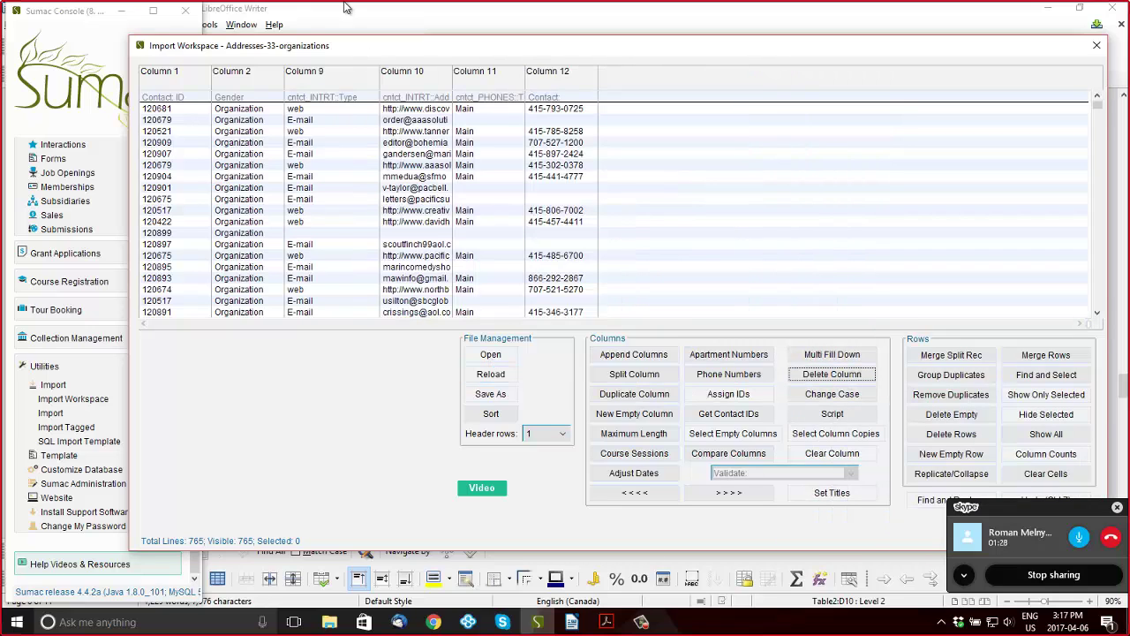
Delete the rows that are empty across Columns 9 to 12 and save the data as Addresses-33-organizations-1
{"action": "left_click", "coordinate": [353, 85]}
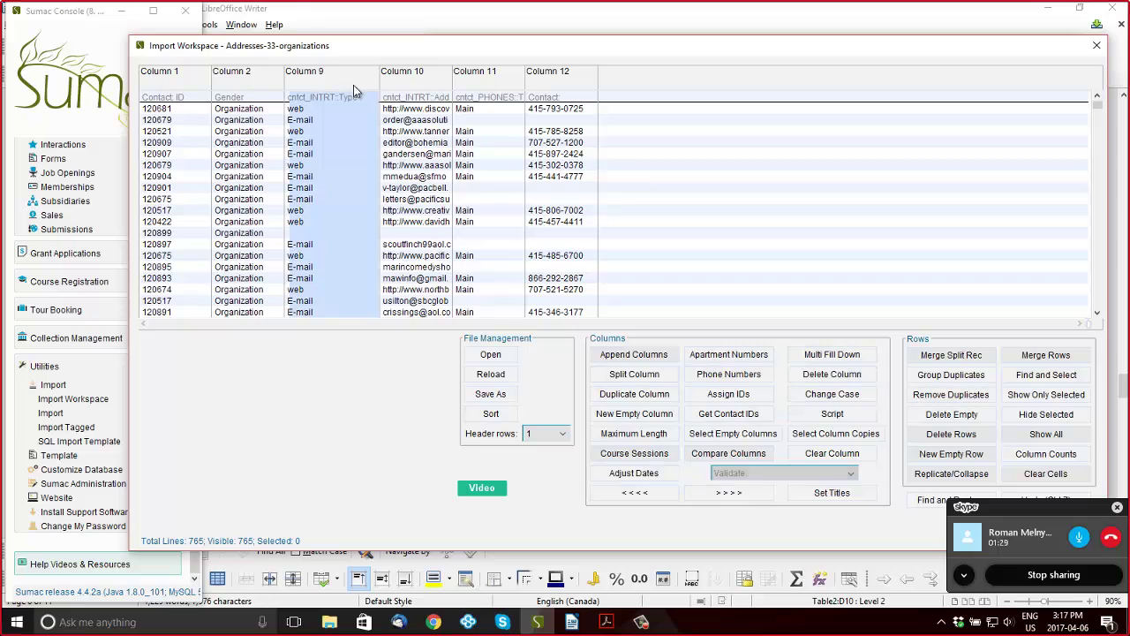
{"action": "left_click", "coordinate": [574, 85], "text": "shift"}
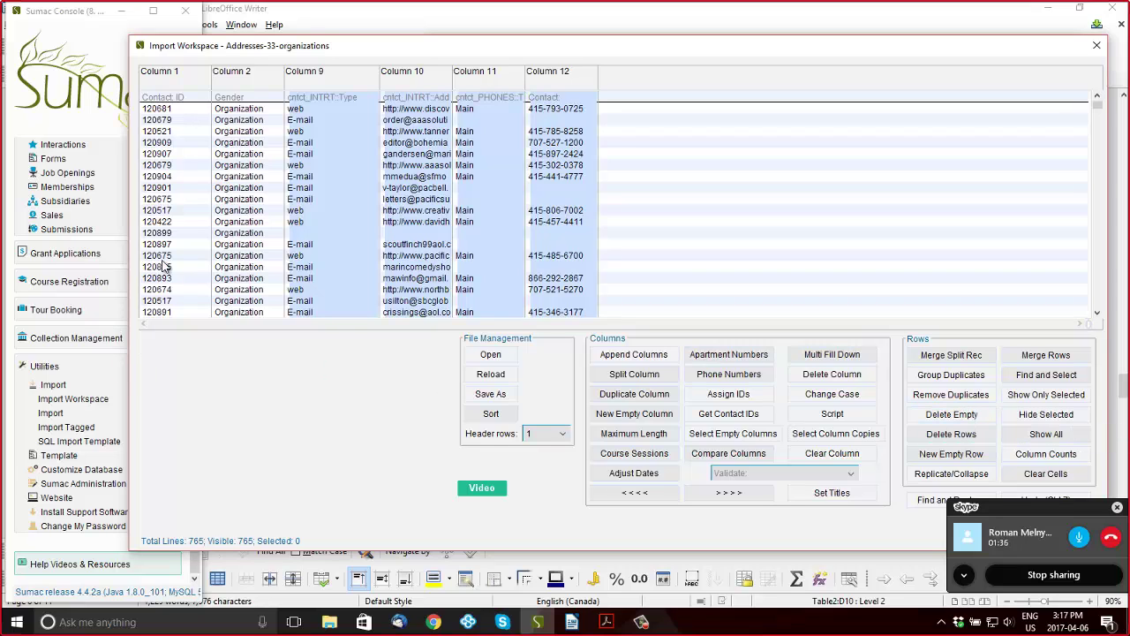
{"action": "left_click", "coordinate": [248, 235]}
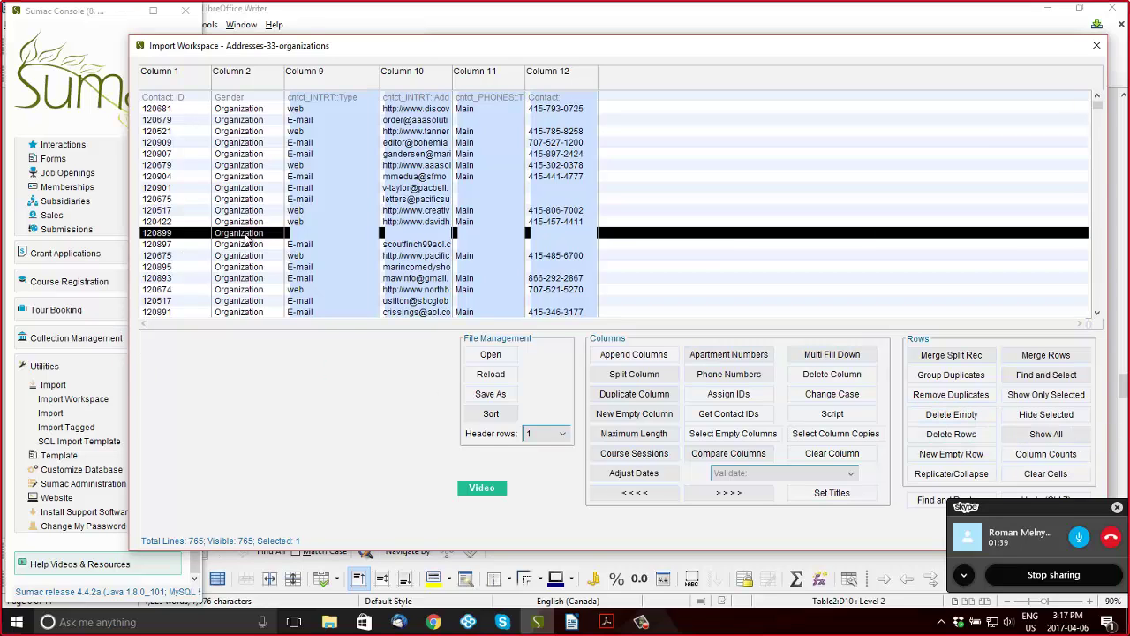
{"action": "left_click", "coordinate": [352, 84]}
{"action": "left_click", "coordinate": [547, 74], "text": "shift"}
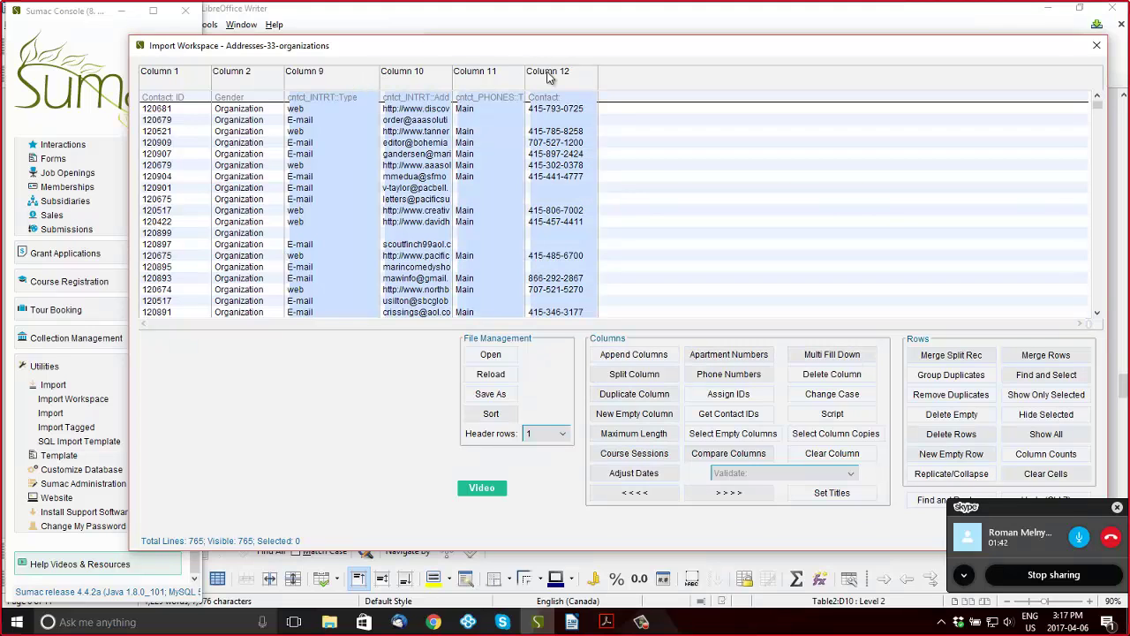
{"action": "left_click", "coordinate": [966, 419]}
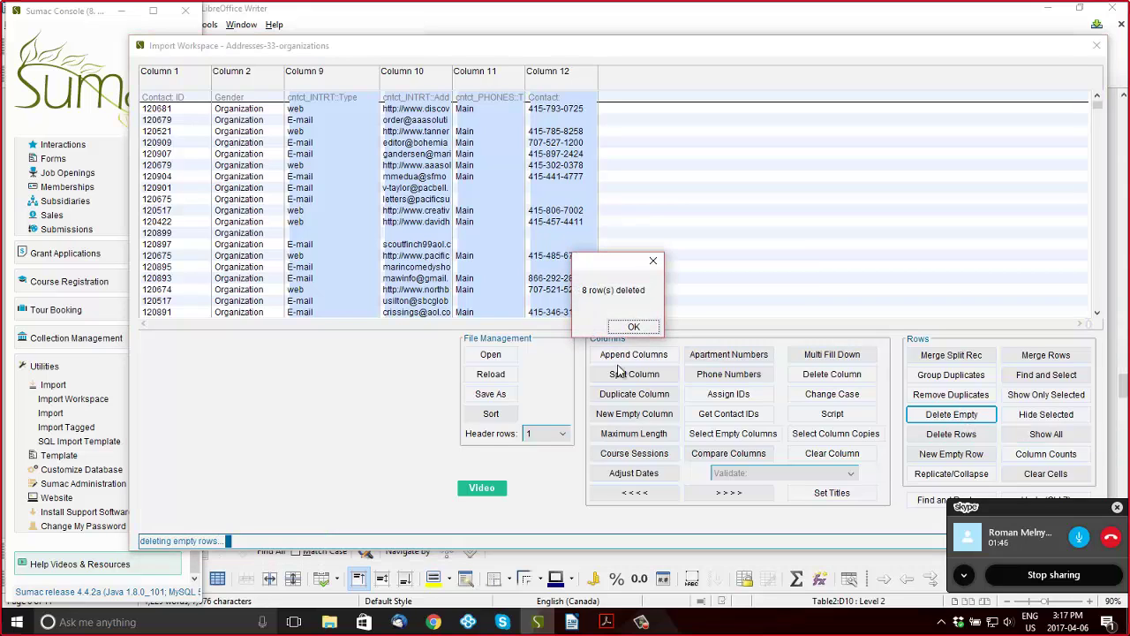
{"action": "left_click", "coordinate": [632, 326]}
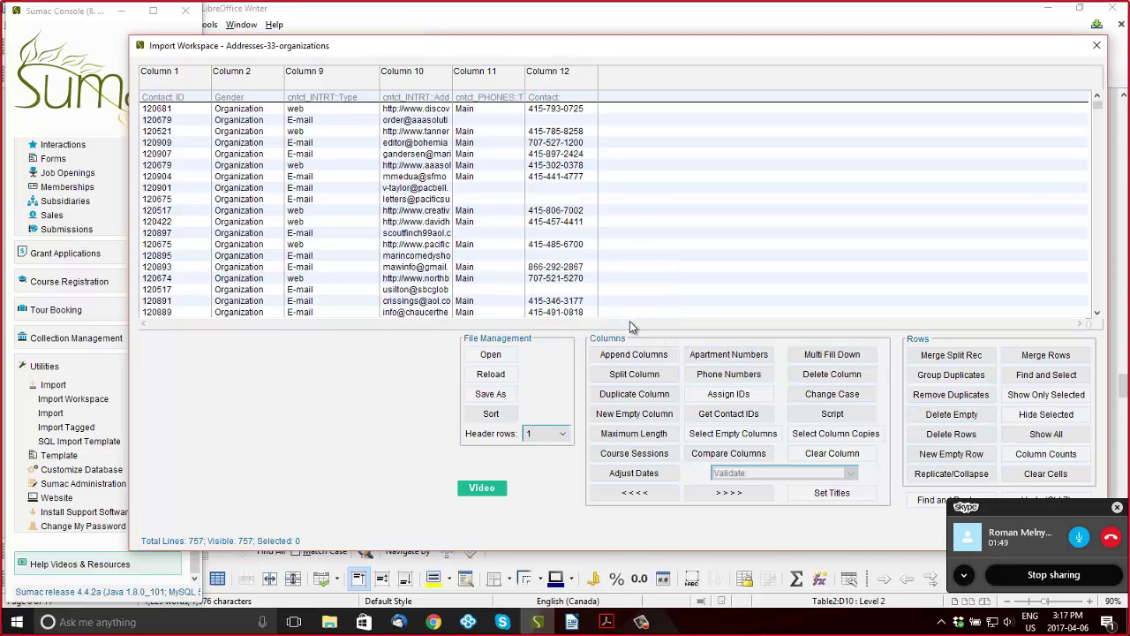
{"action": "left_click", "coordinate": [490, 396]}
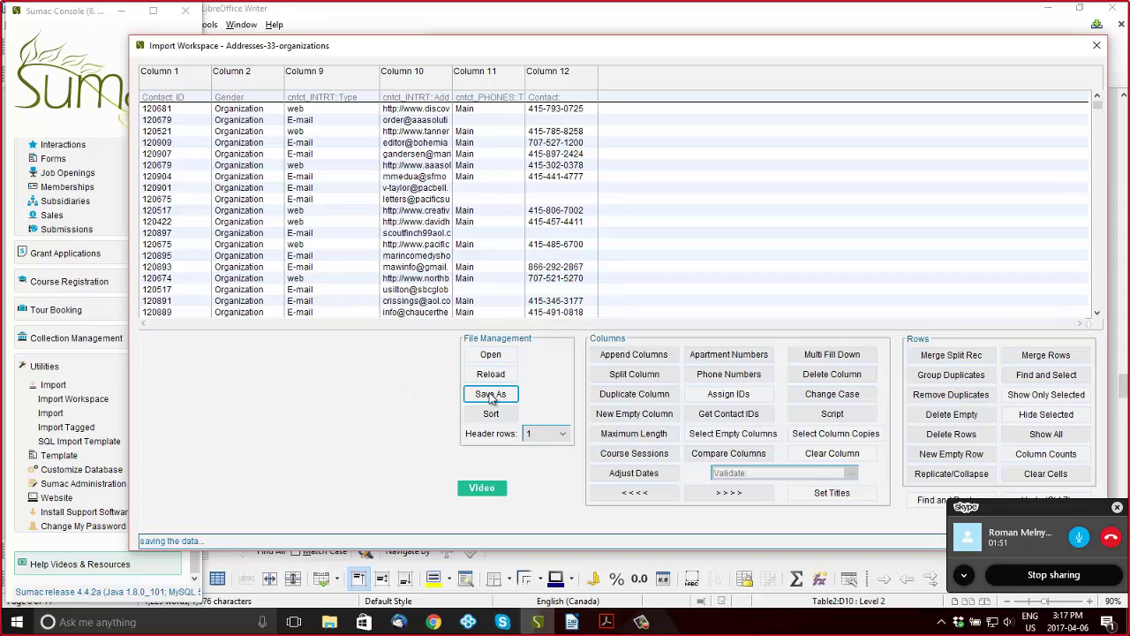
{"action": "key", "text": "Return"}
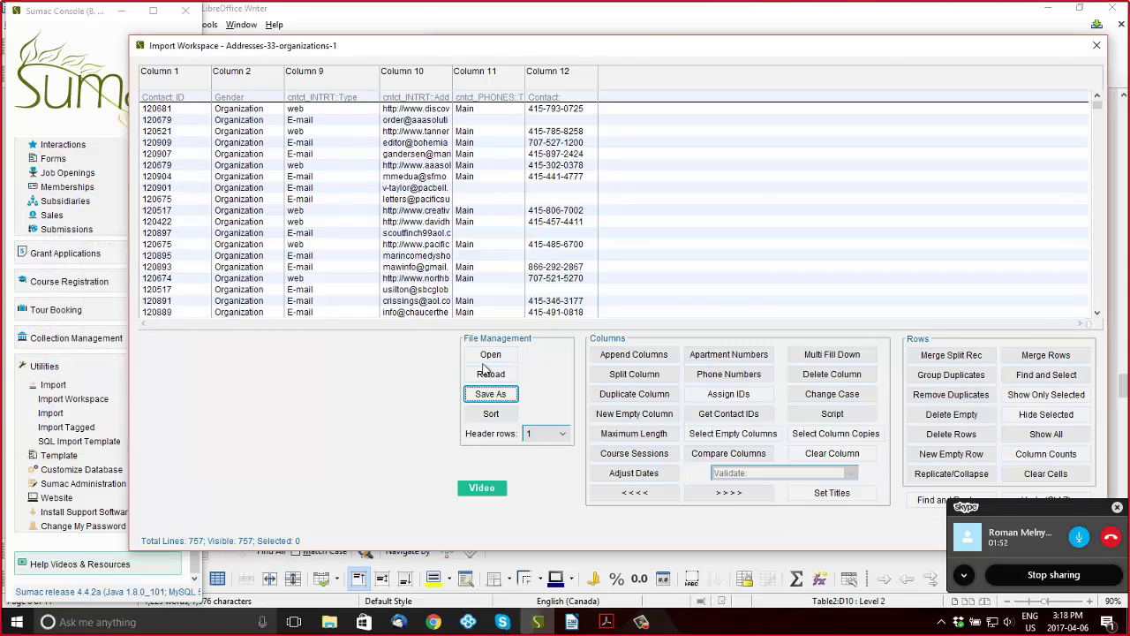
Delete the phone columns, Column 11 and Column 12, and remove the rows with an empty internet address in Column 10
{"action": "left_click", "coordinate": [521, 77]}
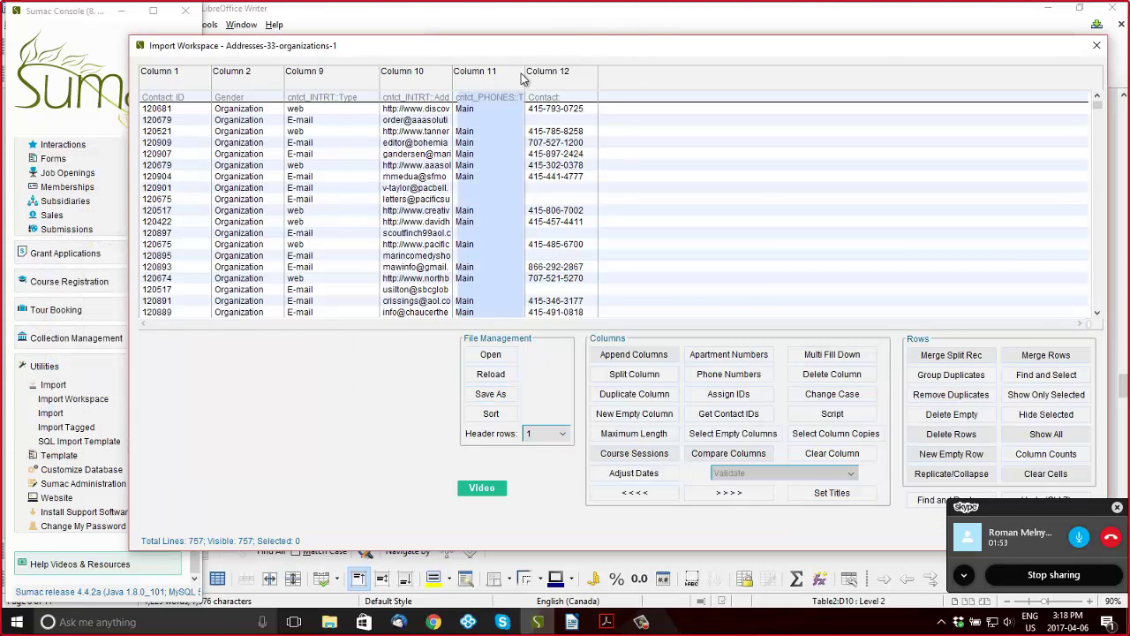
{"action": "left_click", "coordinate": [578, 76], "text": "ctrl"}
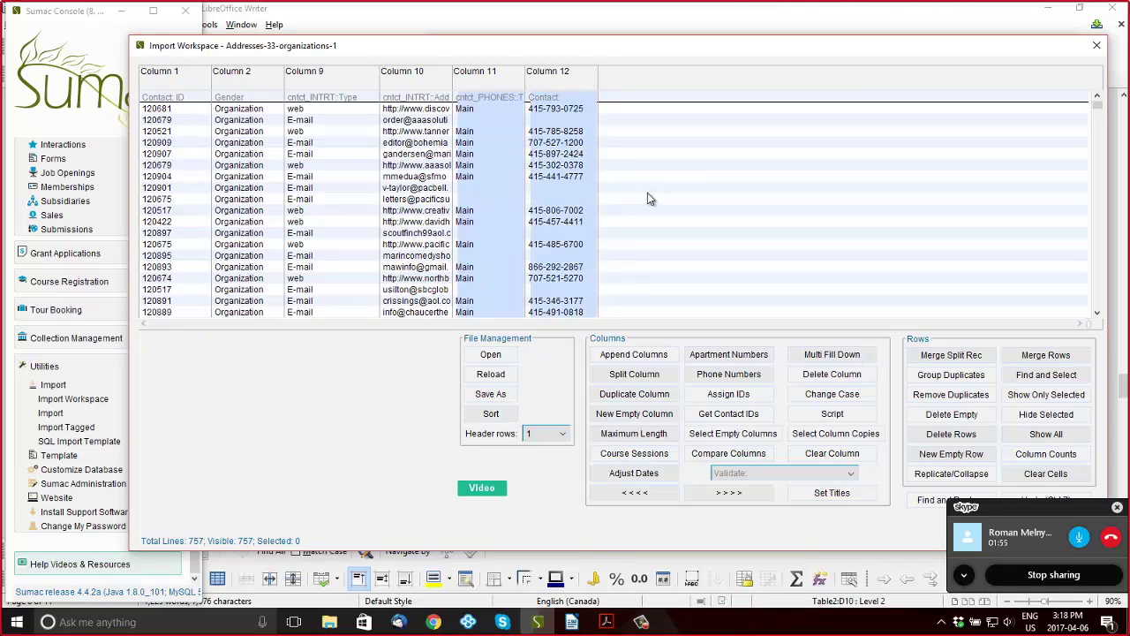
{"action": "left_click", "coordinate": [839, 376]}
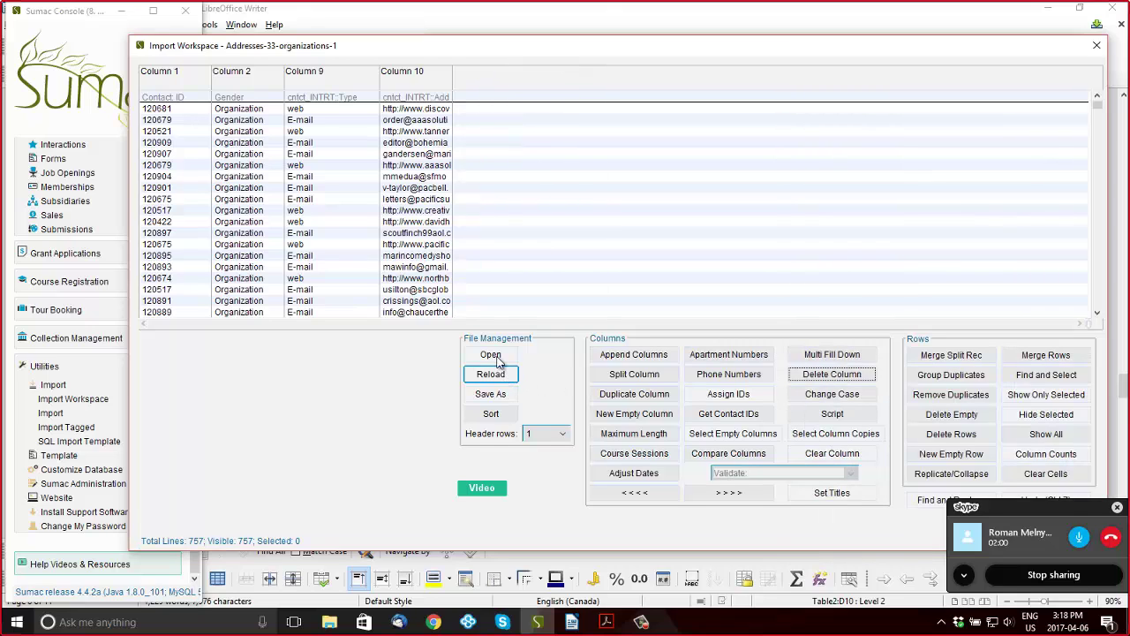
{"action": "left_click", "coordinate": [415, 74]}
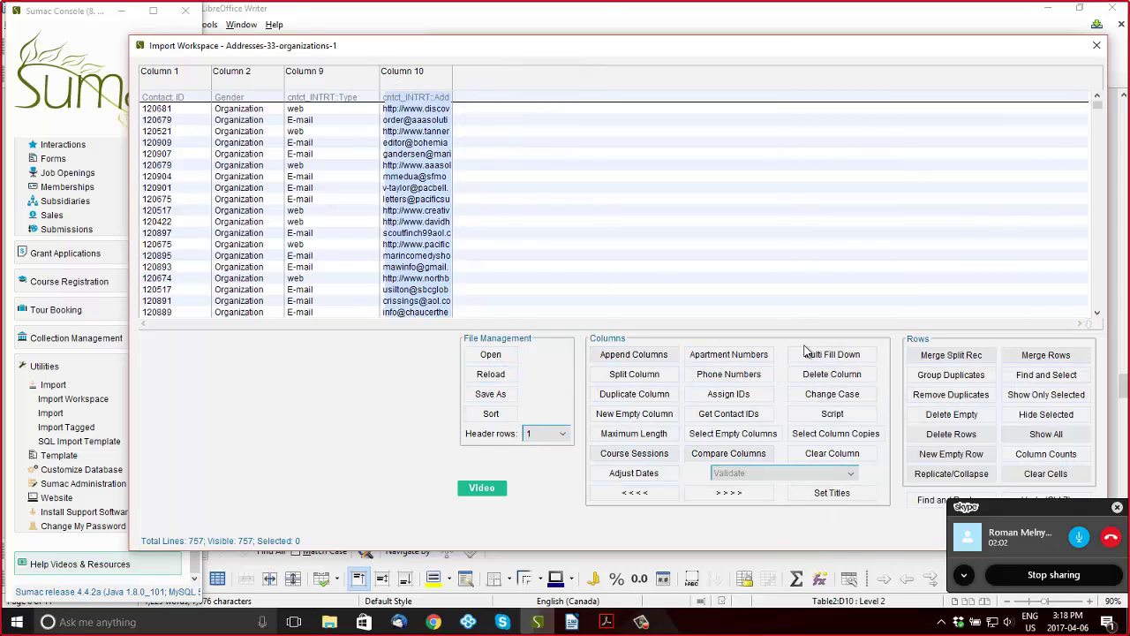
{"action": "left_click", "coordinate": [952, 415]}
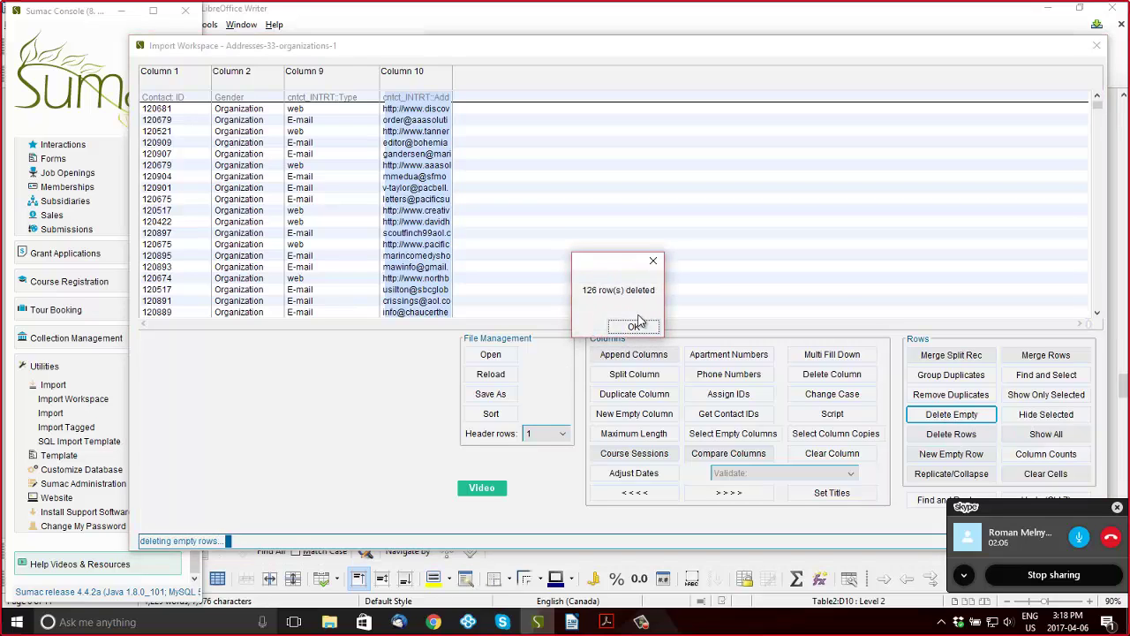
{"action": "left_click", "coordinate": [637, 323]}
Save the reduced organizations data as a new file named Addresses-33-organizations-2-internet addresses.txt
{"action": "left_click", "coordinate": [512, 397]}
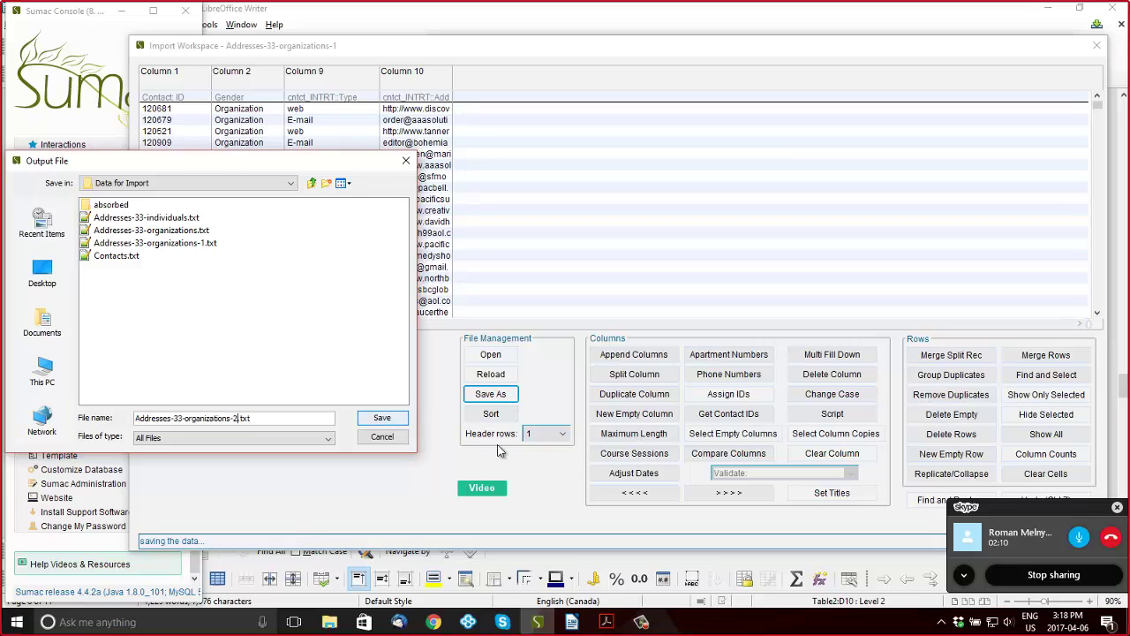
{"action": "type", "text": "-internet addresses"}
{"action": "key", "text": "Return"}
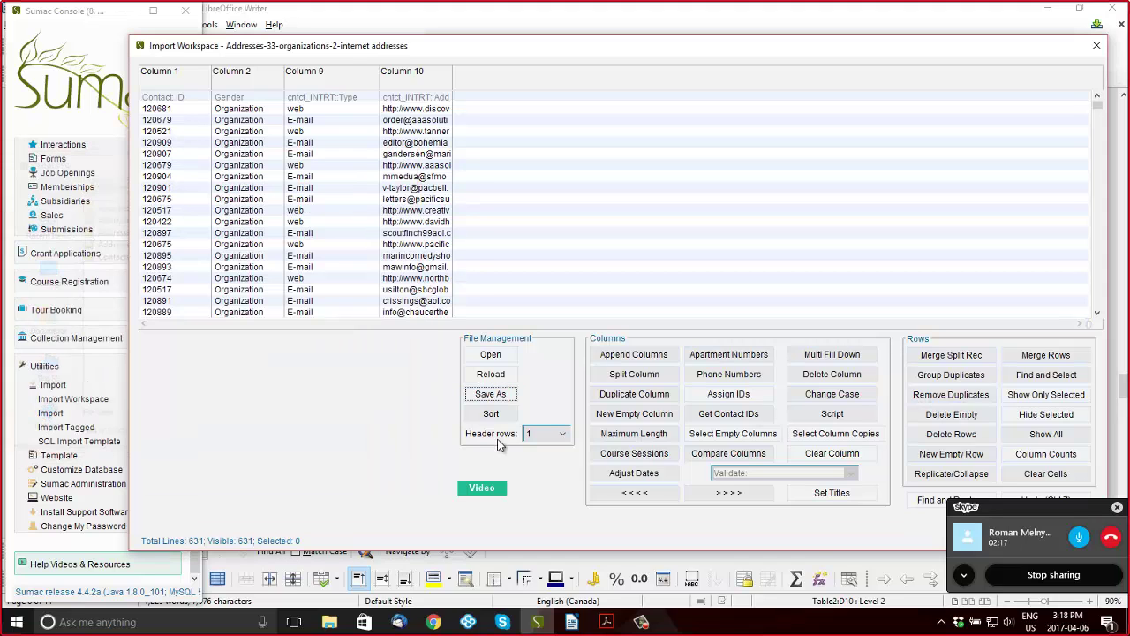
Open Addresses-33-individuals.txt in the Import Workspace, replacing the current data instead of appending to it
{"action": "left_click", "coordinate": [491, 354]}
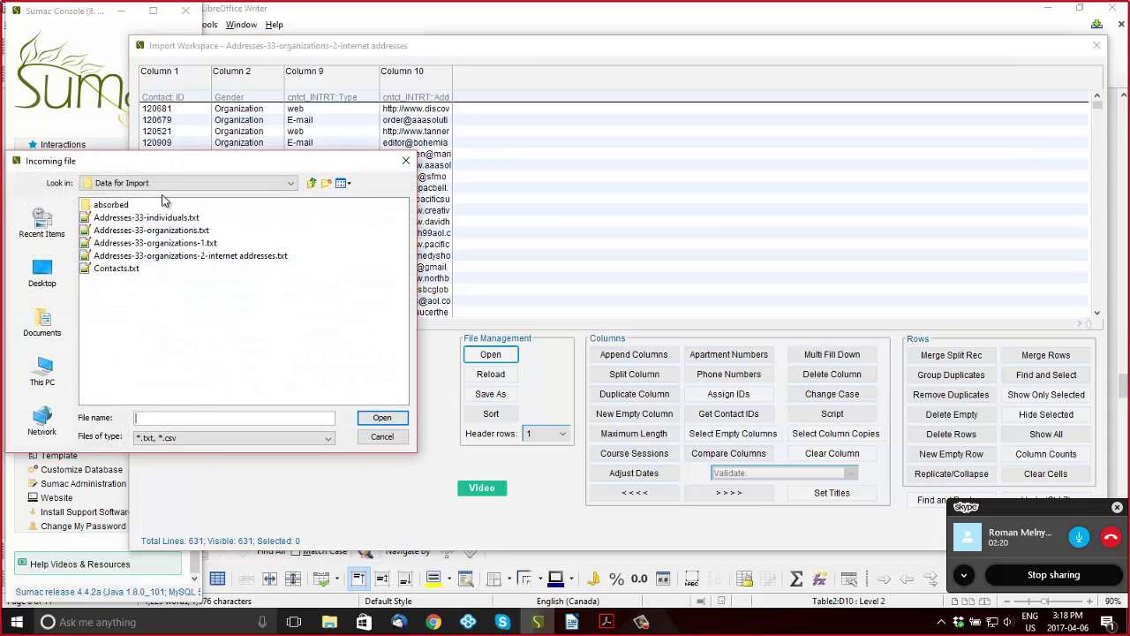
{"action": "double_click", "coordinate": [177, 221]}
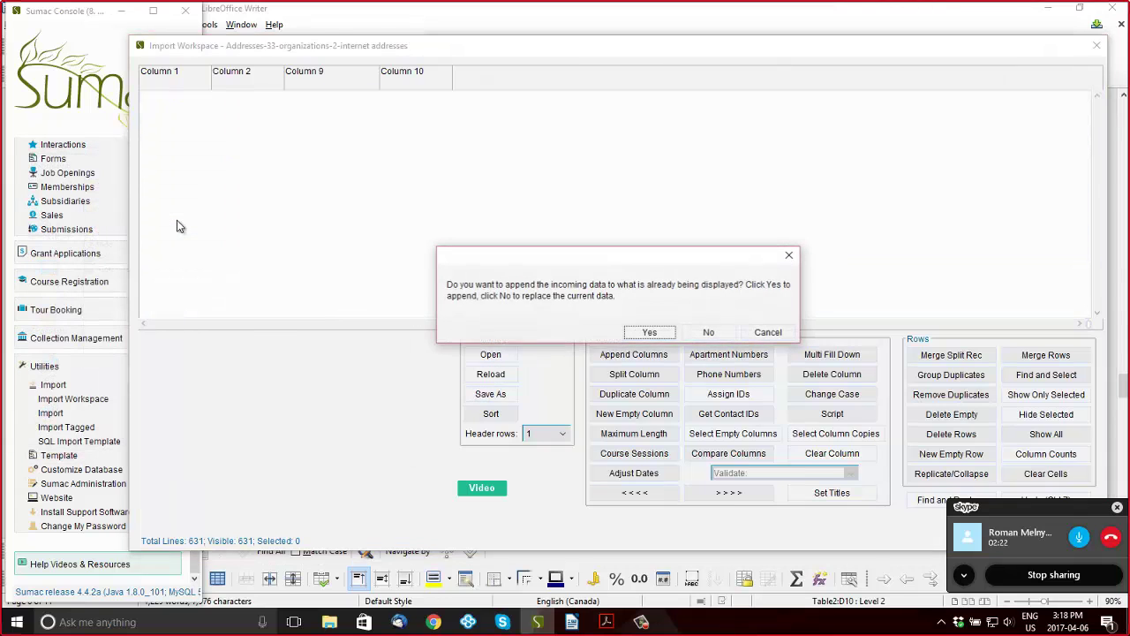
{"action": "left_click", "coordinate": [711, 334]}
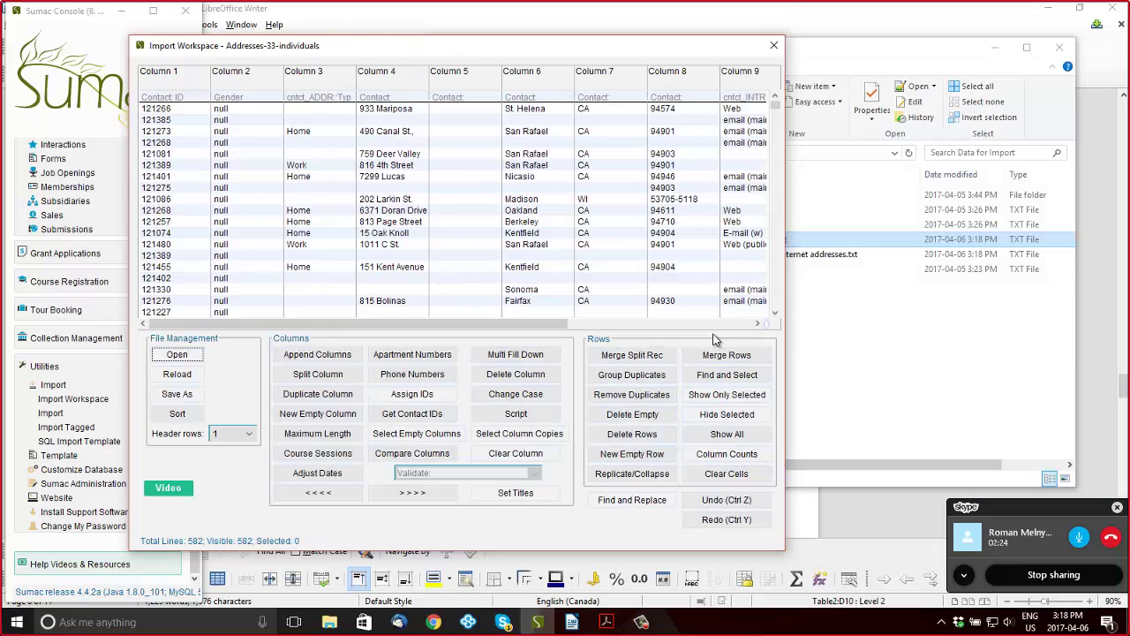
Delete Columns 3 through 8 from the individuals data and remove the rows that are empty across Columns 9 to 12
{"action": "left_click", "coordinate": [316, 79]}
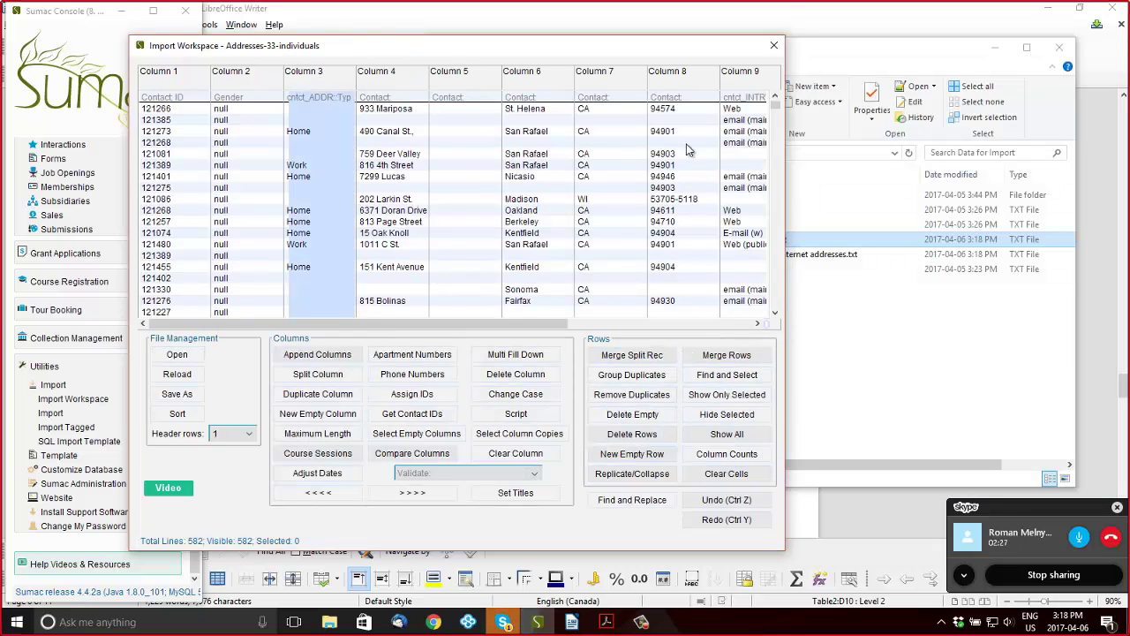
{"action": "left_click", "coordinate": [677, 80], "text": "shift"}
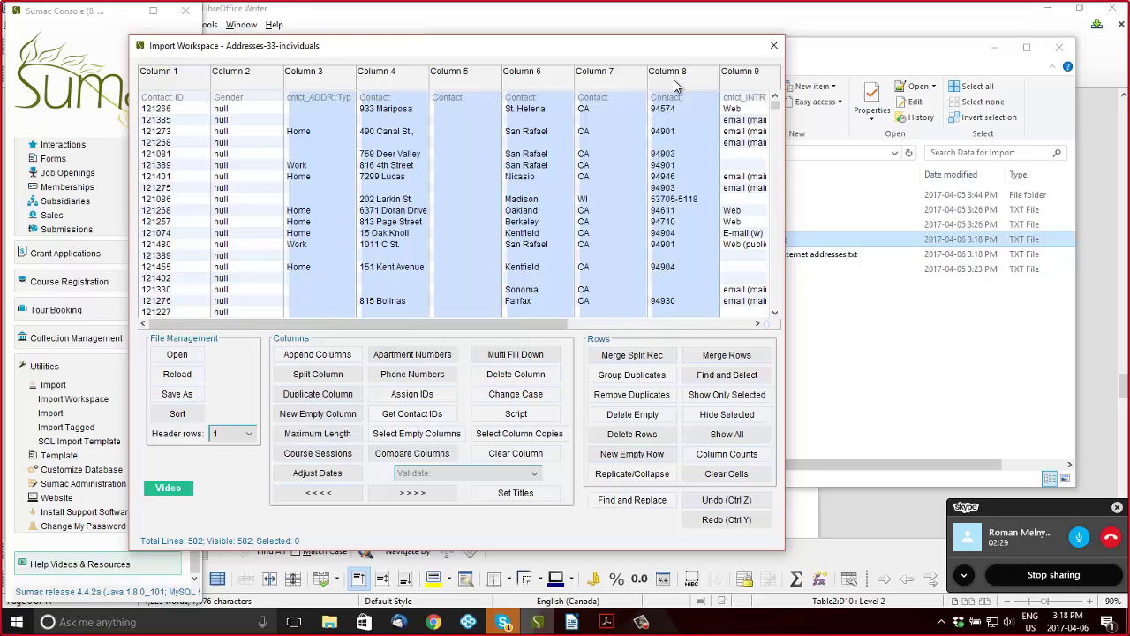
{"action": "left_click", "coordinate": [533, 378]}
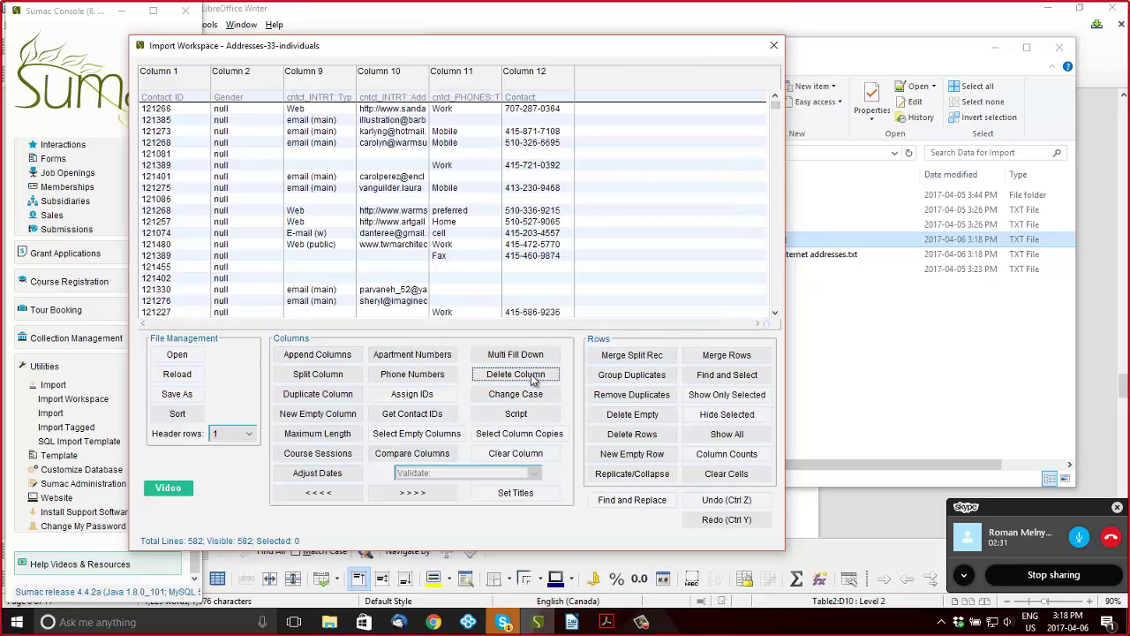
{"action": "left_click", "coordinate": [336, 76]}
{"action": "left_click", "coordinate": [534, 71], "text": "shift"}
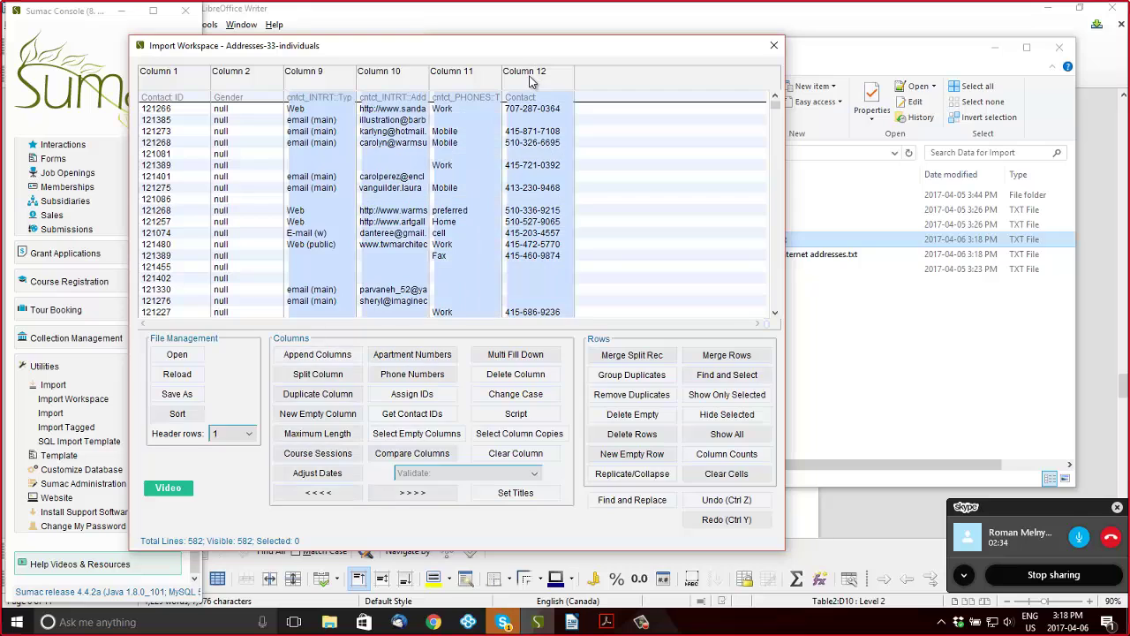
{"action": "left_click", "coordinate": [632, 417]}
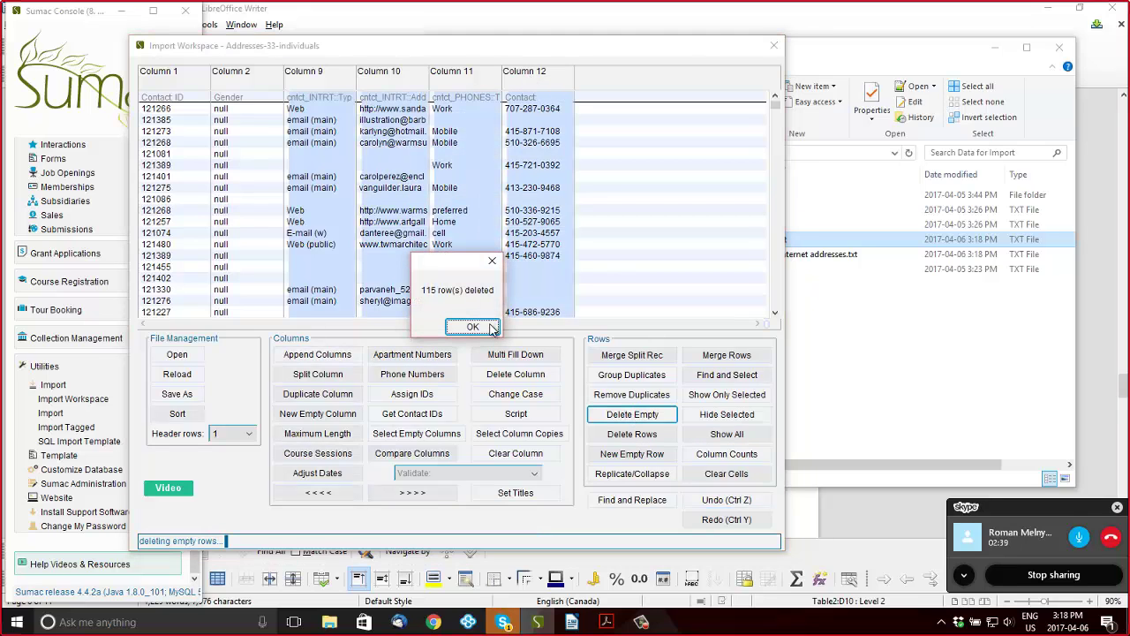
{"action": "left_click", "coordinate": [491, 328]}
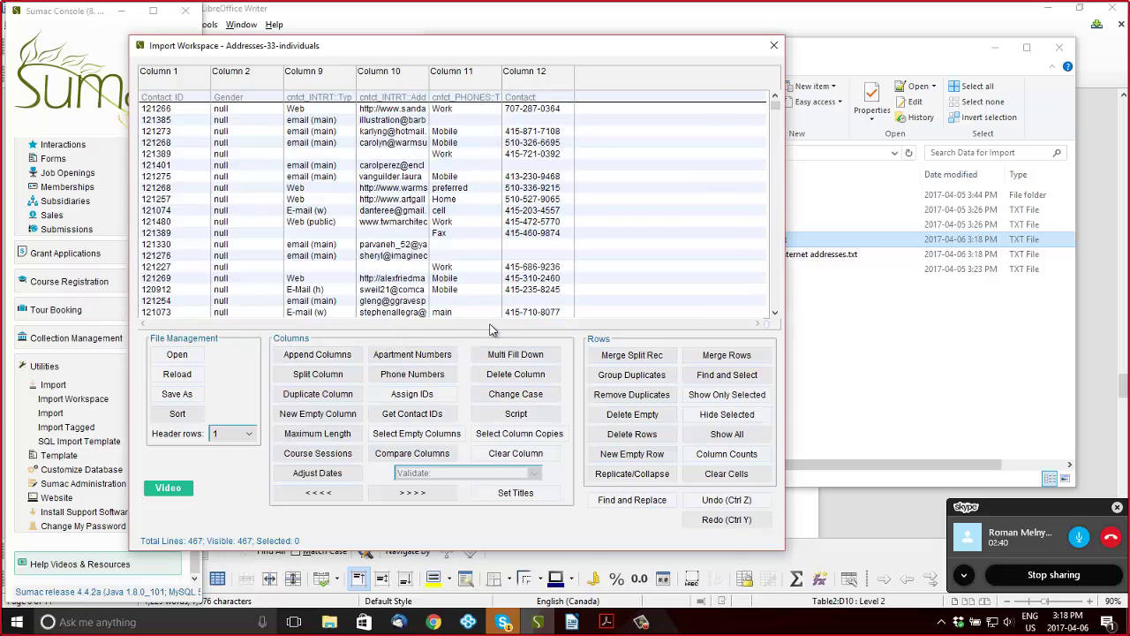
Save the individuals data as Addresses-33-individuals-1.txt and delete the phone columns, Column 11 and Column 12
{"action": "left_click", "coordinate": [176, 394]}
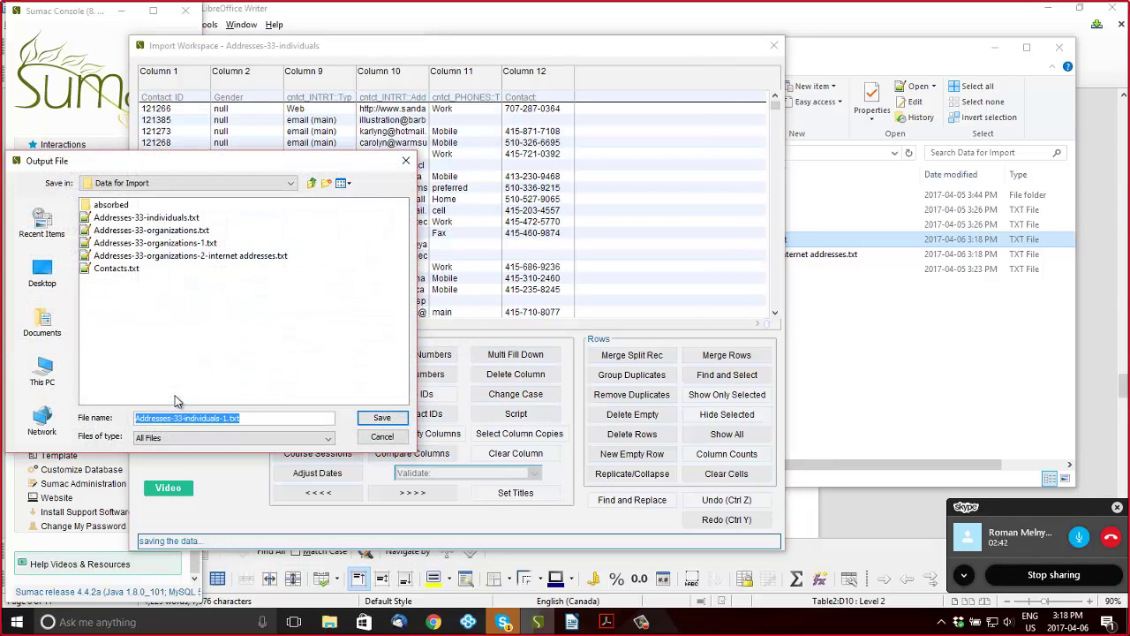
{"action": "key", "text": "Return"}
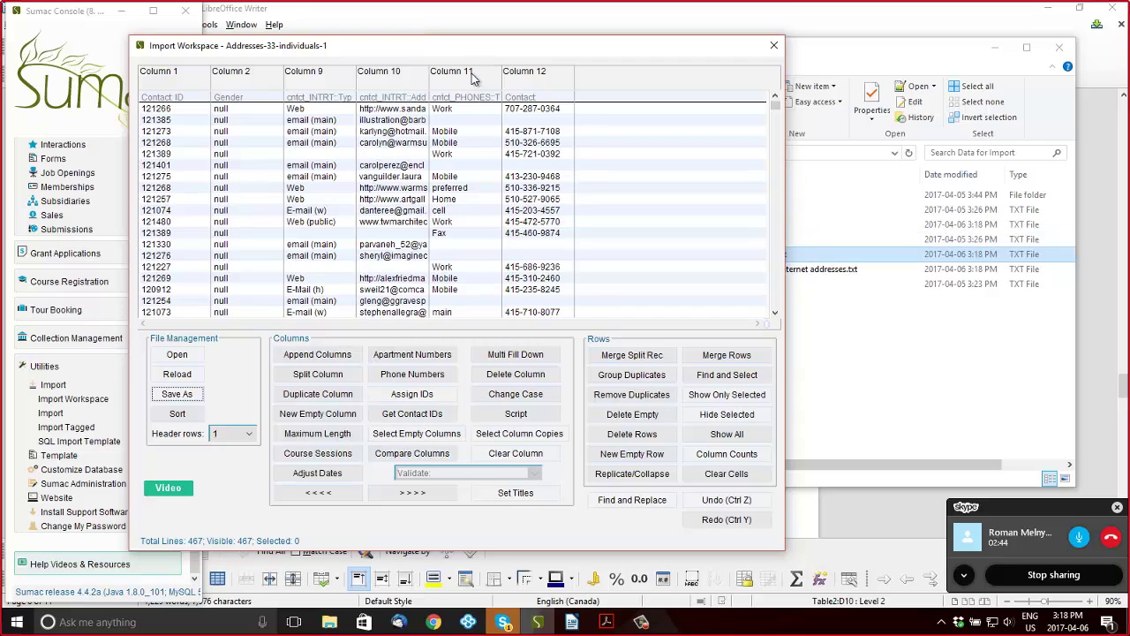
{"action": "left_click", "coordinate": [471, 76]}
{"action": "left_click", "coordinate": [556, 77], "text": "ctrl"}
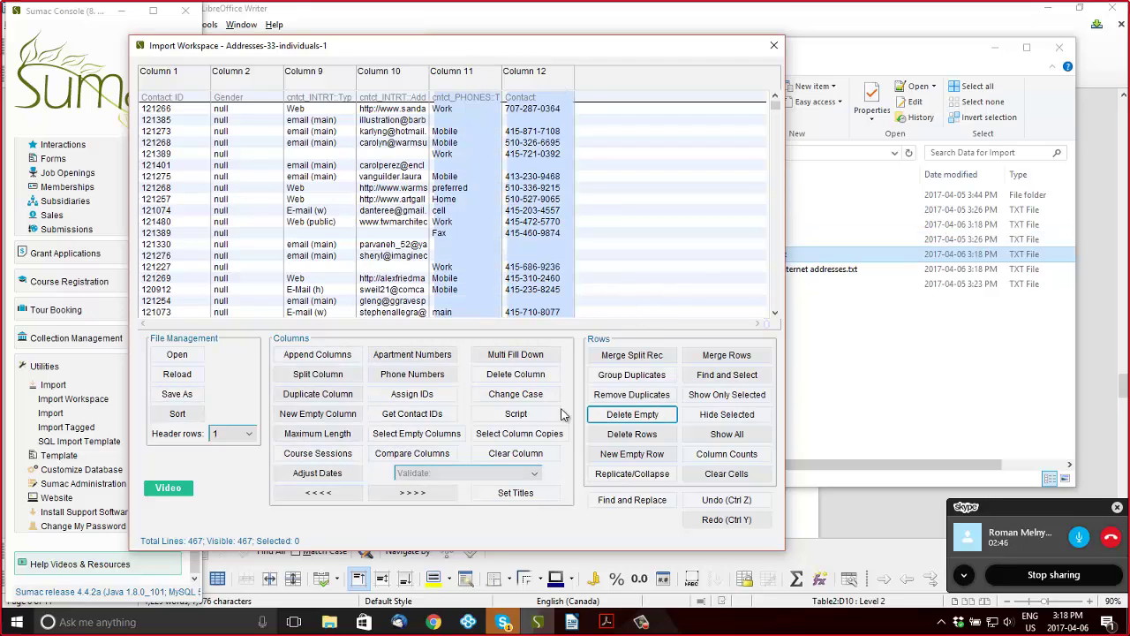
{"action": "left_click", "coordinate": [539, 376]}
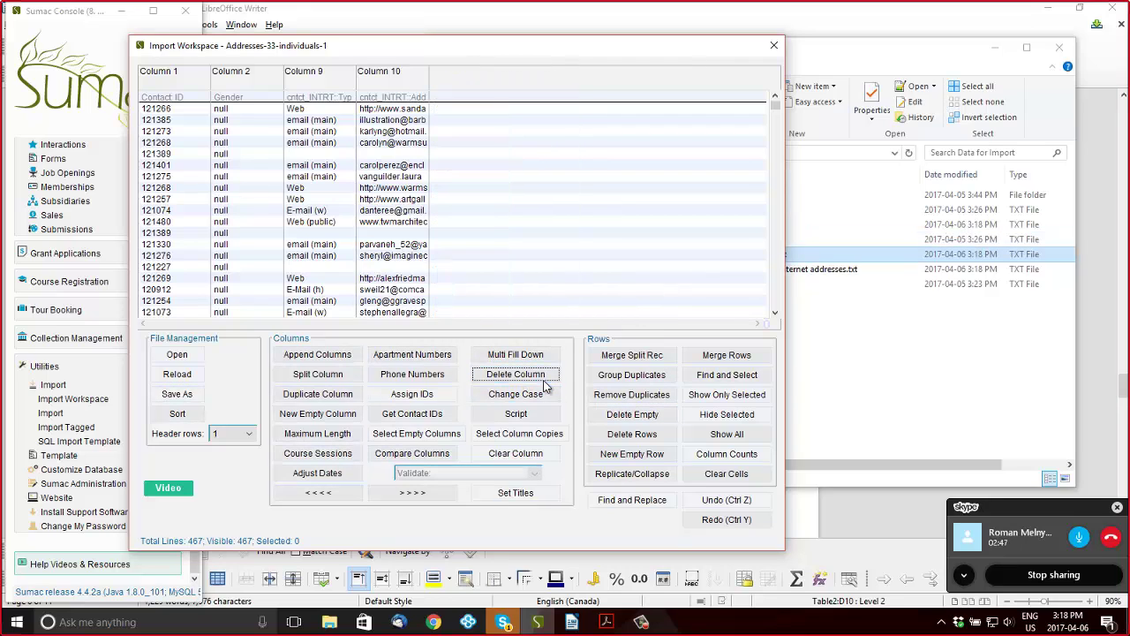
Remove the rows of the individuals data that have an empty internet address in Column 10
{"action": "left_click", "coordinate": [388, 70]}
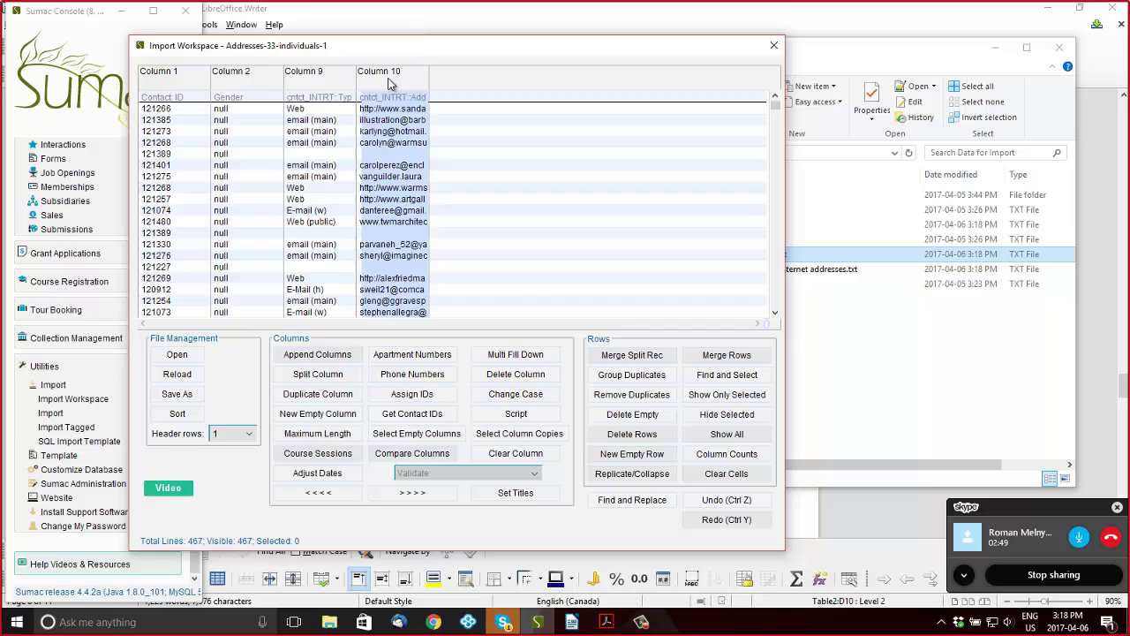
{"action": "left_click", "coordinate": [630, 421]}
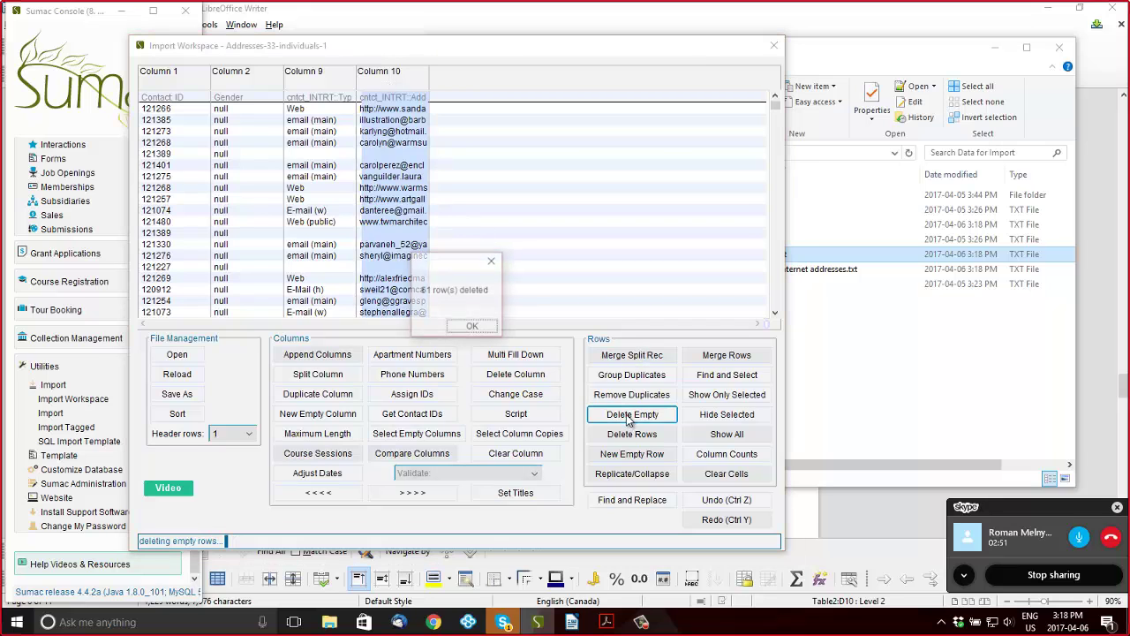
{"action": "left_click", "coordinate": [473, 328]}
Save the reduced individuals data as a new file named Addresses-33-individuals-2-internet addresses.txt
{"action": "left_click", "coordinate": [175, 396]}
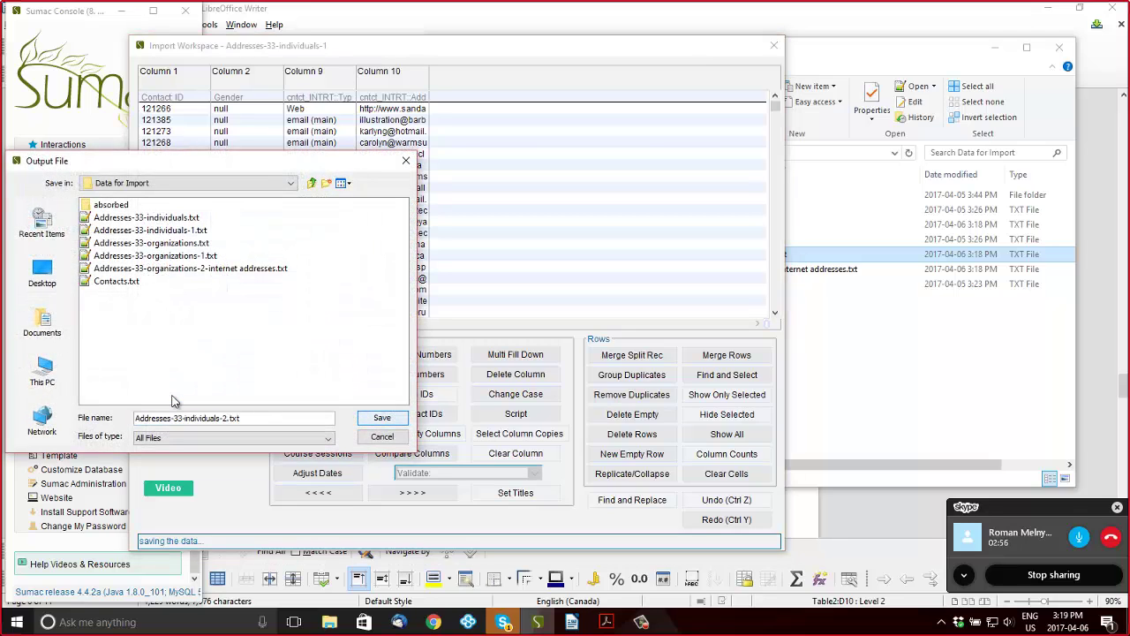
{"action": "key", "text": "Left"}
{"action": "key", "text": "Left"}
{"action": "key", "text": "Left"}
{"action": "key", "text": "Left"}
{"action": "type", "text": "-internet addresses"}
{"action": "key", "text": "Return"}
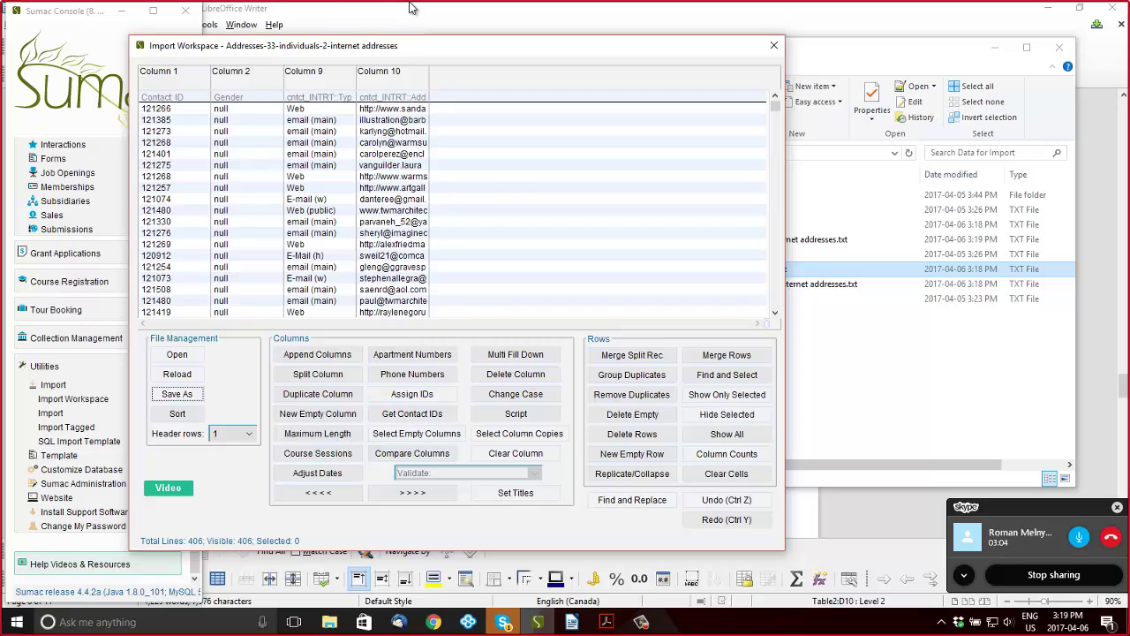
Check the cntct_INTRT::Type rules in the LibreOffice Writer mapping document and open Addresses-33-organizations-2-internet addresses.txt in Sumac's Import Workspace, replacing the current data
{"action": "left_click", "coordinate": [458, 17]}
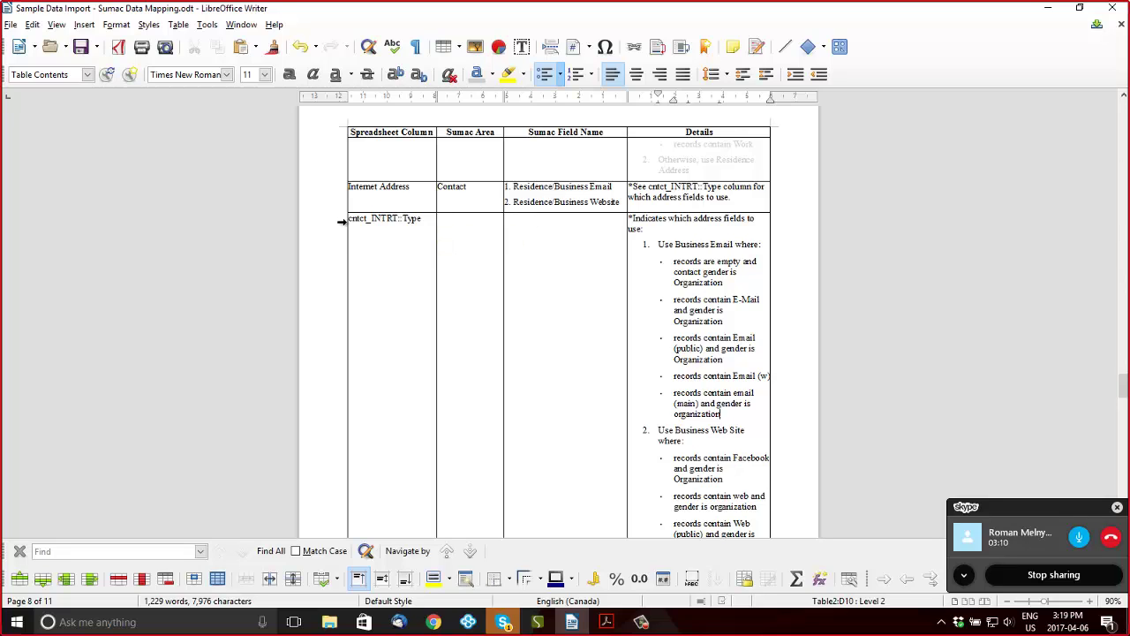
{"action": "left_click_drag", "start_coordinate": [375, 218], "coordinate": [580, 209]}
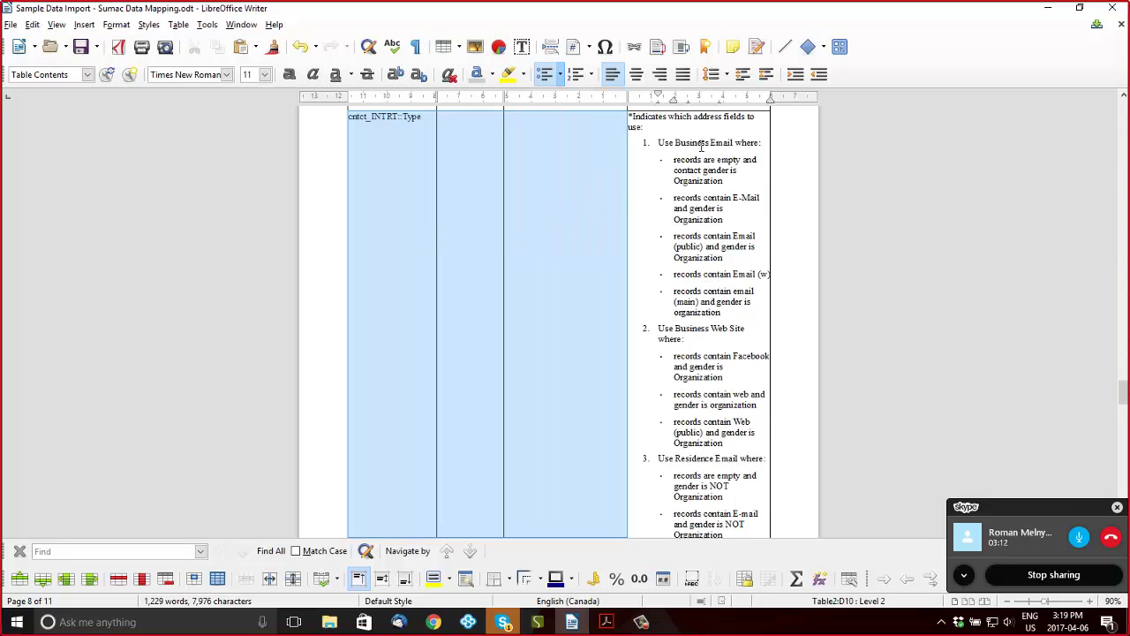
{"action": "left_click", "coordinate": [728, 160]}
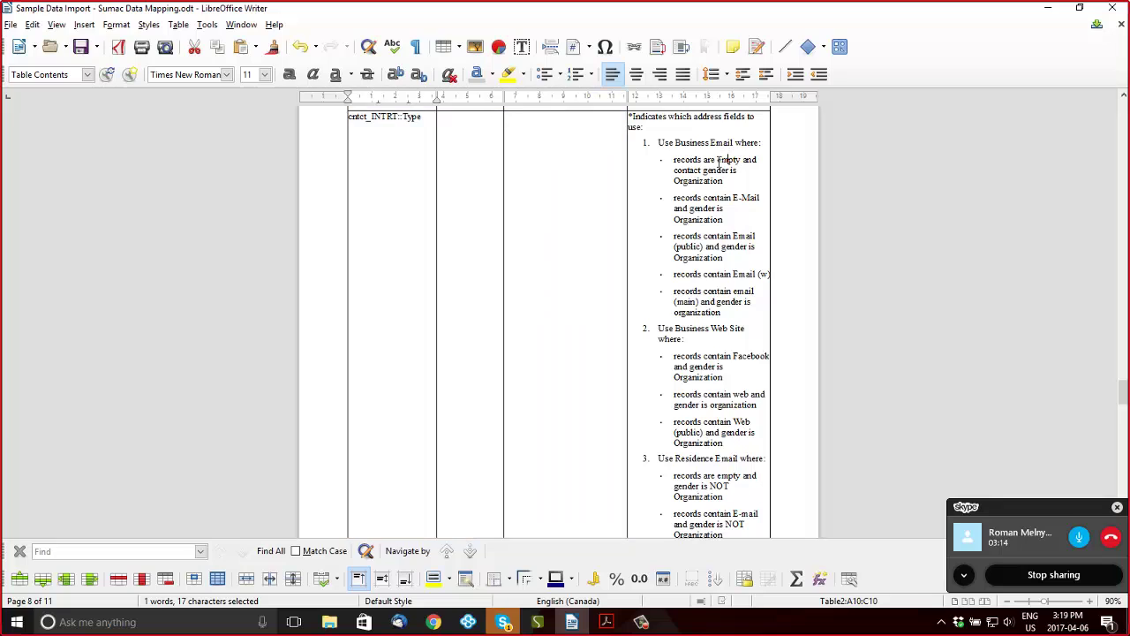
{"action": "left_click_drag", "start_coordinate": [672, 159], "coordinate": [733, 262]}
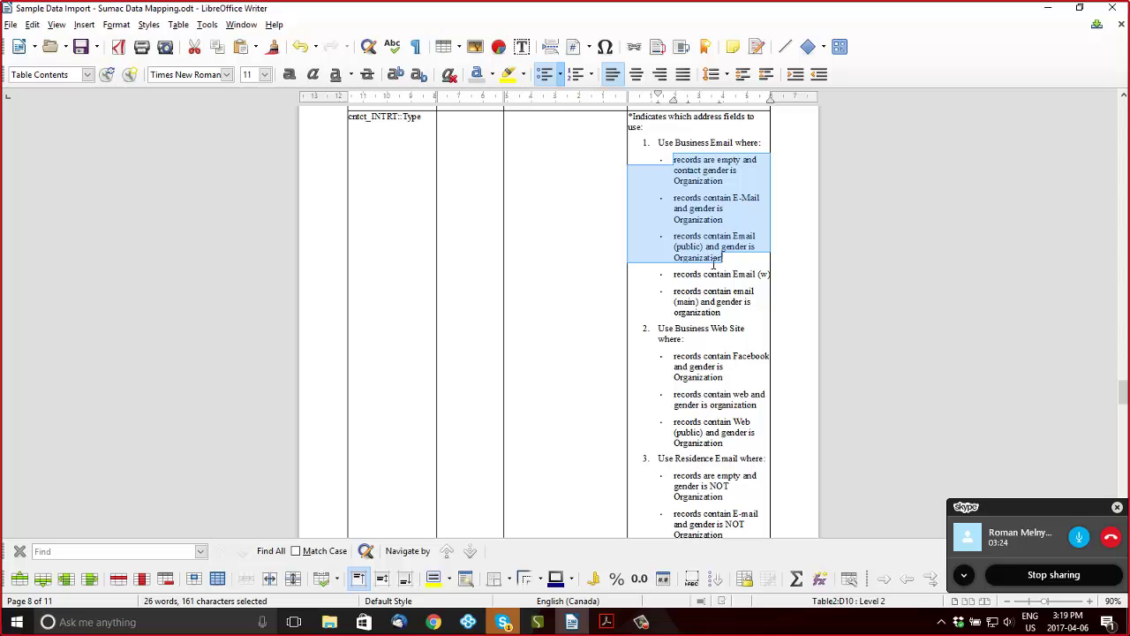
{"action": "left_click", "coordinate": [537, 621]}
{"action": "left_click", "coordinate": [177, 354]}
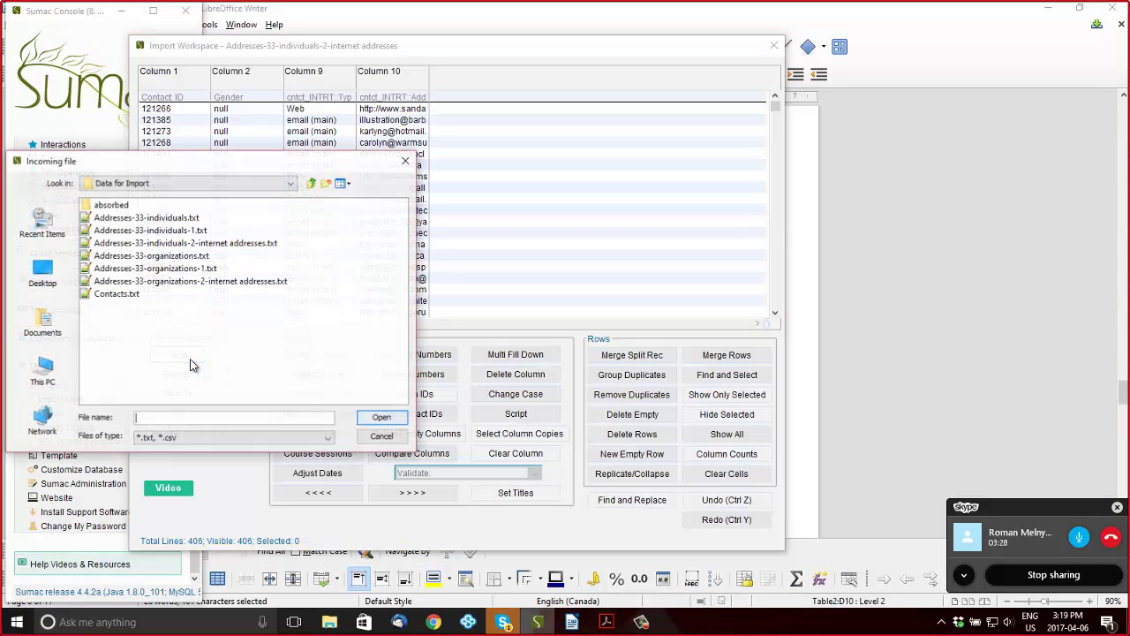
{"action": "left_click", "coordinate": [188, 282]}
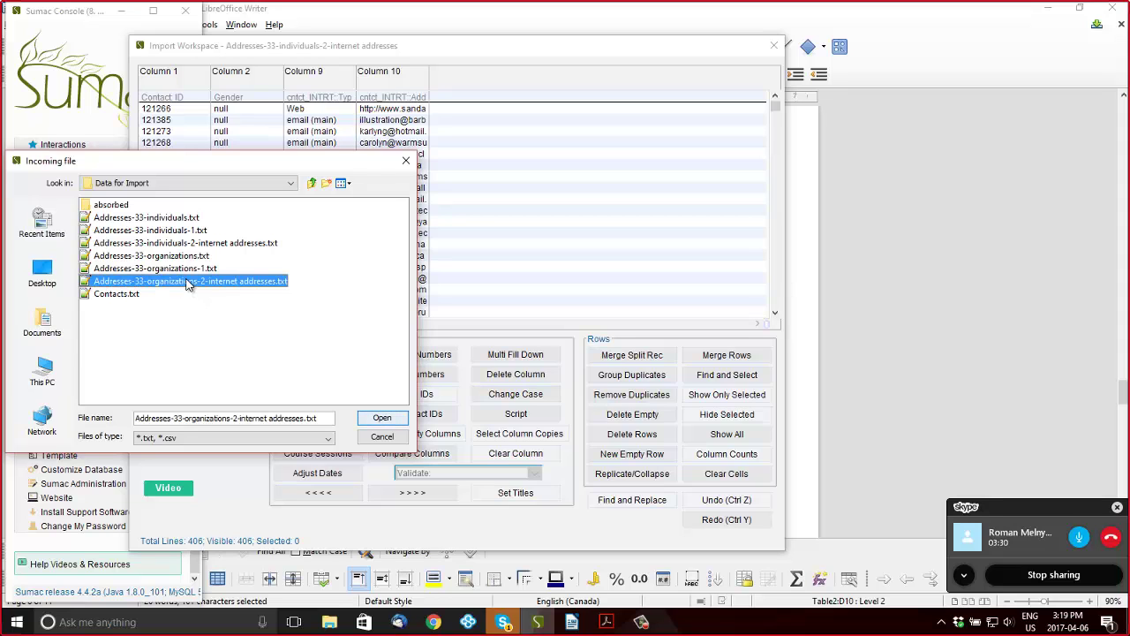
{"action": "left_click", "coordinate": [384, 422]}
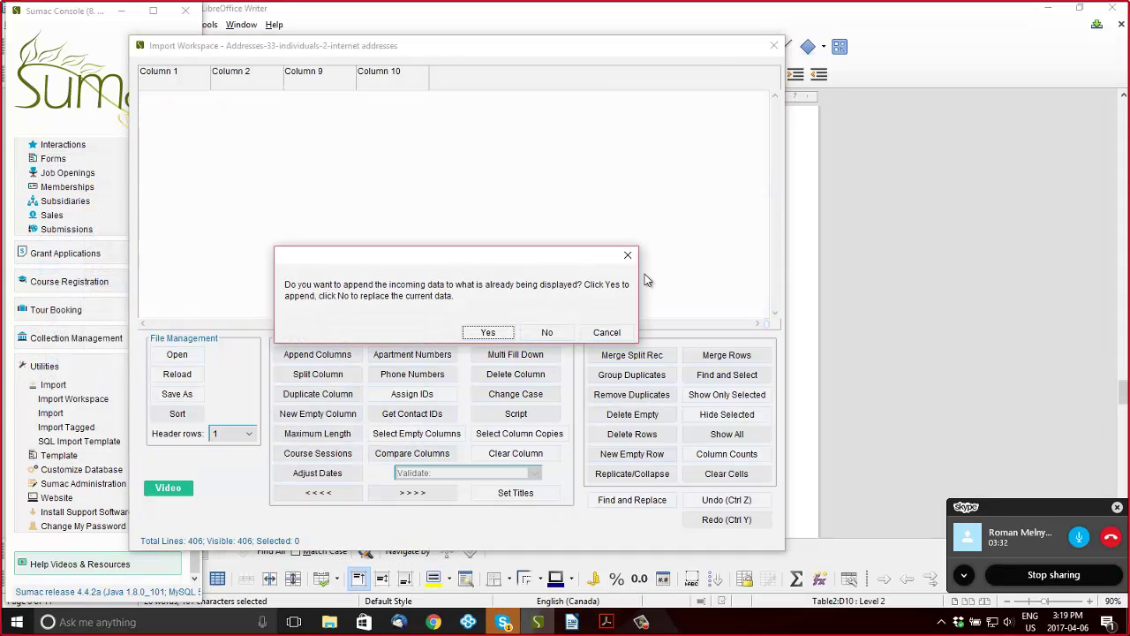
{"action": "left_click", "coordinate": [553, 333]}
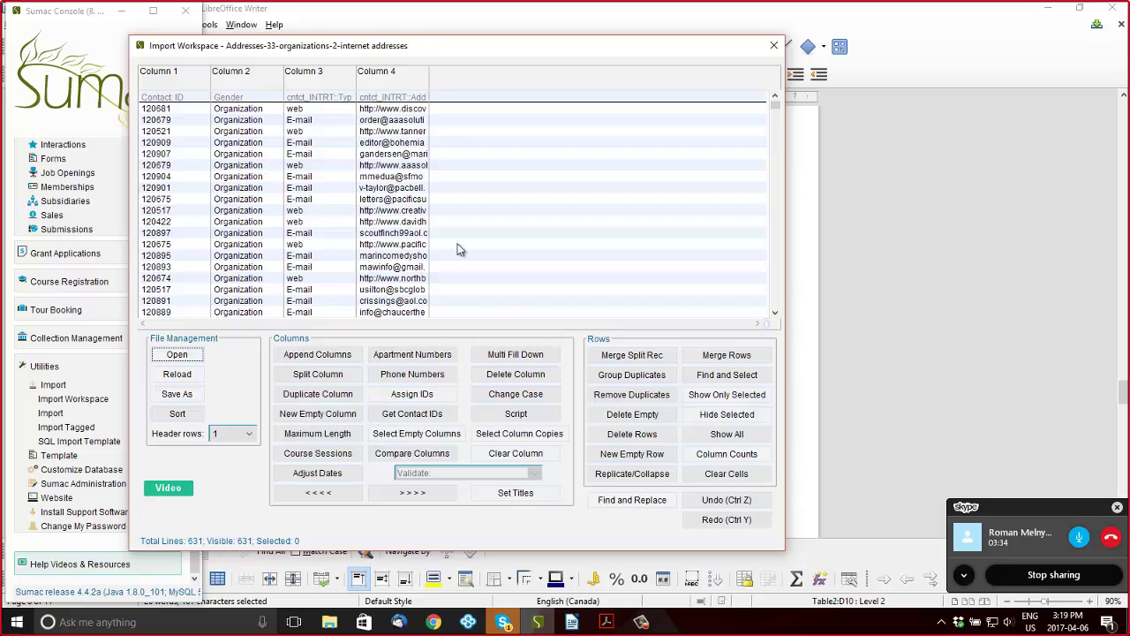
With Column 4 widened, sort the organizations rows by Column 3 and save the data as Addresses-33-organizations-2-internet addresses-1.txt
{"action": "left_click_drag", "start_coordinate": [426, 81], "coordinate": [535, 61]}
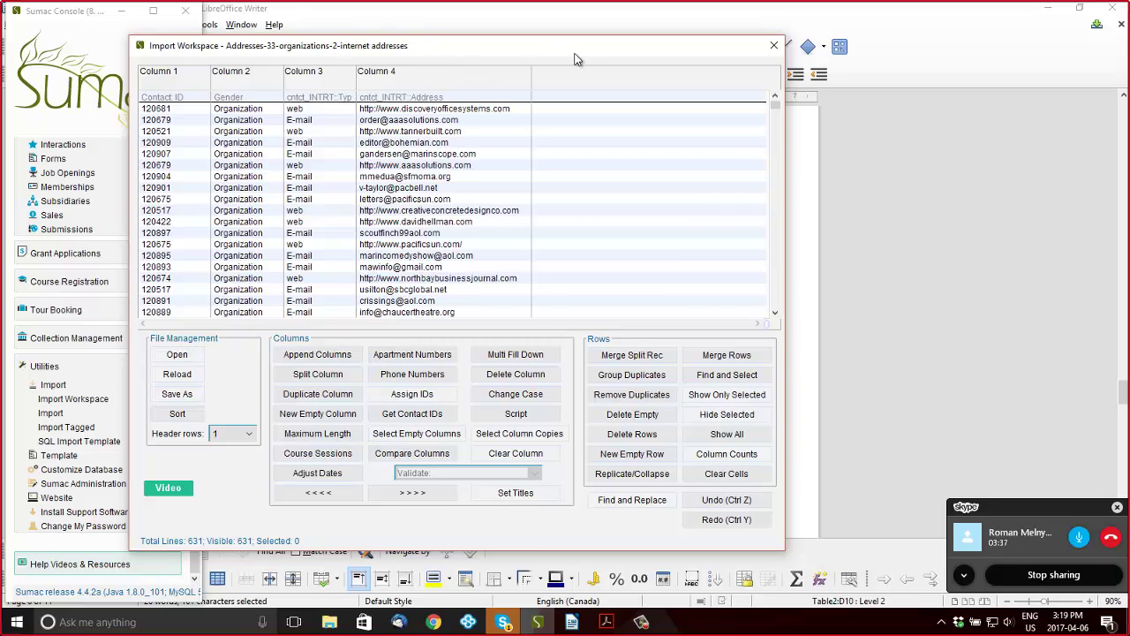
{"action": "left_click", "coordinate": [308, 72]}
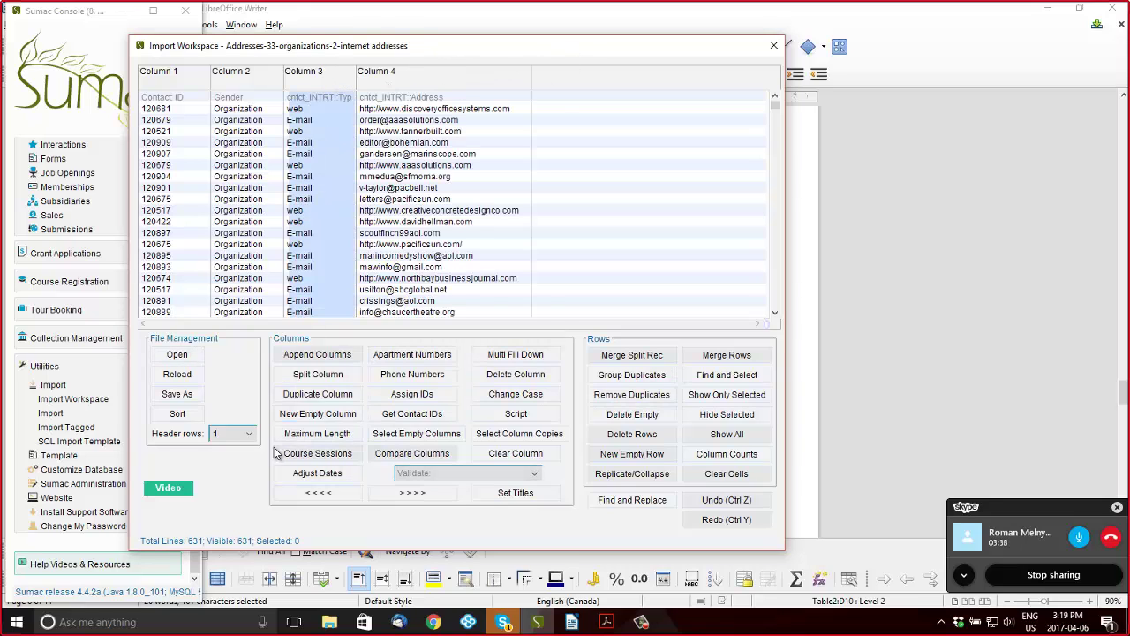
{"action": "left_click", "coordinate": [194, 417]}
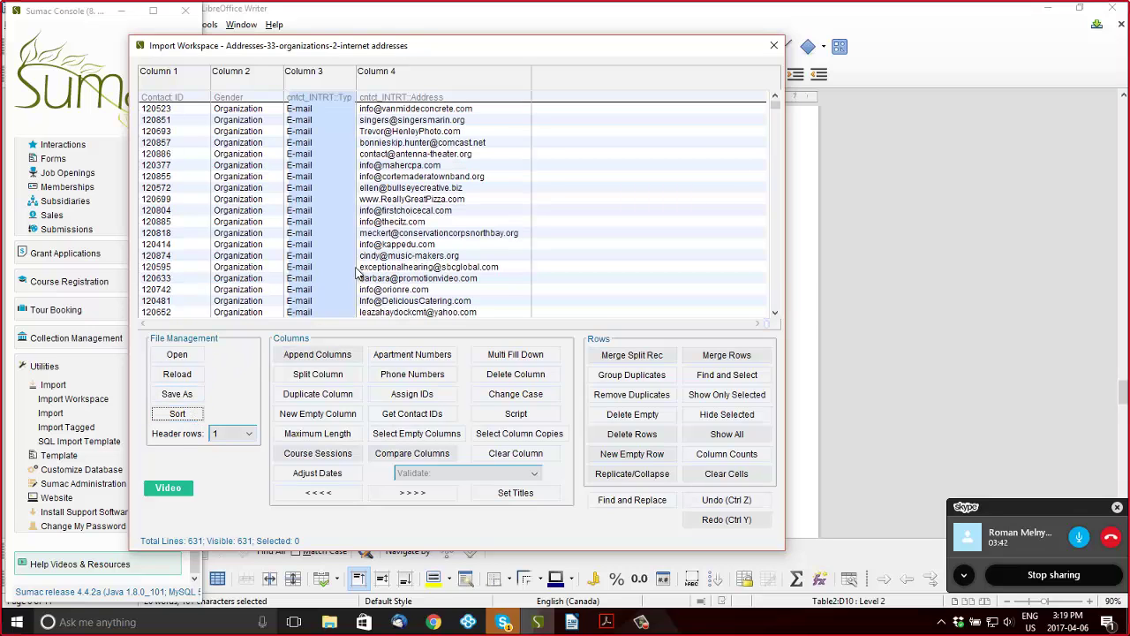
{"action": "left_click", "coordinate": [196, 394]}
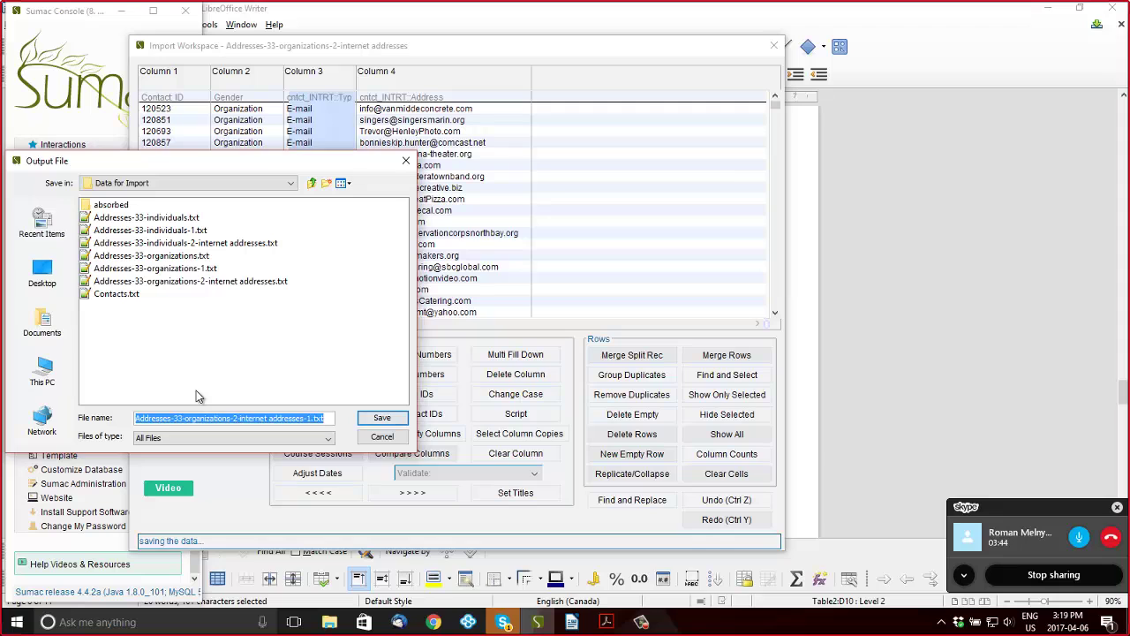
{"action": "key", "text": "Return"}
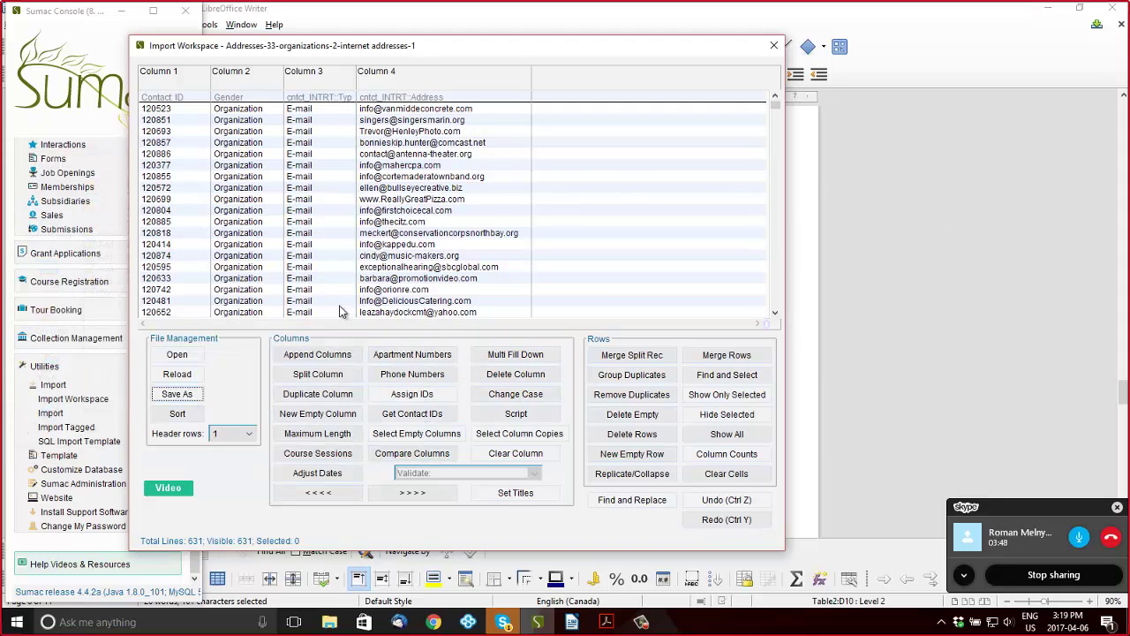
Examine the Business Email rules for empty and E-Mail types in the Writer mapping document, comparing them with Column 3 of the organizations data
{"action": "key", "text": "alt+Tab"}
{"action": "left_click", "coordinate": [683, 204]}
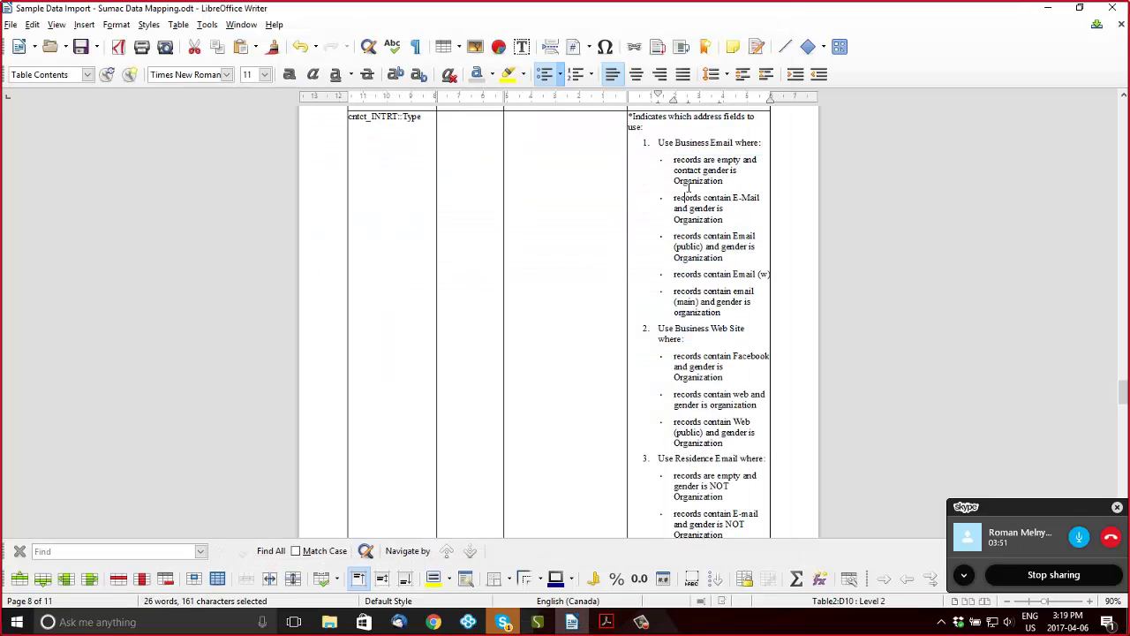
{"action": "left_click_drag", "start_coordinate": [675, 142], "coordinate": [681, 152]}
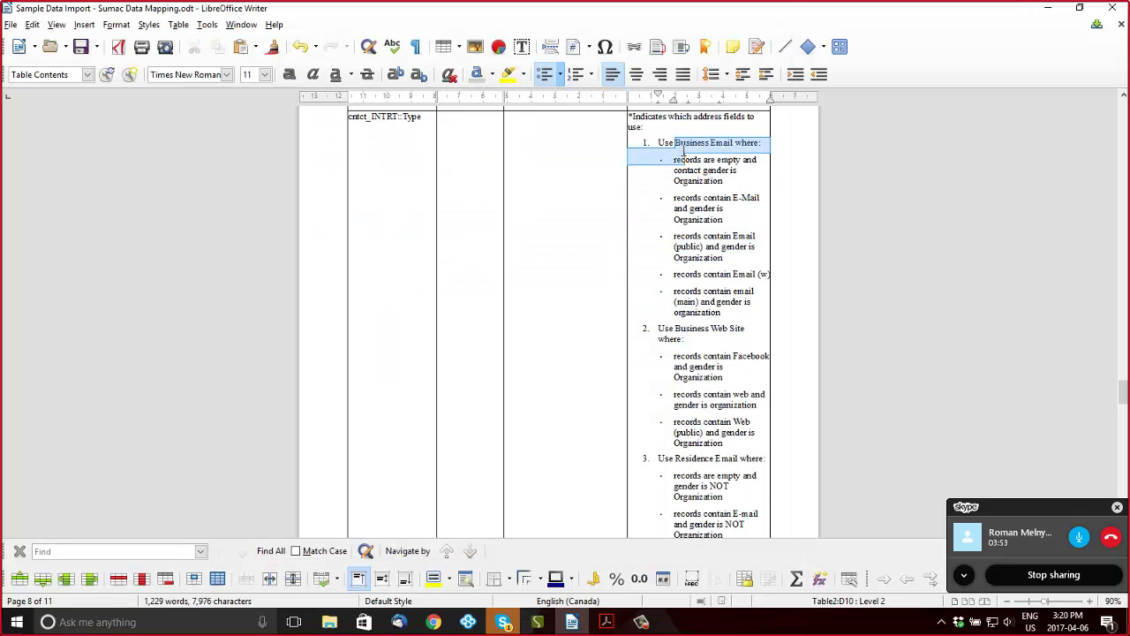
{"action": "left_click", "coordinate": [683, 152]}
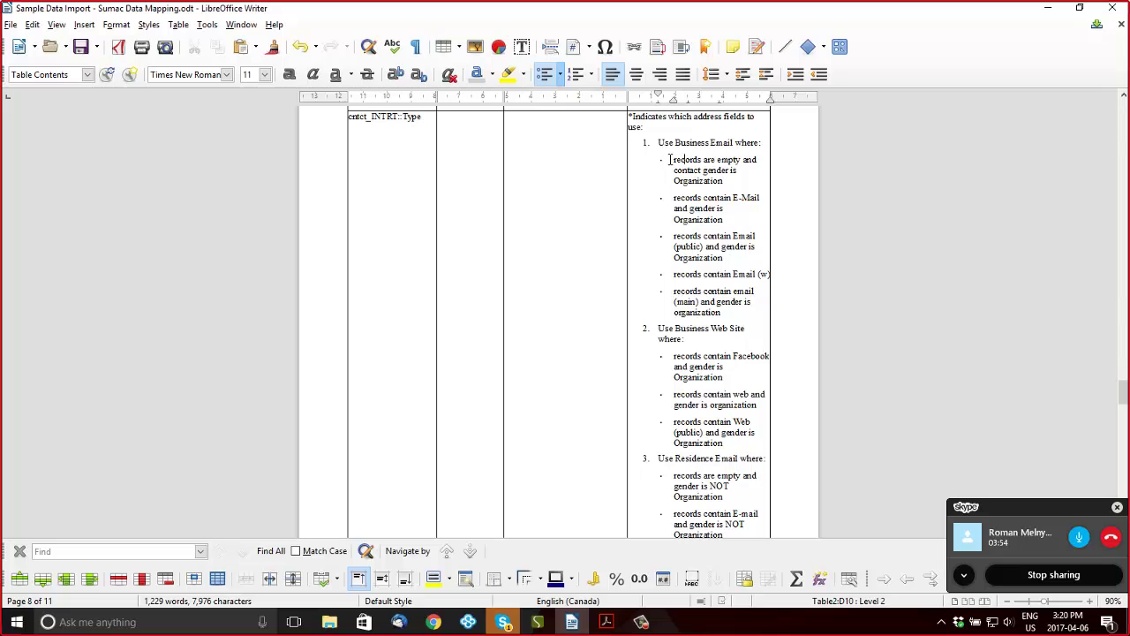
{"action": "left_click_drag", "start_coordinate": [674, 160], "coordinate": [735, 184]}
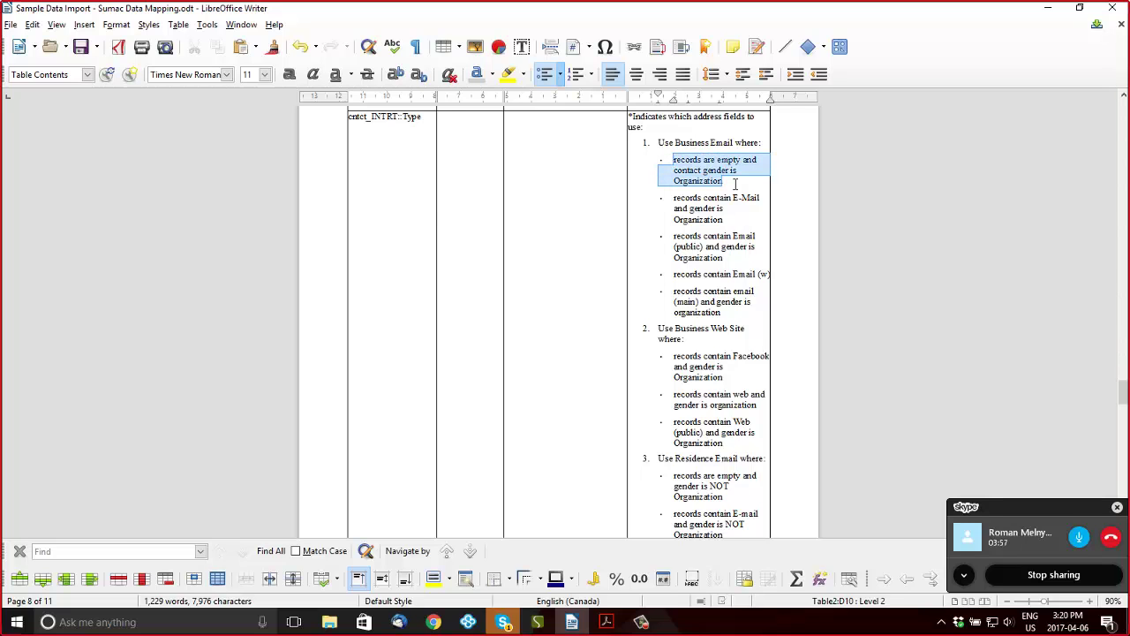
{"action": "key", "text": "alt+Tab"}
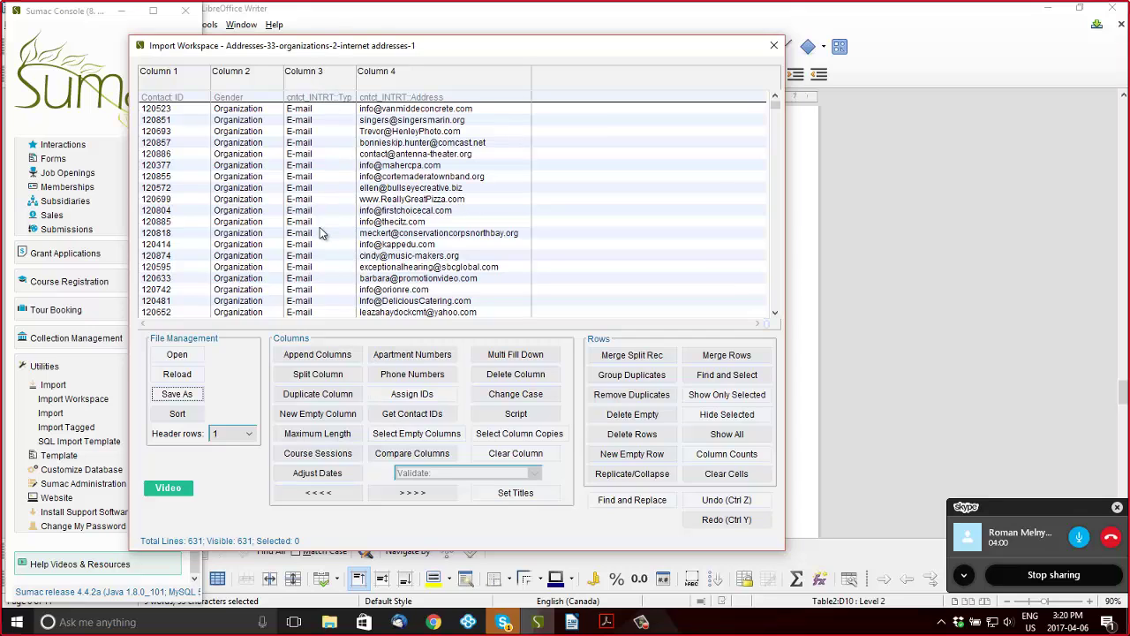
{"action": "key", "text": "alt+Tab"}
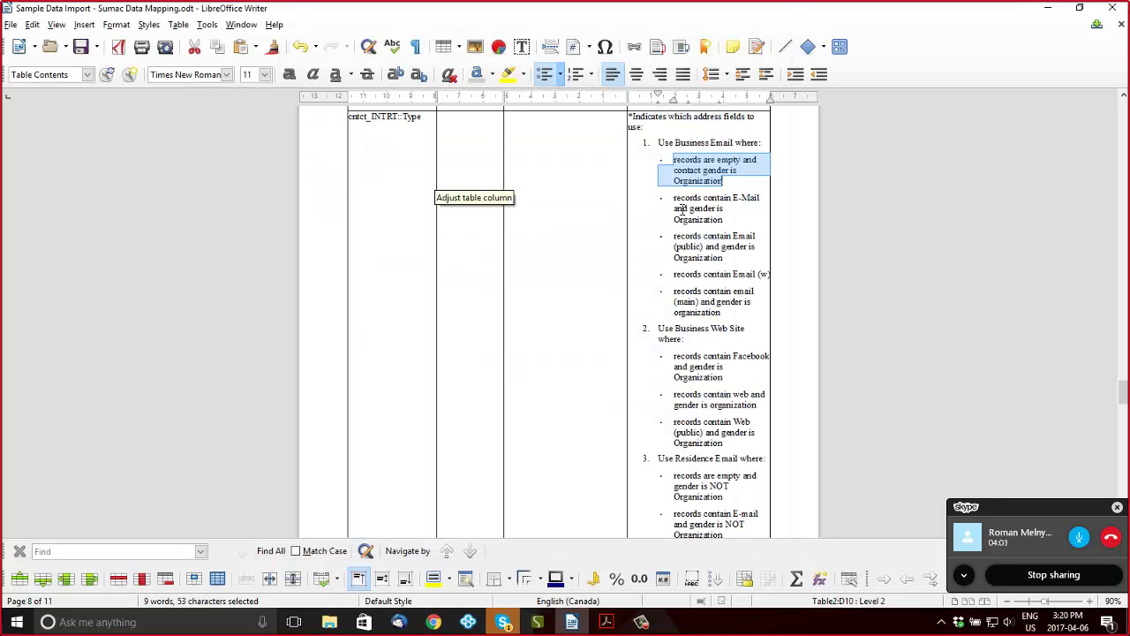
{"action": "left_click", "coordinate": [681, 208]}
{"action": "left_click_drag", "start_coordinate": [731, 213], "coordinate": [731, 224]}
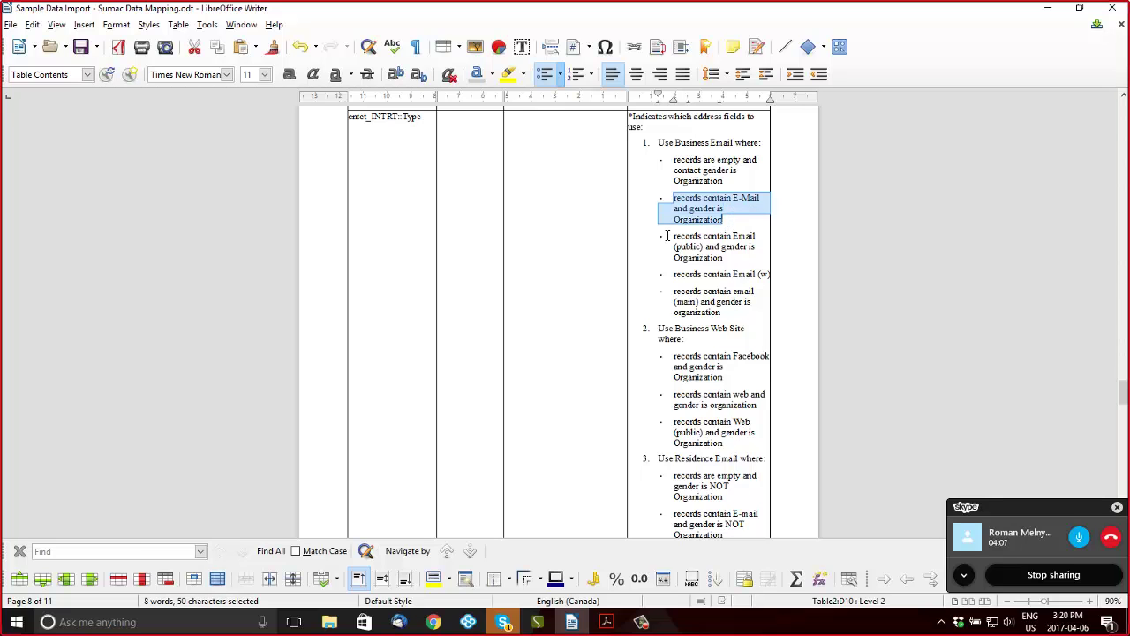
Look through the sorted Column 3 types in Sumac's Import Workspace, checking them against the remaining Business Email rules in the Writer mapping document
{"action": "key", "text": "alt+Tab"}
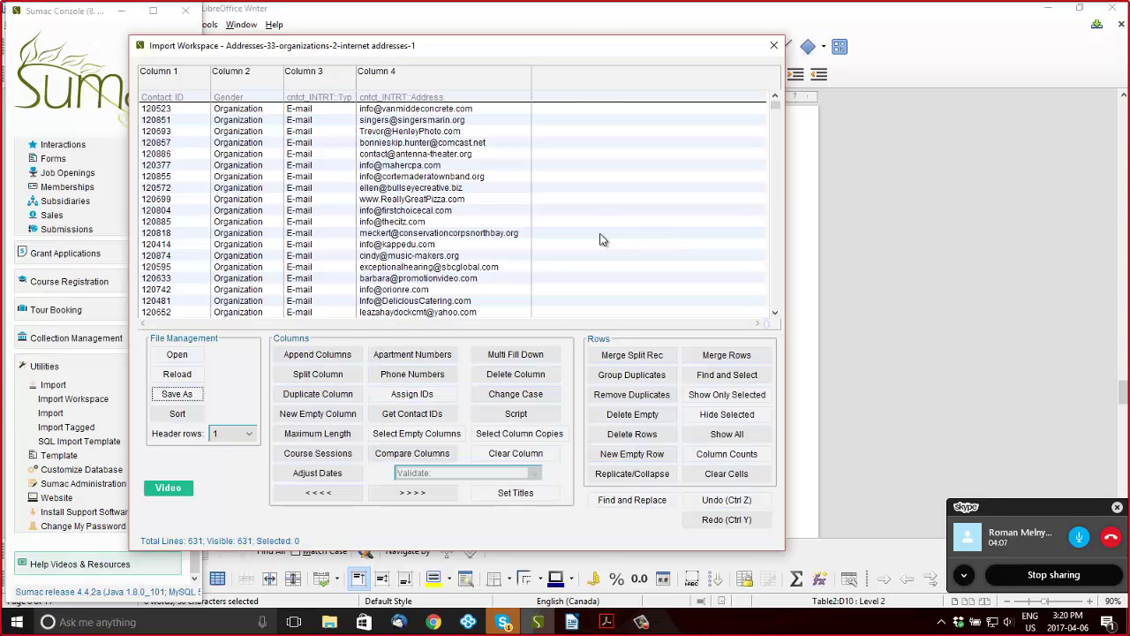
{"action": "left_click", "coordinate": [397, 113]}
{"action": "scroll", "coordinate": [397, 205], "scroll_direction": "down", "scroll_amount": 20}
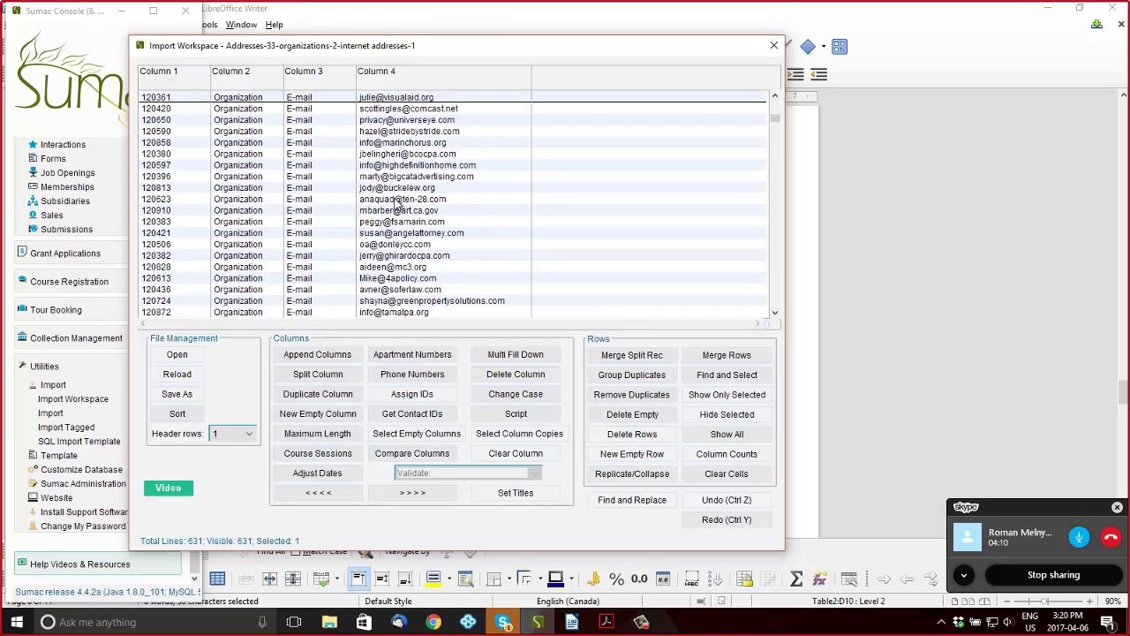
{"action": "scroll", "coordinate": [396, 205], "scroll_direction": "down", "scroll_amount": 20}
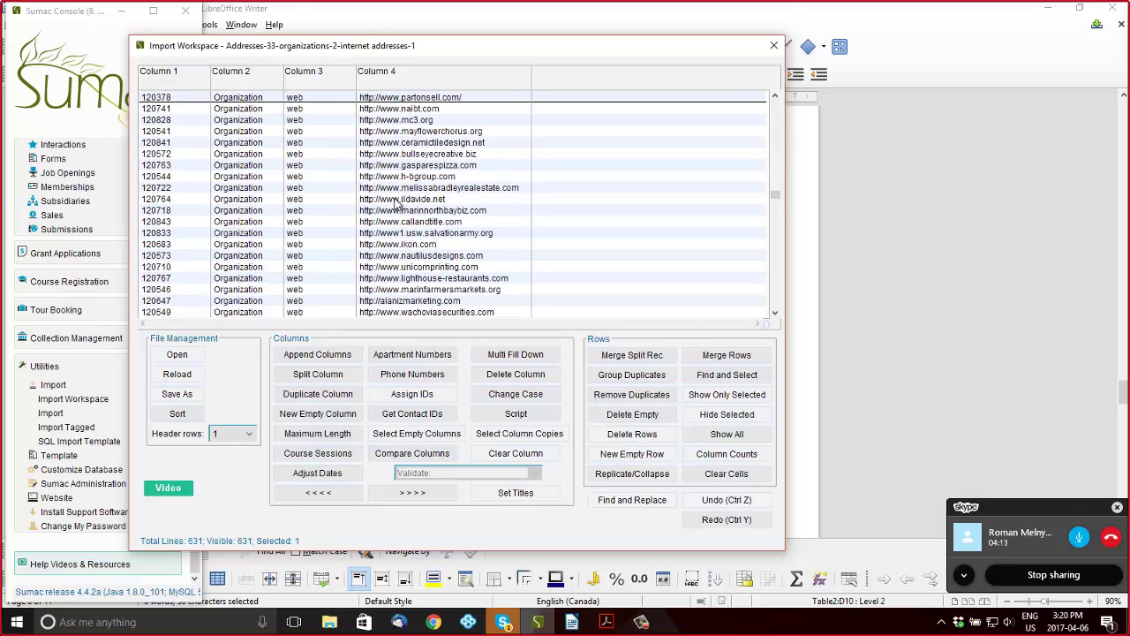
{"action": "key", "text": "alt+Tab"}
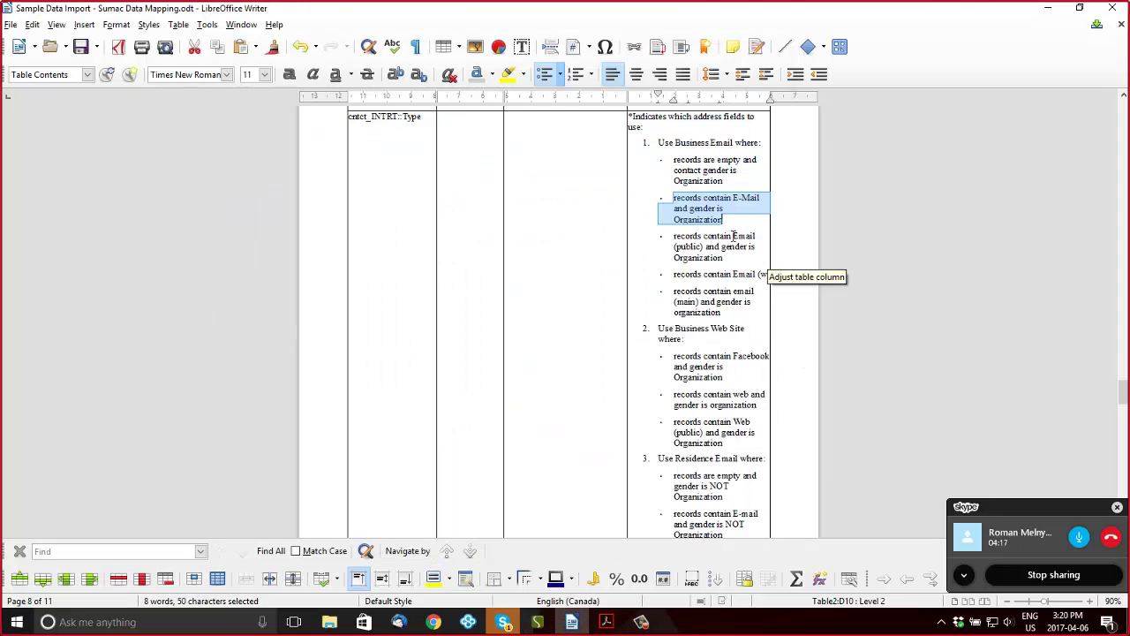
{"action": "left_click", "coordinate": [749, 290]}
{"action": "left_click", "coordinate": [731, 261]}
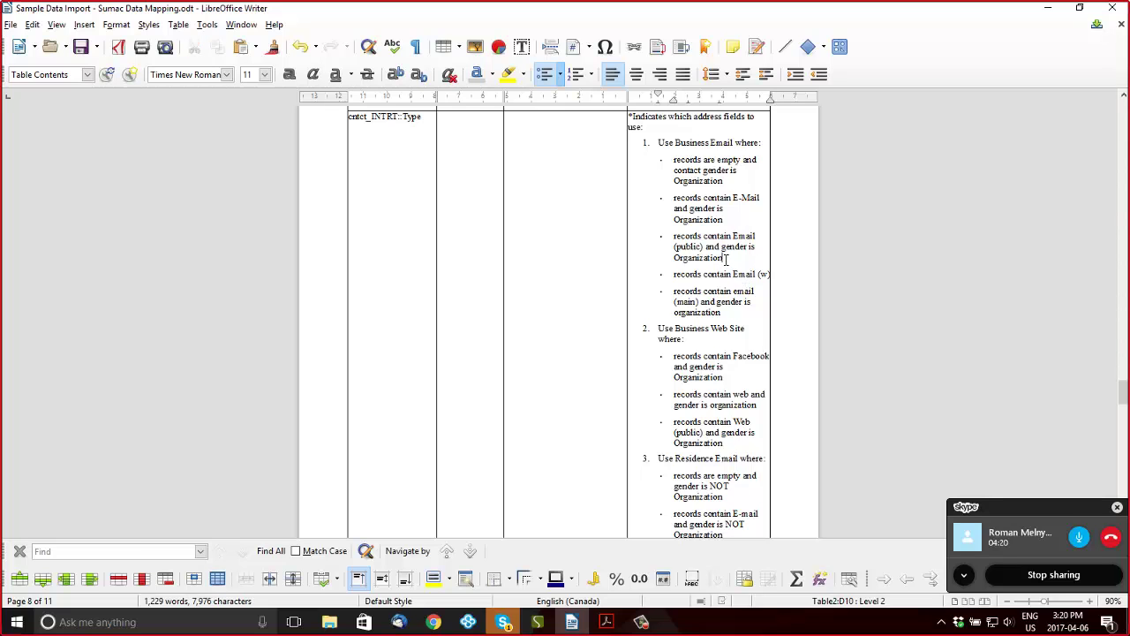
{"action": "key", "text": "alt+Tab"}
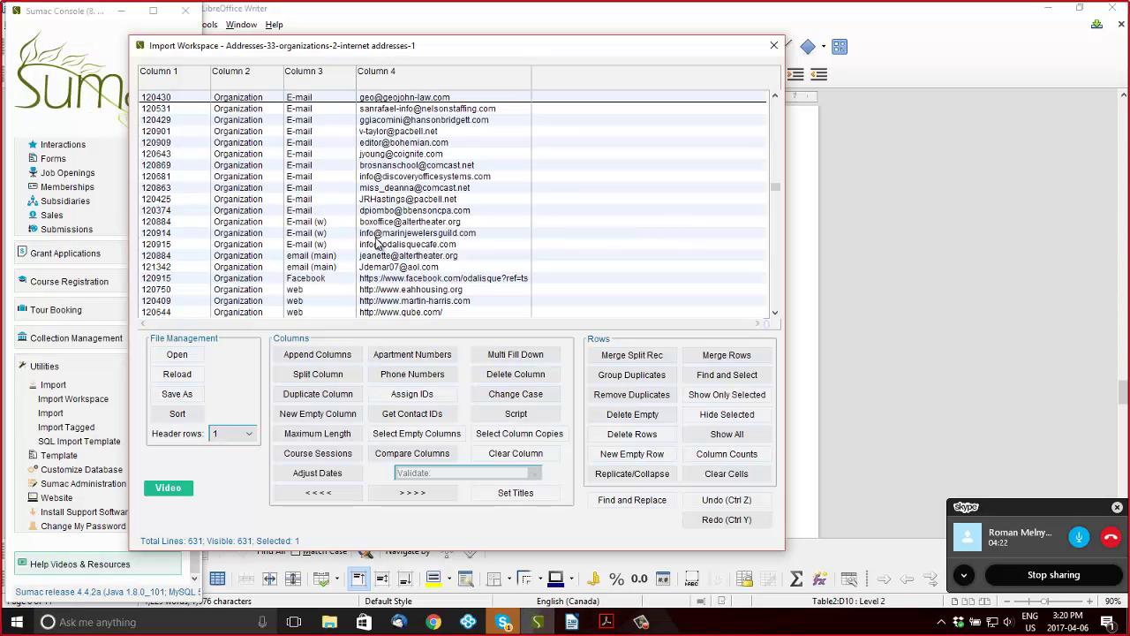
{"action": "left_click", "coordinate": [304, 278]}
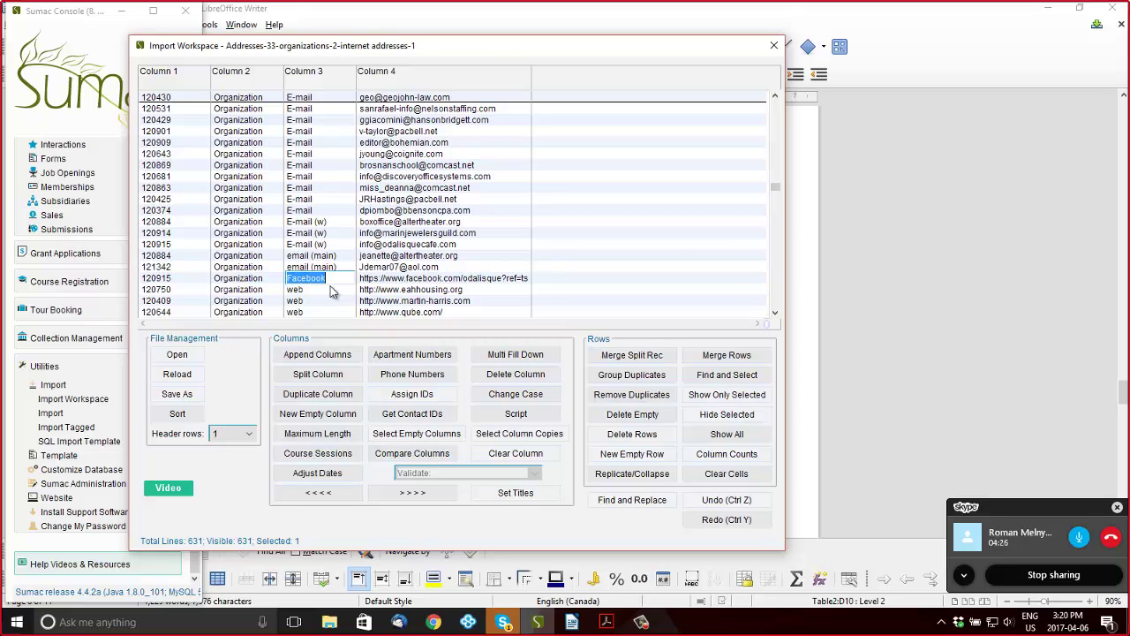
Delete all rows from the Facebook entry through the last web entry, keeping only the email rows of the organizations data
{"action": "left_click", "coordinate": [265, 279]}
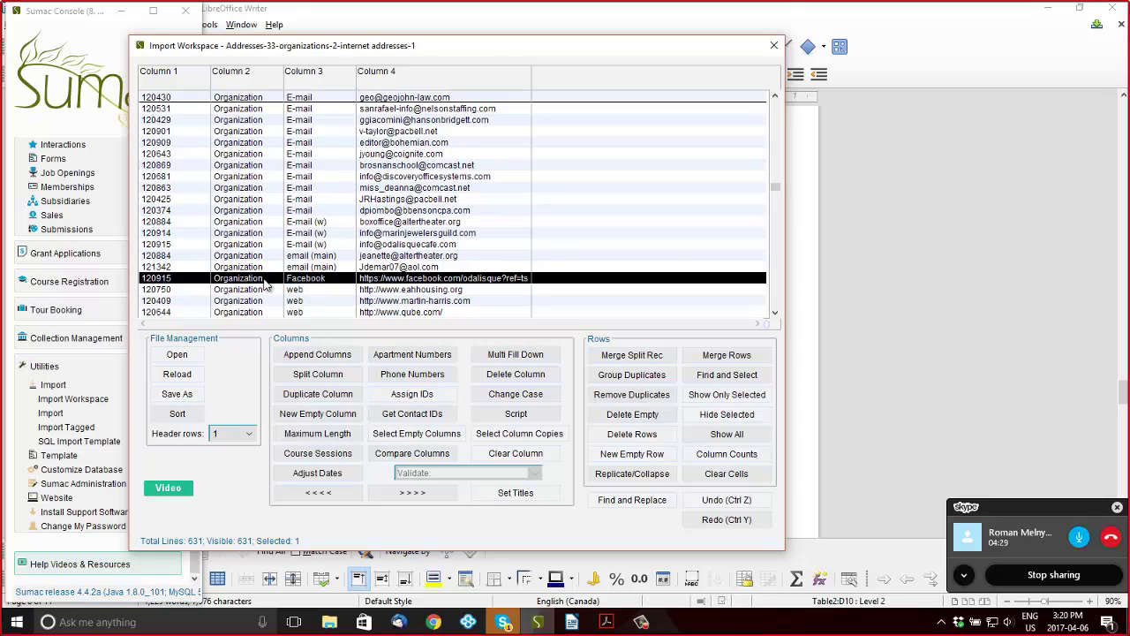
{"action": "scroll", "coordinate": [265, 281], "scroll_direction": "down", "scroll_amount": 12}
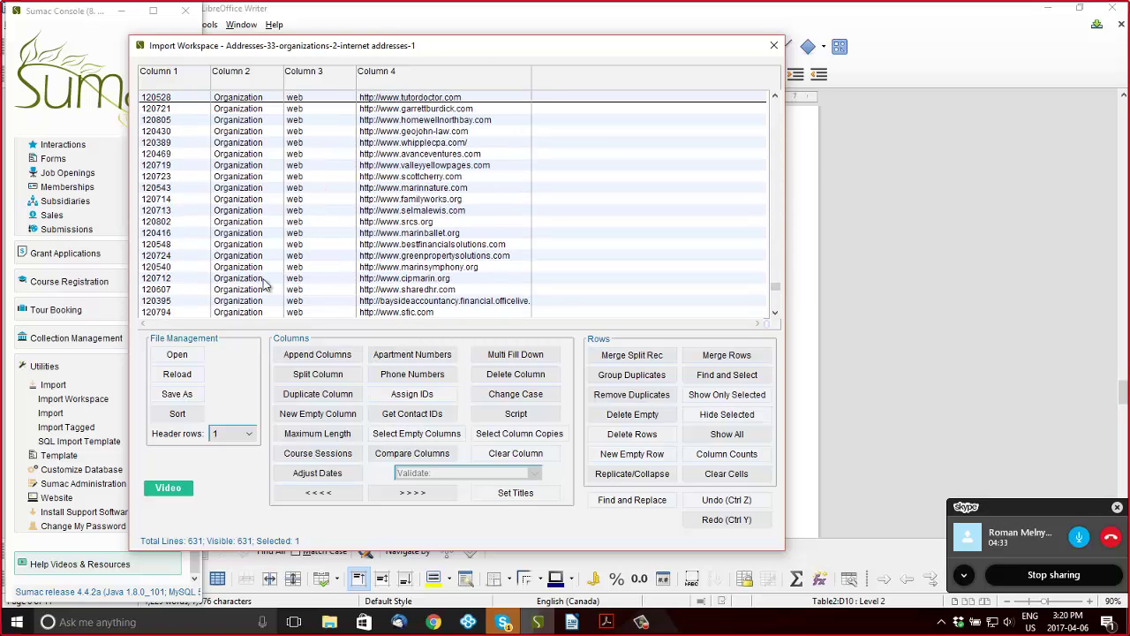
{"action": "scroll", "coordinate": [265, 281], "scroll_direction": "down", "scroll_amount": 3}
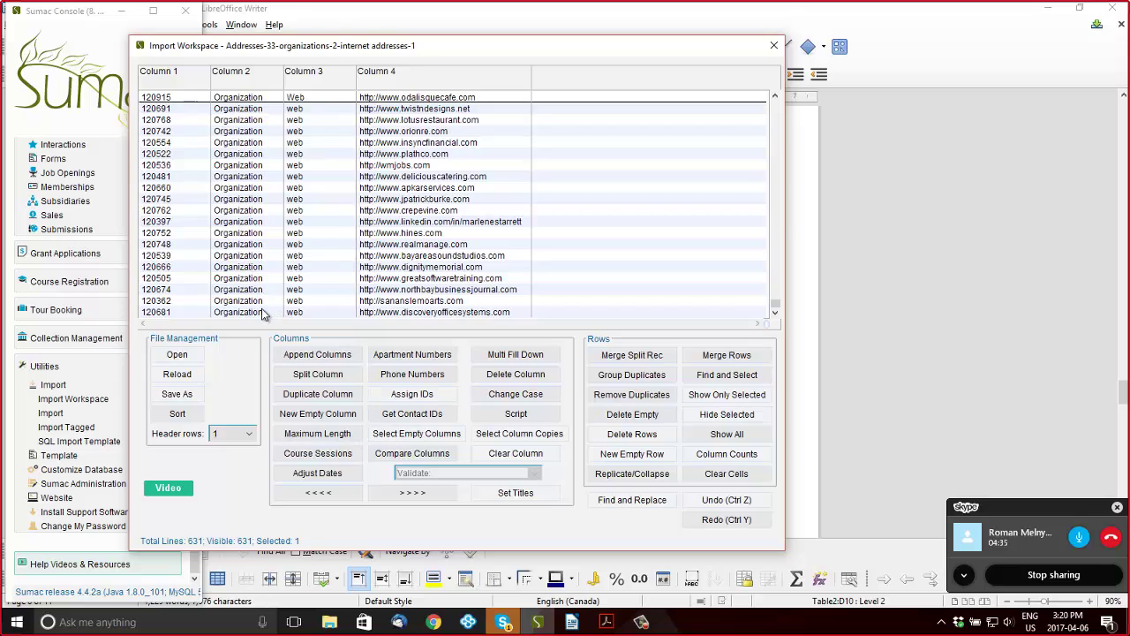
{"action": "left_click", "coordinate": [263, 312], "text": "shift"}
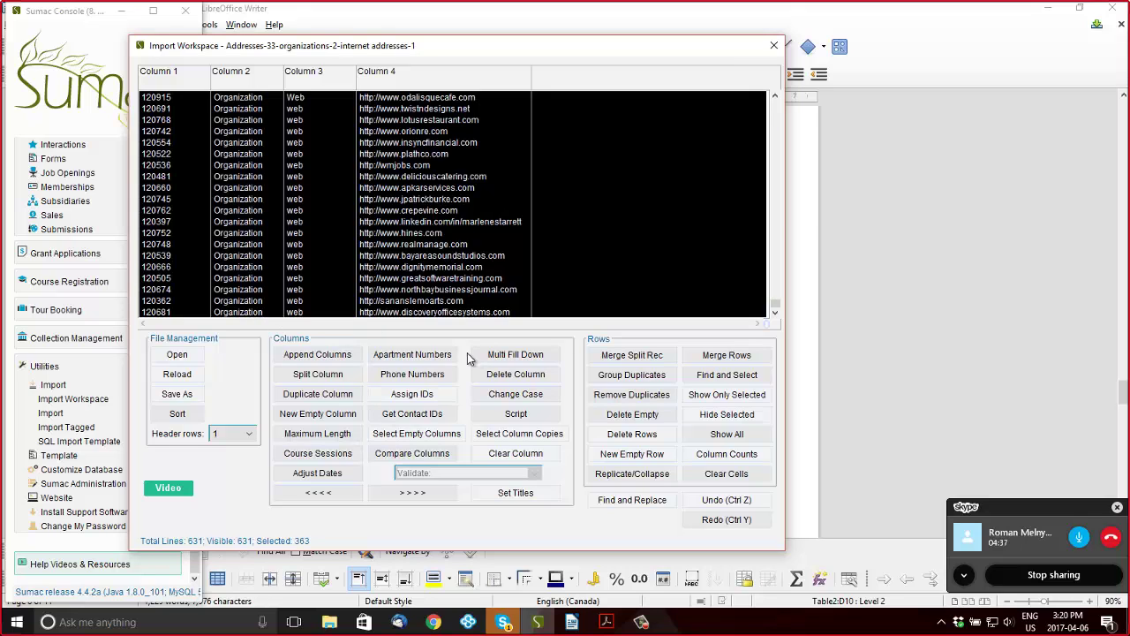
{"action": "left_click", "coordinate": [639, 436]}
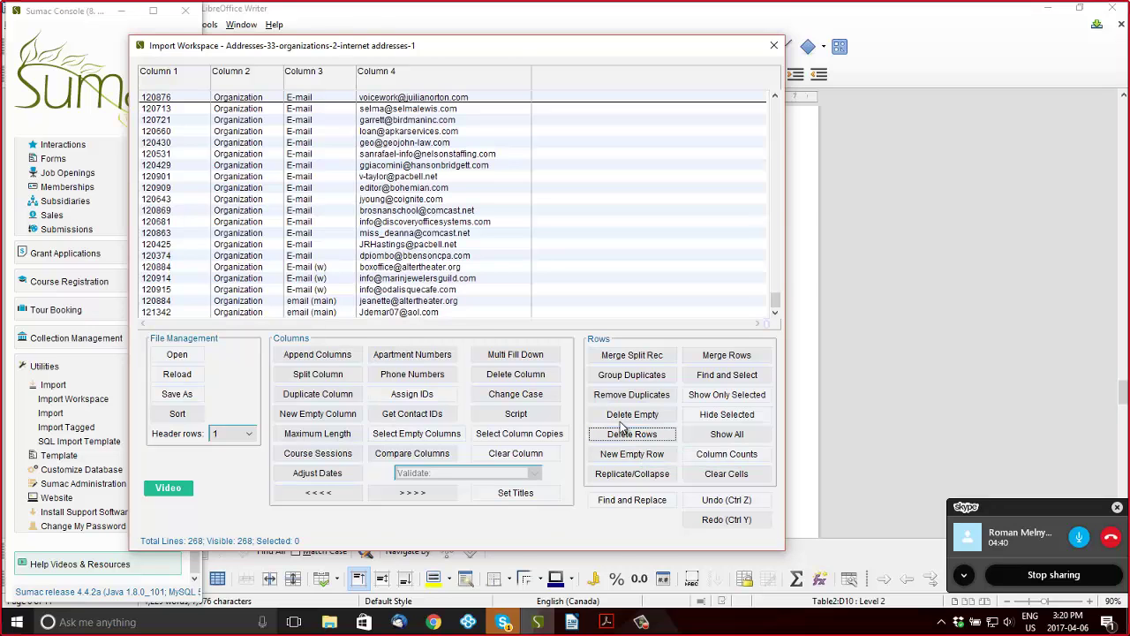
Save the remaining data as Addresses-33-organizations-2-internet addresses-2-business email.txt in the Data for Import folder
{"action": "left_click", "coordinate": [176, 393]}
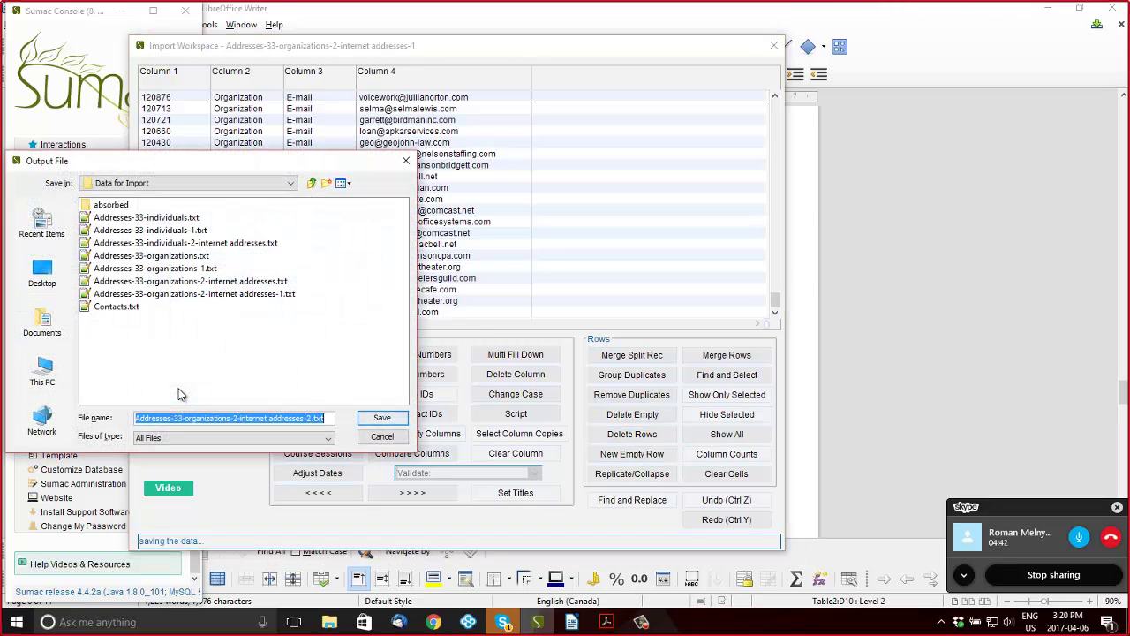
{"action": "key", "text": "End"}
{"action": "key", "text": "Left"}
{"action": "key", "text": "Left"}
{"action": "key", "text": "Left"}
{"action": "key", "text": "Left"}
{"action": "type", "text": "-"}
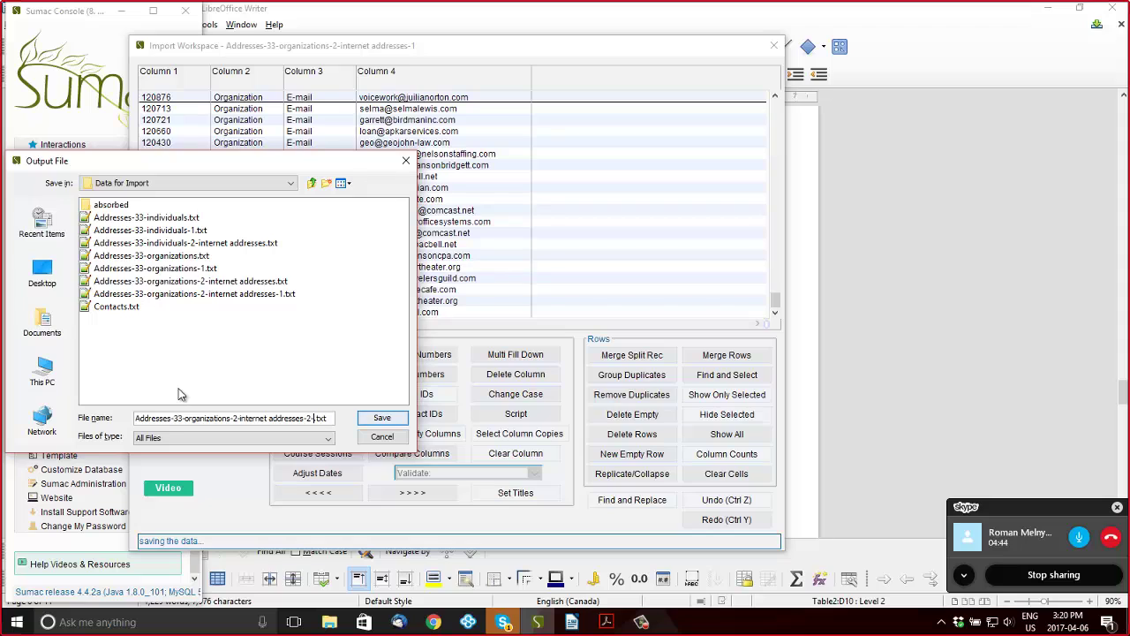
{"action": "type", "text": "business"}
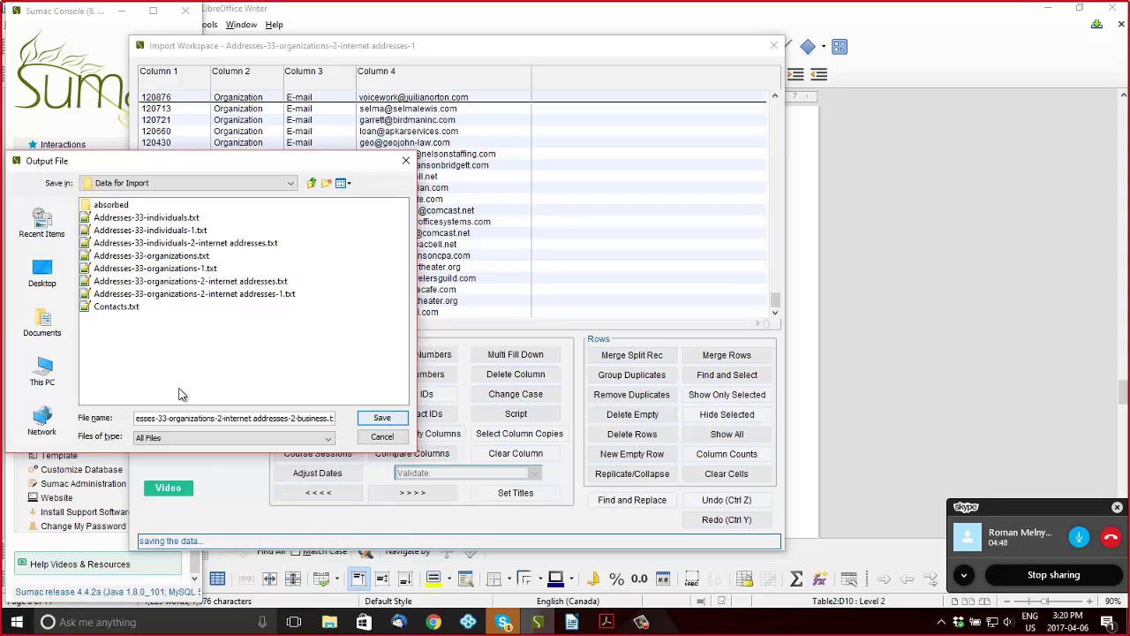
{"action": "key", "text": "Right"}
{"action": "key", "text": "Right"}
{"action": "key", "text": "Right"}
{"action": "key", "text": "Right"}
{"action": "key", "text": "Return"}
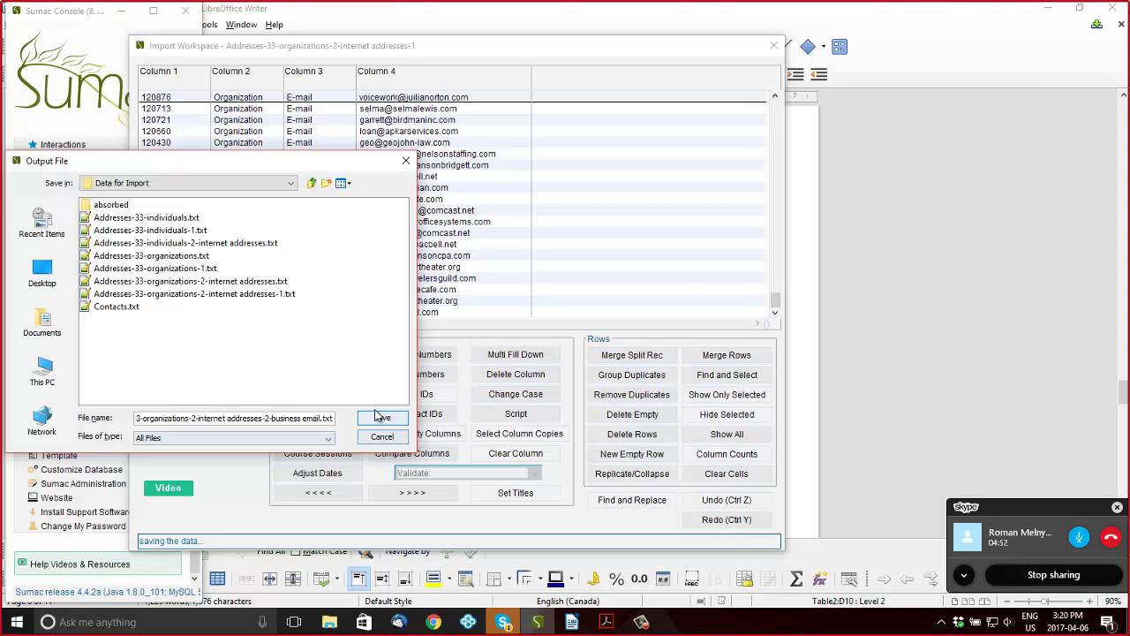
{"action": "left_click", "coordinate": [378, 416]}
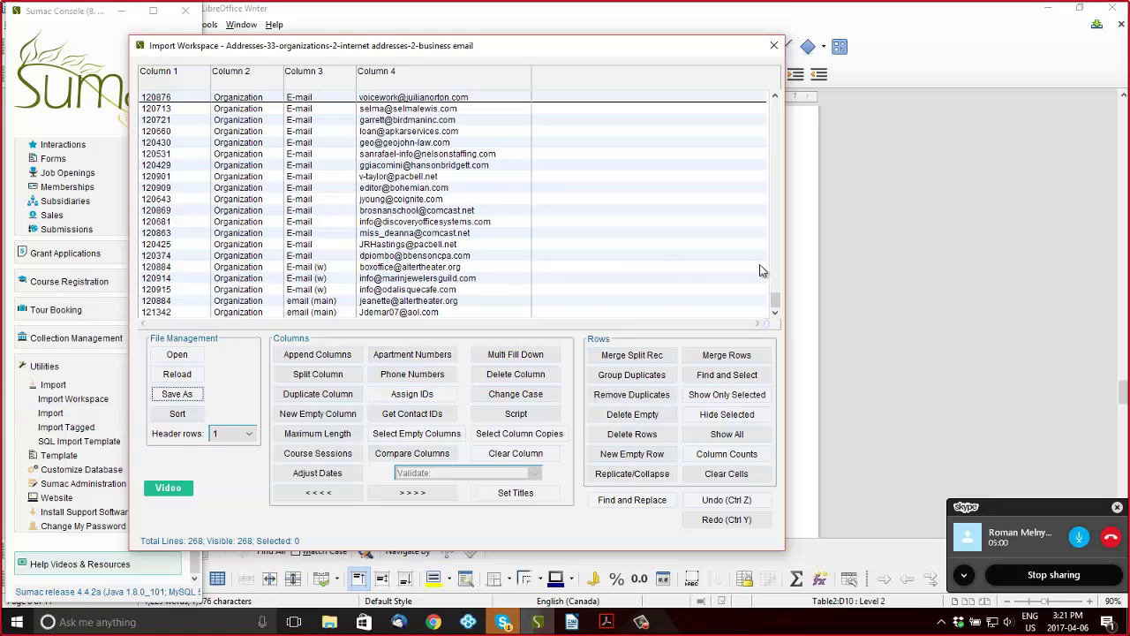
Group the duplicate rows by Contact ID in Column 1
{"action": "left_click_drag", "start_coordinate": [775, 302], "coordinate": [758, 104]}
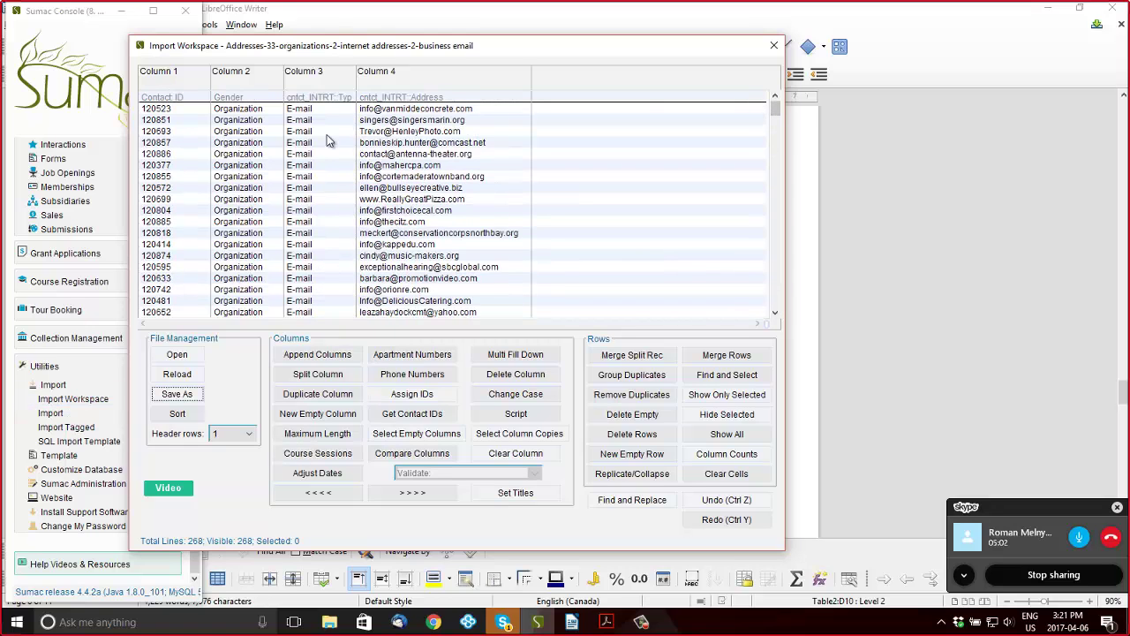
{"action": "left_click", "coordinate": [180, 79]}
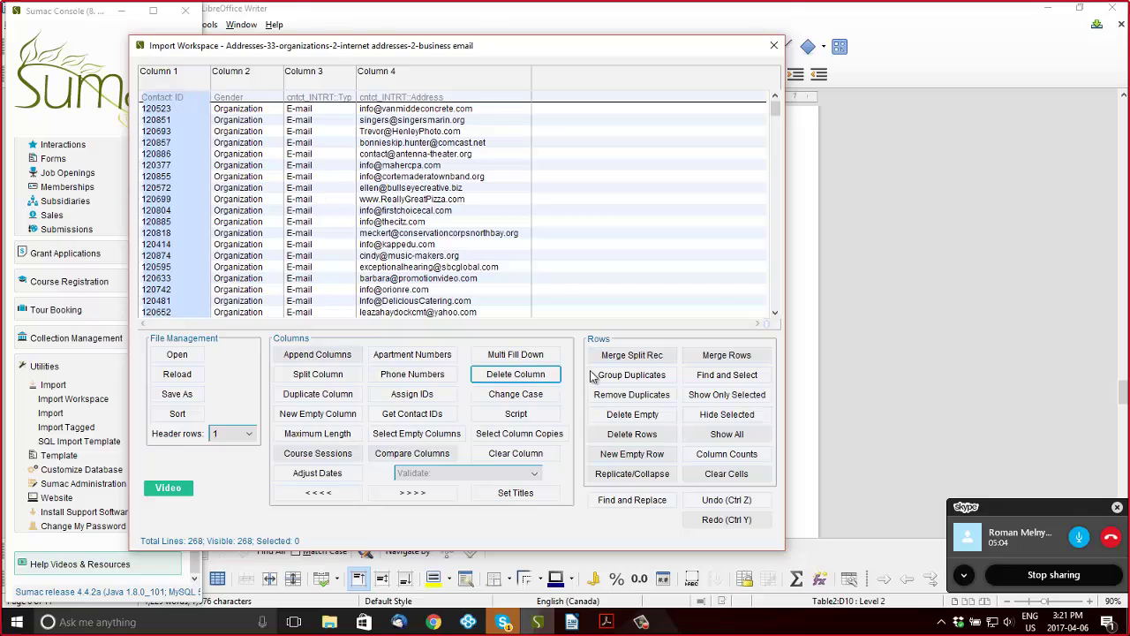
{"action": "left_click", "coordinate": [654, 377]}
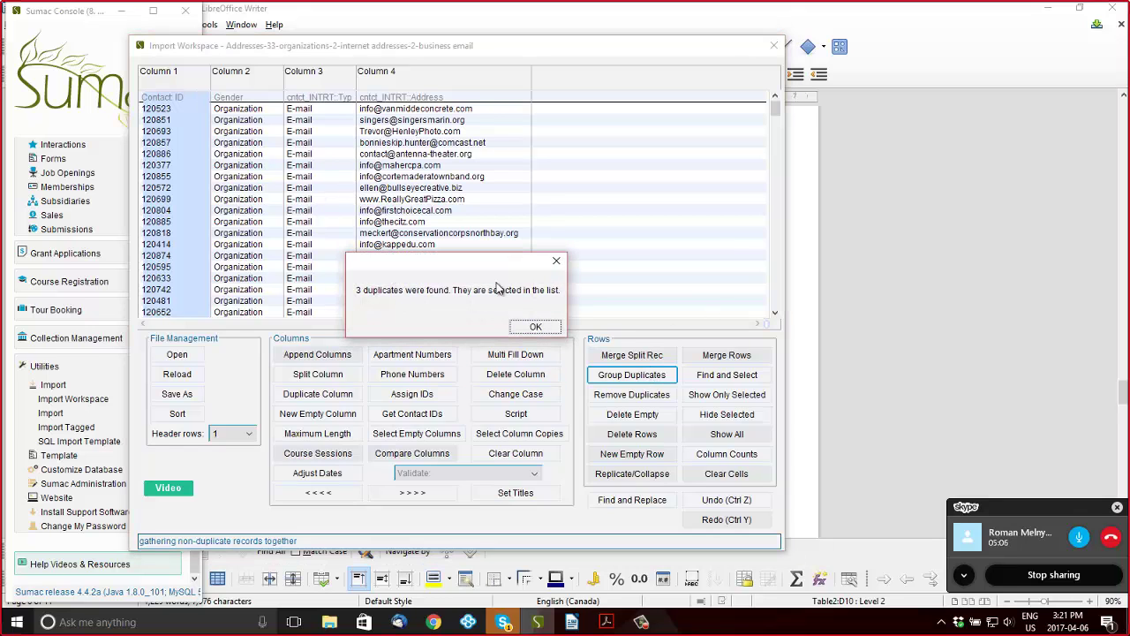
{"action": "left_click", "coordinate": [535, 328]}
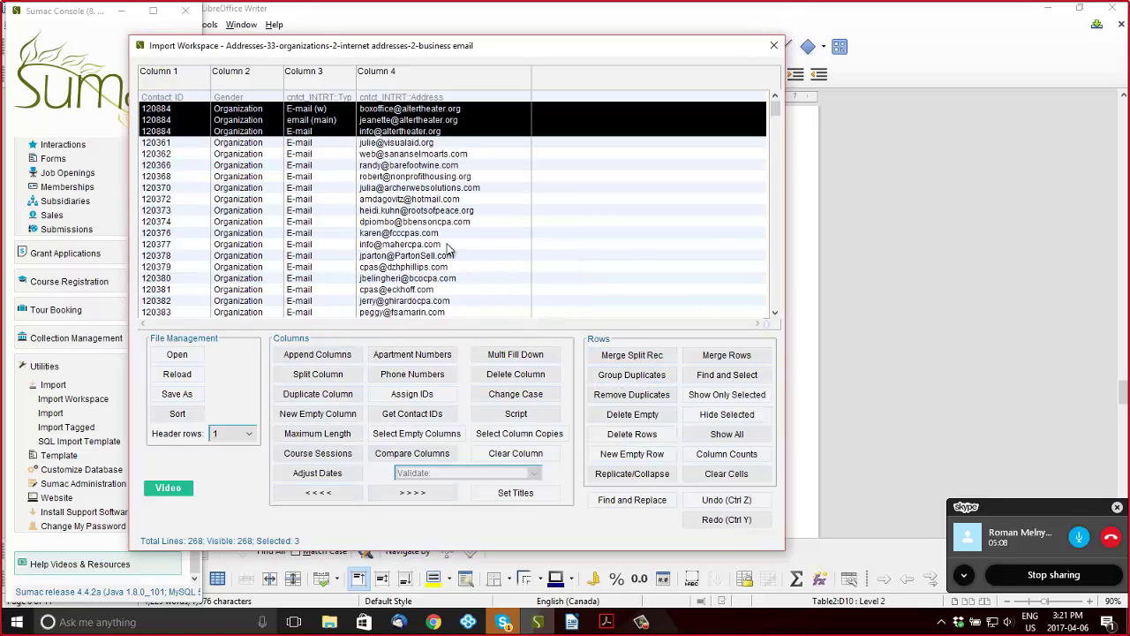
Examine the grouped duplicate rows at the start of the list, comparing their contact IDs and email addresses
{"action": "left_click", "coordinate": [177, 110]}
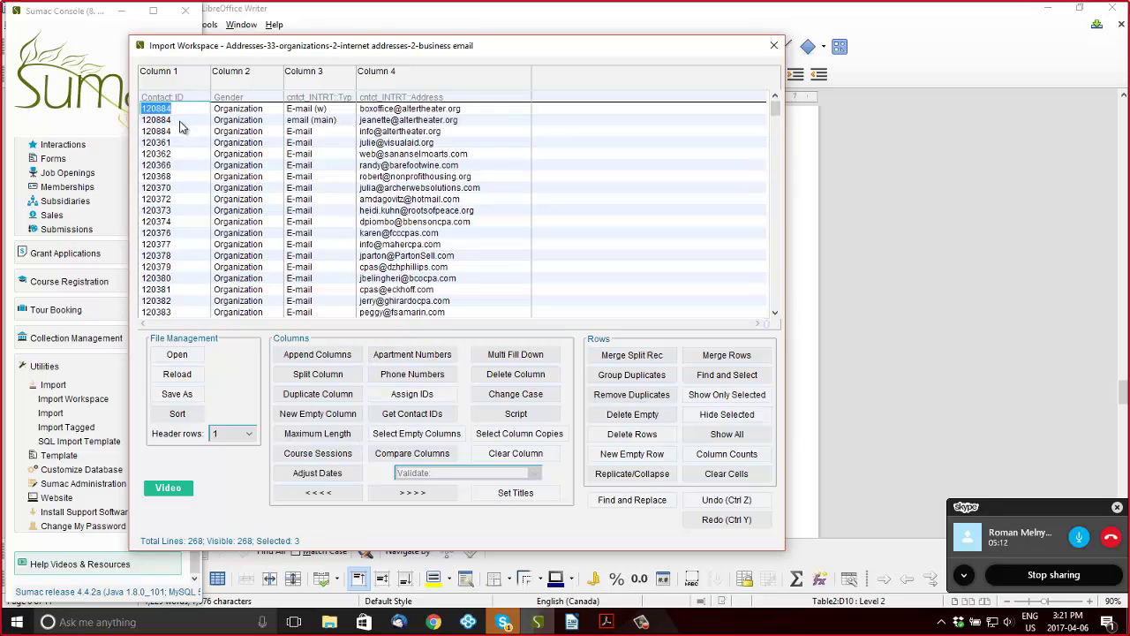
{"action": "double_click", "coordinate": [180, 121]}
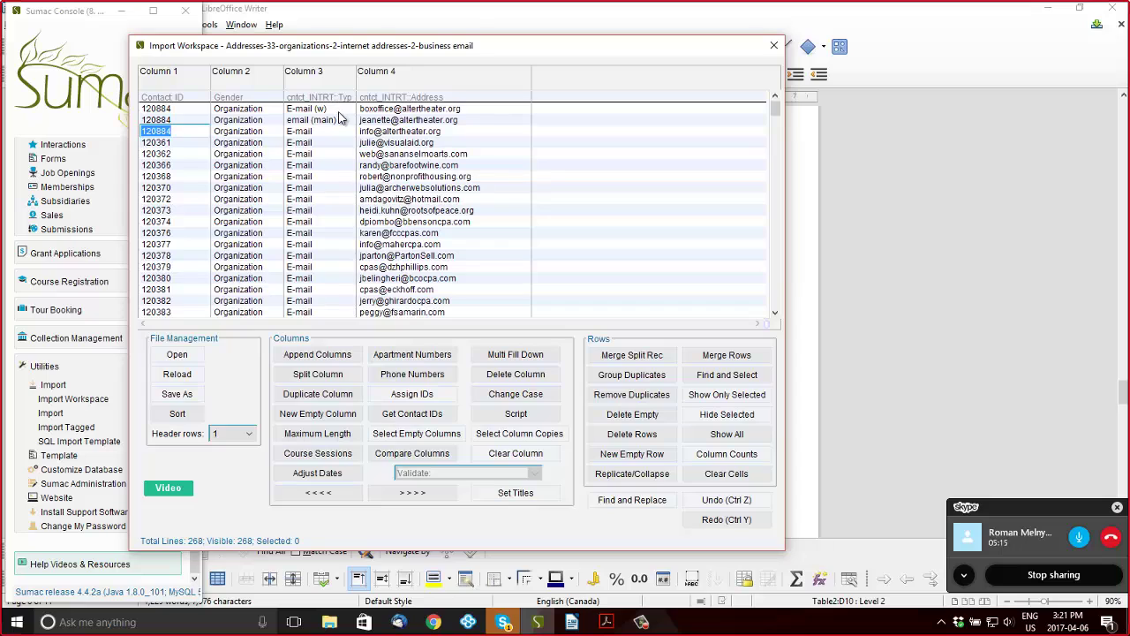
{"action": "double_click", "coordinate": [422, 109]}
{"action": "double_click", "coordinate": [427, 120]}
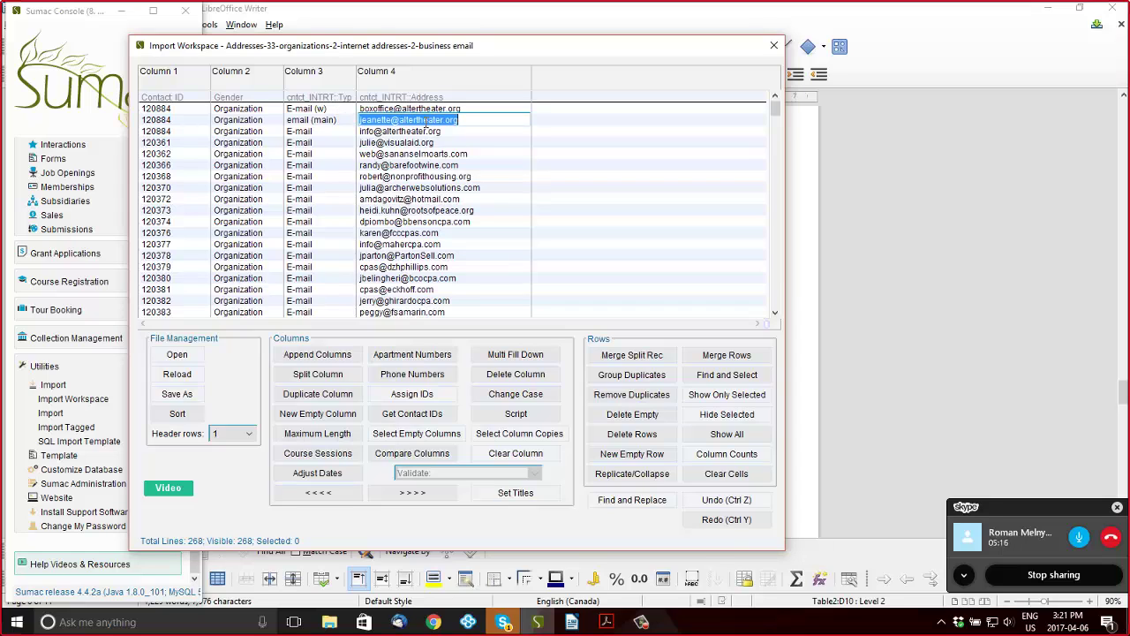
{"action": "double_click", "coordinate": [432, 131]}
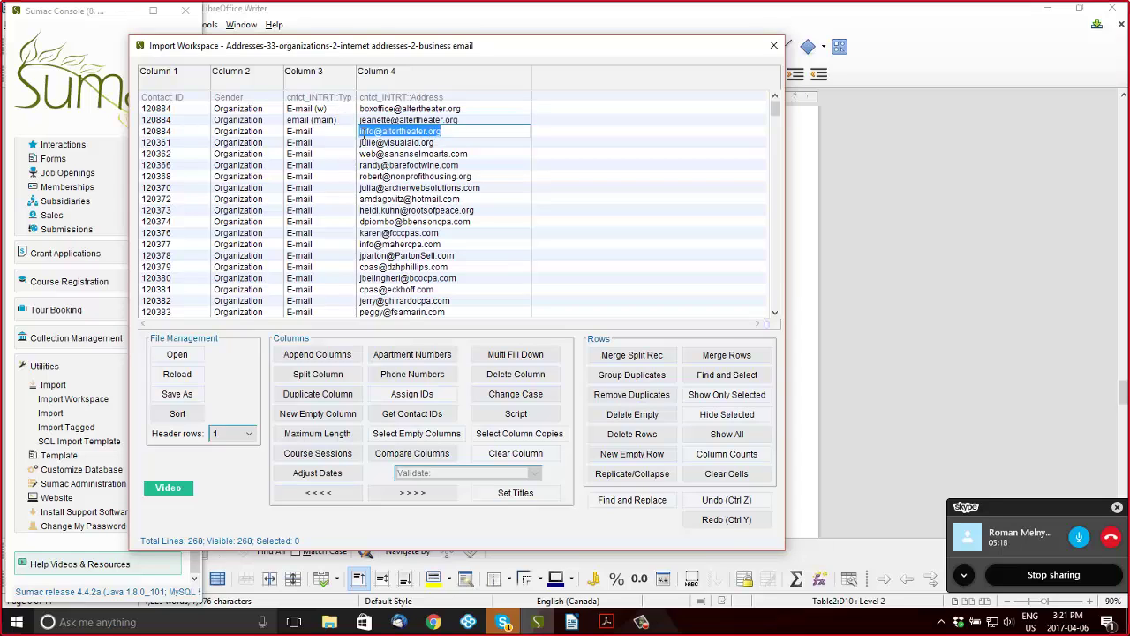
{"action": "left_click", "coordinate": [272, 135]}
{"action": "left_click", "coordinate": [268, 123], "text": "shift"}
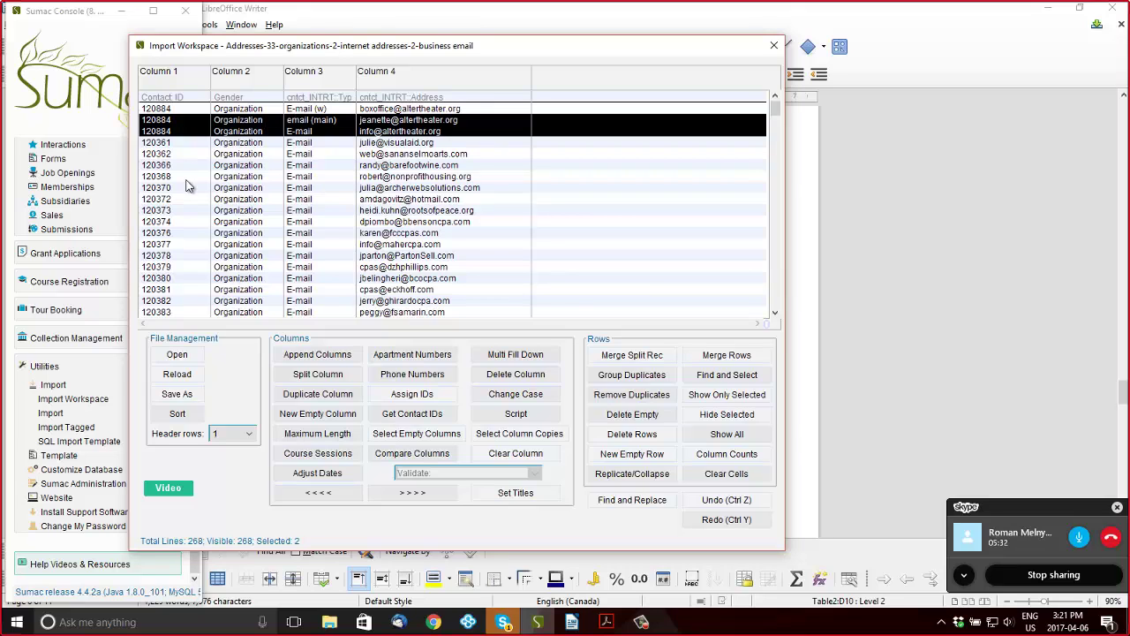
Check which email fields the business, residence and vacation addresses offer in the Non-Profit Housing contact record, then close Contacts without changes
{"action": "scroll", "coordinate": [83, 185], "scroll_direction": "up", "scroll_amount": 5}
{"action": "left_click", "coordinate": [78, 155]}
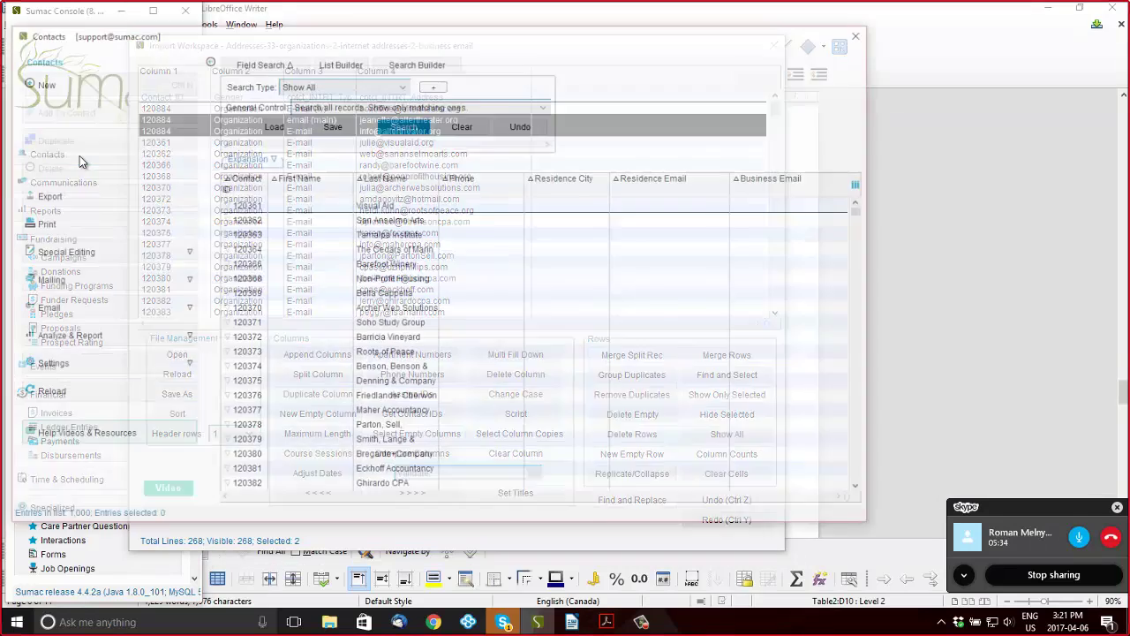
{"action": "double_click", "coordinate": [398, 279]}
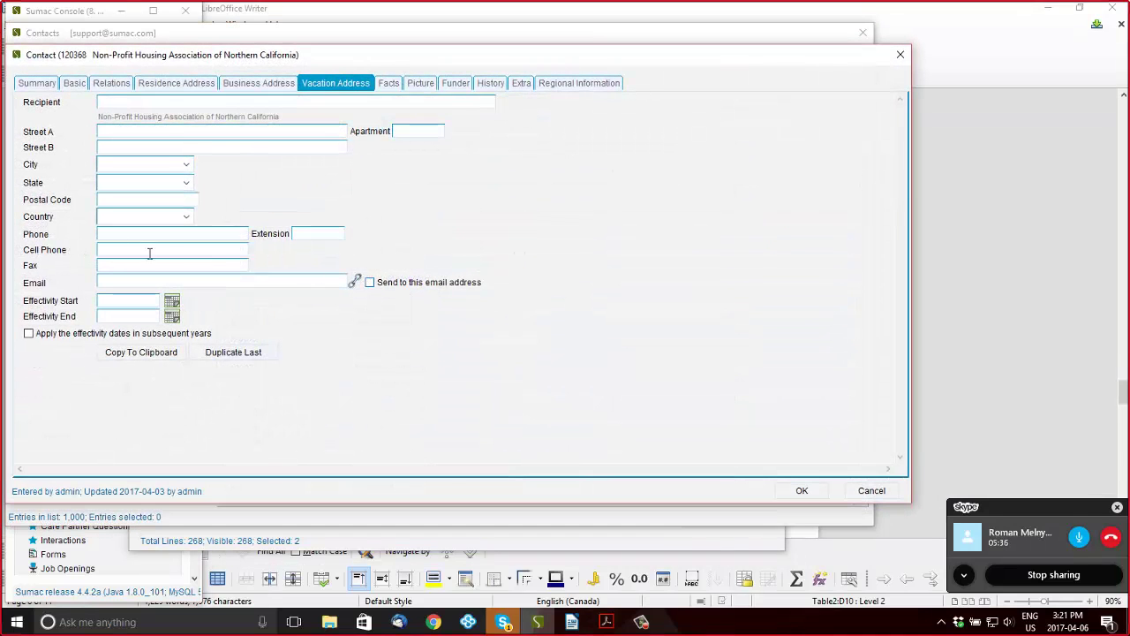
{"action": "left_click", "coordinate": [245, 86]}
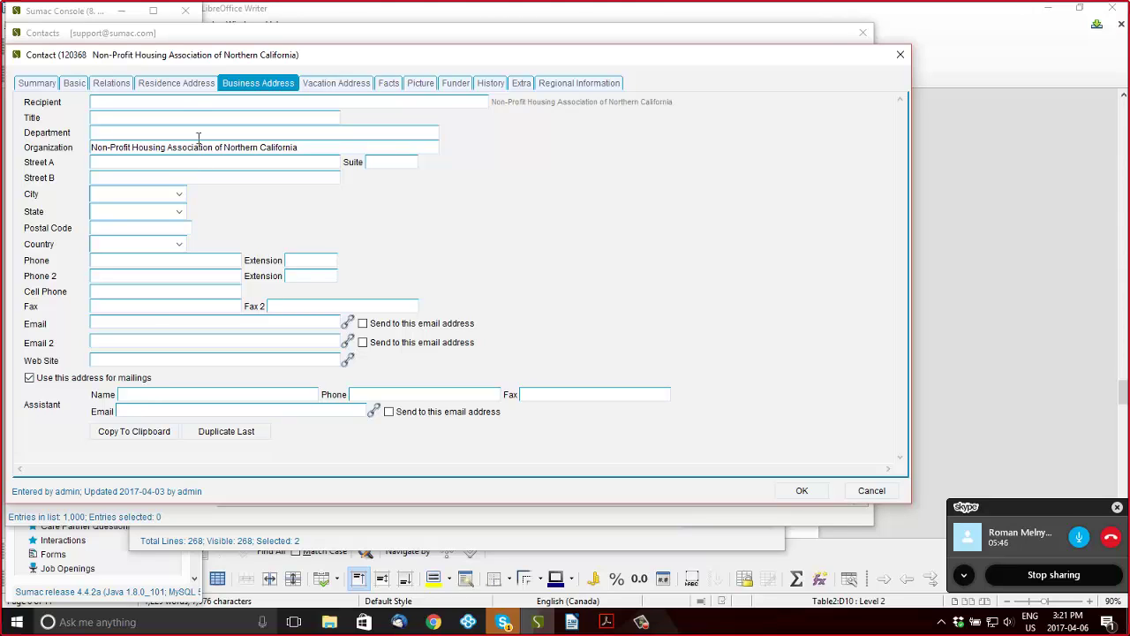
{"action": "left_click", "coordinate": [189, 84]}
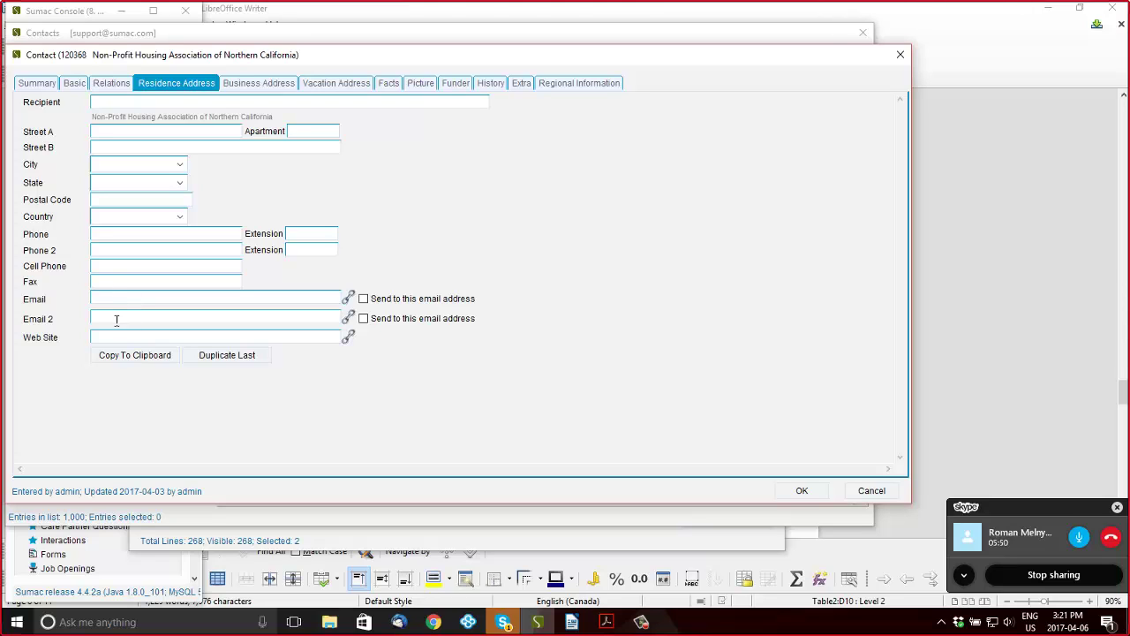
{"action": "left_click", "coordinate": [327, 84]}
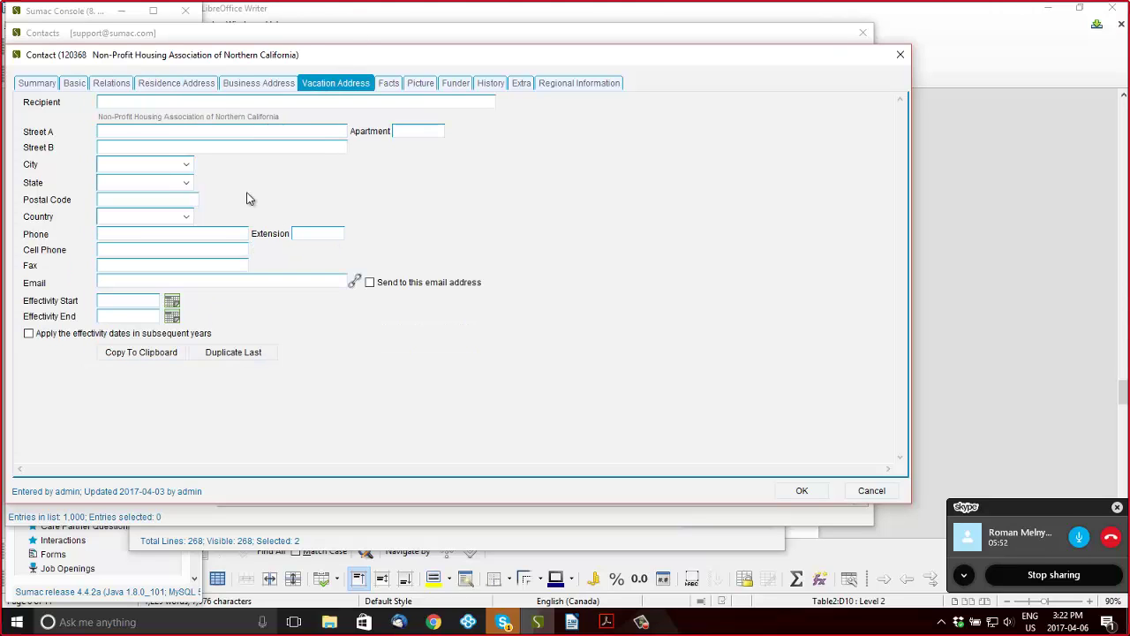
{"action": "left_click", "coordinate": [127, 282]}
{"action": "left_click", "coordinate": [872, 490]}
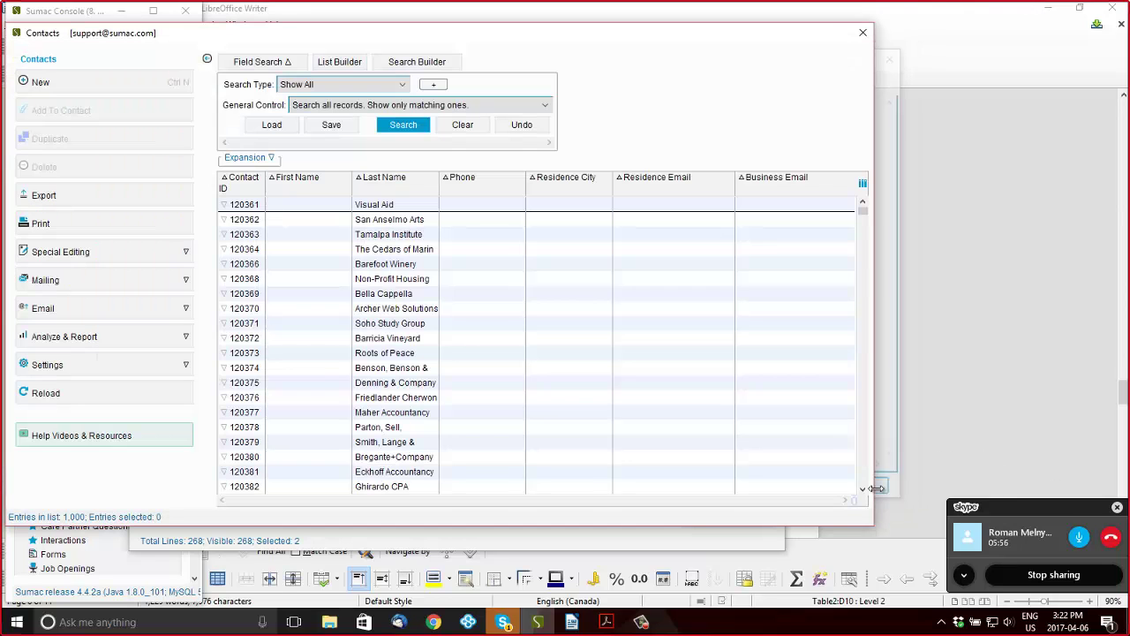
{"action": "left_click", "coordinate": [863, 33]}
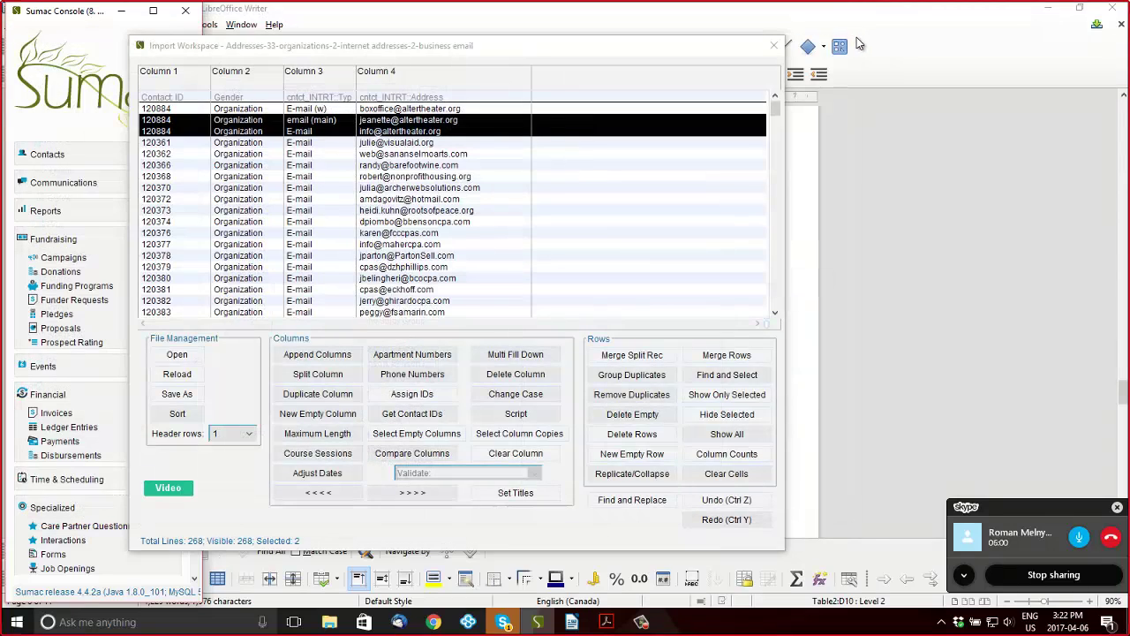
Insert an empty column after Column 4 and move the second duplicate row's email address into it on the first duplicate row
{"action": "left_click", "coordinate": [454, 94]}
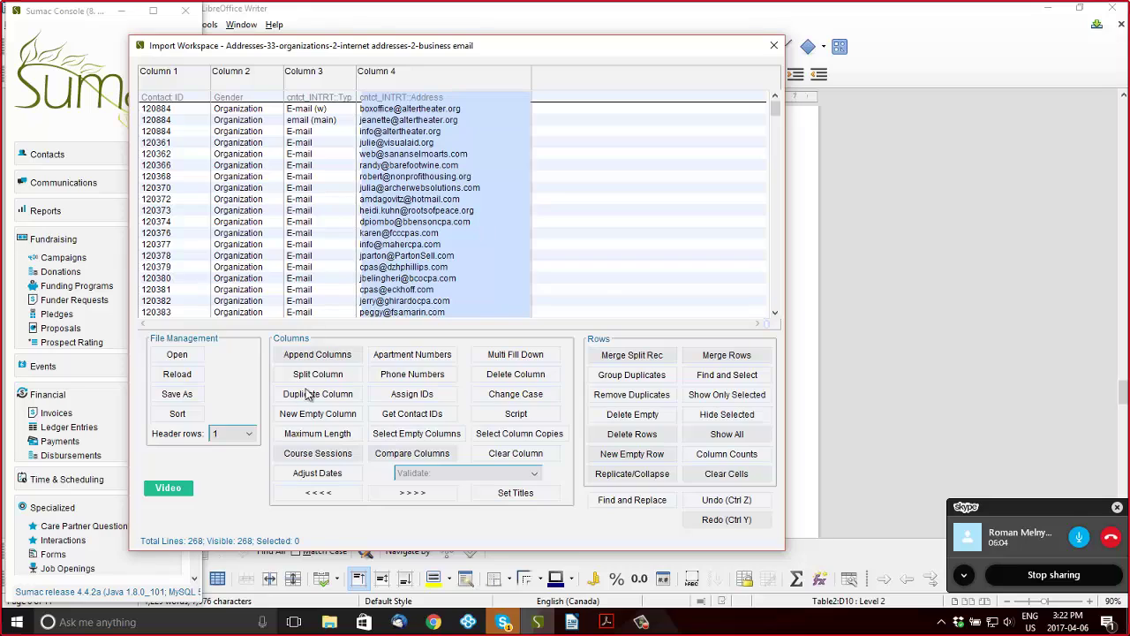
{"action": "left_click", "coordinate": [320, 414]}
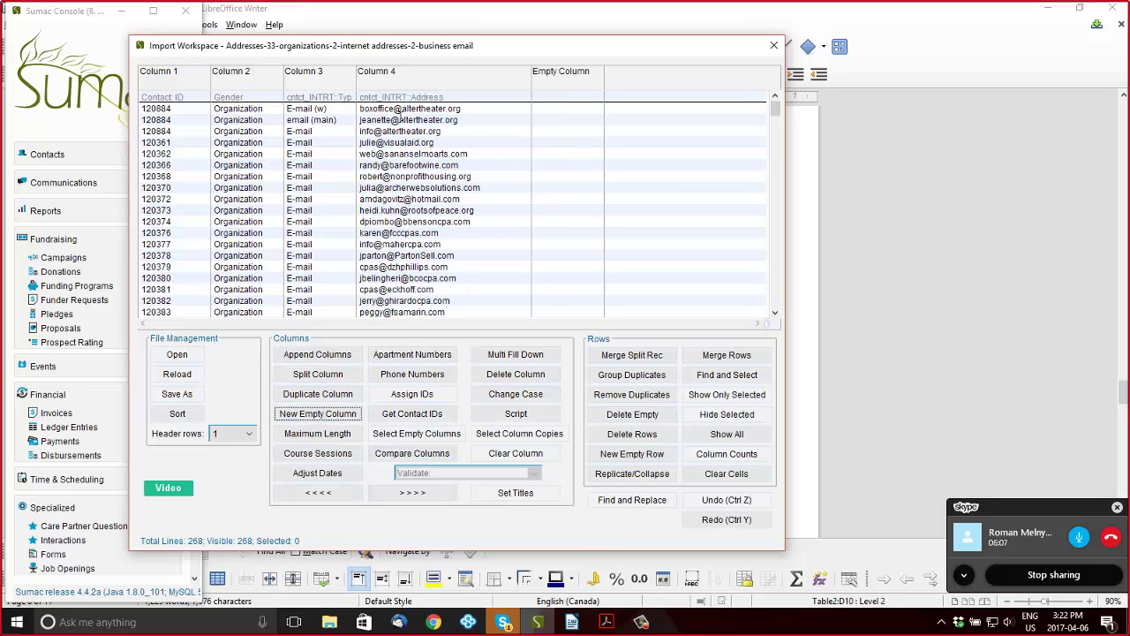
{"action": "double_click", "coordinate": [404, 120]}
{"action": "key", "text": "BackSpace"}
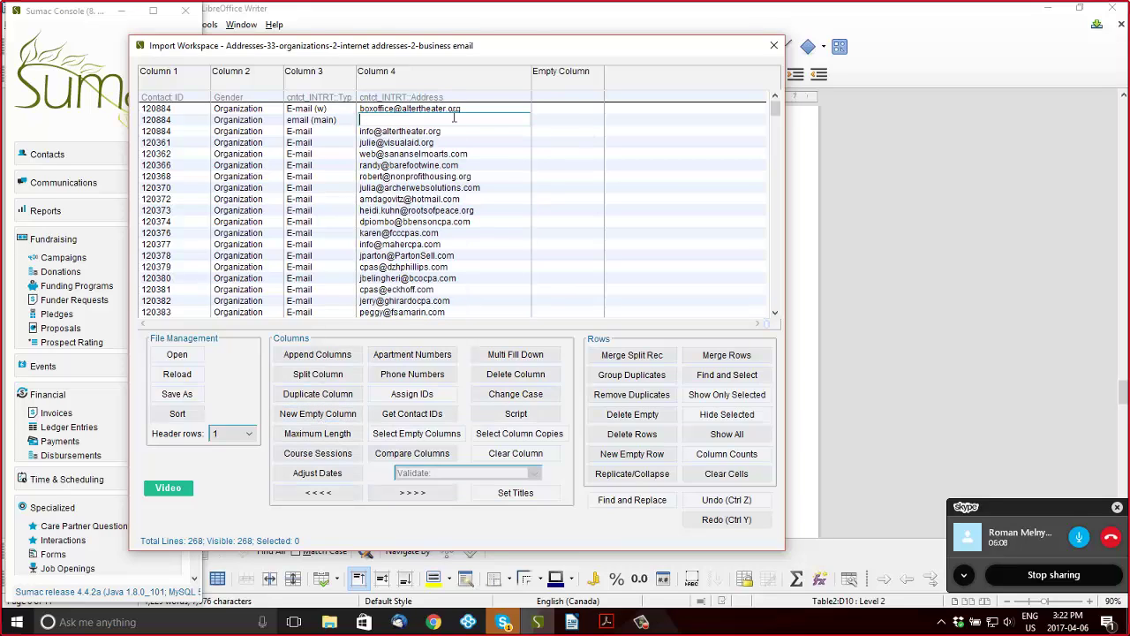
{"action": "double_click", "coordinate": [562, 108]}
{"action": "type", "text": "@altertheater.org"}
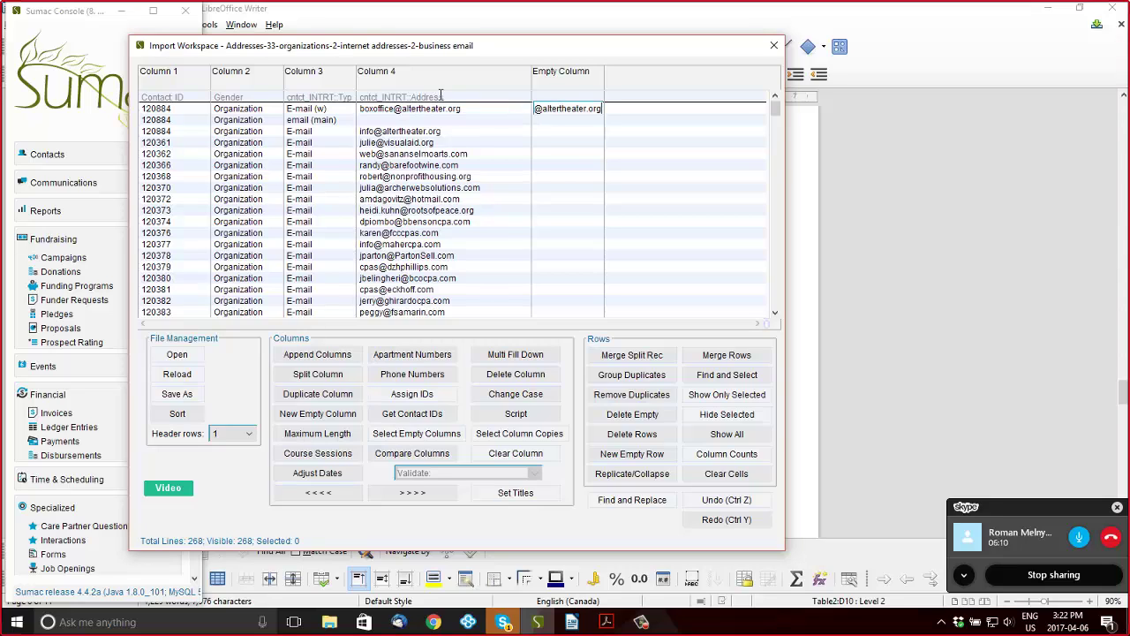
Change the header of Column 4 to Email 1 and title the new column Email 2
{"action": "double_click", "coordinate": [441, 98]}
{"action": "type", "text": "Email "}
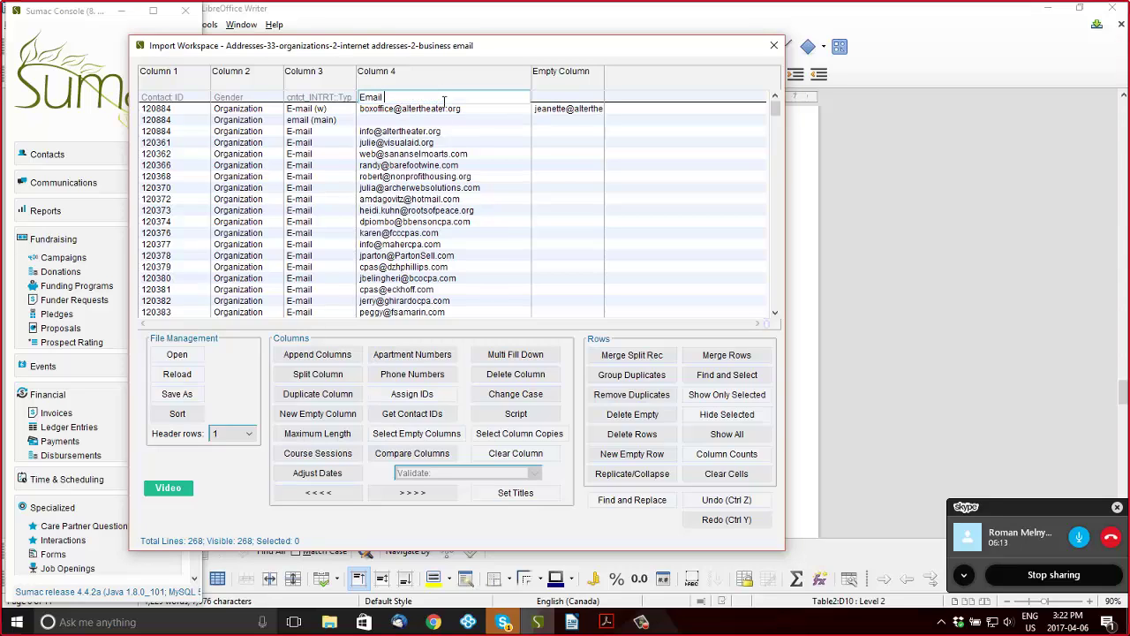
{"action": "type", "text": "1"}
{"action": "key", "text": "Tab"}
{"action": "type", "text": "E"}
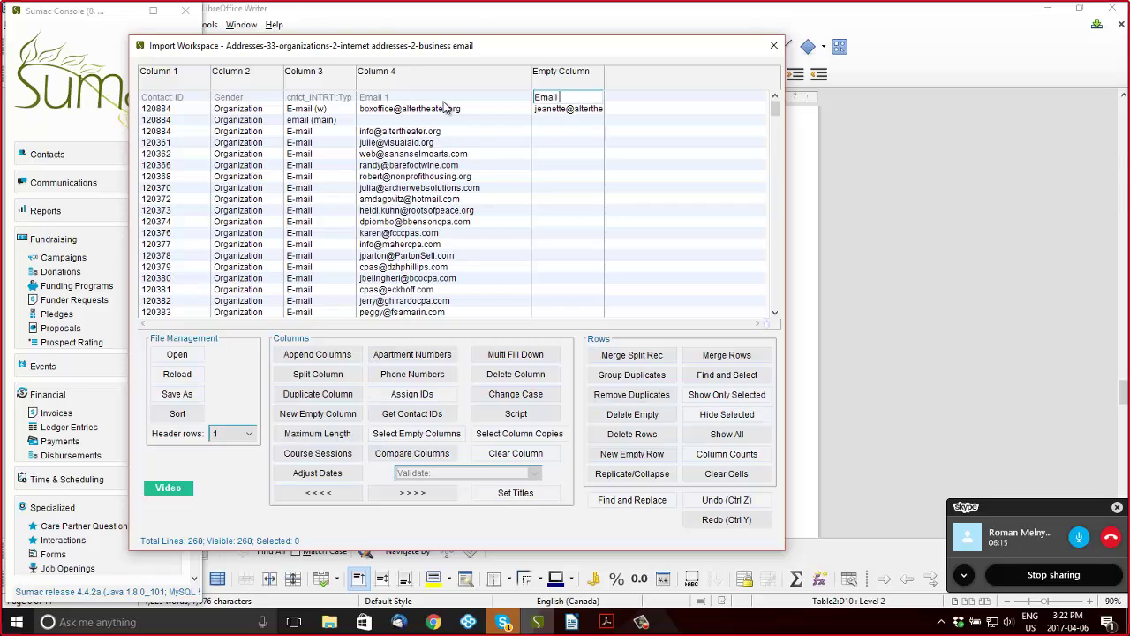
{"action": "type", "text": "mail 2"}
Insert another empty column after Email 2 and move the third duplicate row's email address into it on the first duplicate row
{"action": "left_click", "coordinate": [568, 74]}
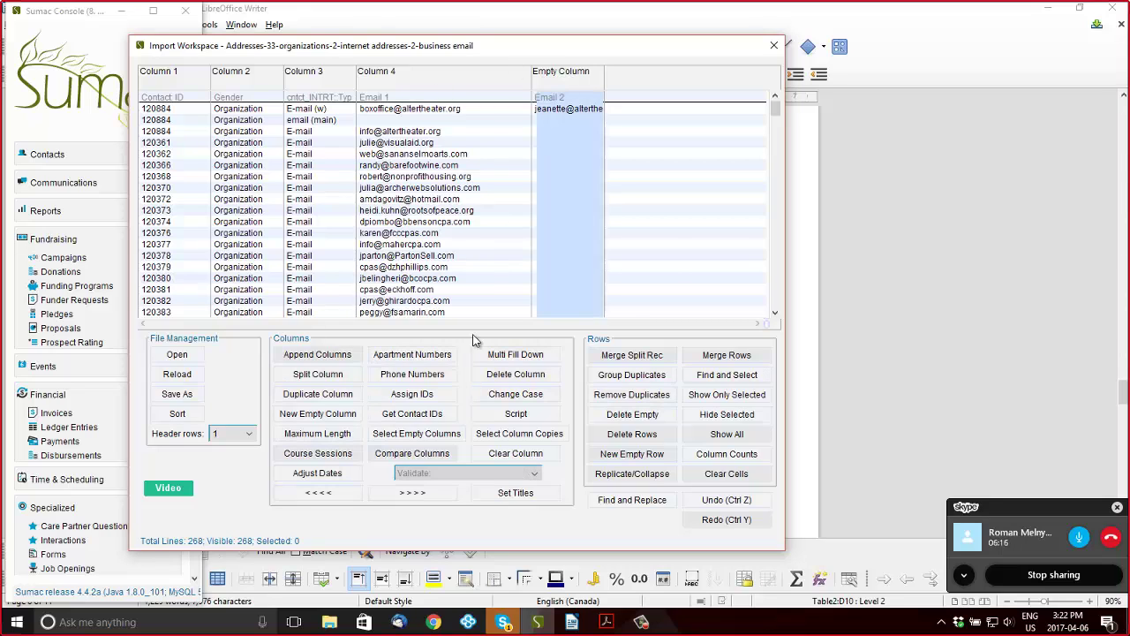
{"action": "left_click", "coordinate": [341, 416]}
{"action": "double_click", "coordinate": [414, 131]}
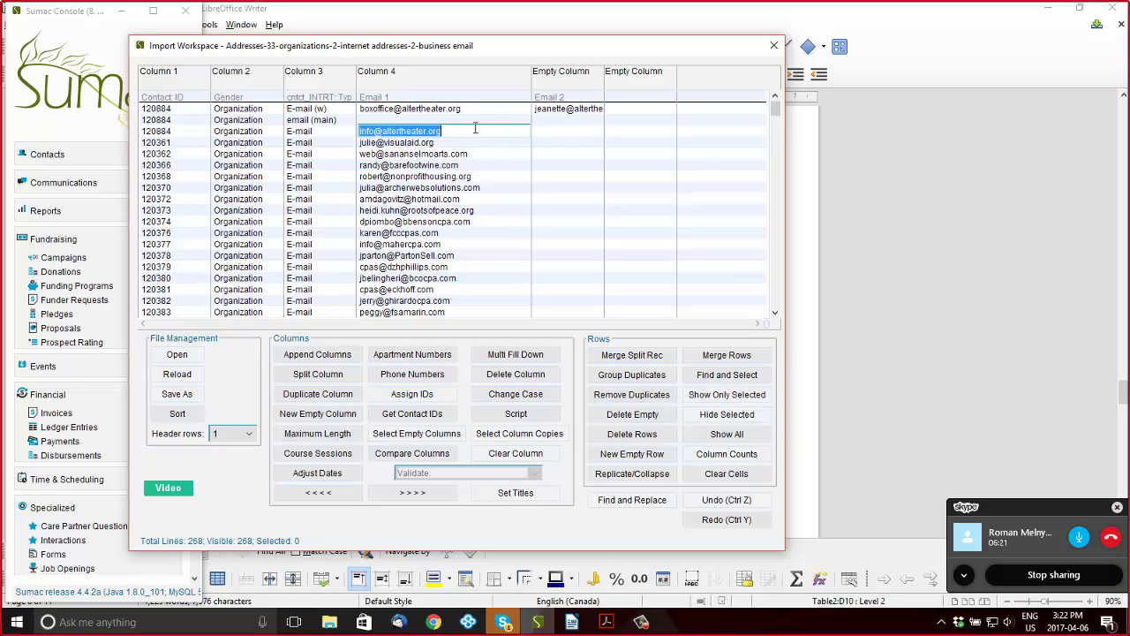
{"action": "key", "text": "ctrl+x"}
{"action": "double_click", "coordinate": [631, 109]}
{"action": "key", "text": "ctrl+v"}
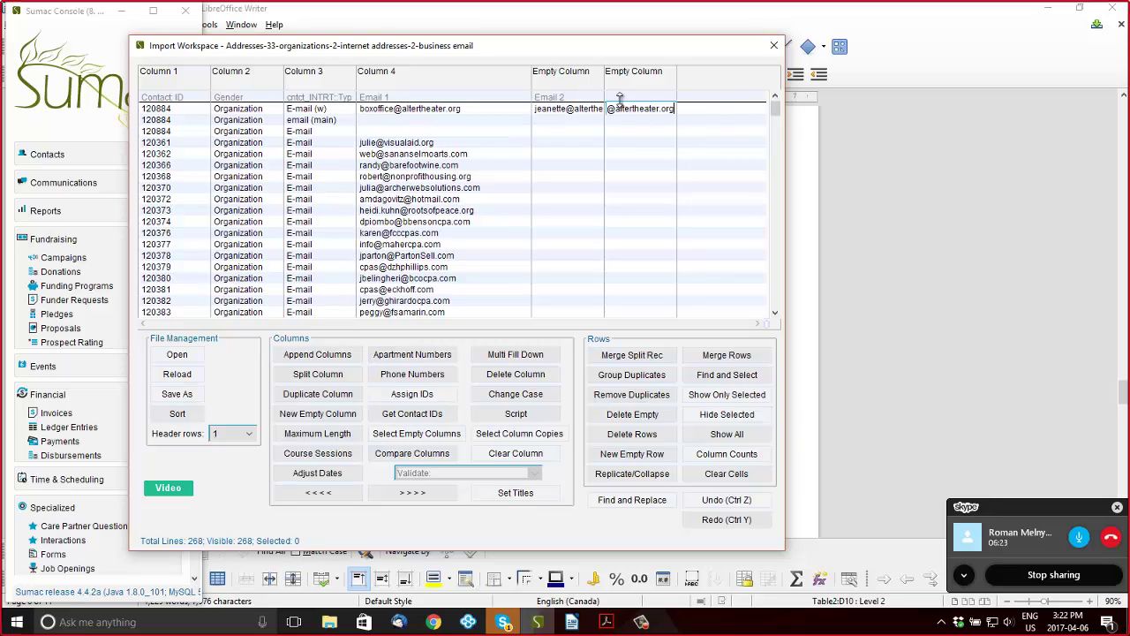
Title the newest email column Assistant Email and delete the two duplicate rows whose email addresses have been moved
{"action": "double_click", "coordinate": [619, 97]}
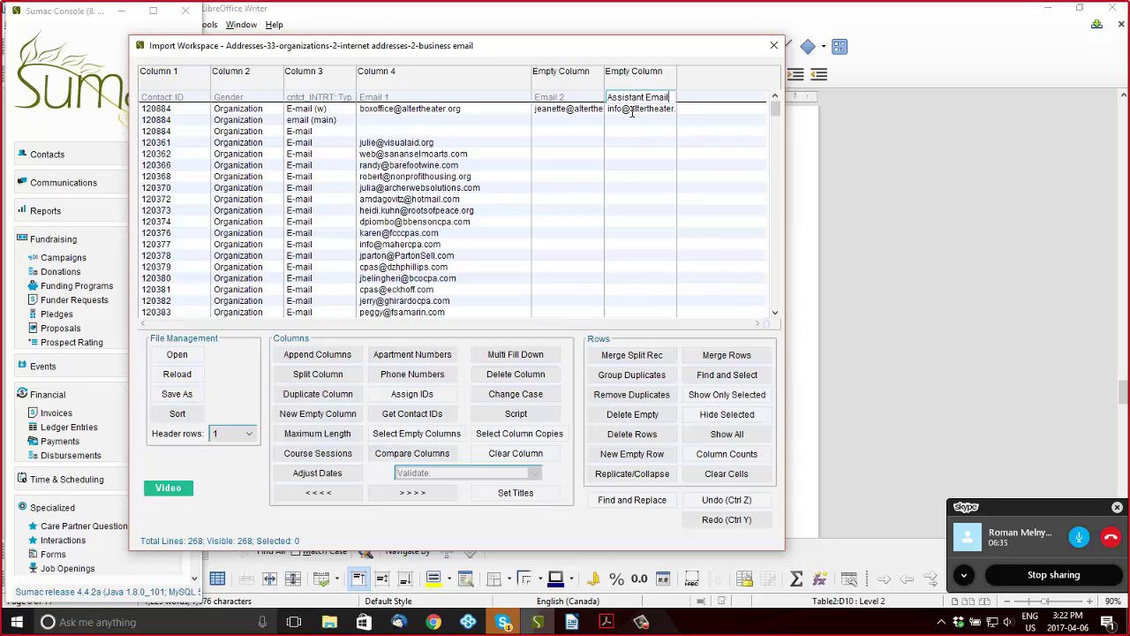
{"action": "double_click", "coordinate": [632, 112]}
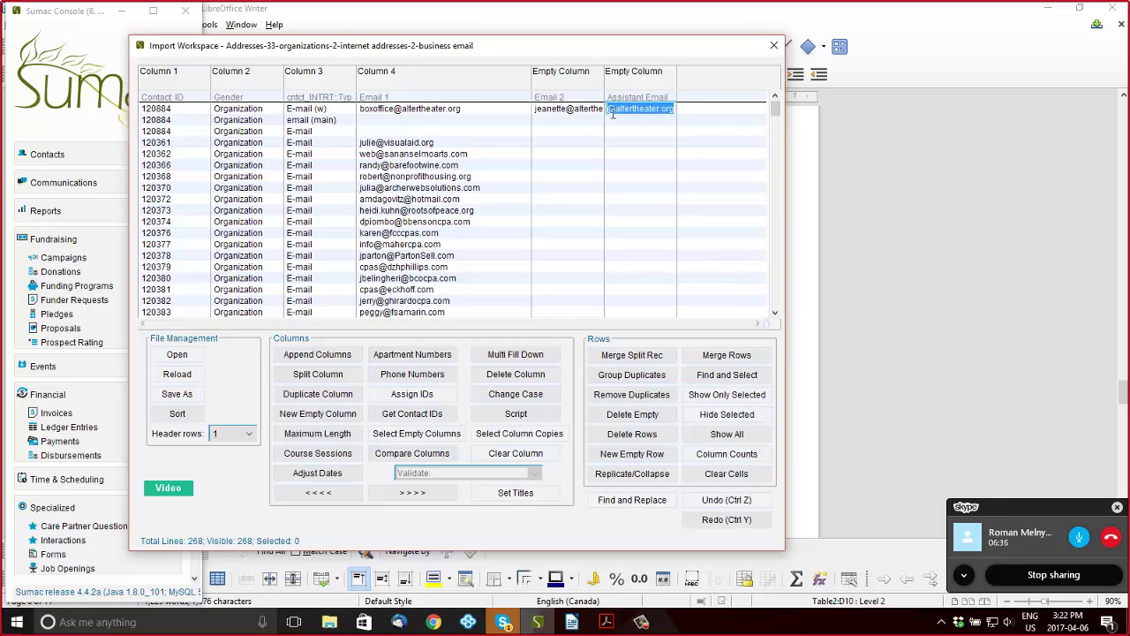
{"action": "double_click", "coordinate": [468, 121]}
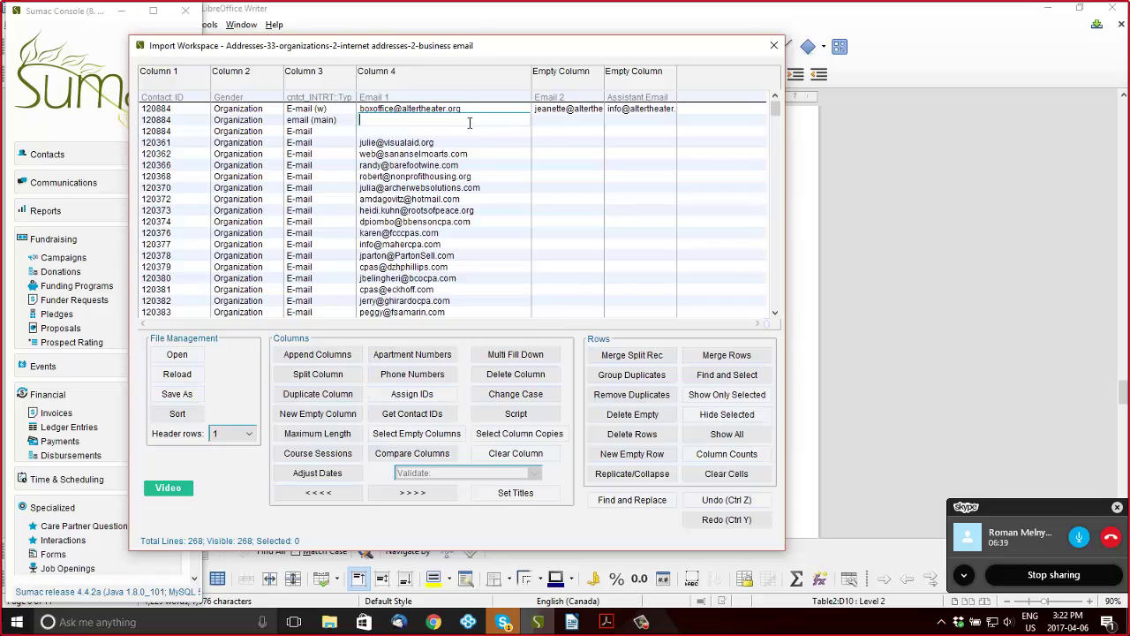
{"action": "double_click", "coordinate": [353, 120]}
{"action": "left_click_drag", "start_coordinate": [409, 119], "coordinate": [409, 131]}
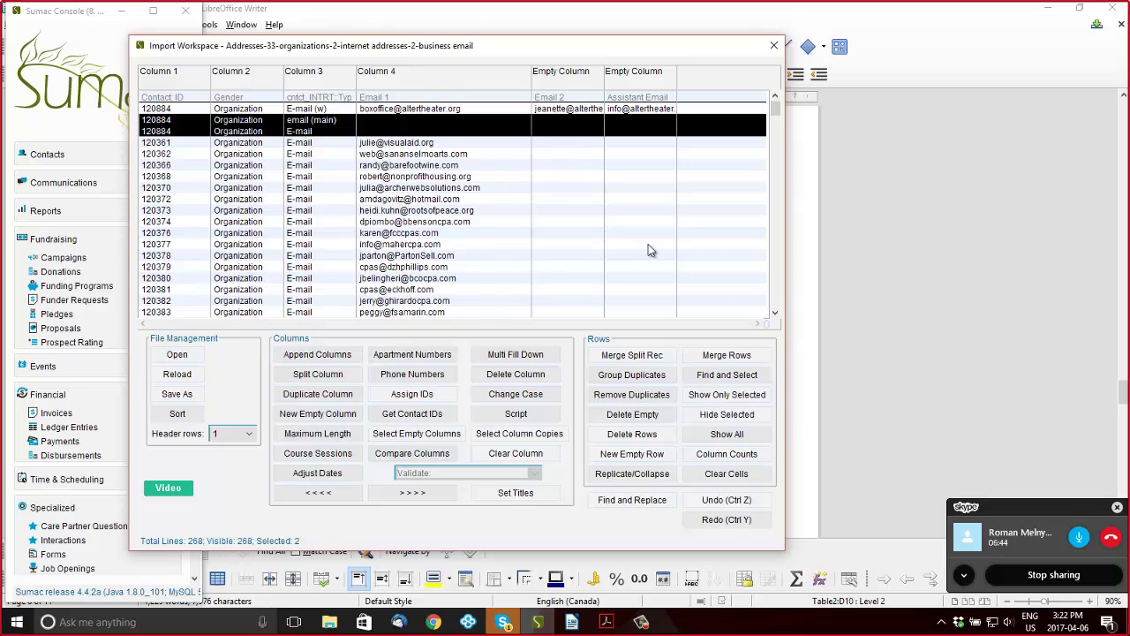
{"action": "left_click", "coordinate": [653, 435]}
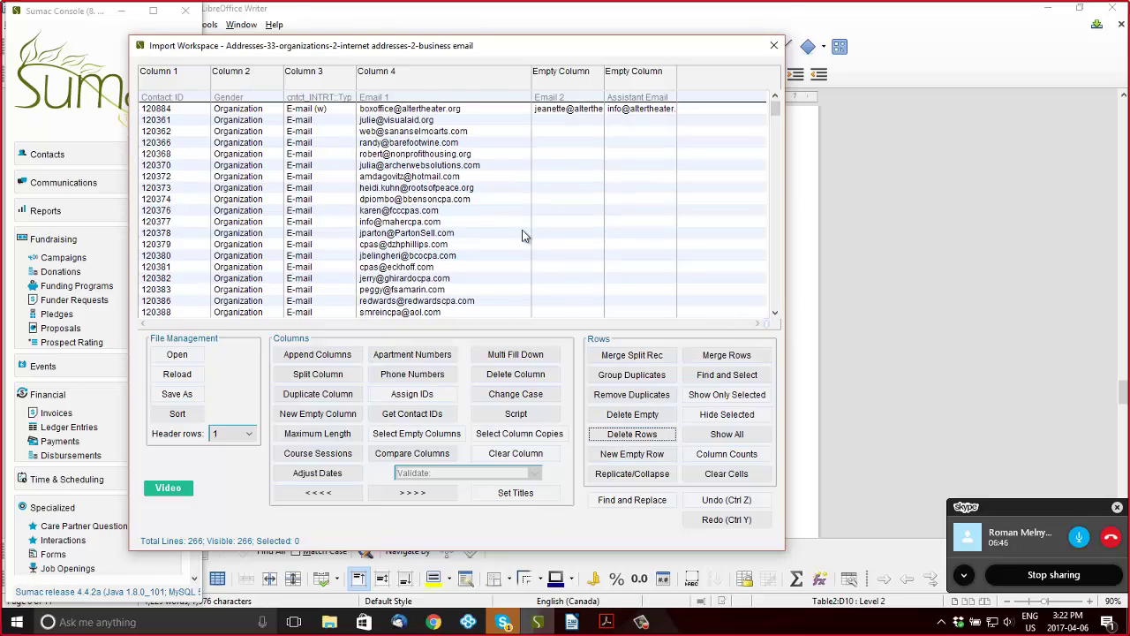
Validate the Email 1 column with Email (Correct Format) and show only the rows flagged with errors
{"action": "left_click", "coordinate": [425, 84]}
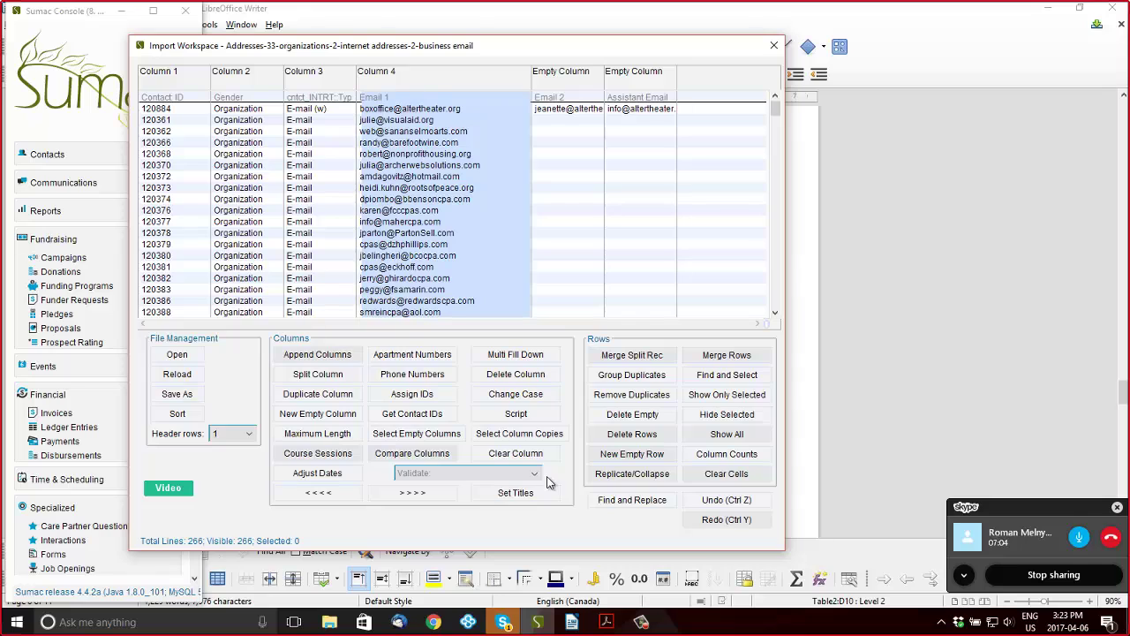
{"action": "left_click", "coordinate": [460, 474]}
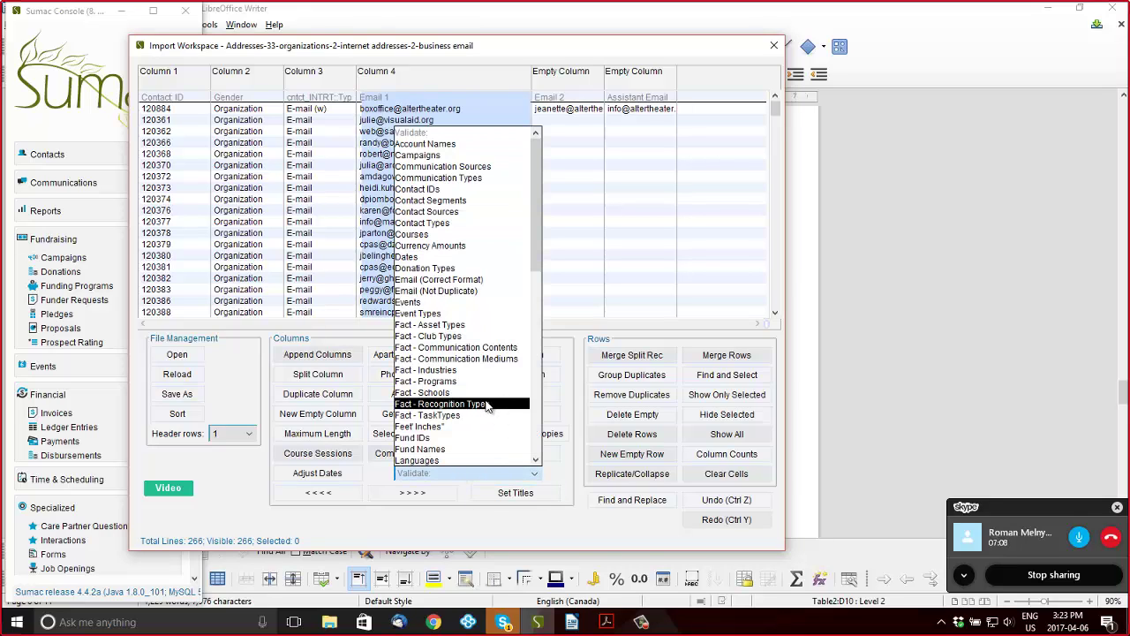
{"action": "left_click", "coordinate": [458, 279]}
{"action": "left_click", "coordinate": [521, 326]}
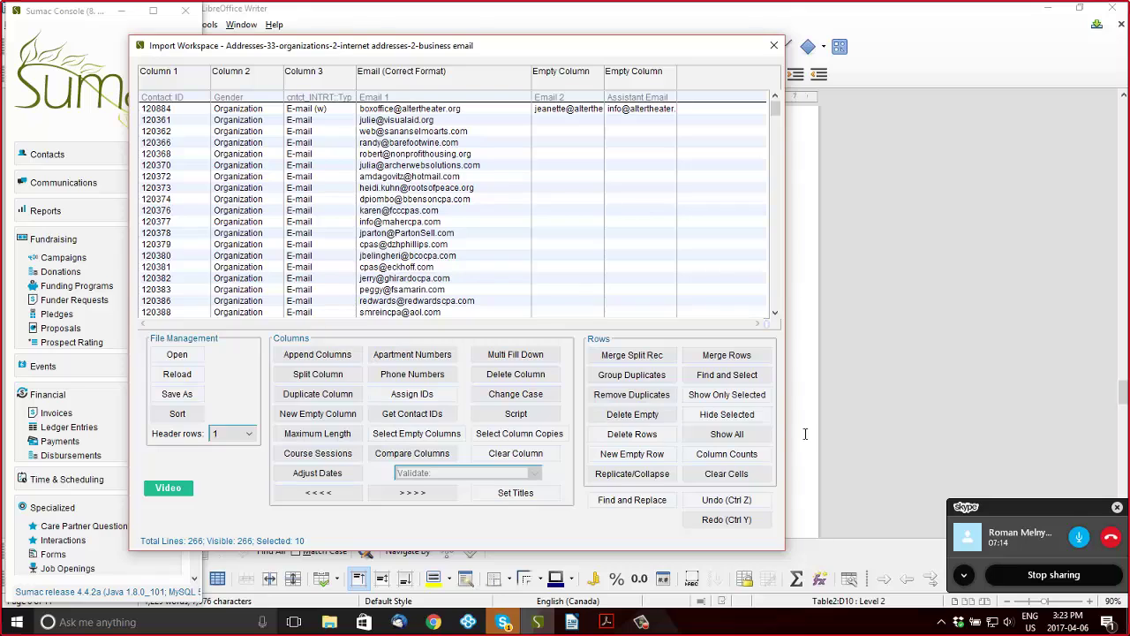
{"action": "left_click", "coordinate": [736, 398]}
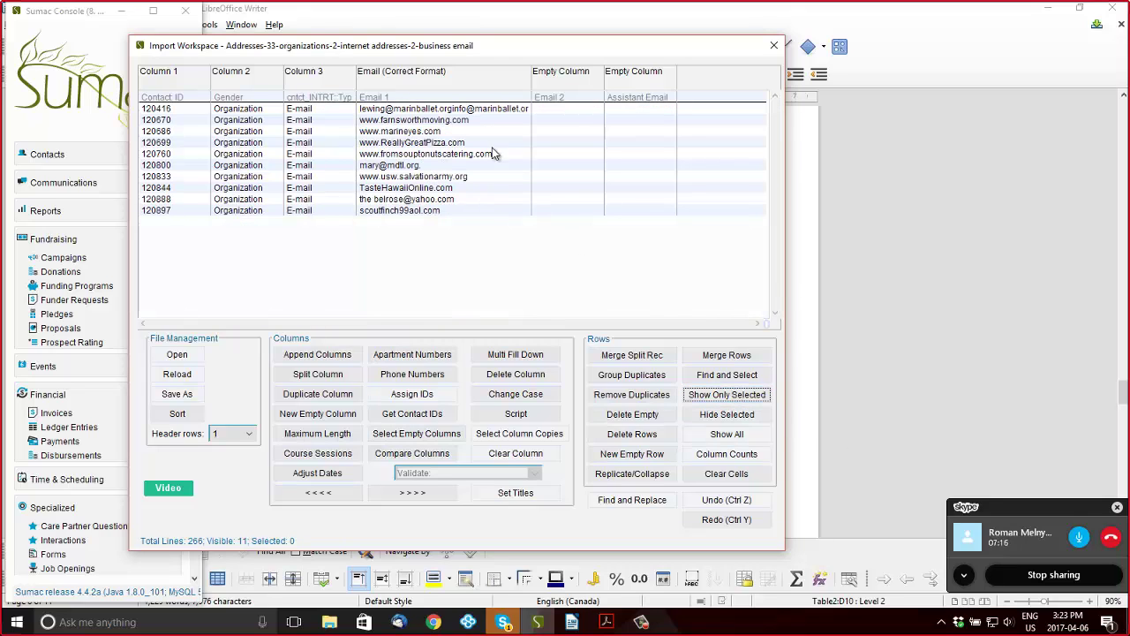
Split the two run-together email addresses on the first row by moving the second one into Email 2
{"action": "left_click_drag", "start_coordinate": [591, 79], "coordinate": [613, 79]}
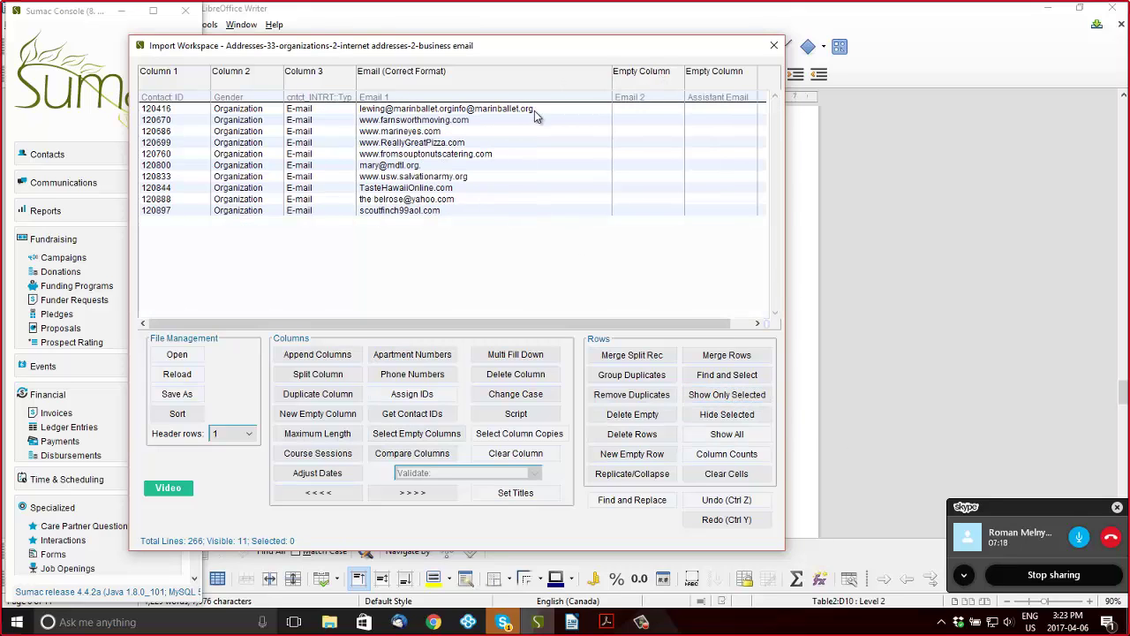
{"action": "double_click", "coordinate": [449, 110]}
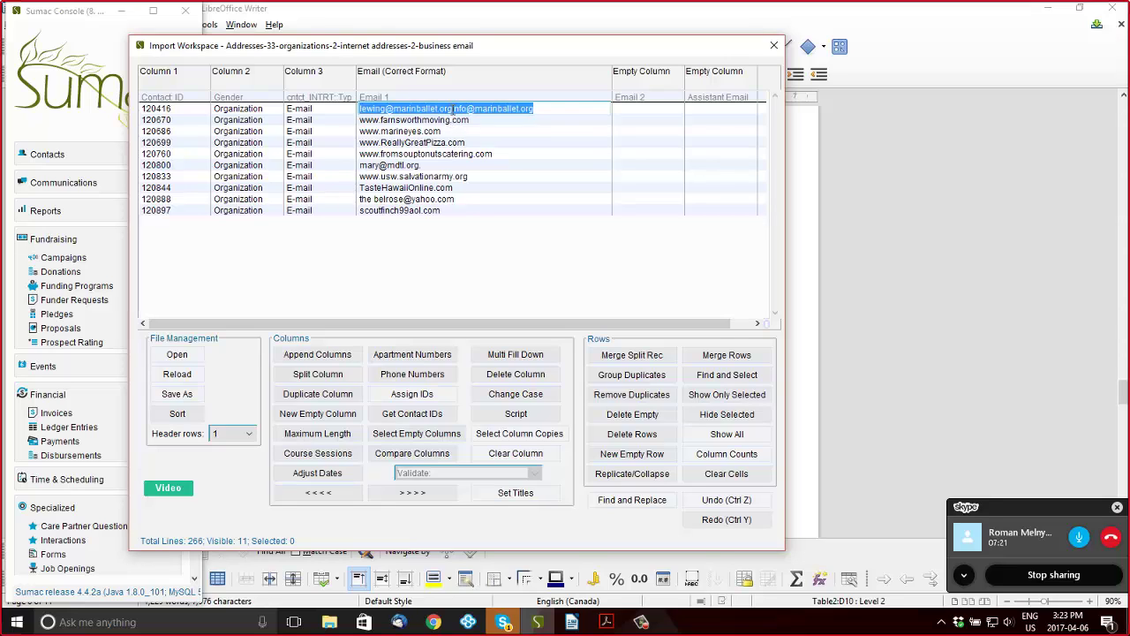
{"action": "left_click", "coordinate": [453, 109]}
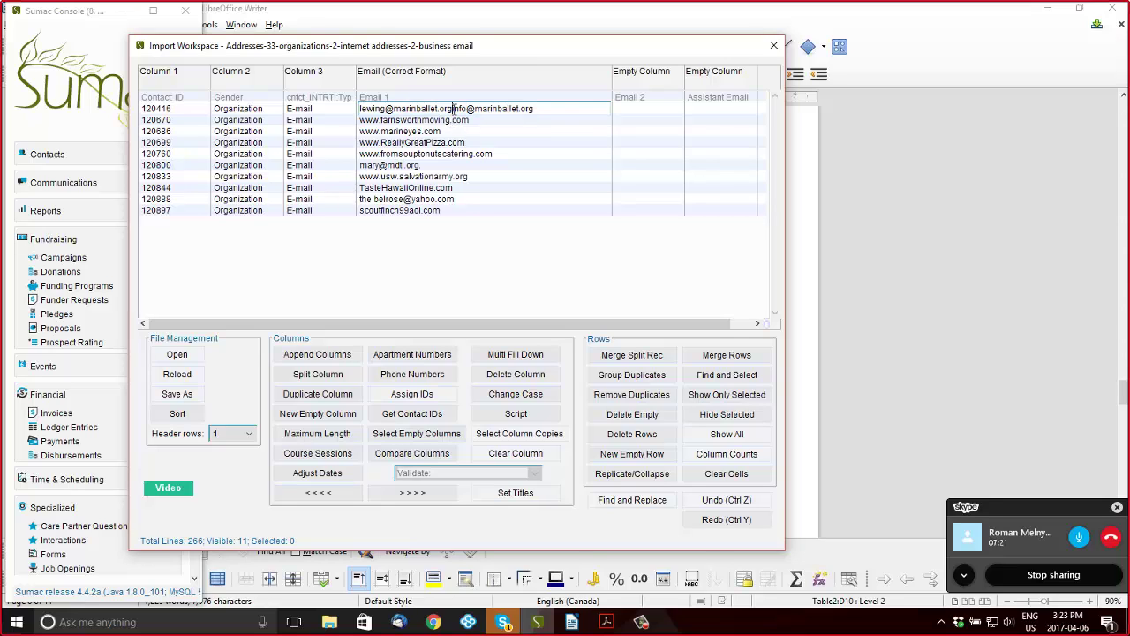
{"action": "left_click", "coordinate": [577, 105], "text": "shift"}
{"action": "key", "text": "Tab"}
{"action": "key", "text": "ctrl+v"}
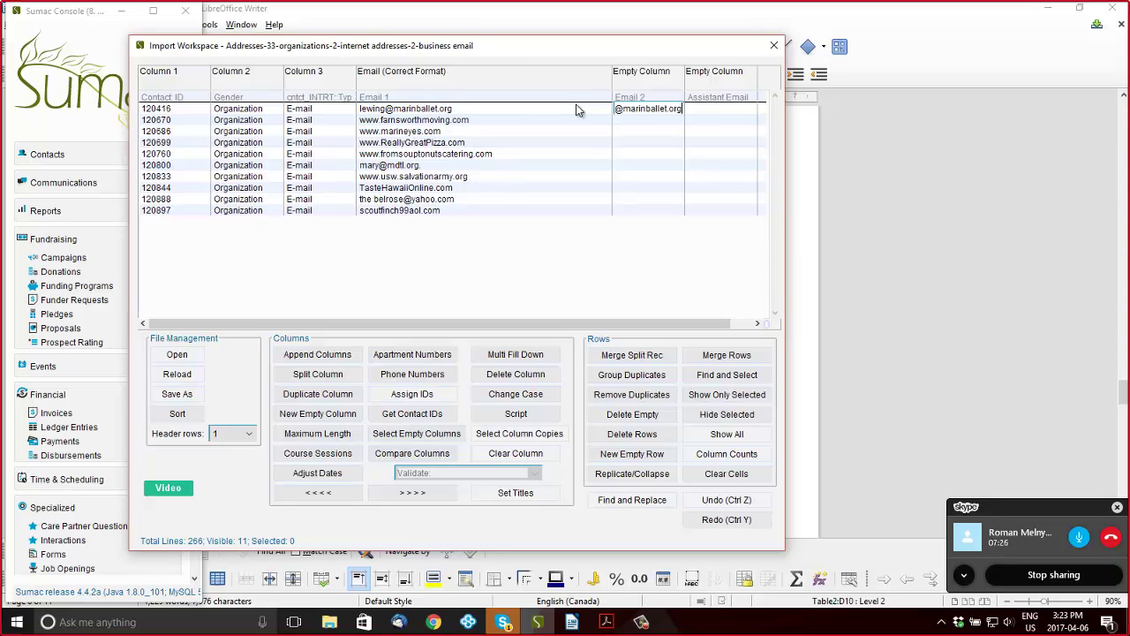
{"action": "left_click", "coordinate": [507, 121]}
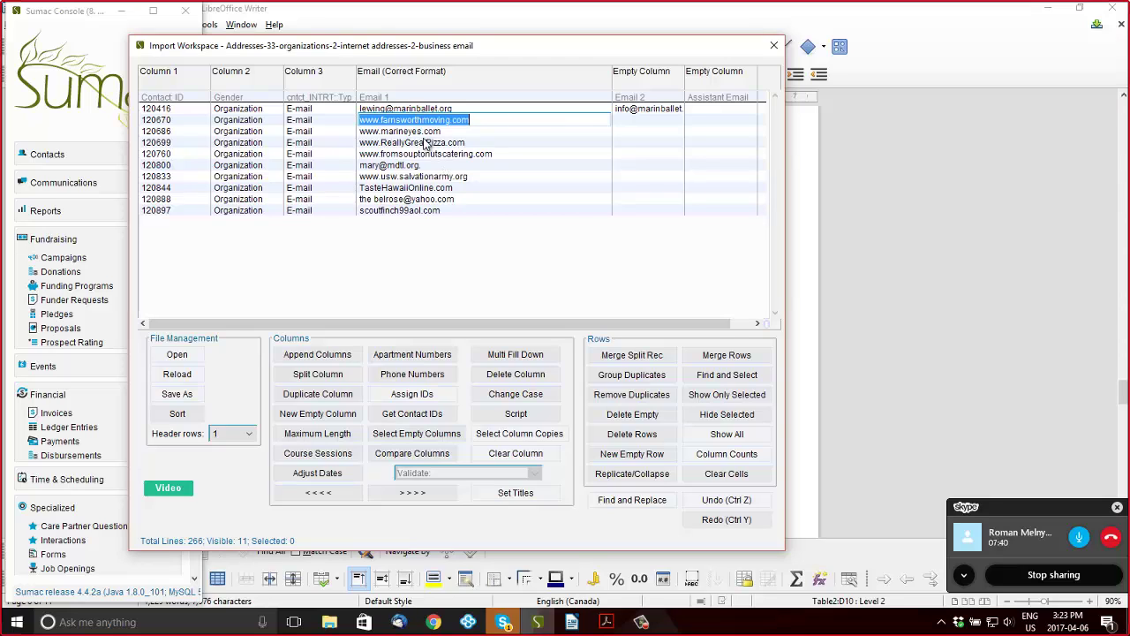
{"action": "left_click", "coordinate": [320, 119]}
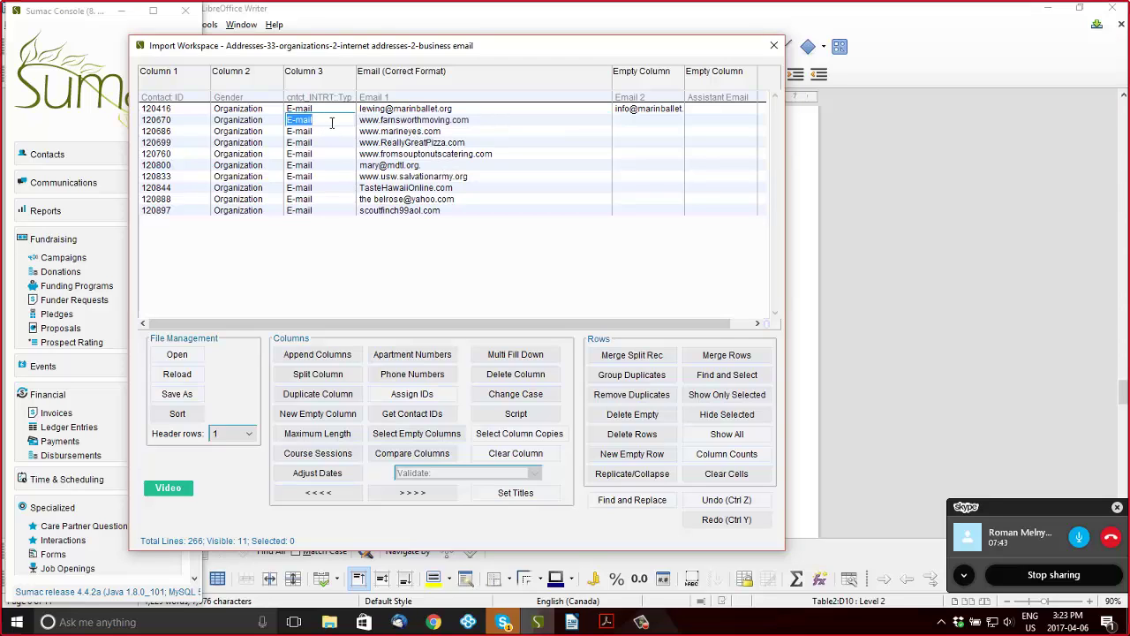
{"action": "left_click", "coordinate": [444, 122]}
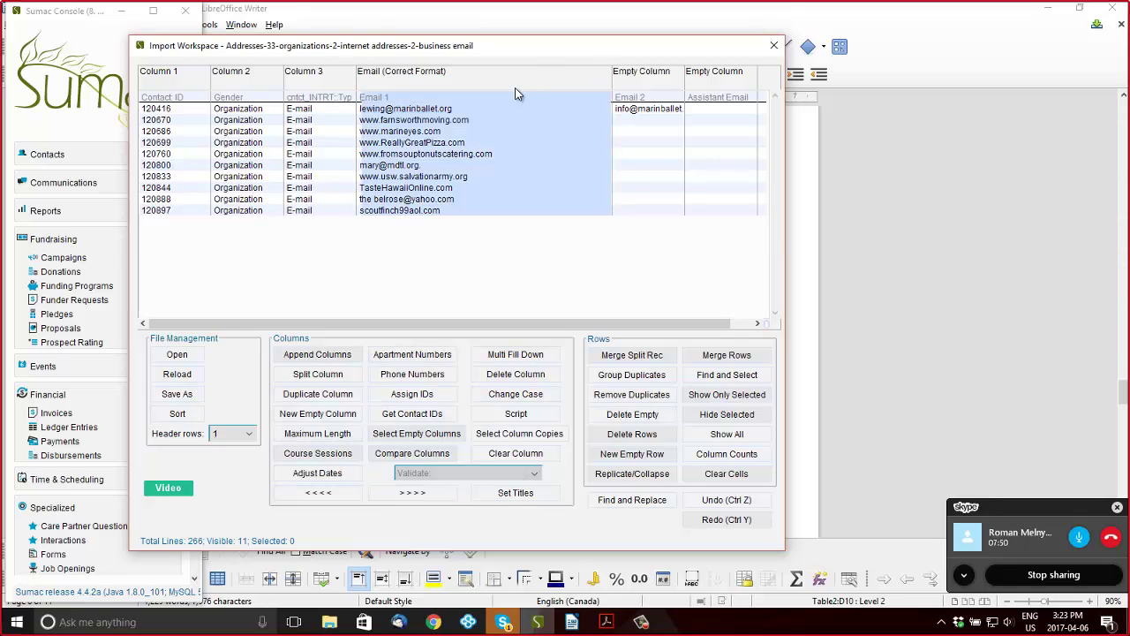
{"action": "left_click", "coordinate": [516, 96]}
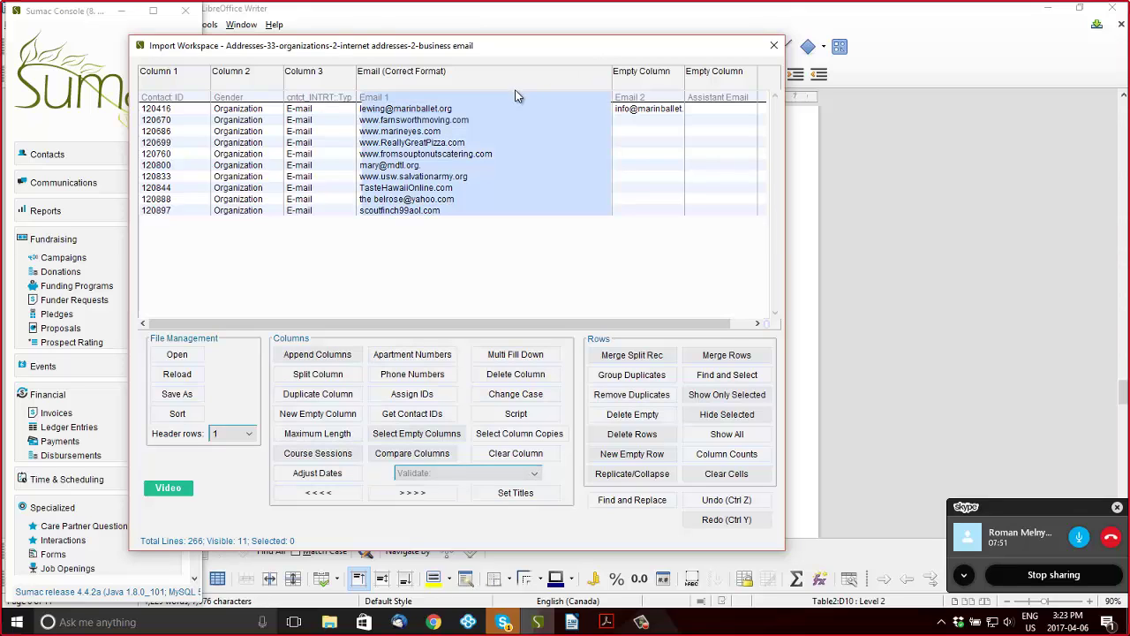
Show all rows again, widen the workspace window and insert an empty column titled Website after Assistant Email
{"action": "left_click", "coordinate": [717, 437]}
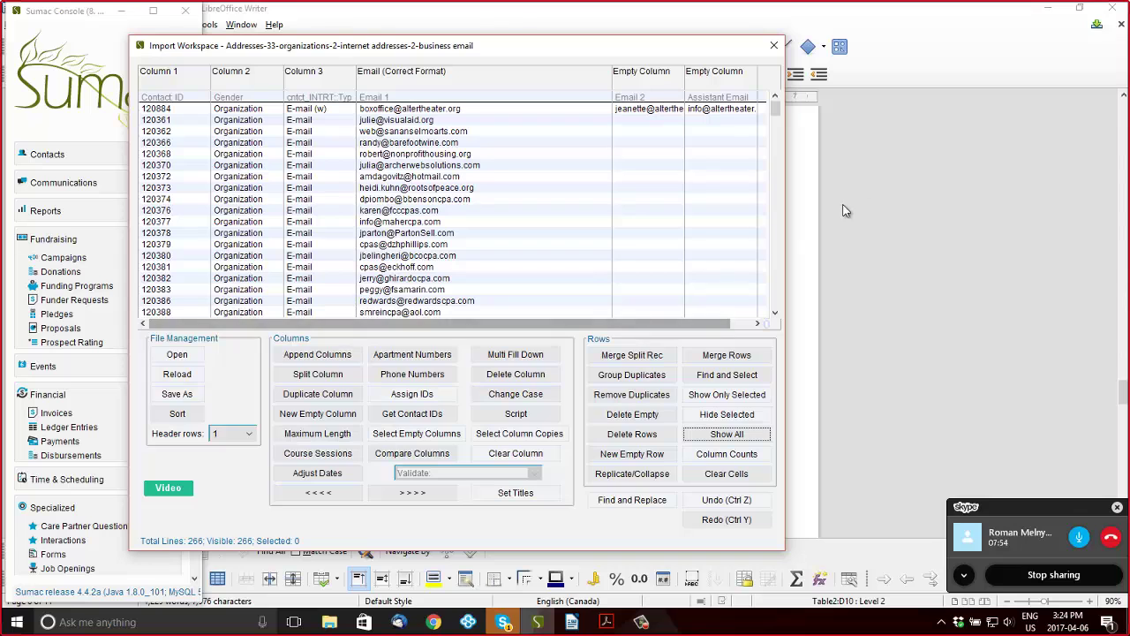
{"action": "left_click_drag", "start_coordinate": [786, 226], "coordinate": [943, 226]}
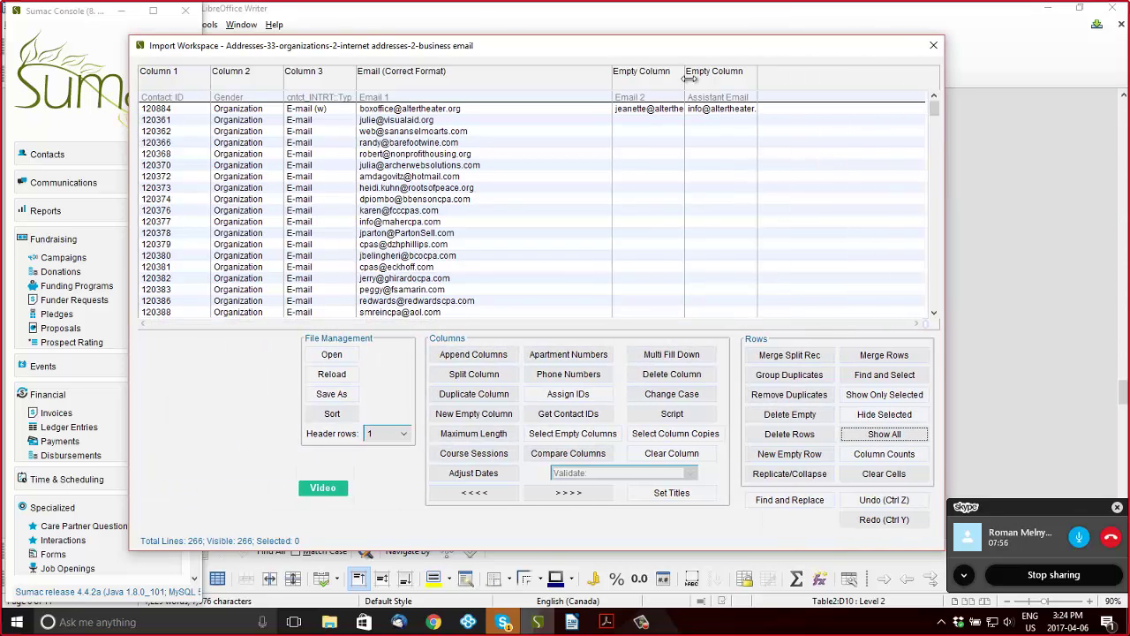
{"action": "left_click", "coordinate": [704, 82]}
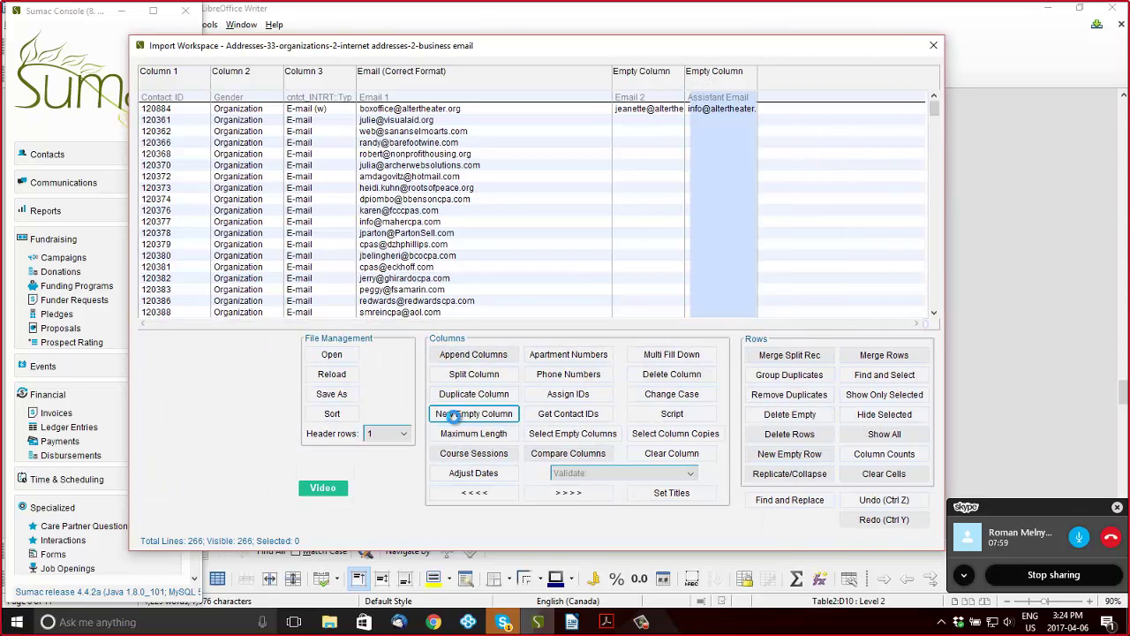
{"action": "left_click", "coordinate": [463, 413]}
{"action": "double_click", "coordinate": [788, 95]}
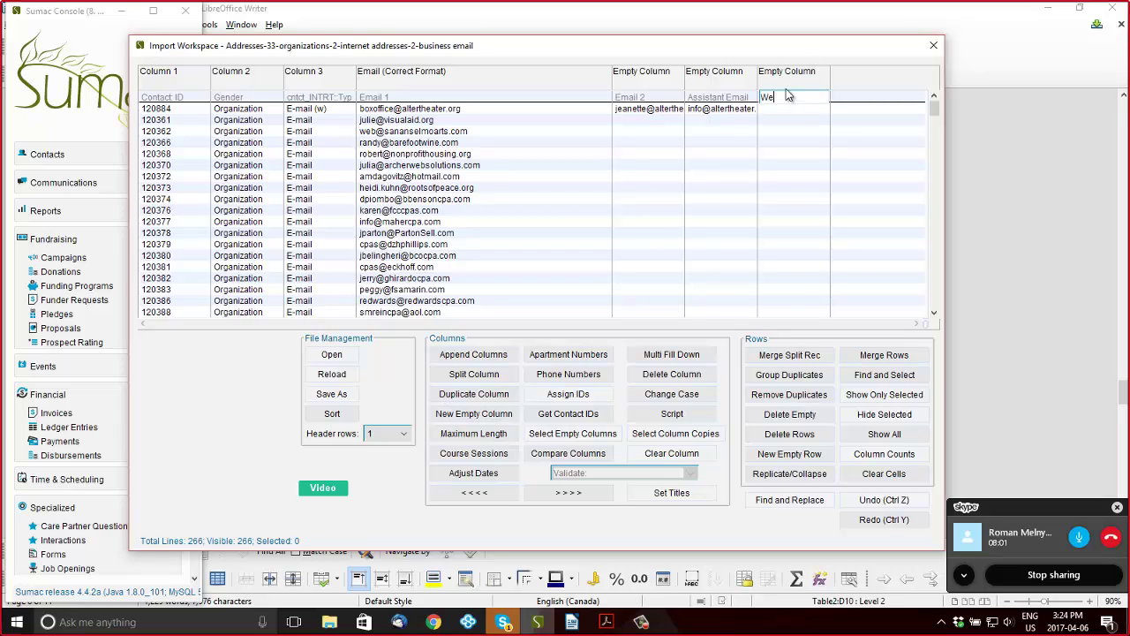
{"action": "type", "text": "Webiste"}
{"action": "type", "text": "e"}
Run the Email (Correct Format) validation on Email 1 again and show only the rows still flagged
{"action": "left_click", "coordinate": [482, 85]}
{"action": "left_click", "coordinate": [613, 472]}
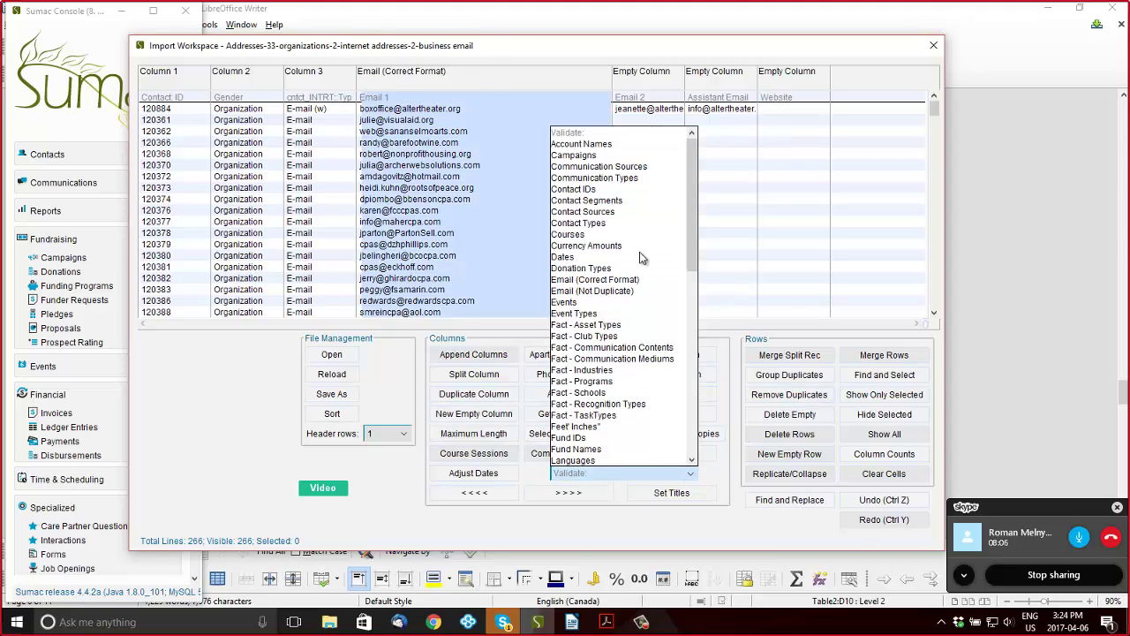
{"action": "left_click", "coordinate": [632, 281]}
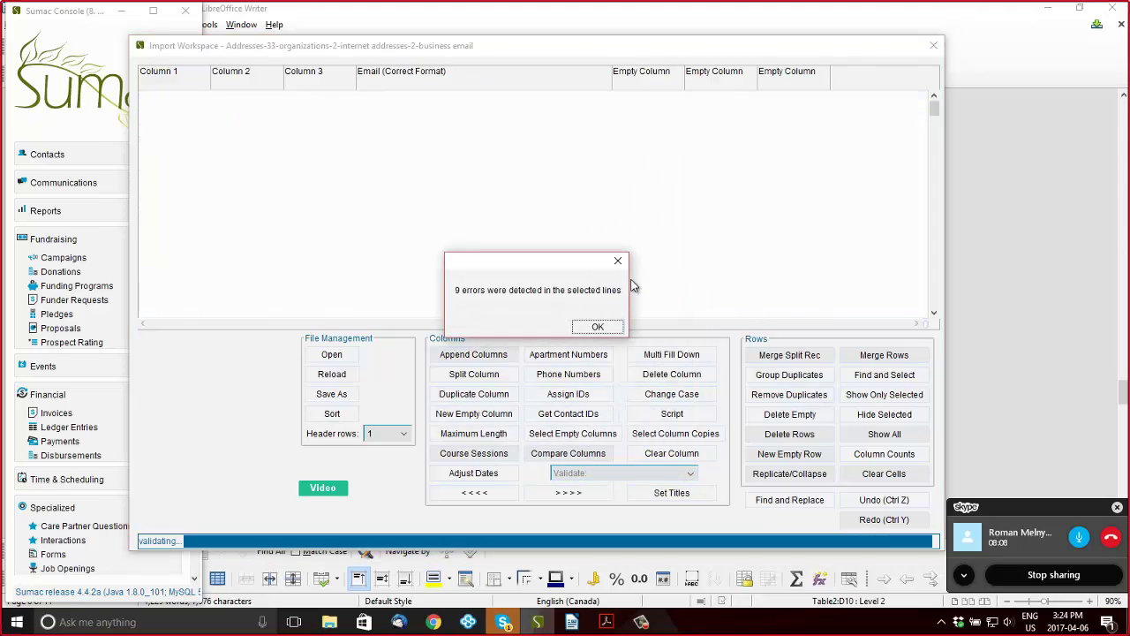
{"action": "left_click", "coordinate": [600, 329]}
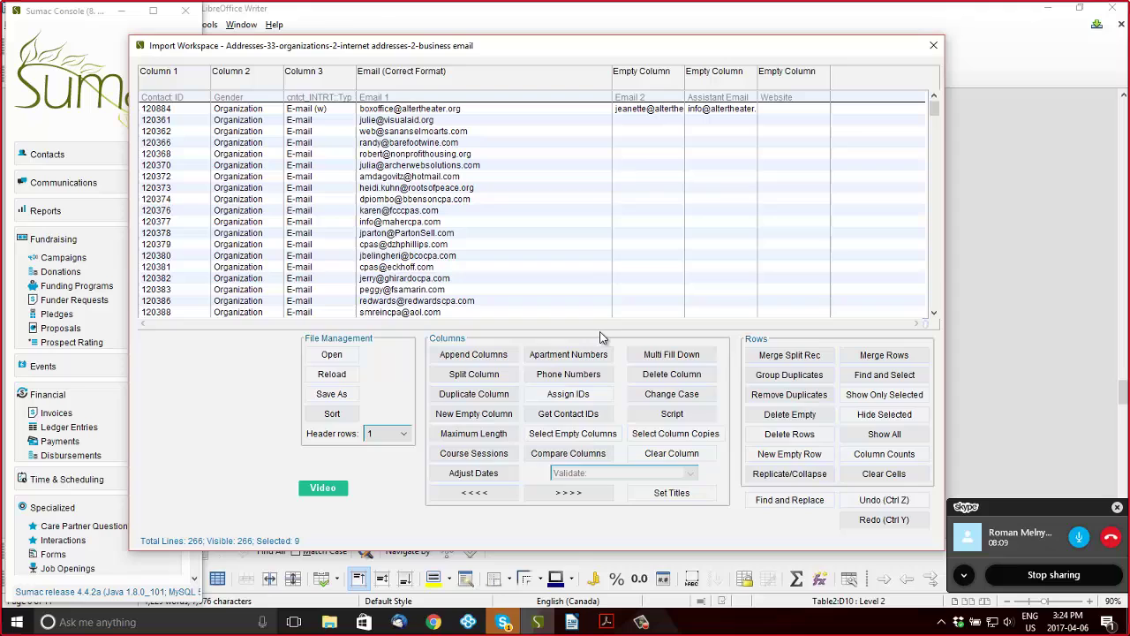
{"action": "left_click", "coordinate": [867, 413]}
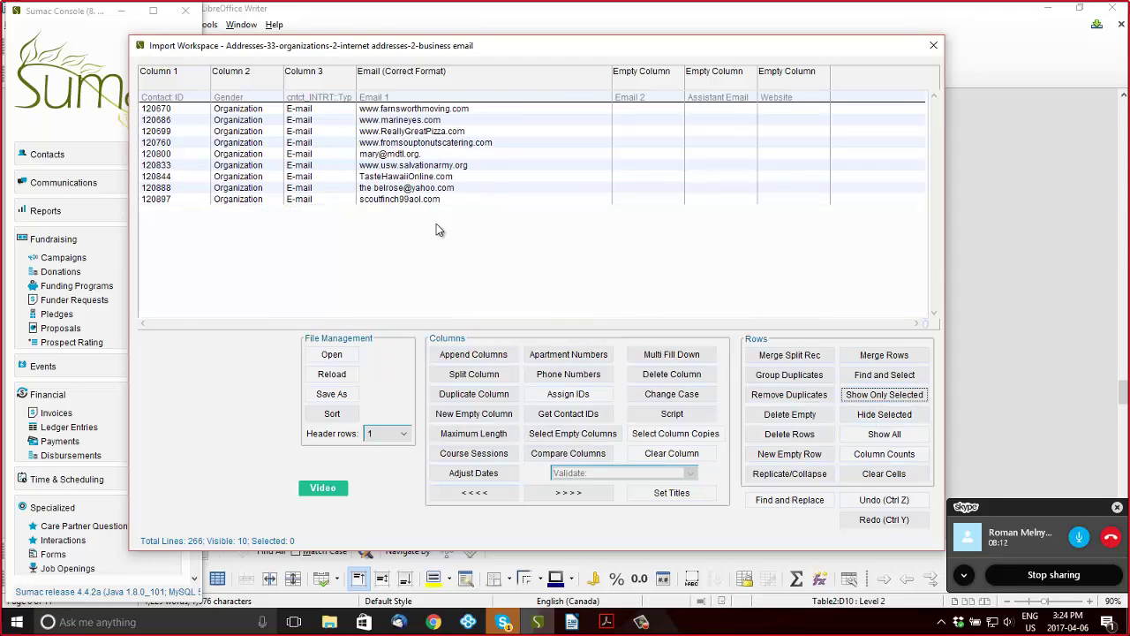
{"action": "double_click", "coordinate": [443, 112]}
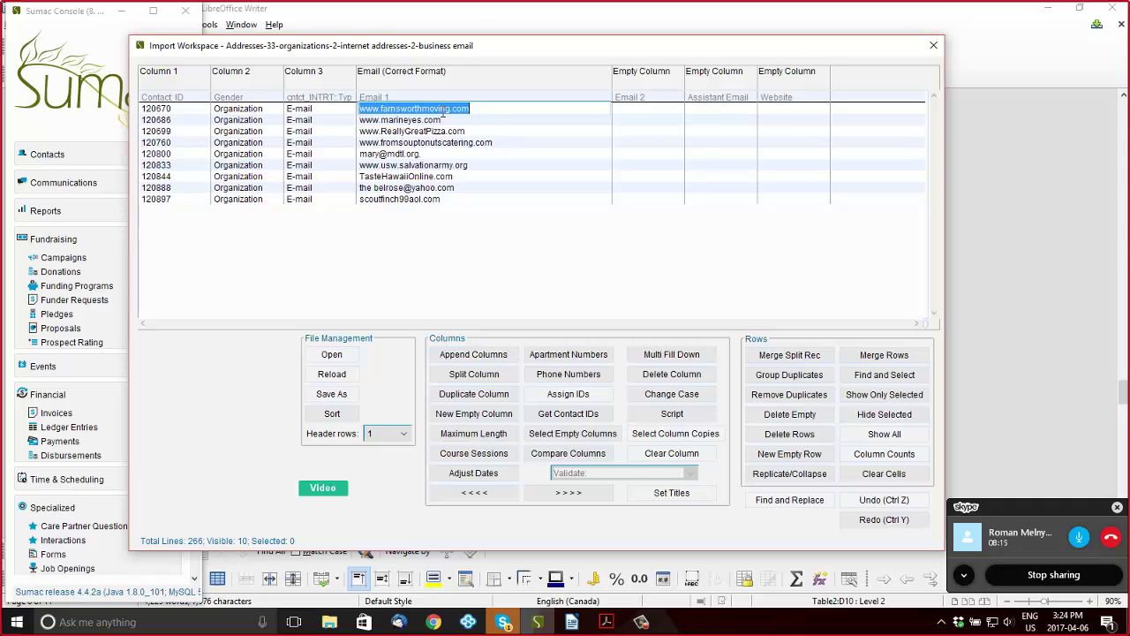
{"action": "key", "text": "BackSpace"}
{"action": "key", "text": "Tab"}
{"action": "key", "text": "Tab"}
{"action": "key", "text": "Tab"}
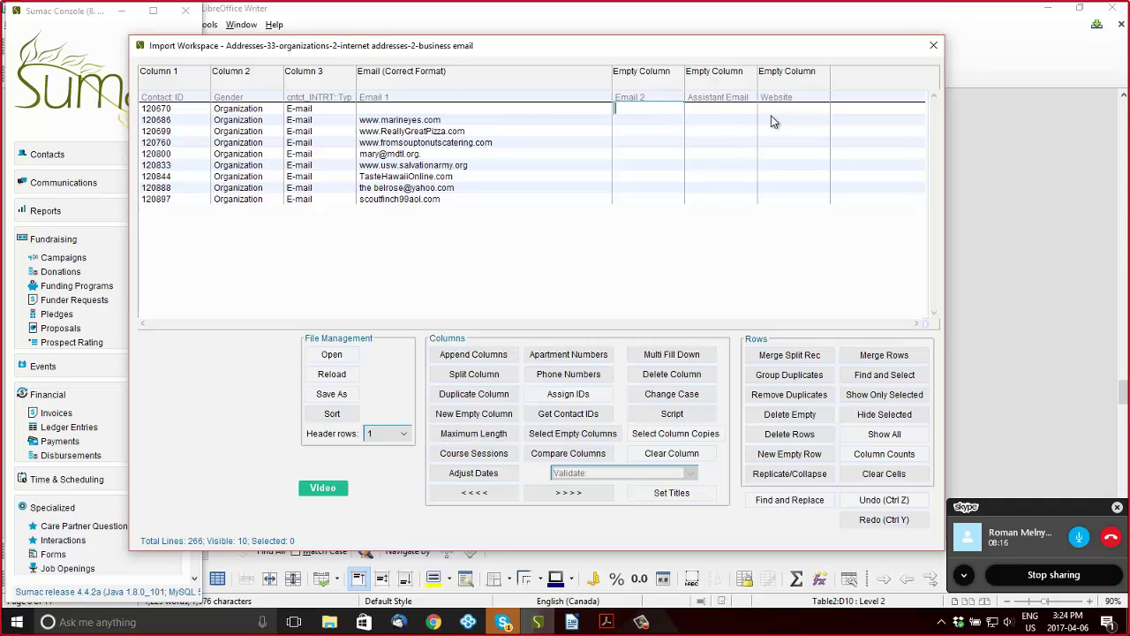
{"action": "type", "text": "www.farnsworth"}
{"action": "double_click", "coordinate": [425, 121]}
{"action": "key", "text": "ctrl+x"}
{"action": "key", "text": "Tab"}
{"action": "key", "text": "Tab"}
{"action": "key", "text": "Tab"}
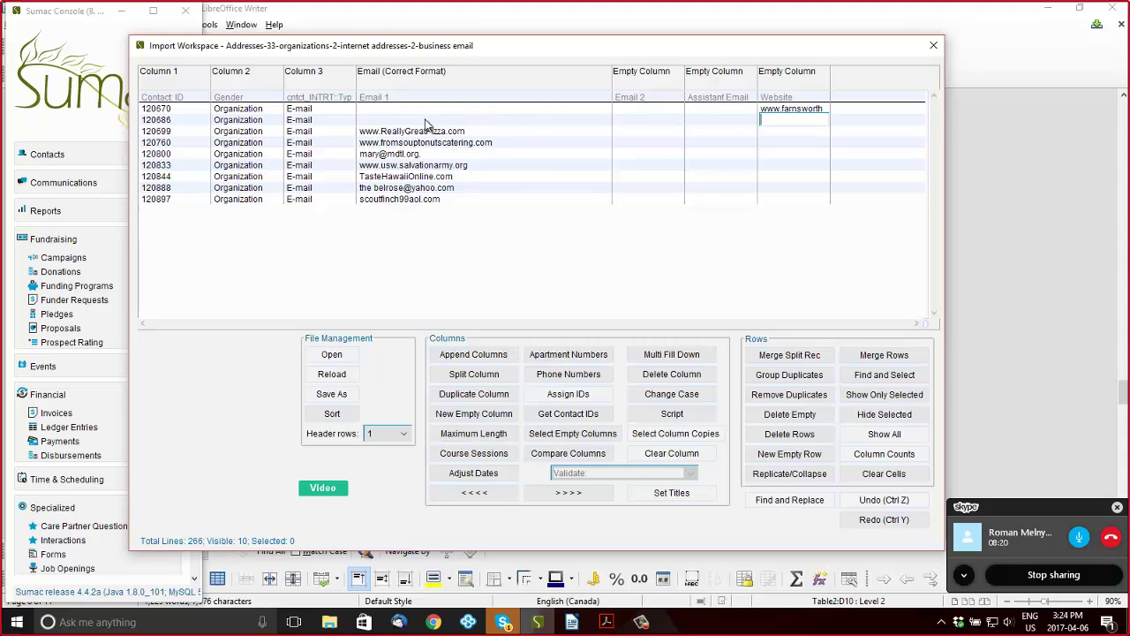
{"action": "key", "text": "ctrl+v"}
{"action": "double_click", "coordinate": [376, 131]}
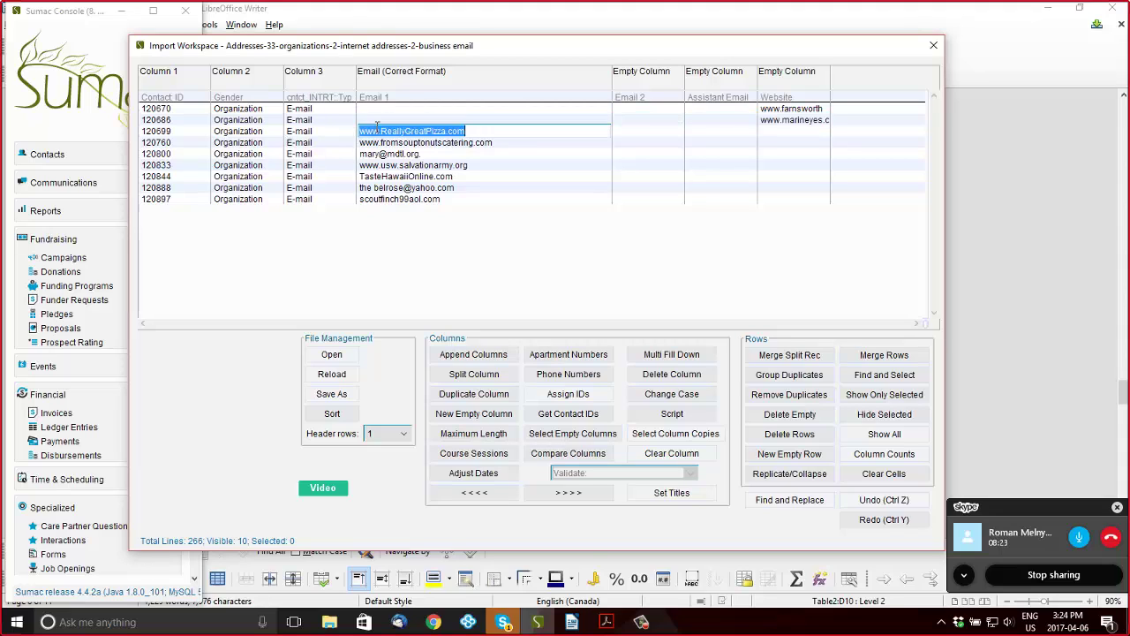
{"action": "key", "text": "ctrl+x"}
{"action": "key", "text": "Tab"}
{"action": "key", "text": "Tab"}
{"action": "key", "text": "Tab"}
{"action": "key", "text": "ctrl+v"}
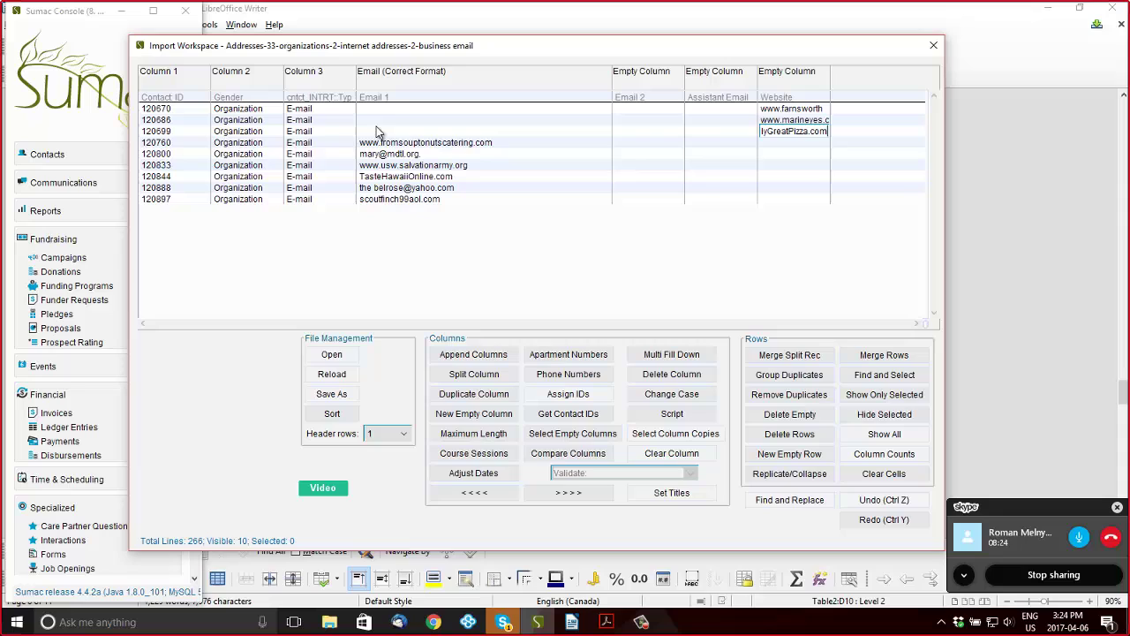
{"action": "double_click", "coordinate": [449, 143]}
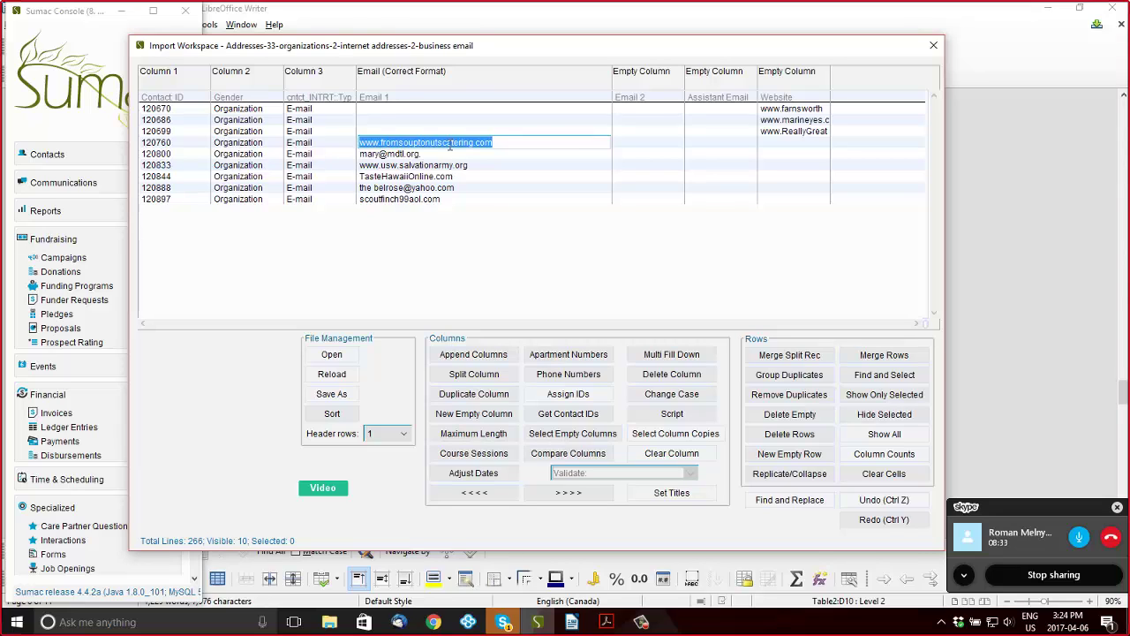
{"action": "key", "text": "ctrl+x"}
{"action": "key", "text": "Tab"}
{"action": "key", "text": "Tab"}
{"action": "key", "text": "Tab"}
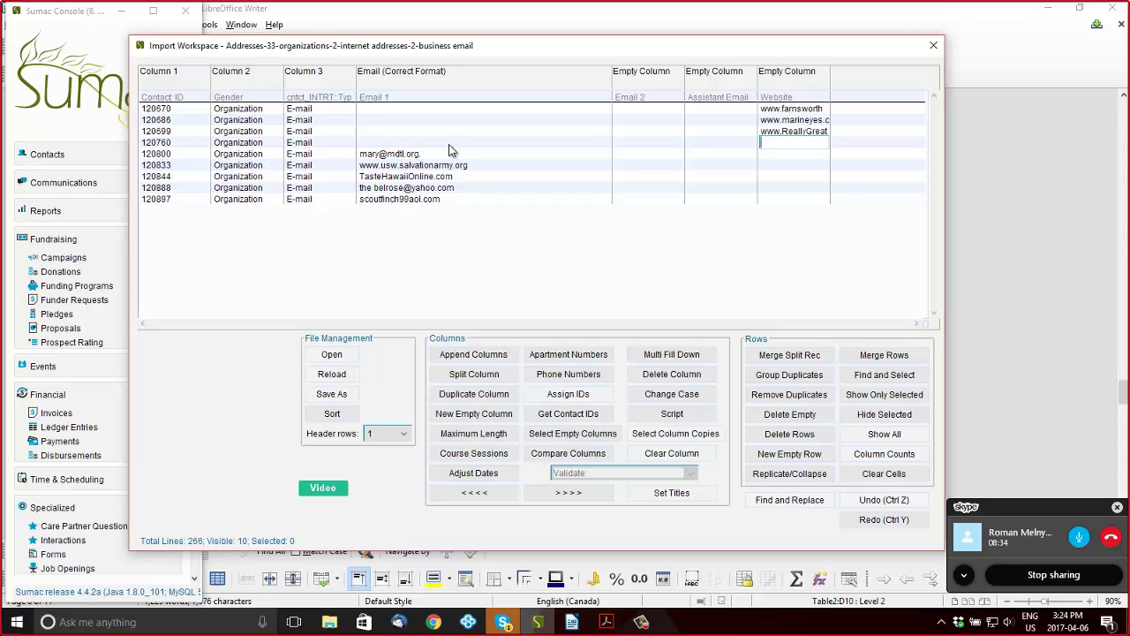
{"action": "key", "text": "ctrl+v"}
{"action": "double_click", "coordinate": [447, 153]}
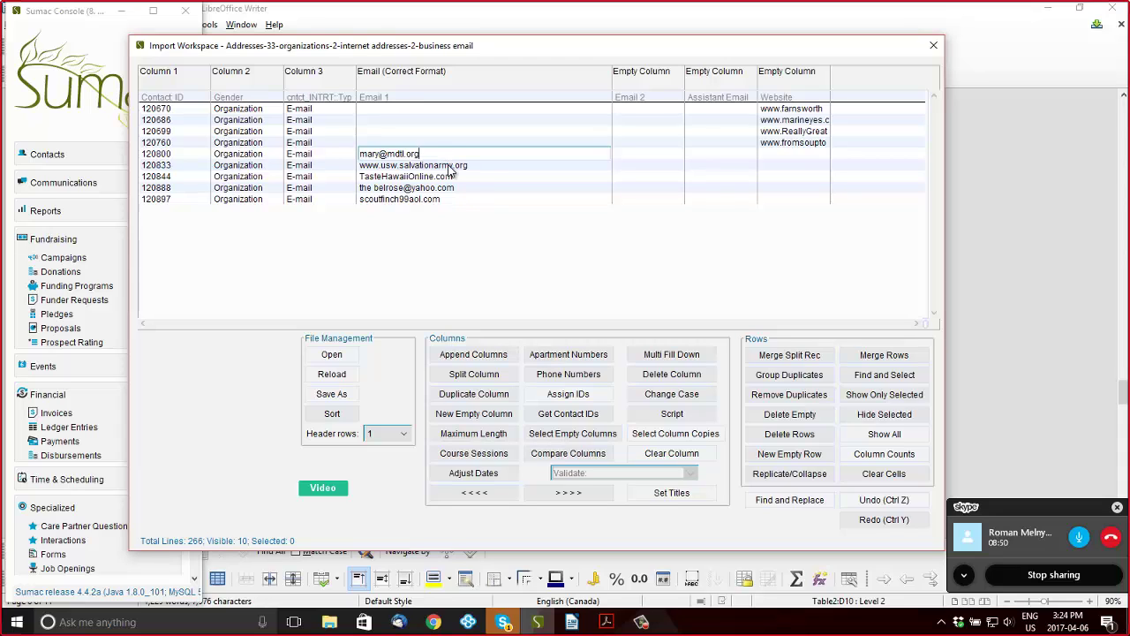
{"action": "double_click", "coordinate": [475, 165]}
{"action": "key", "text": "Delete"}
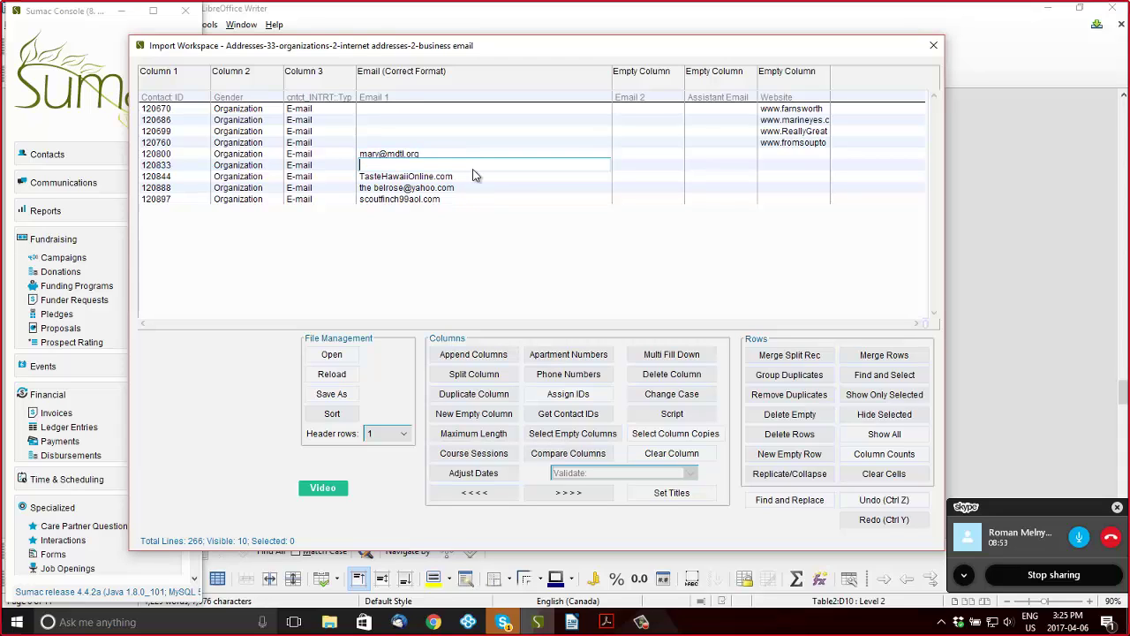
{"action": "key", "text": "Tab"}
{"action": "key", "text": "Tab"}
{"action": "key", "text": "Tab"}
{"action": "key", "text": "ctrl+v"}
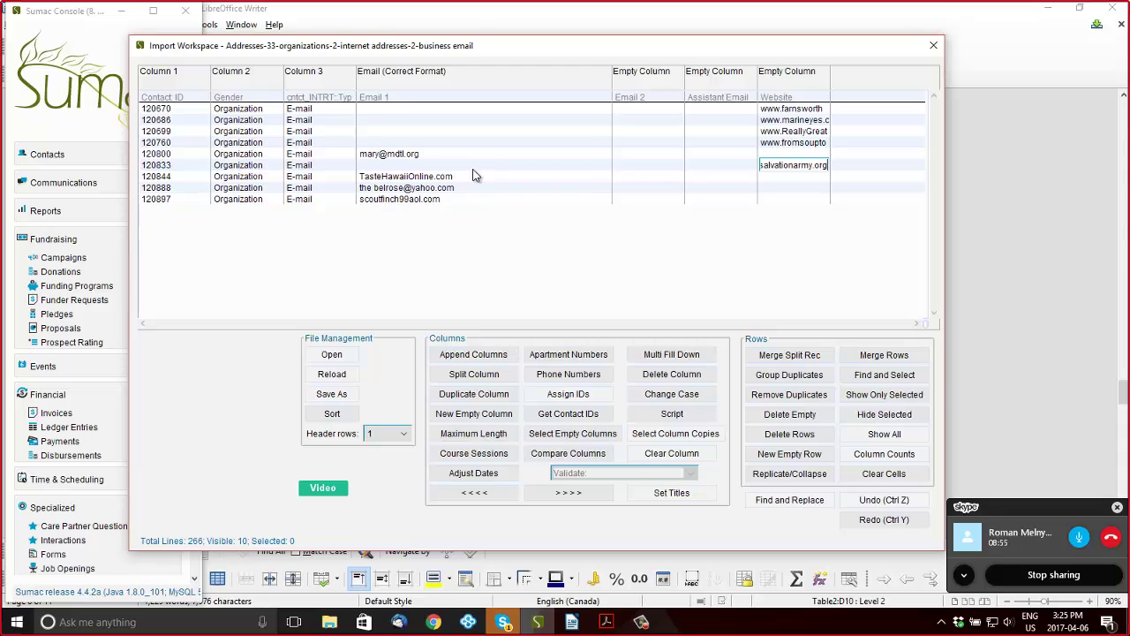
Move TasteHawaiiOnline.com from Email 1 into the Website column on the same row
{"action": "double_click", "coordinate": [398, 178]}
{"action": "key", "text": "Delete"}
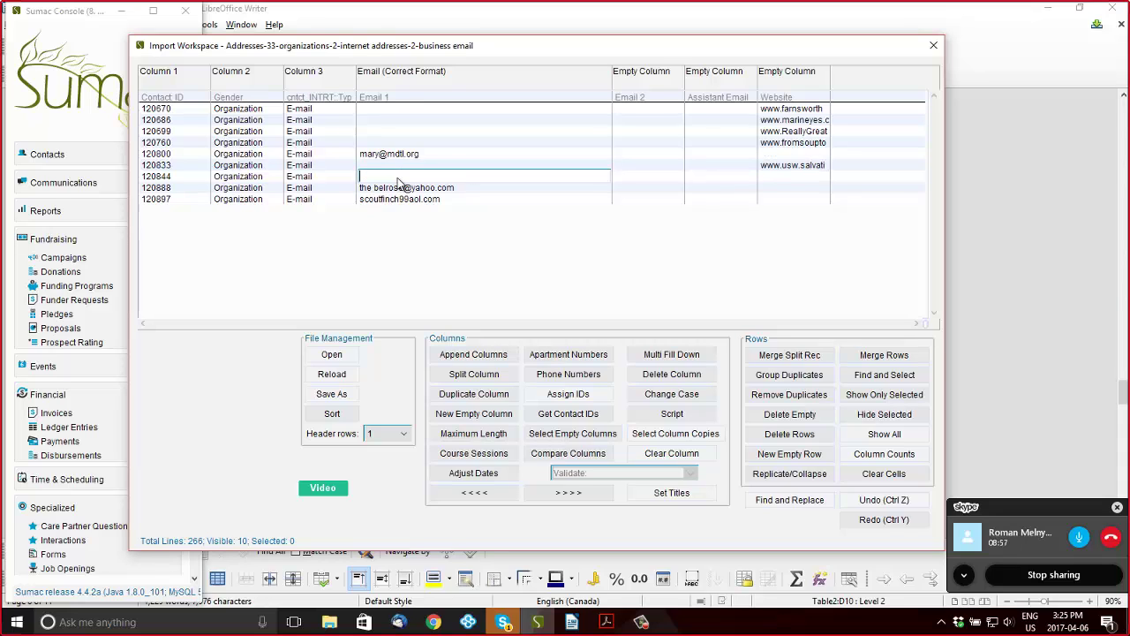
{"action": "key", "text": "Tab"}
{"action": "key", "text": "Tab"}
{"action": "key", "text": "Tab"}
{"action": "key", "text": "ctrl+v"}
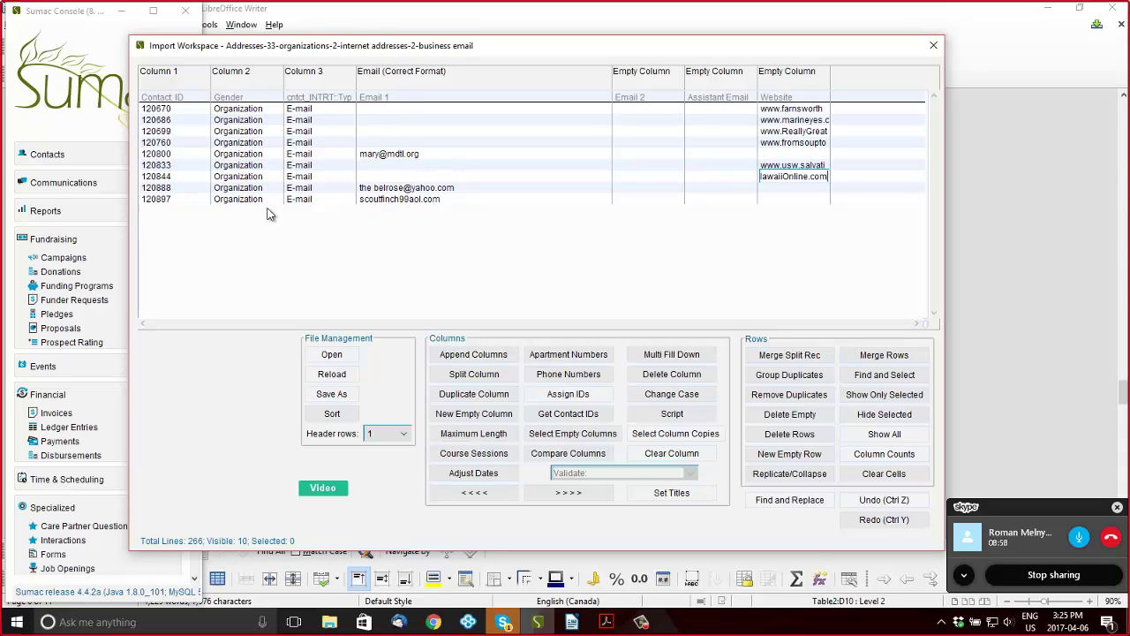
Remove the space from the yahoo.com email address and clear the invalid aol.com entry in the last row of Email 1
{"action": "double_click", "coordinate": [391, 188]}
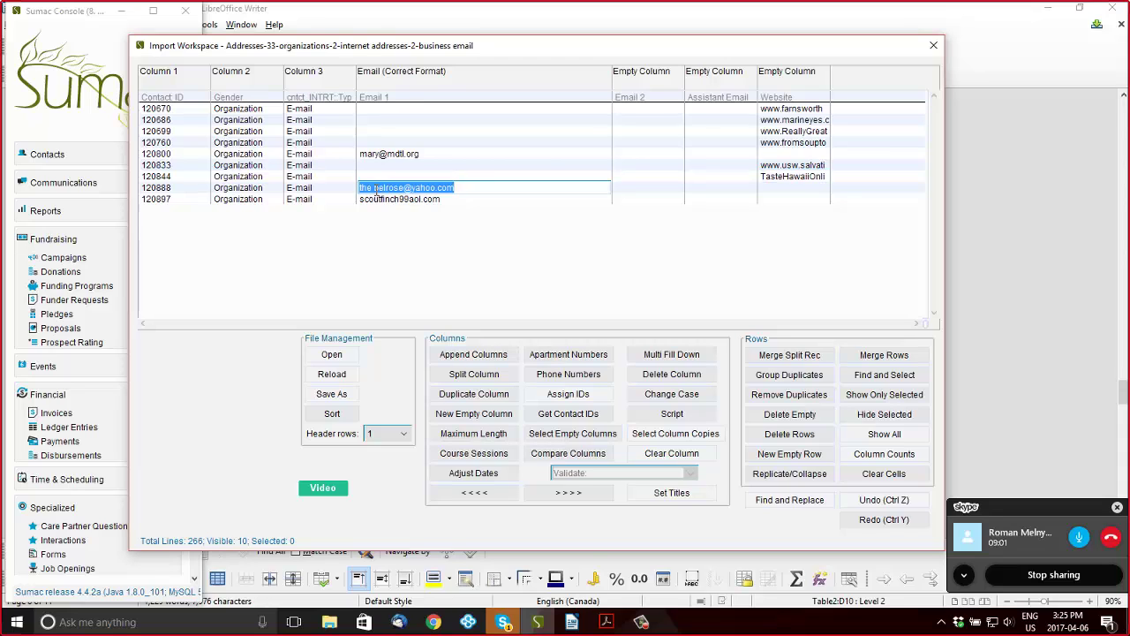
{"action": "left_click", "coordinate": [377, 191]}
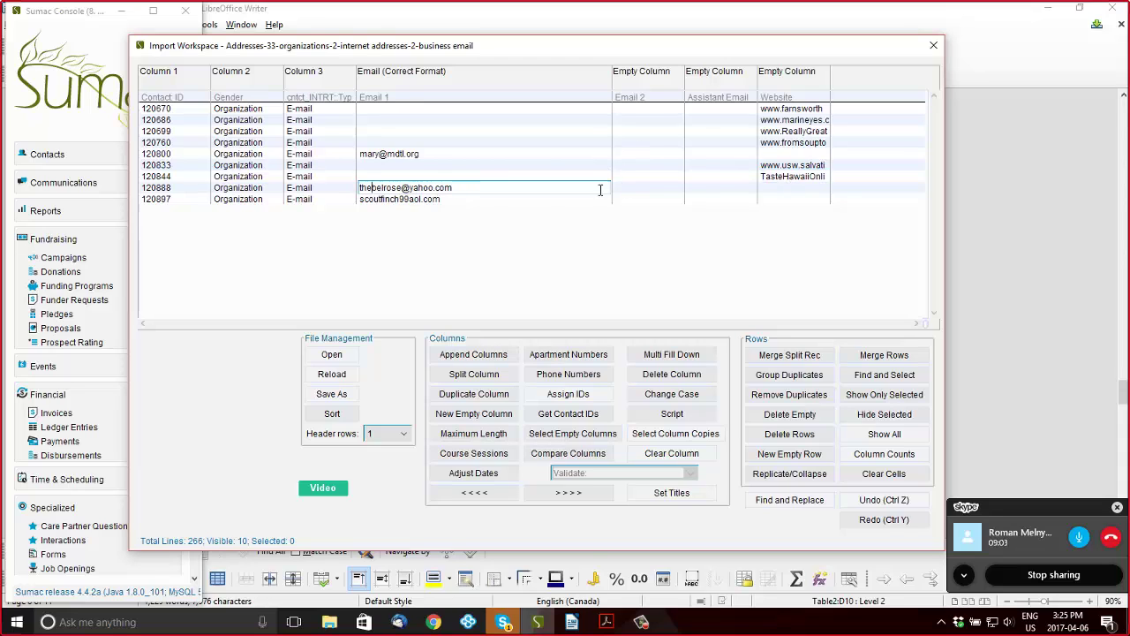
{"action": "double_click", "coordinate": [446, 202]}
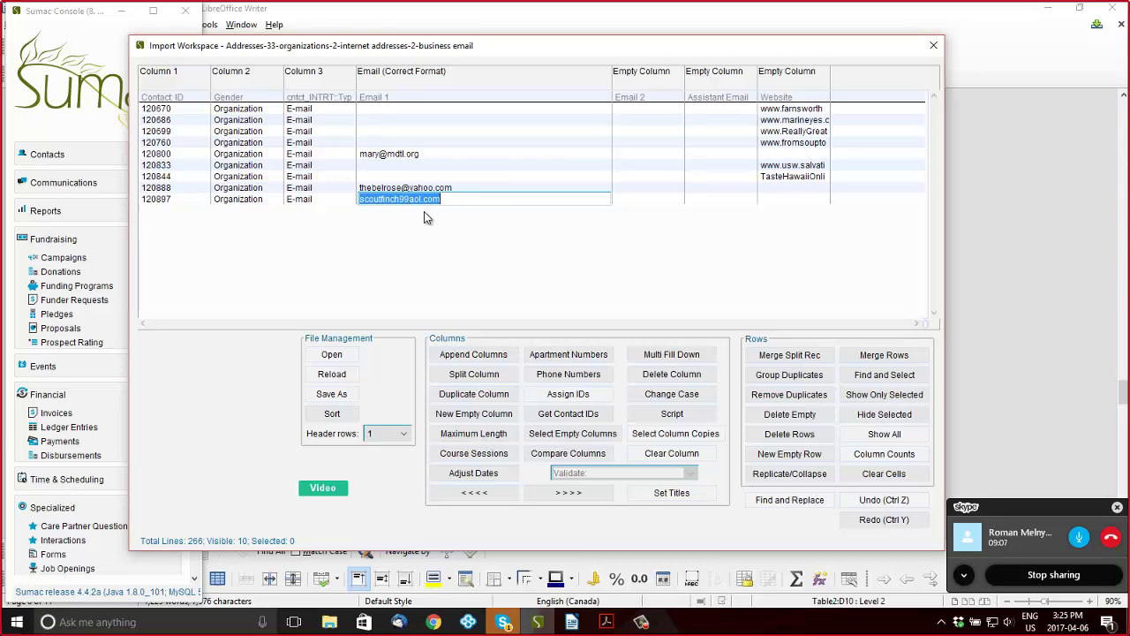
{"action": "key", "text": "BackSpace"}
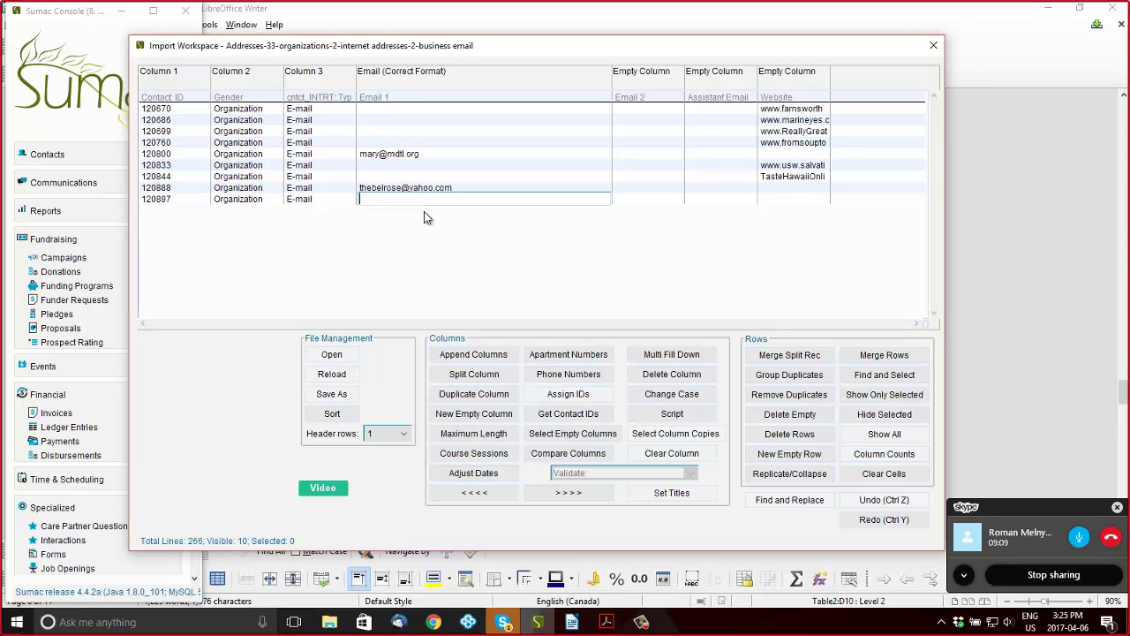
Show all rows again and validate the Email 1 column as Email (Correct Format)
{"action": "left_click", "coordinate": [903, 438]}
{"action": "left_click", "coordinate": [500, 73]}
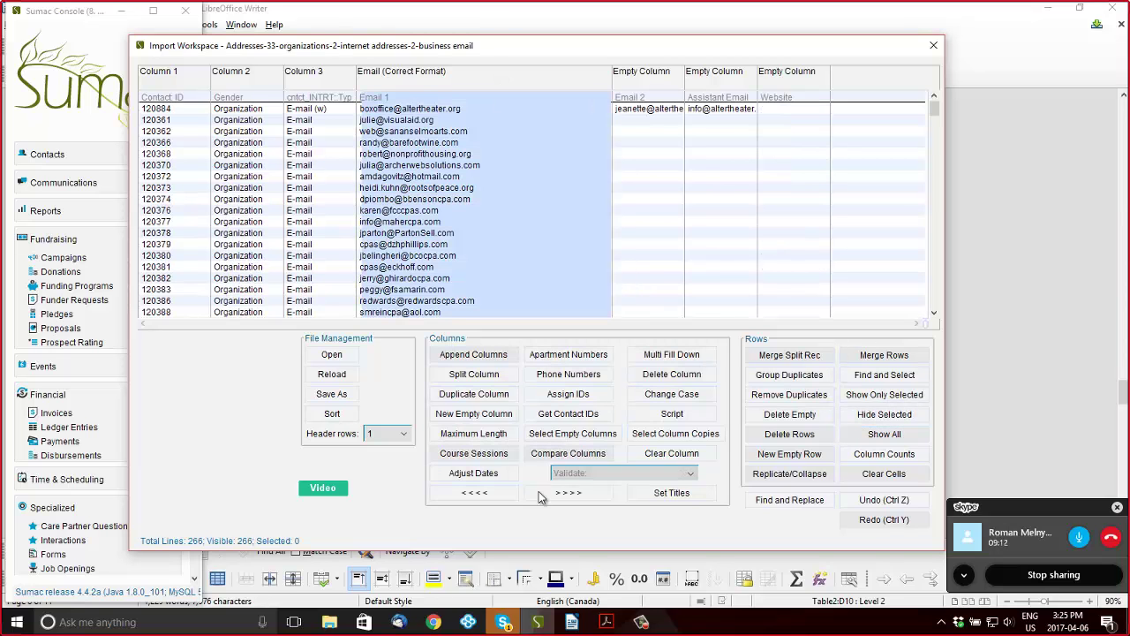
{"action": "left_click", "coordinate": [578, 474]}
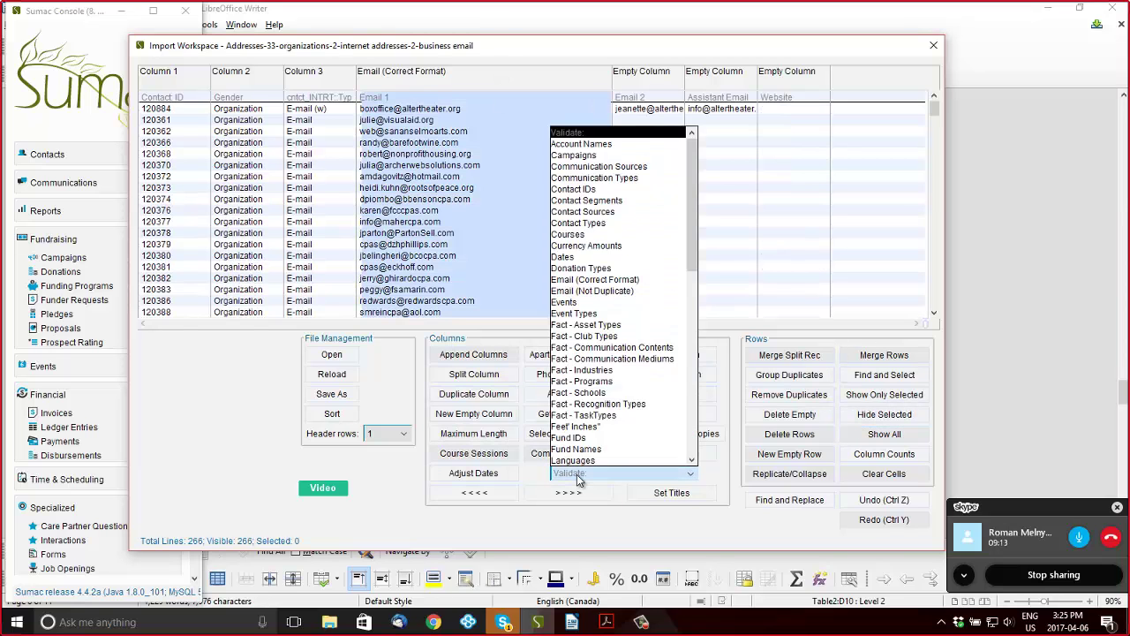
{"action": "left_click", "coordinate": [615, 281]}
Validate Email 2 and Assistant Email as Email (Correct Format), and save the data as Addresses-33-organizations-2-internet addresses-2-business email-1.txt
{"action": "left_click", "coordinate": [642, 97]}
{"action": "left_click", "coordinate": [642, 79]}
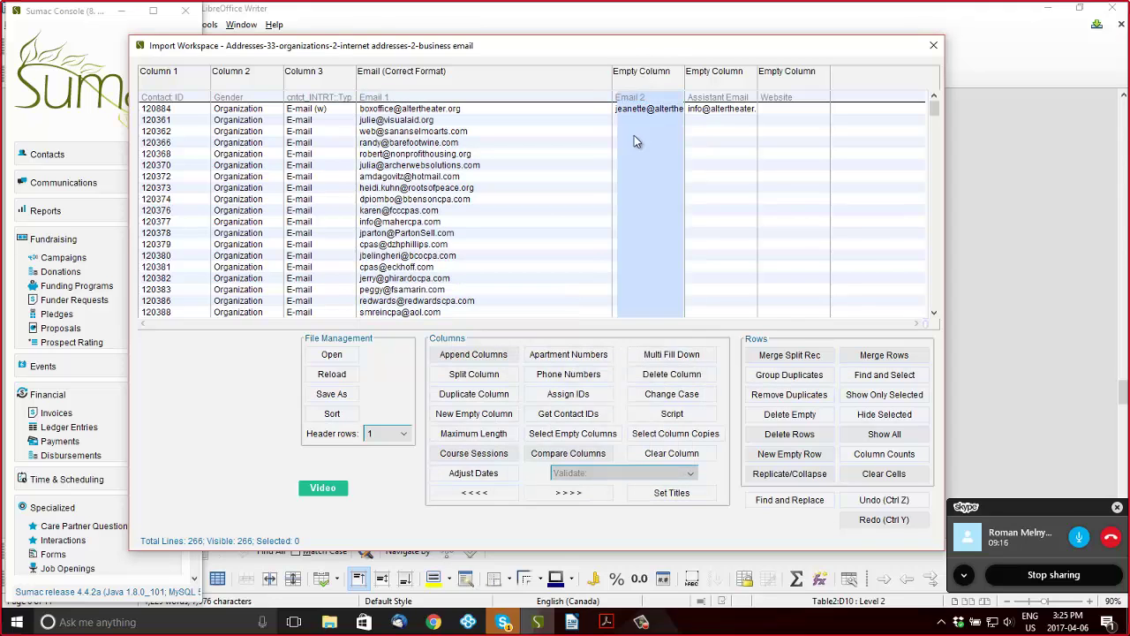
{"action": "left_click", "coordinate": [619, 474]}
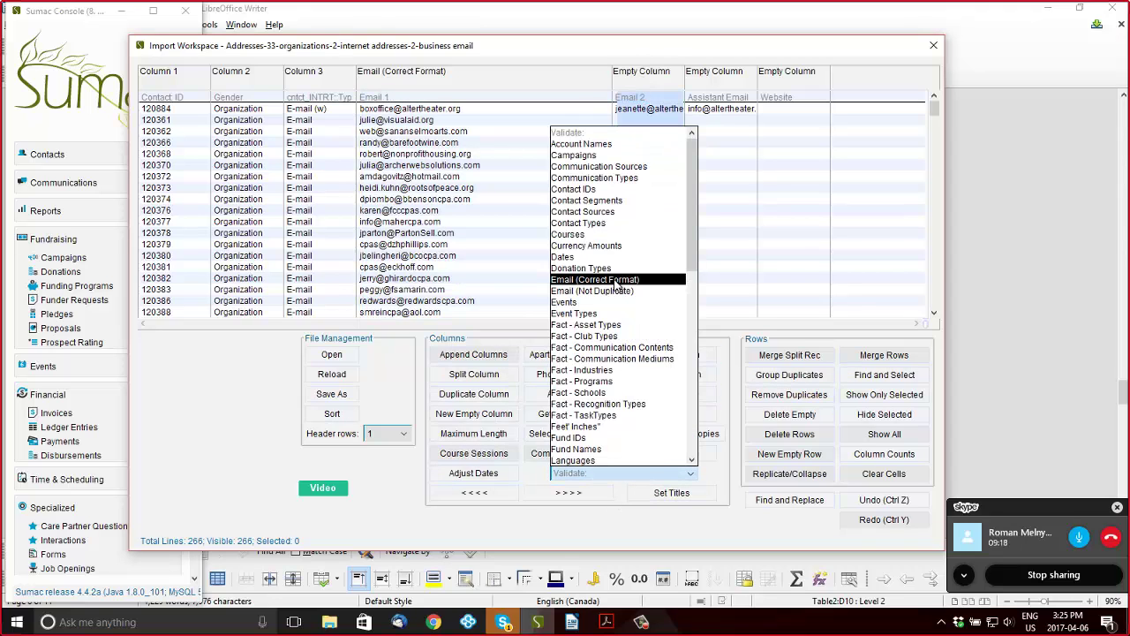
{"action": "left_click", "coordinate": [618, 373]}
{"action": "left_click", "coordinate": [744, 79]}
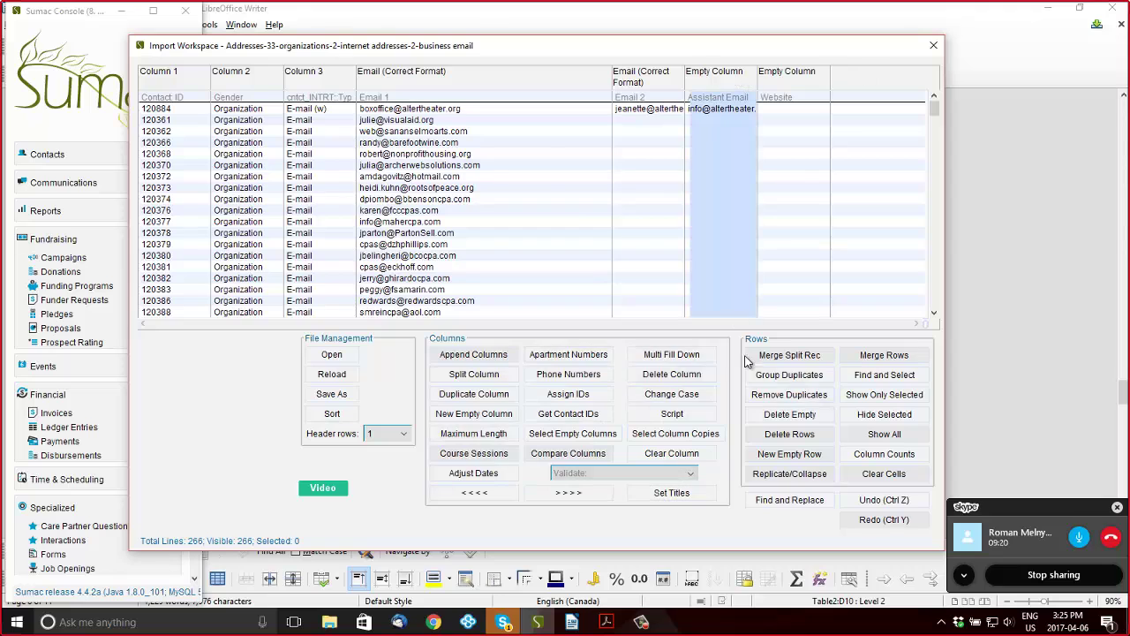
{"action": "left_click", "coordinate": [638, 476]}
{"action": "left_click", "coordinate": [607, 279]}
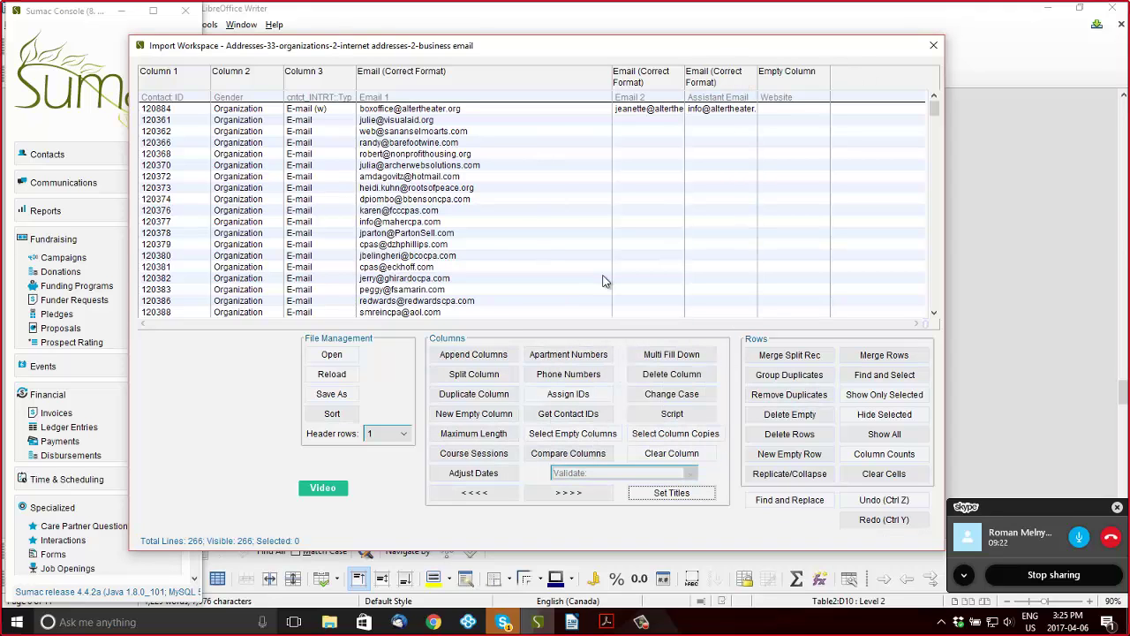
{"action": "left_click", "coordinate": [332, 394]}
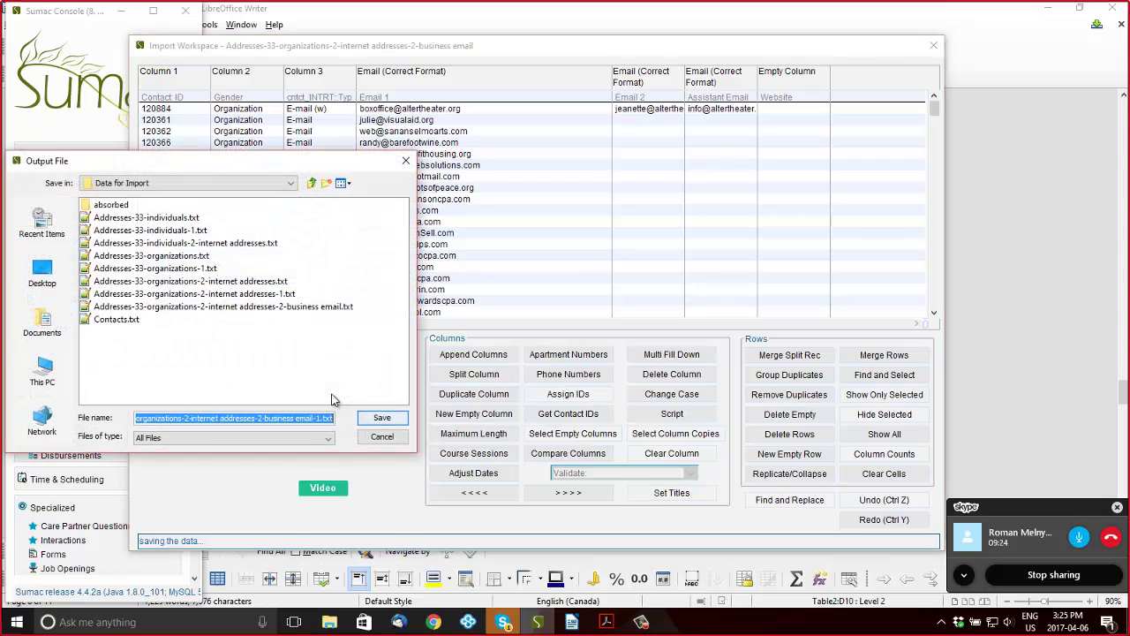
{"action": "key", "text": "Return"}
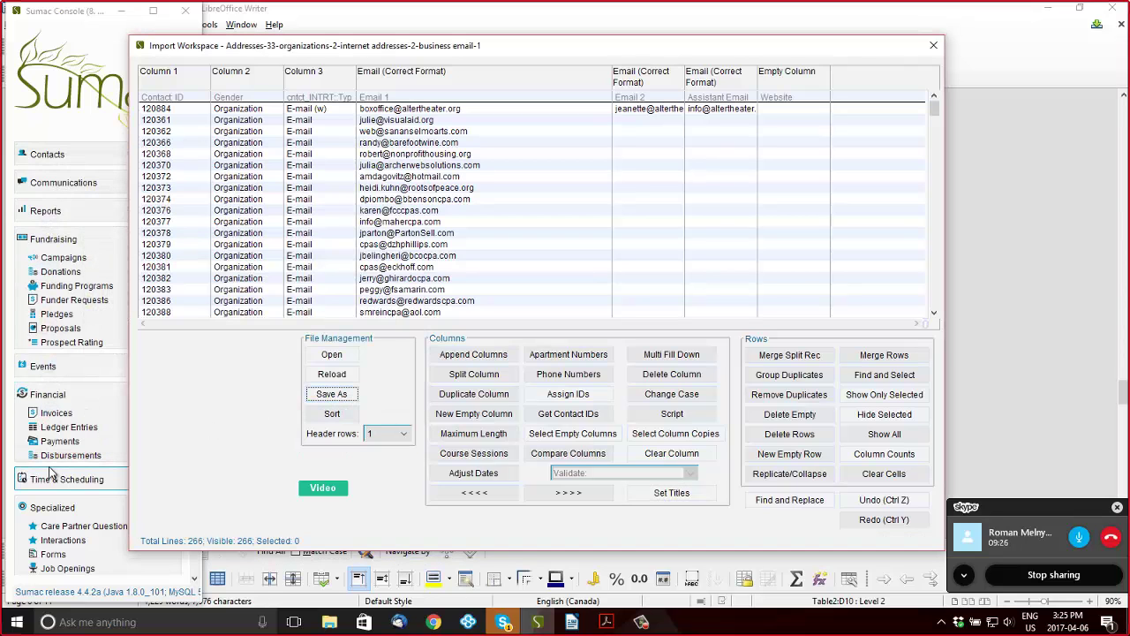
Start a Contacts import that updates existing records from the text file Addresses-33-organizations-2-internet addresses-2-business email-1.txt
{"action": "scroll", "coordinate": [93, 476], "scroll_direction": "down", "scroll_amount": 5}
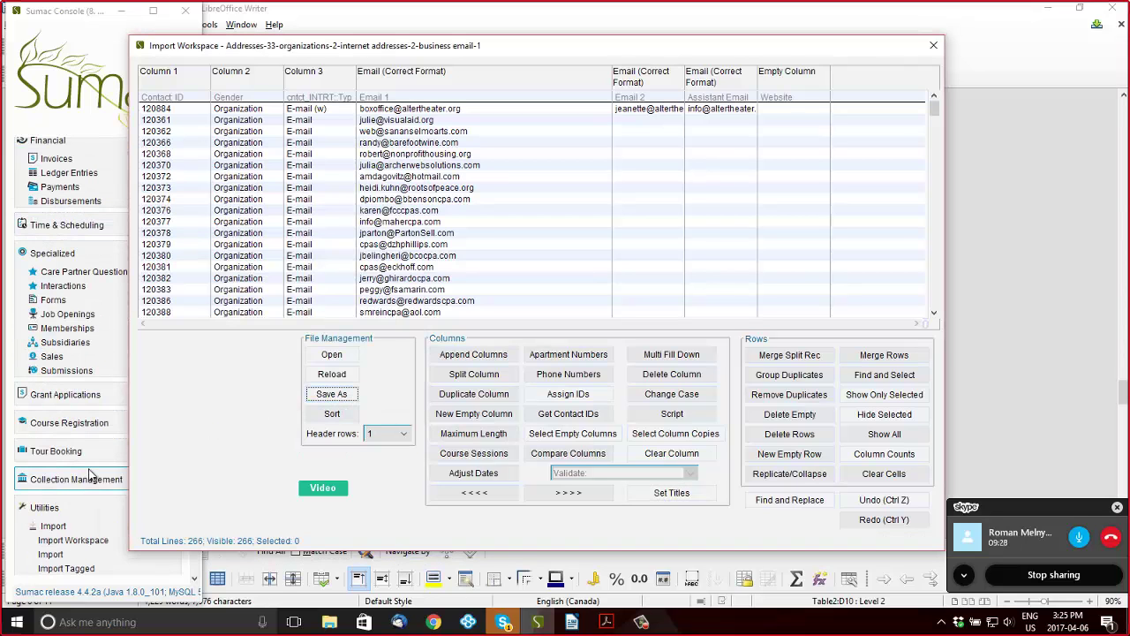
{"action": "left_click", "coordinate": [85, 555]}
{"action": "left_click", "coordinate": [200, 326]}
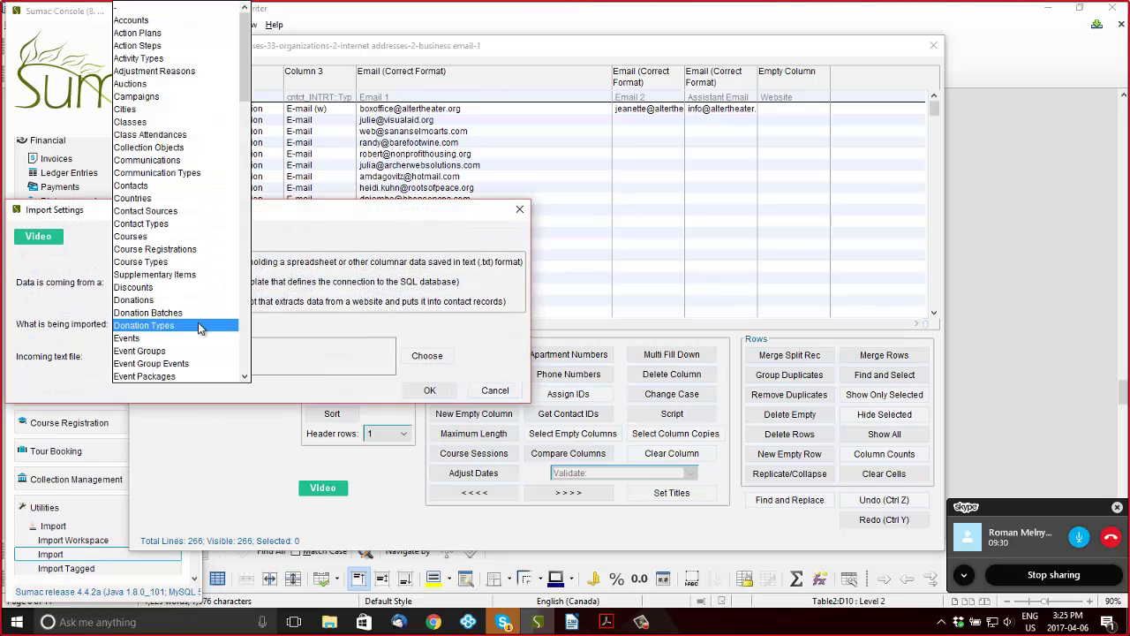
{"action": "left_click", "coordinate": [175, 185]}
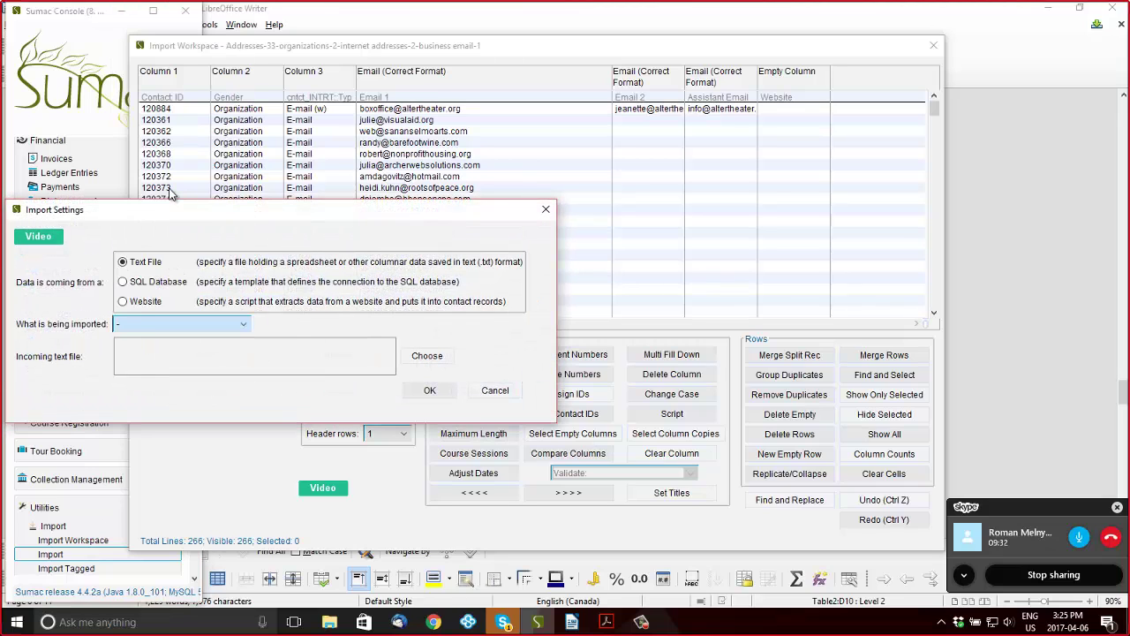
{"action": "left_click", "coordinate": [216, 345]}
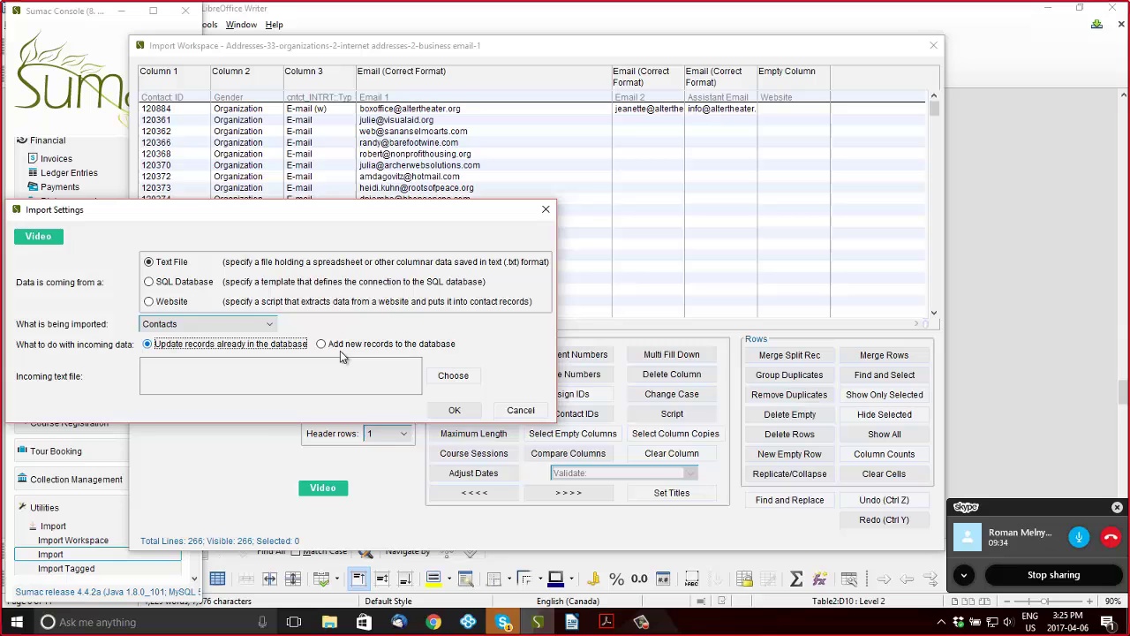
{"action": "left_click", "coordinate": [453, 376]}
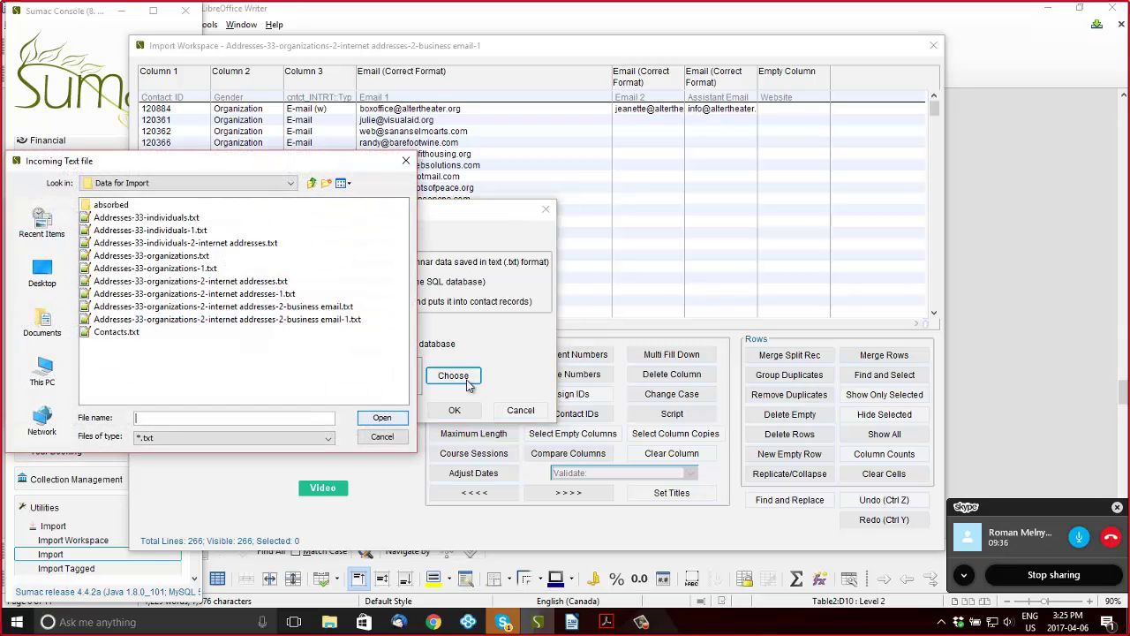
{"action": "double_click", "coordinate": [297, 321]}
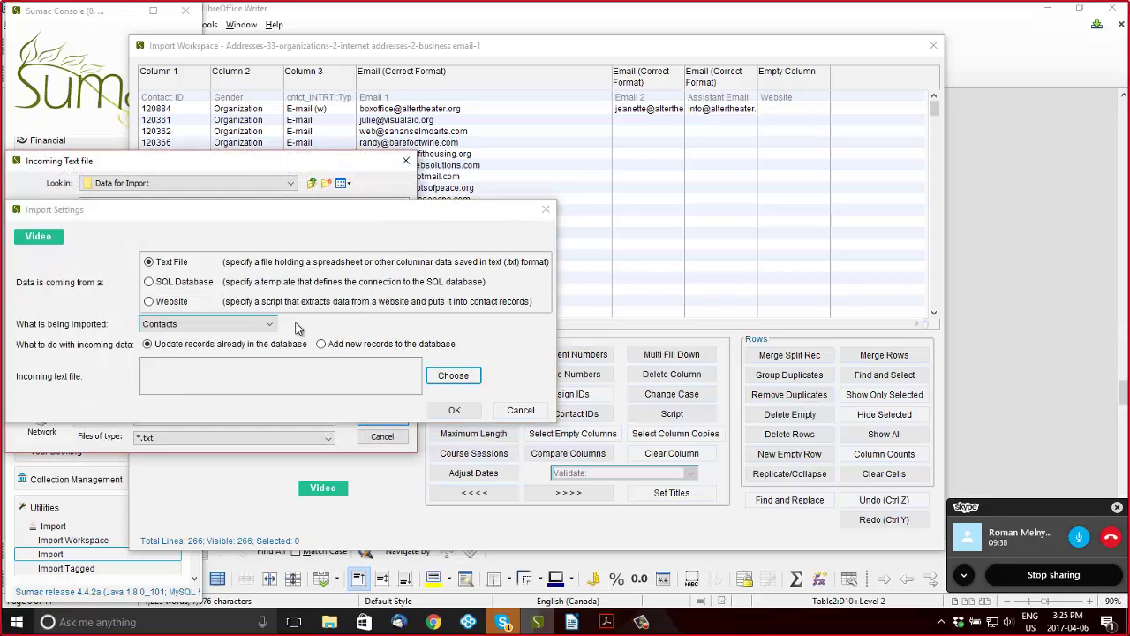
{"action": "left_click", "coordinate": [454, 410]}
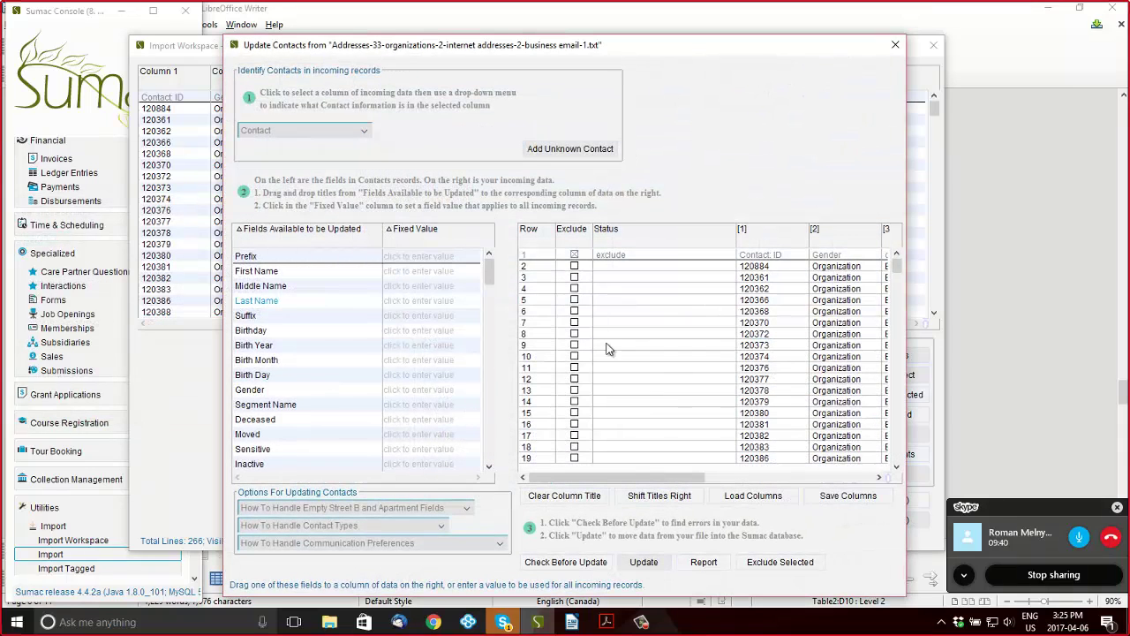
Identify the contacts in the incoming records by assigning Contact ID to the first data column
{"action": "left_click", "coordinate": [758, 237]}
{"action": "left_click", "coordinate": [303, 130]}
{"action": "left_click", "coordinate": [321, 152]}
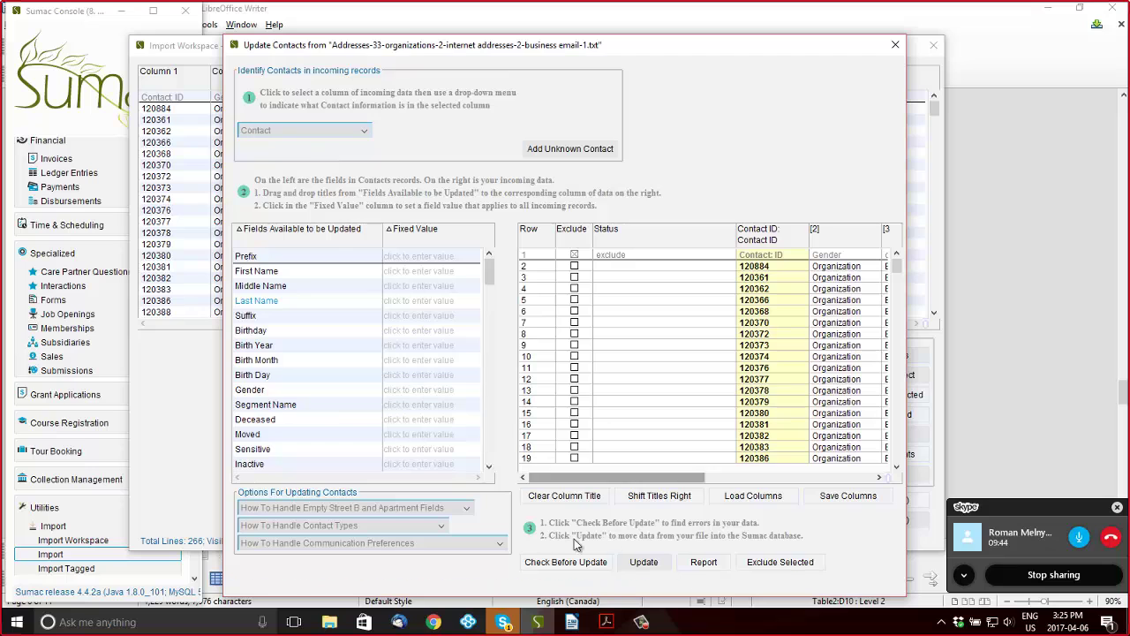
Map the Business Email field to the Email 1 column and Business Email 2 to the Email 2 column
{"action": "left_click_drag", "start_coordinate": [577, 476], "coordinate": [694, 468]}
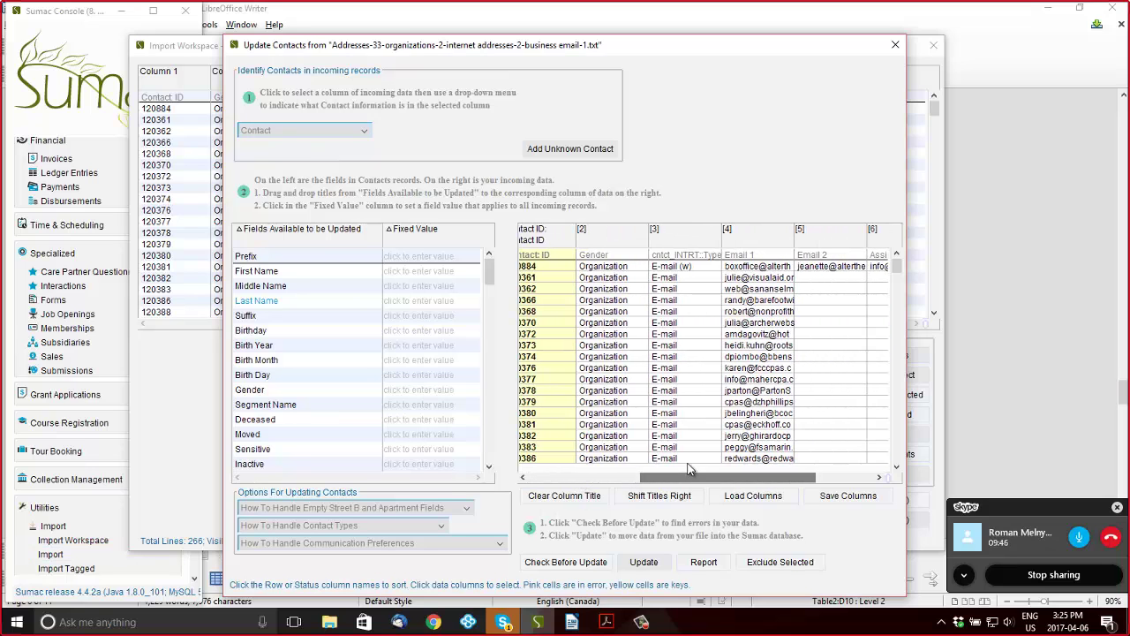
{"action": "scroll", "coordinate": [253, 374], "scroll_direction": "down", "scroll_amount": 4}
{"action": "scroll", "coordinate": [253, 375], "scroll_direction": "down", "scroll_amount": 6}
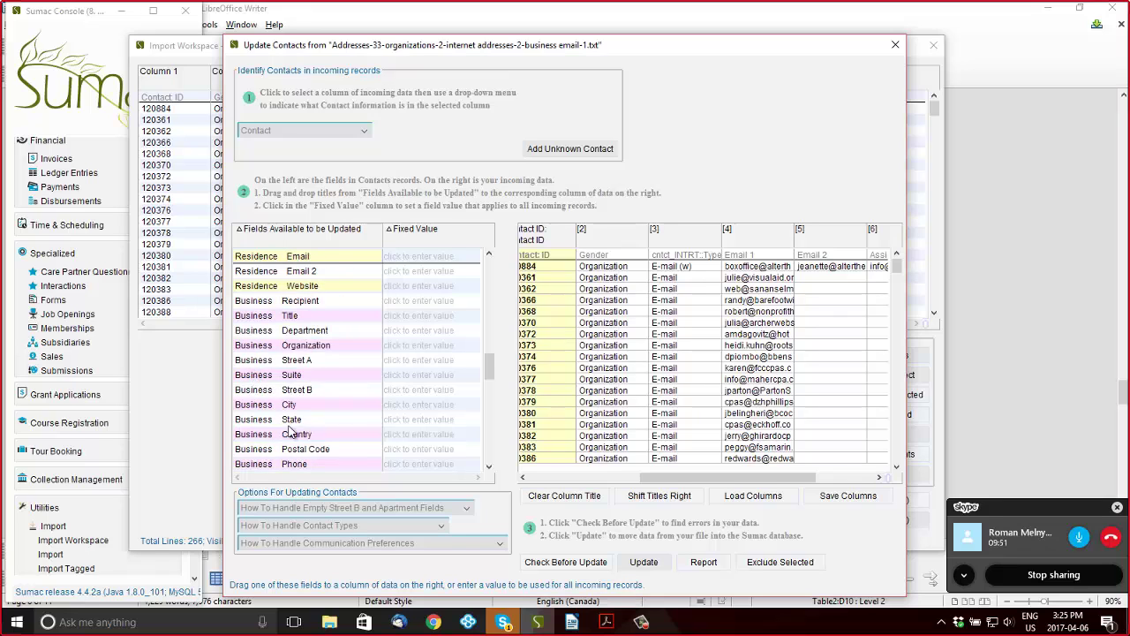
{"action": "scroll", "coordinate": [290, 426], "scroll_direction": "down", "scroll_amount": 4}
{"action": "left_click_drag", "start_coordinate": [300, 389], "coordinate": [746, 281]}
{"action": "left_click_drag", "start_coordinate": [349, 393], "coordinate": [839, 318]}
Map the Assistant Email field to the Assistant Email column and Business Website to the Website column
{"action": "left_click_drag", "start_coordinate": [773, 485], "coordinate": [862, 477]}
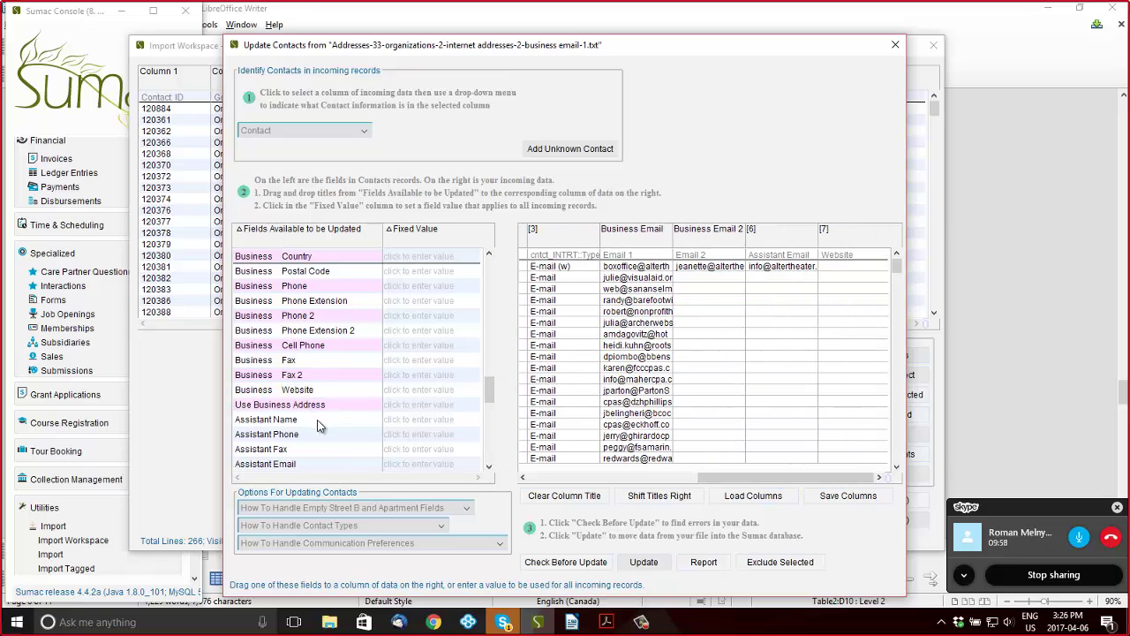
{"action": "left_click_drag", "start_coordinate": [323, 463], "coordinate": [782, 336]}
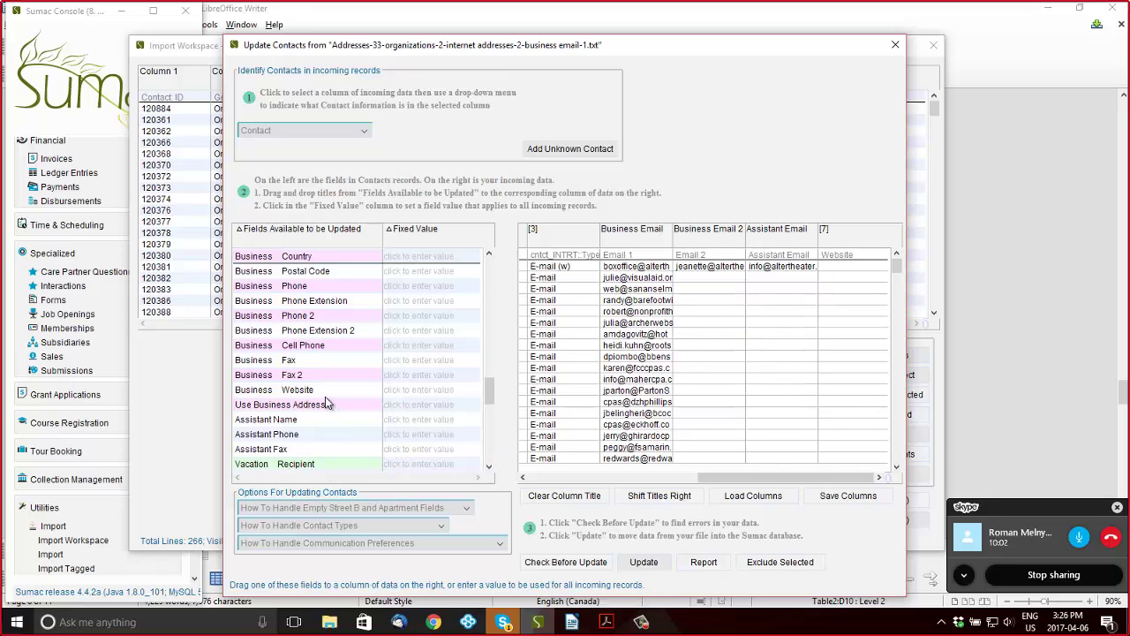
{"action": "left_click_drag", "start_coordinate": [325, 394], "coordinate": [828, 347]}
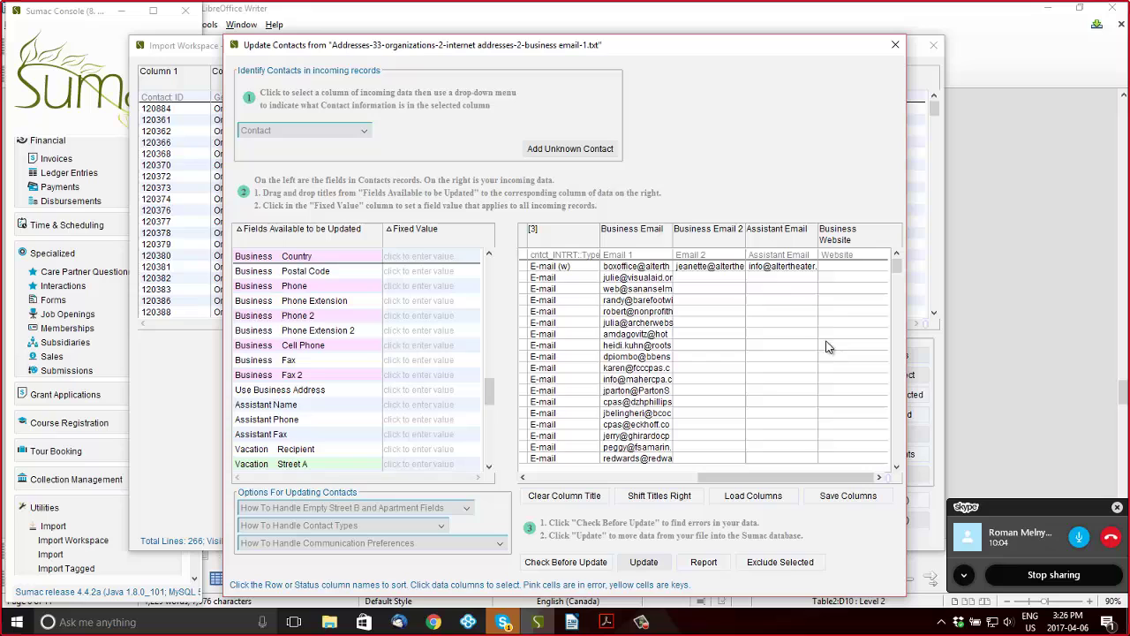
Check the mapped data for errors, update the contact records in the database and close the update window
{"action": "left_click", "coordinate": [546, 563]}
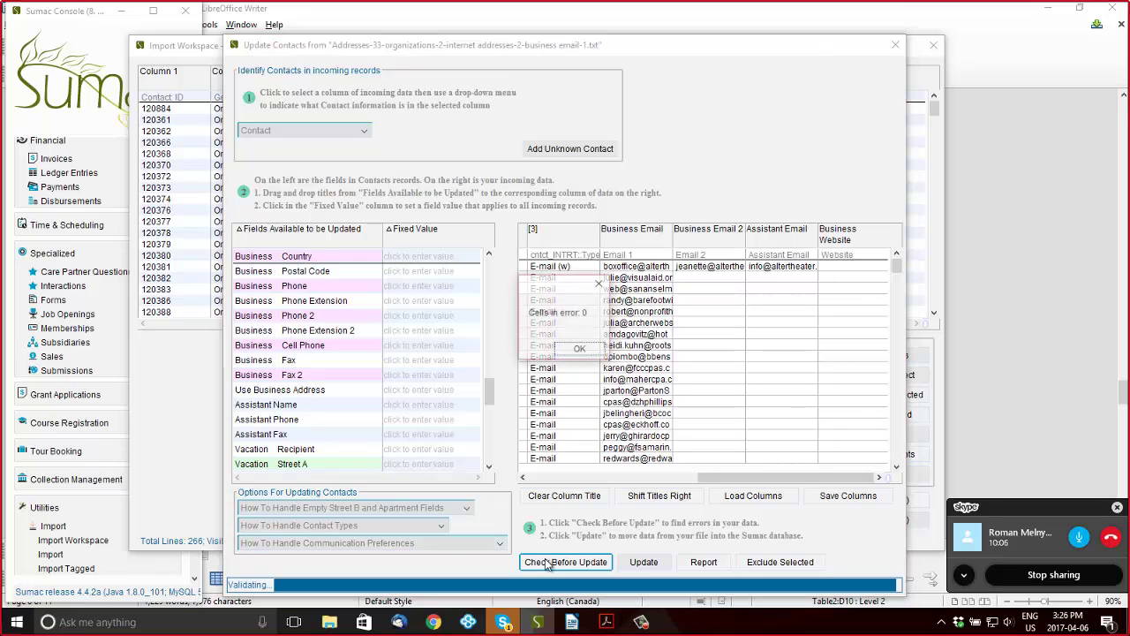
{"action": "left_click", "coordinate": [579, 348]}
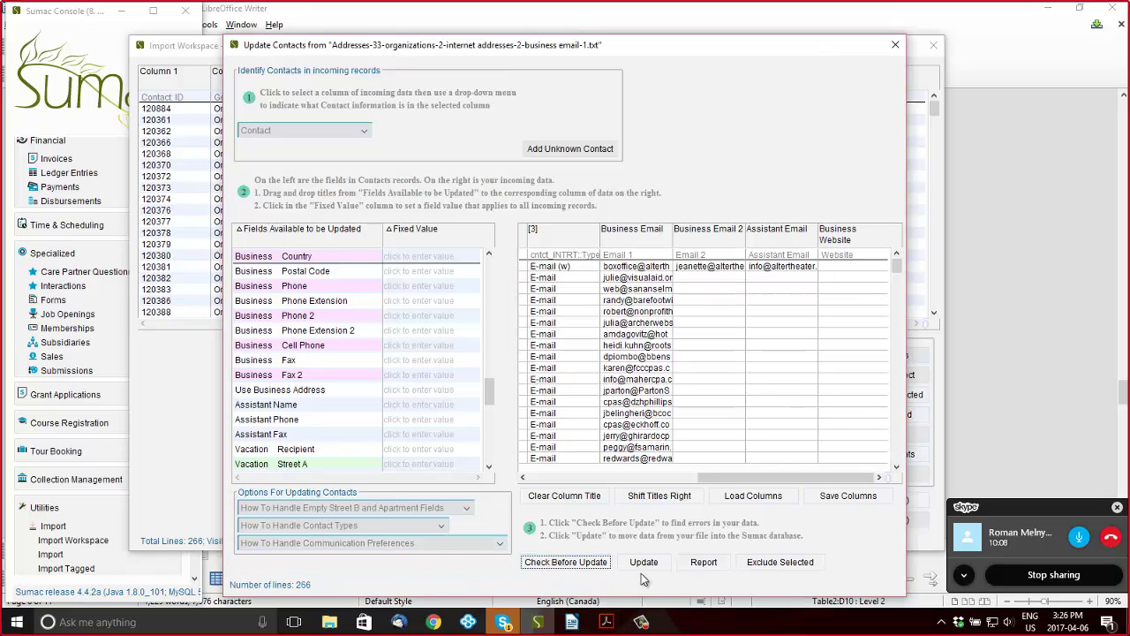
{"action": "left_click", "coordinate": [644, 563]}
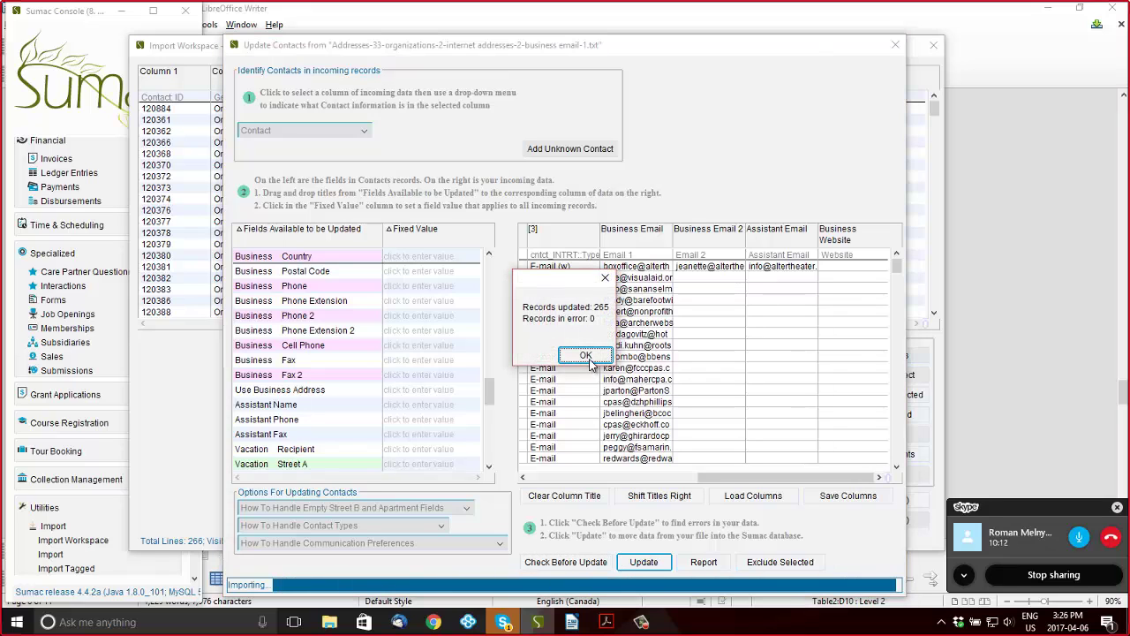
{"action": "left_click", "coordinate": [587, 356]}
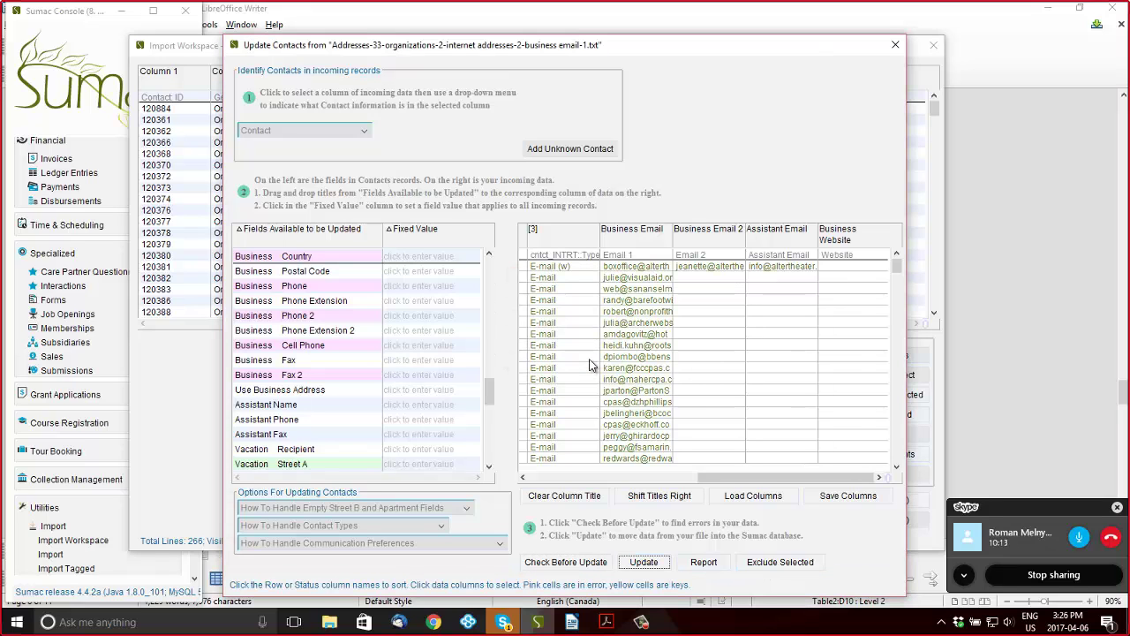
{"action": "left_click", "coordinate": [896, 46]}
Switch to File Explorer and move the two organizations business email text files into the absorbed folder
{"action": "mouse_move", "coordinate": [316, 623]}
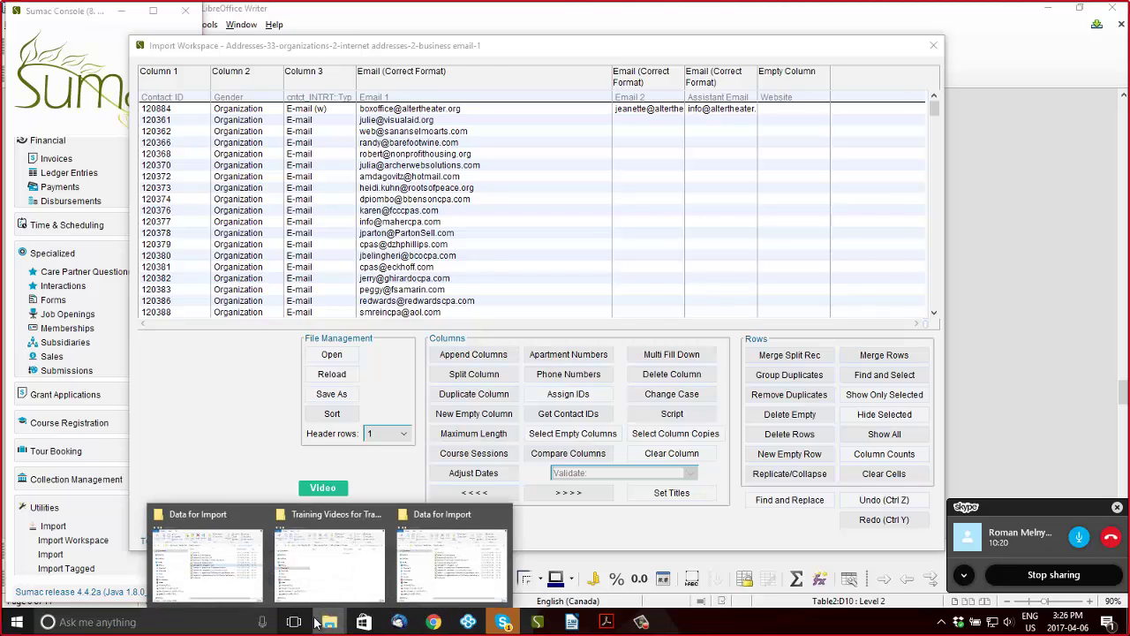
{"action": "left_click", "coordinate": [232, 570]}
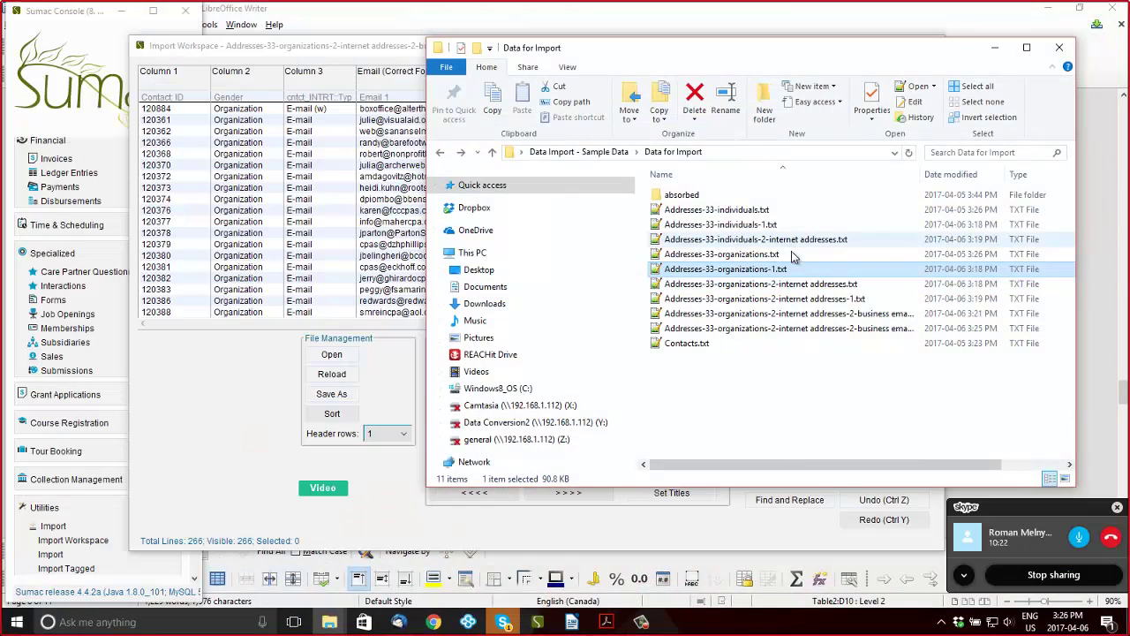
{"action": "left_click", "coordinate": [842, 316]}
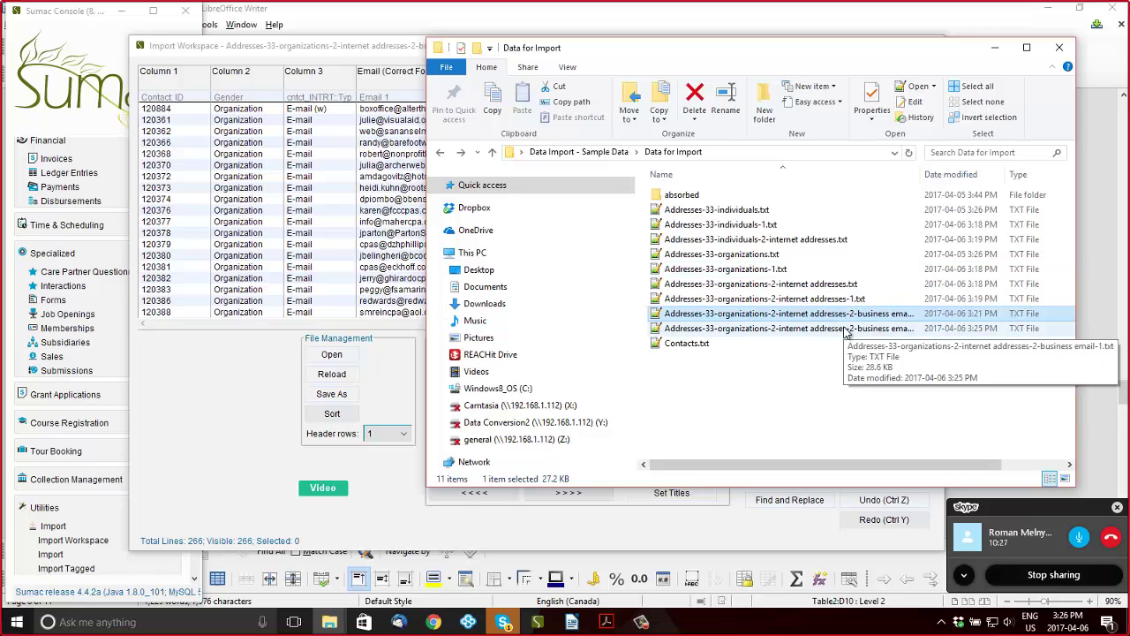
{"action": "left_click", "coordinate": [846, 329], "text": "shift"}
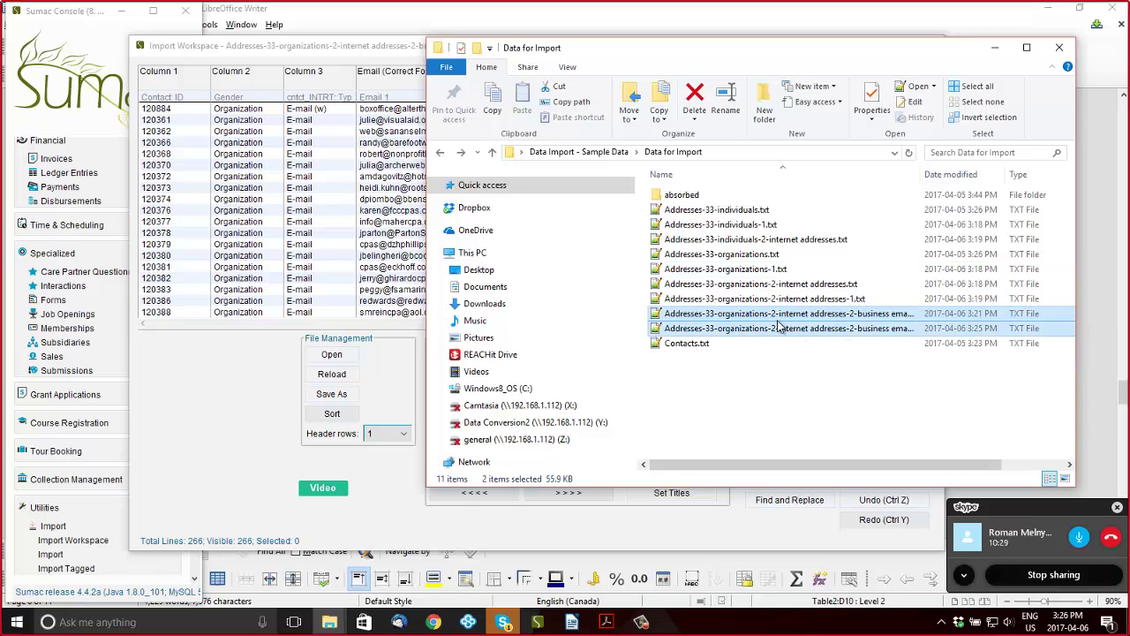
{"action": "left_click_drag", "start_coordinate": [786, 327], "coordinate": [717, 196]}
Switch to the LibreOffice Writer mapping document and grey out the first three Business Email conditions
{"action": "left_click", "coordinate": [572, 621]}
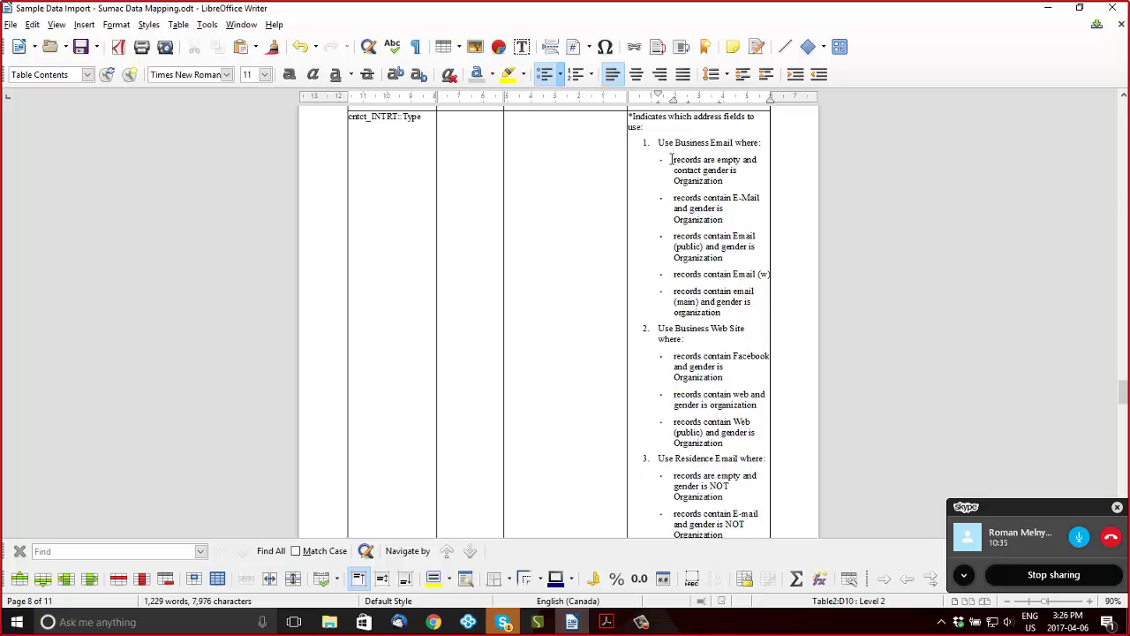
{"action": "left_click_drag", "start_coordinate": [671, 159], "coordinate": [735, 263]}
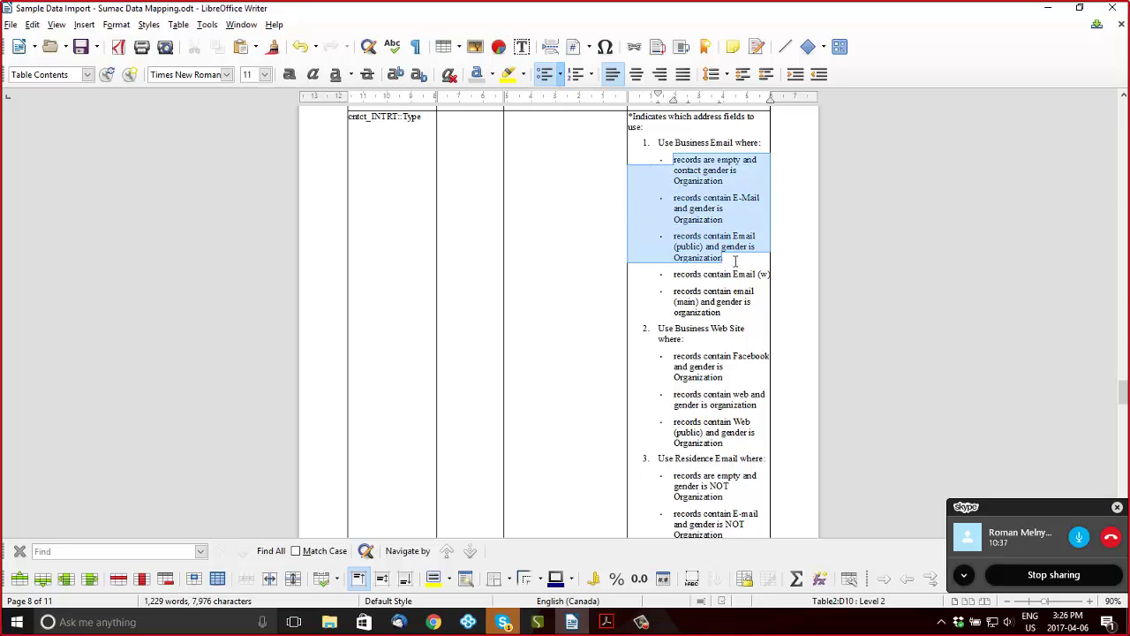
{"action": "left_click", "coordinate": [481, 78]}
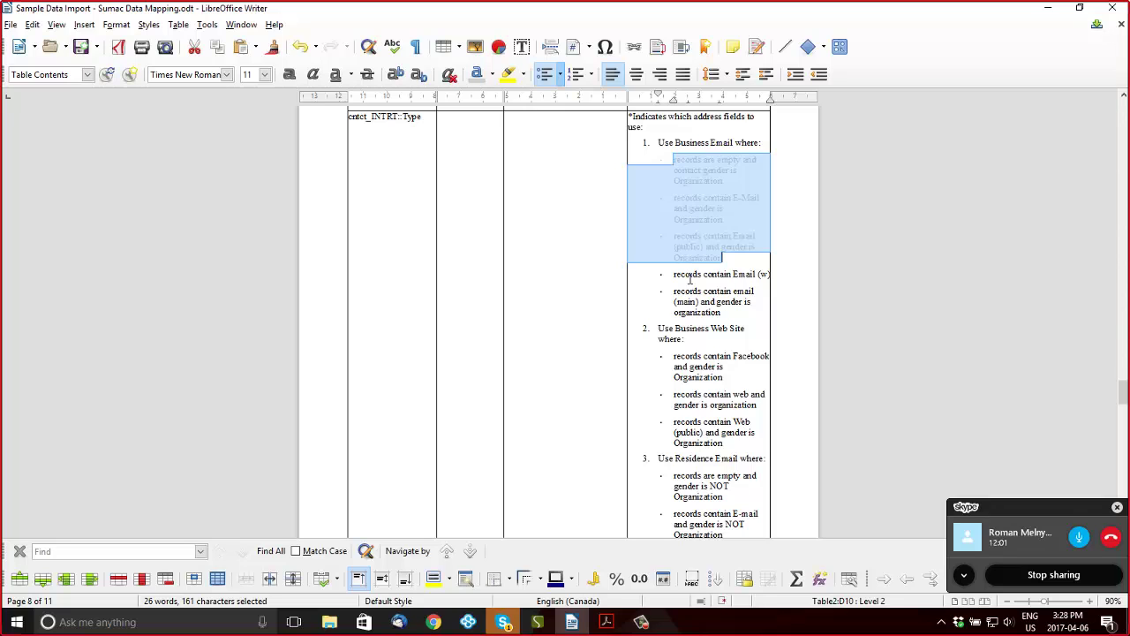
{"action": "left_click", "coordinate": [688, 273]}
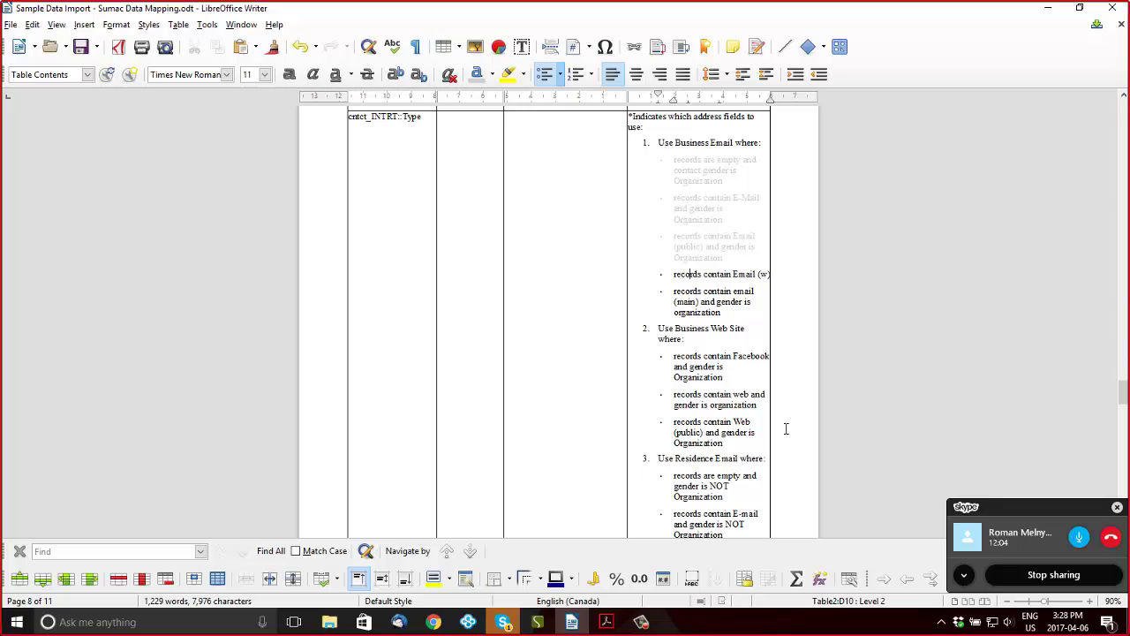
Review the Email (w) and email (main) conditions and the Facebook condition under Business Web Site
{"action": "scroll", "coordinate": [768, 450], "scroll_direction": "down", "scroll_amount": 3}
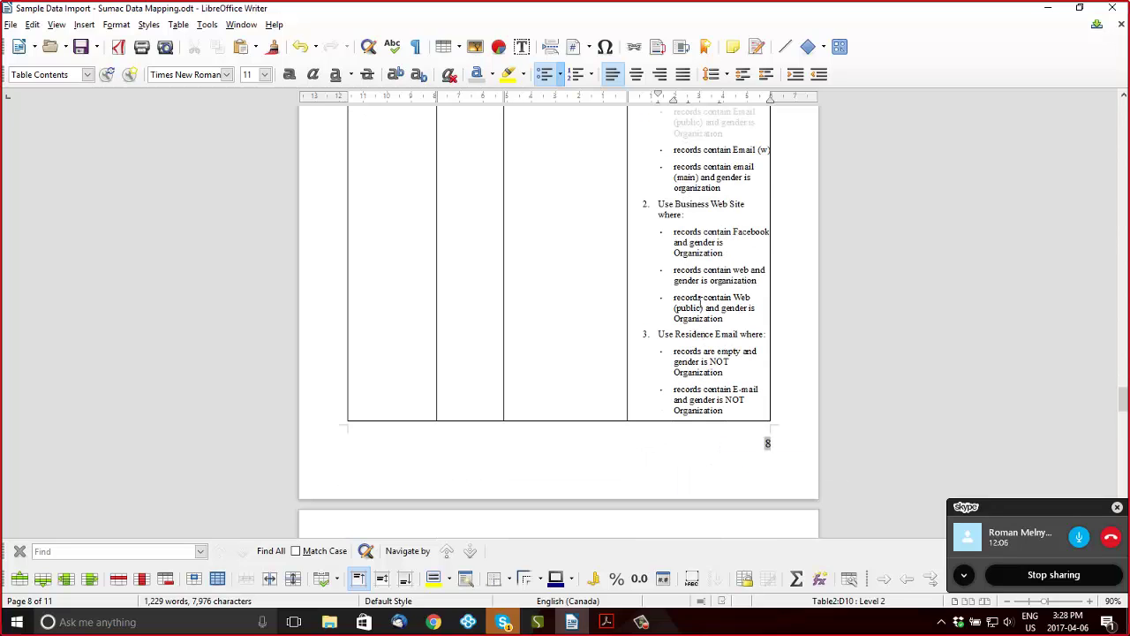
{"action": "left_click_drag", "start_coordinate": [673, 150], "coordinate": [738, 191]}
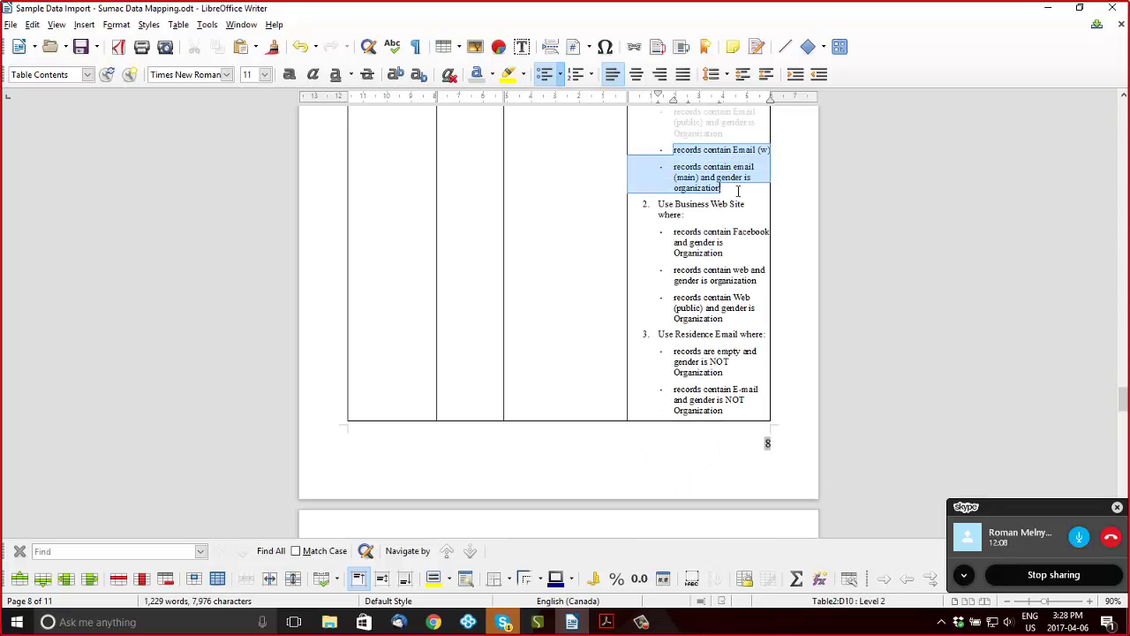
{"action": "left_click", "coordinate": [673, 245]}
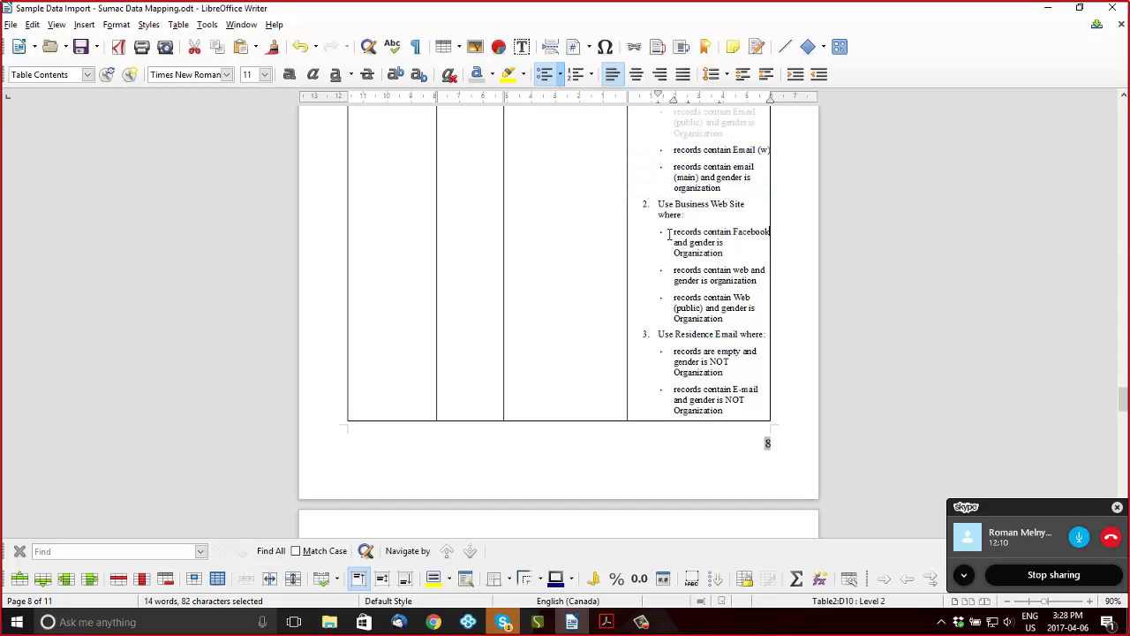
{"action": "left_click_drag", "start_coordinate": [690, 242], "coordinate": [732, 254]}
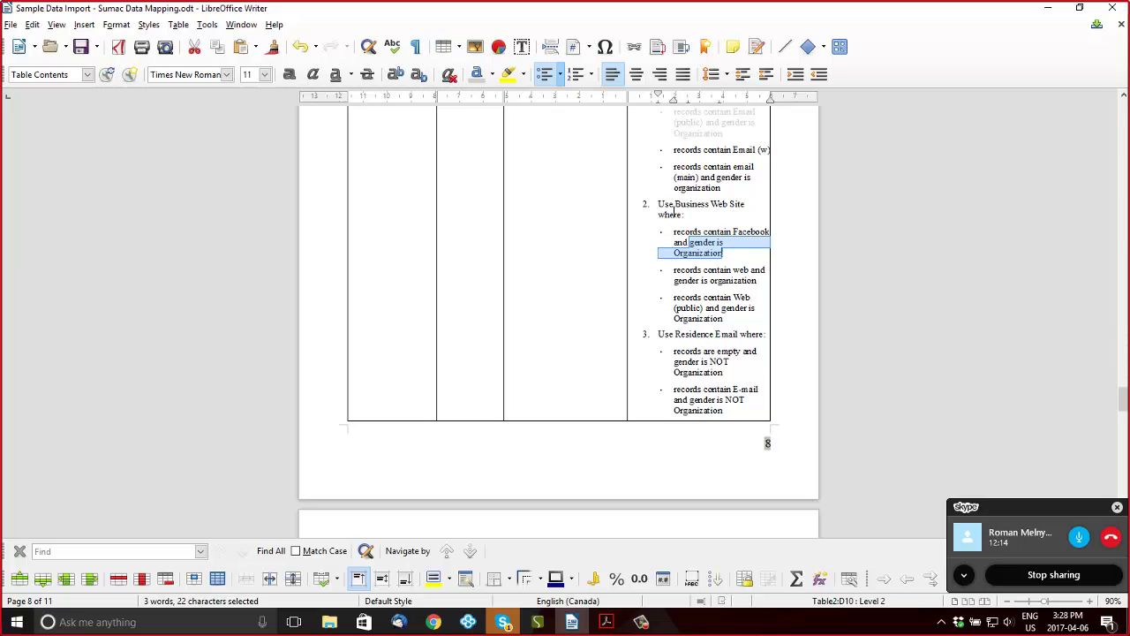
{"action": "left_click", "coordinate": [687, 240]}
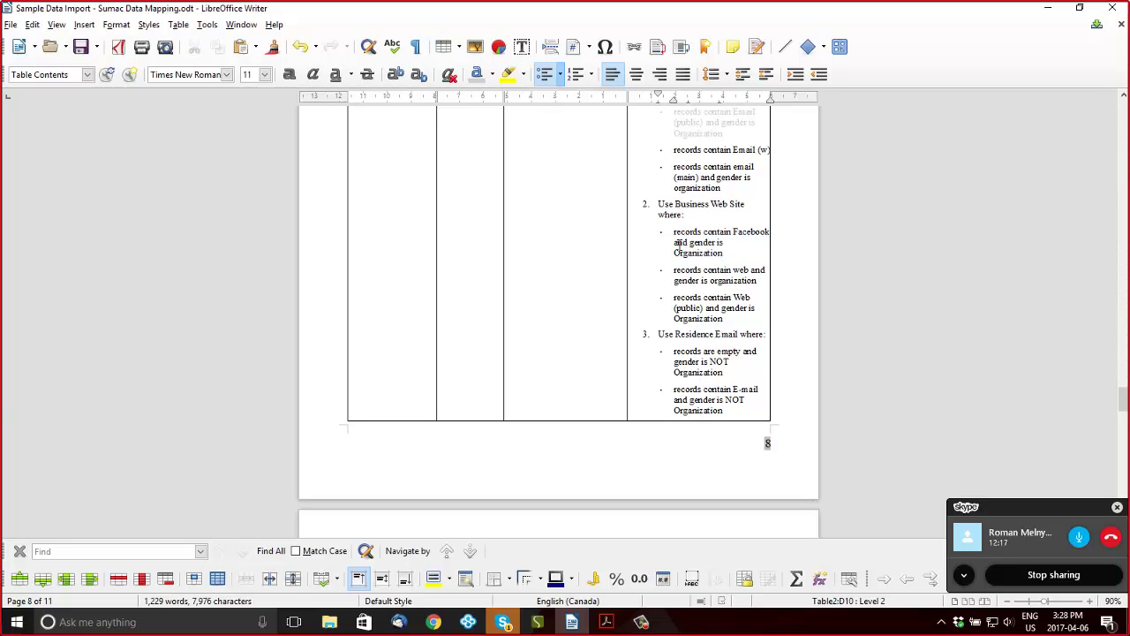
Switch to Sumac's Import Workspace and open Addresses-33-organizations-2-internet addresses-1.txt, replacing the current data
{"action": "key", "text": "alt+Tab"}
{"action": "key", "text": "alt+Tab"}
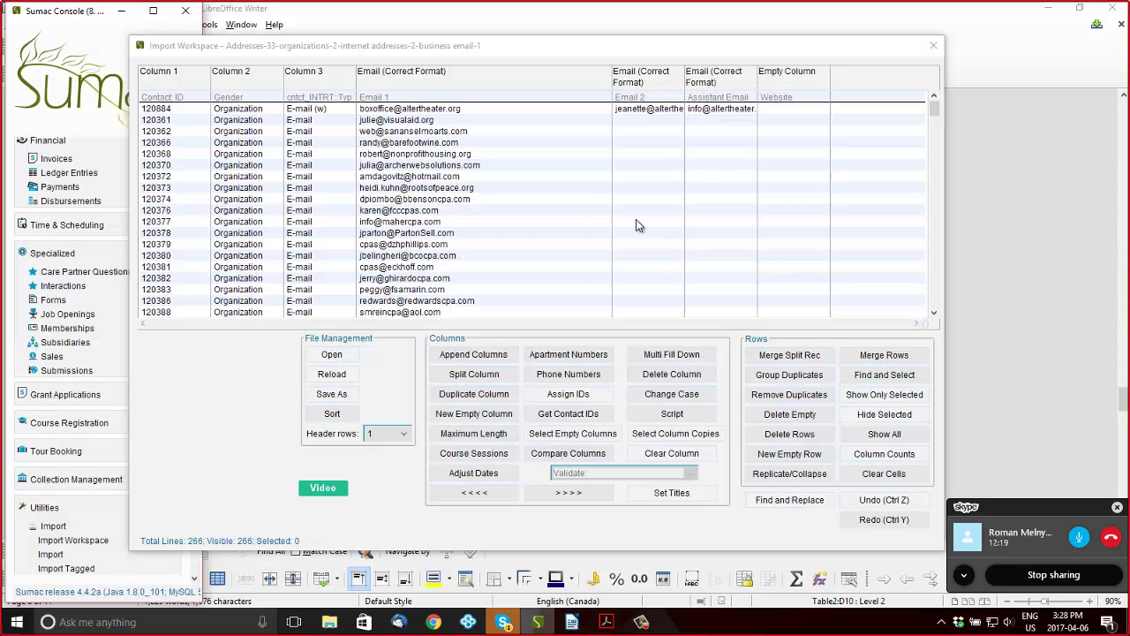
{"action": "left_click", "coordinate": [349, 358]}
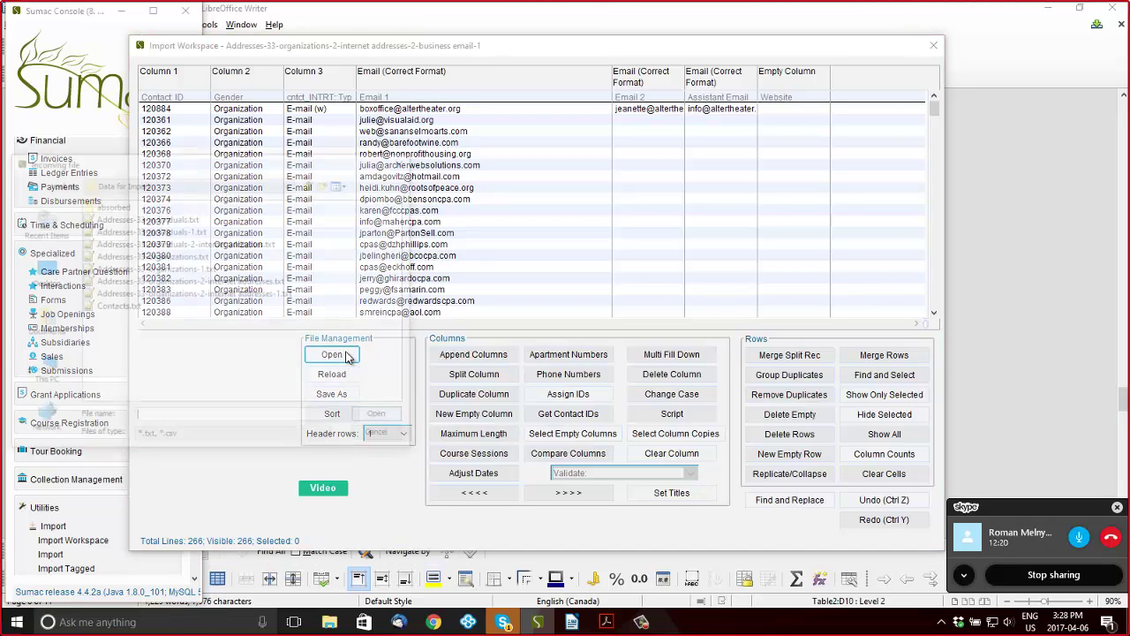
{"action": "double_click", "coordinate": [222, 295]}
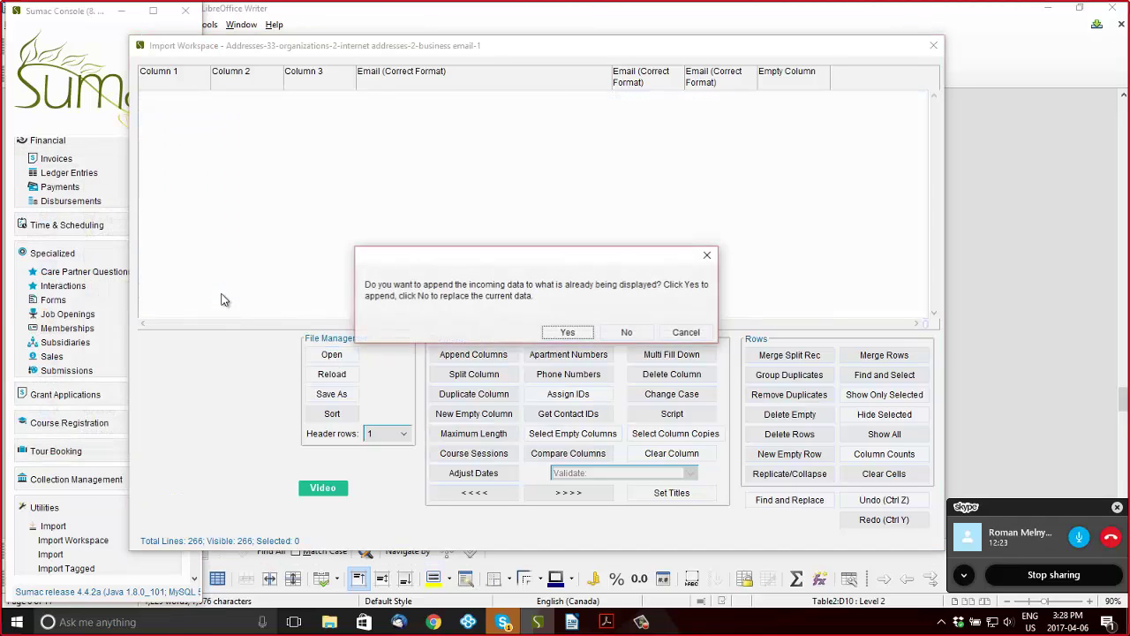
{"action": "left_click", "coordinate": [641, 331]}
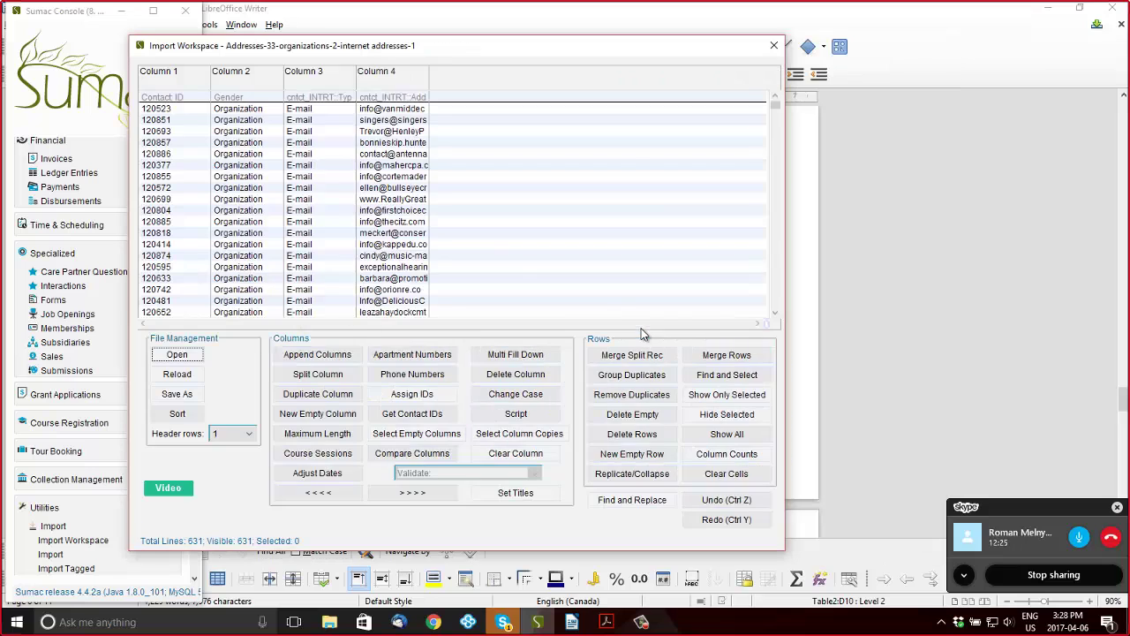
Delete all rows from the first E-mail row through the last email (main) row
{"action": "left_click", "coordinate": [330, 111]}
{"action": "scroll", "coordinate": [350, 159], "scroll_direction": "down", "scroll_amount": 20}
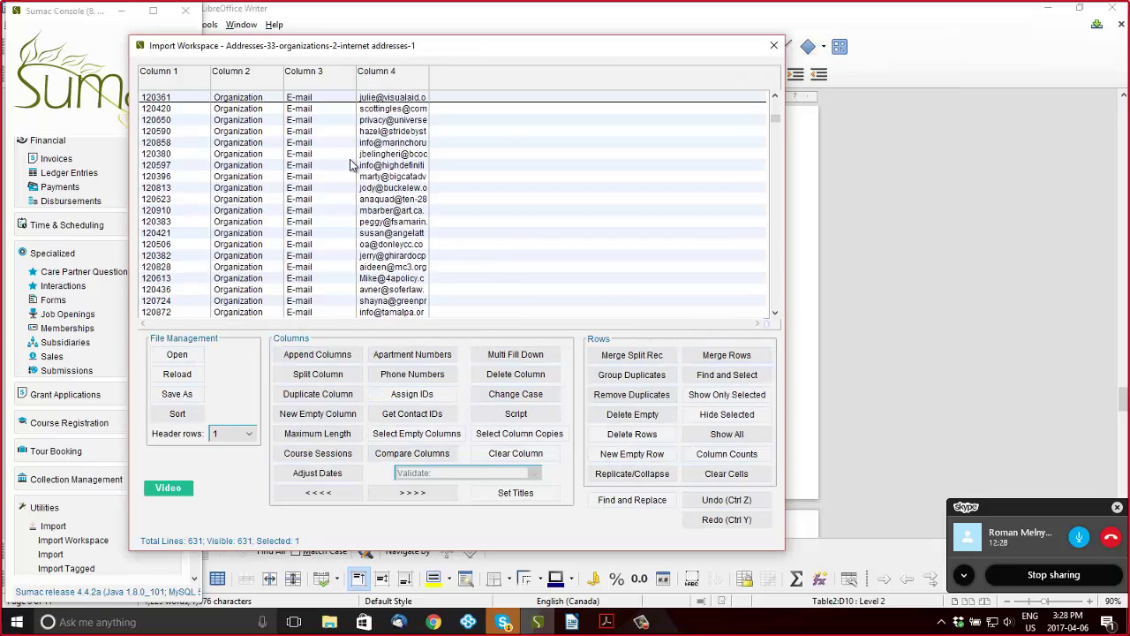
{"action": "scroll", "coordinate": [350, 159], "scroll_direction": "up", "scroll_amount": 10}
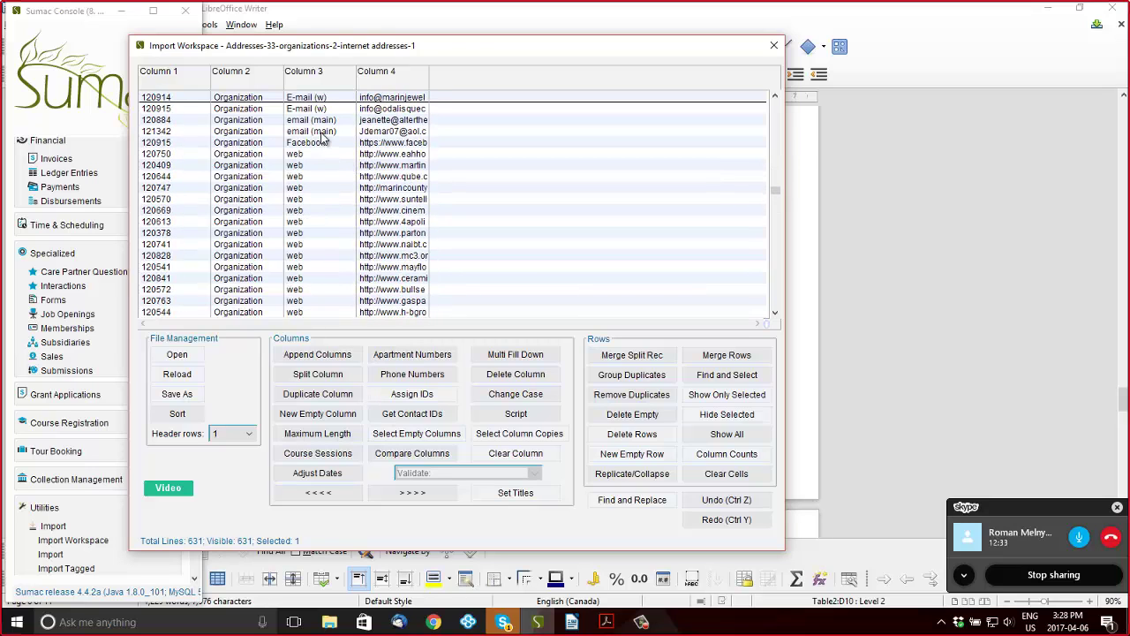
{"action": "left_click", "coordinate": [322, 132], "text": "shift"}
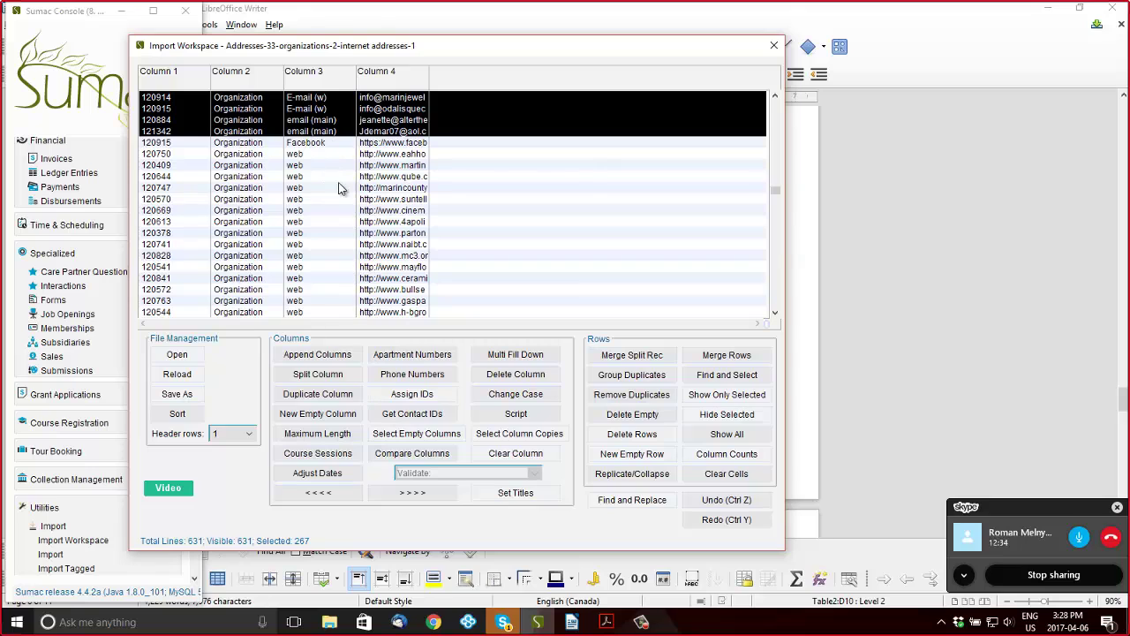
{"action": "left_click", "coordinate": [652, 438]}
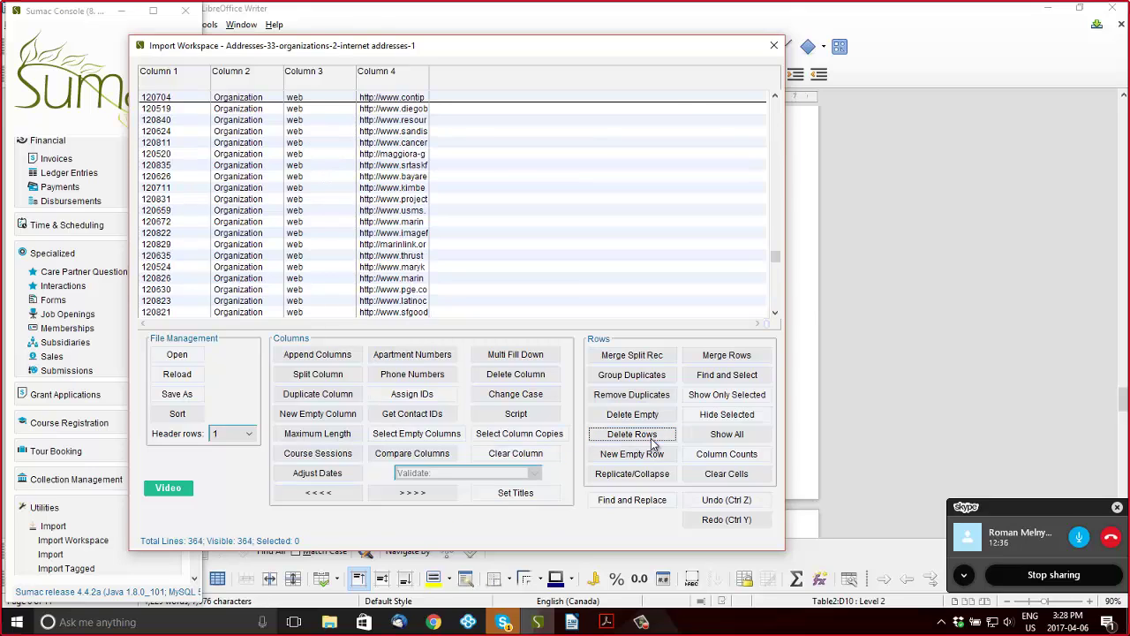
Check the Facebook, web and Web (public) conditions in the Writer mapping document against the Column 3 types of the remaining rows in Sumac
{"action": "key", "text": "alt+Tab"}
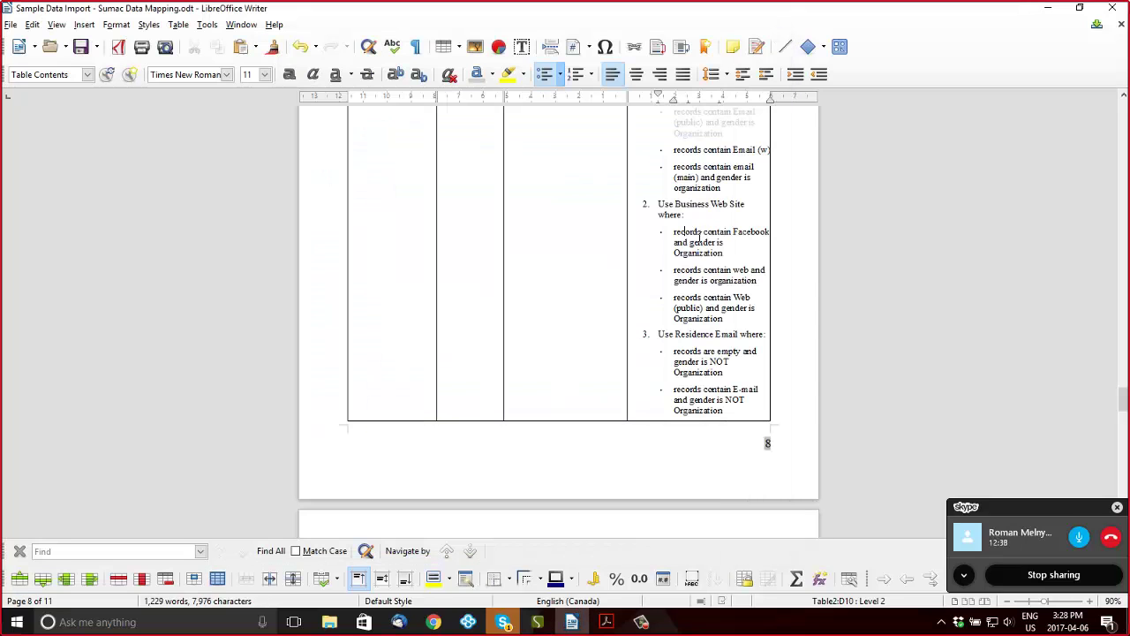
{"action": "double_click", "coordinate": [742, 232]}
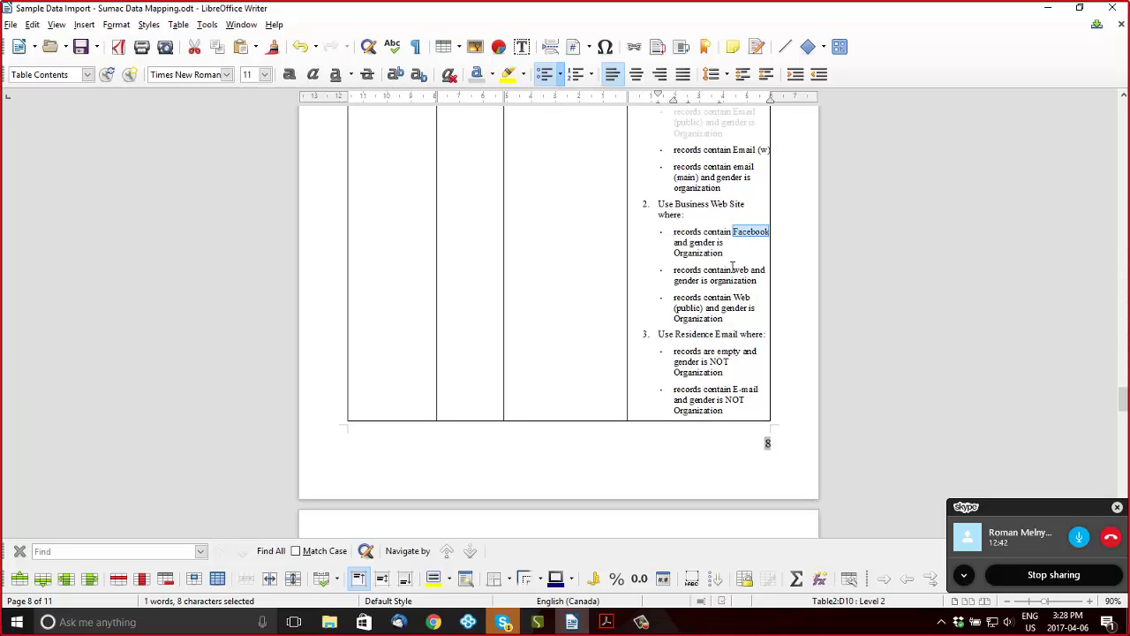
{"action": "left_click_drag", "start_coordinate": [731, 270], "coordinate": [751, 273]}
{"action": "left_click_drag", "start_coordinate": [731, 297], "coordinate": [706, 309]}
{"action": "key", "text": "alt+Tab"}
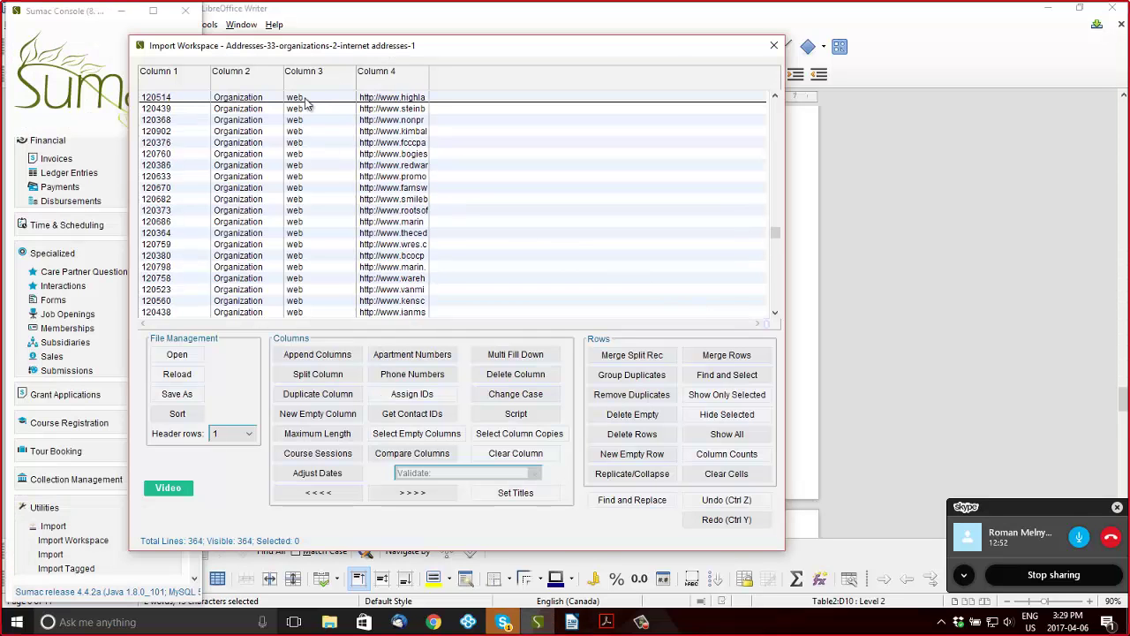
{"action": "scroll", "coordinate": [305, 101], "scroll_direction": "up", "scroll_amount": 10}
{"action": "scroll", "coordinate": [315, 115], "scroll_direction": "down", "scroll_amount": 5}
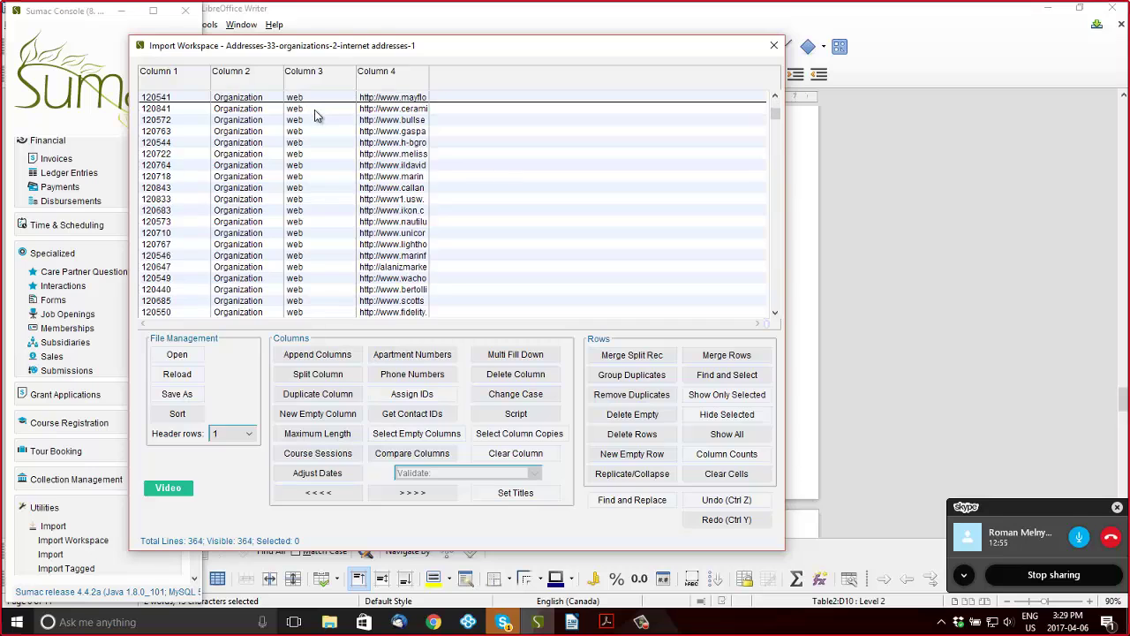
{"action": "scroll", "coordinate": [315, 109], "scroll_direction": "down", "scroll_amount": 20}
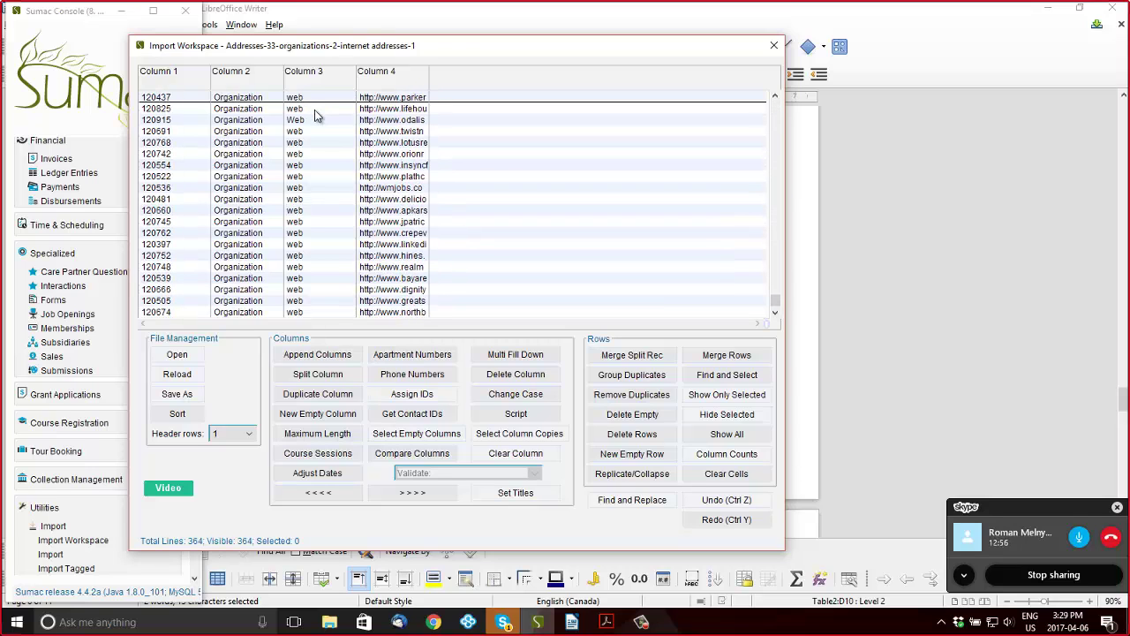
{"action": "scroll", "coordinate": [314, 109], "scroll_direction": "down", "scroll_amount": 1}
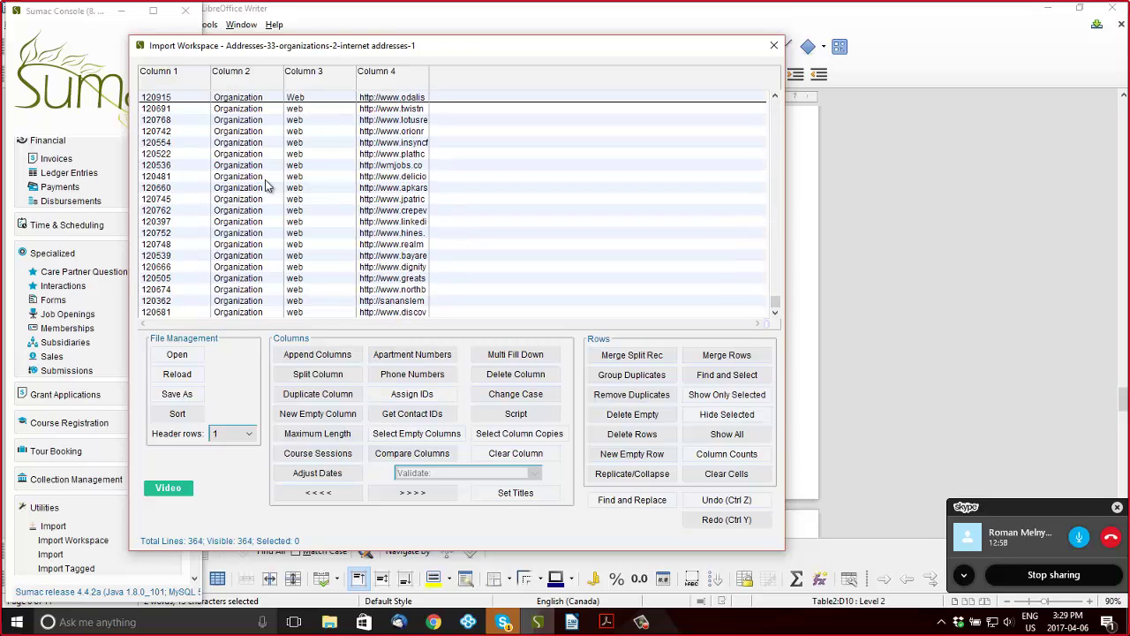
Save the remaining rows as Addresses-33-organizations-2-internet addresses-2-website.txt in the Data for Import folder
{"action": "left_click", "coordinate": [177, 394]}
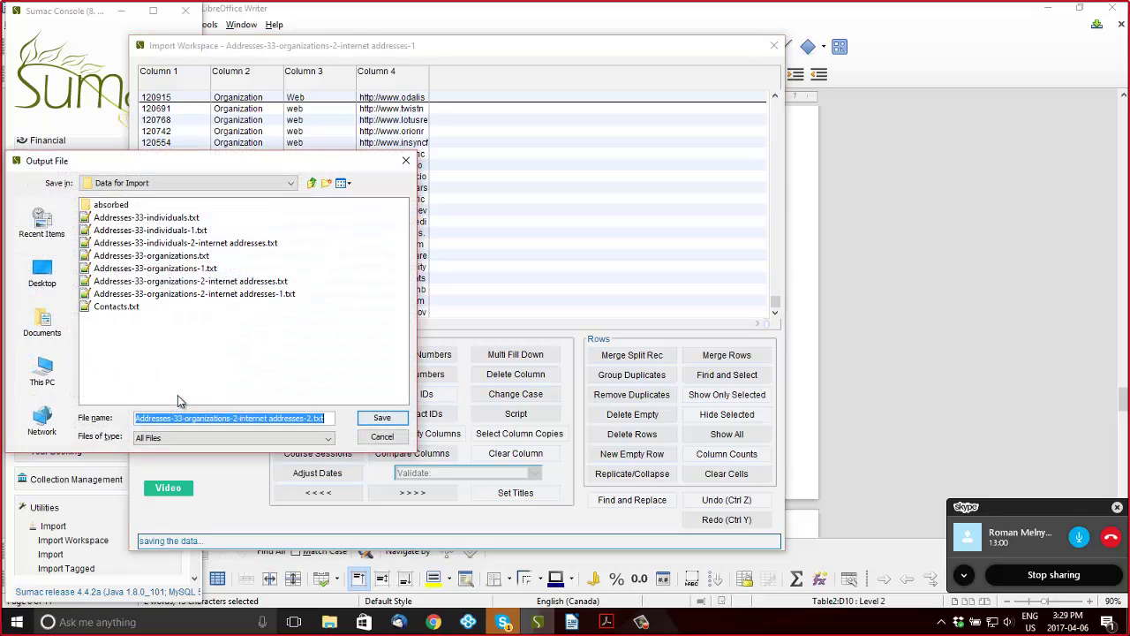
{"action": "key", "text": "End"}
{"action": "key", "text": "Left"}
{"action": "key", "text": "Left"}
{"action": "key", "text": "Left"}
{"action": "key", "text": "Left"}
{"action": "key", "text": "BackSpace"}
{"action": "type", "text": "2"}
{"action": "type", "text": "-websit"}
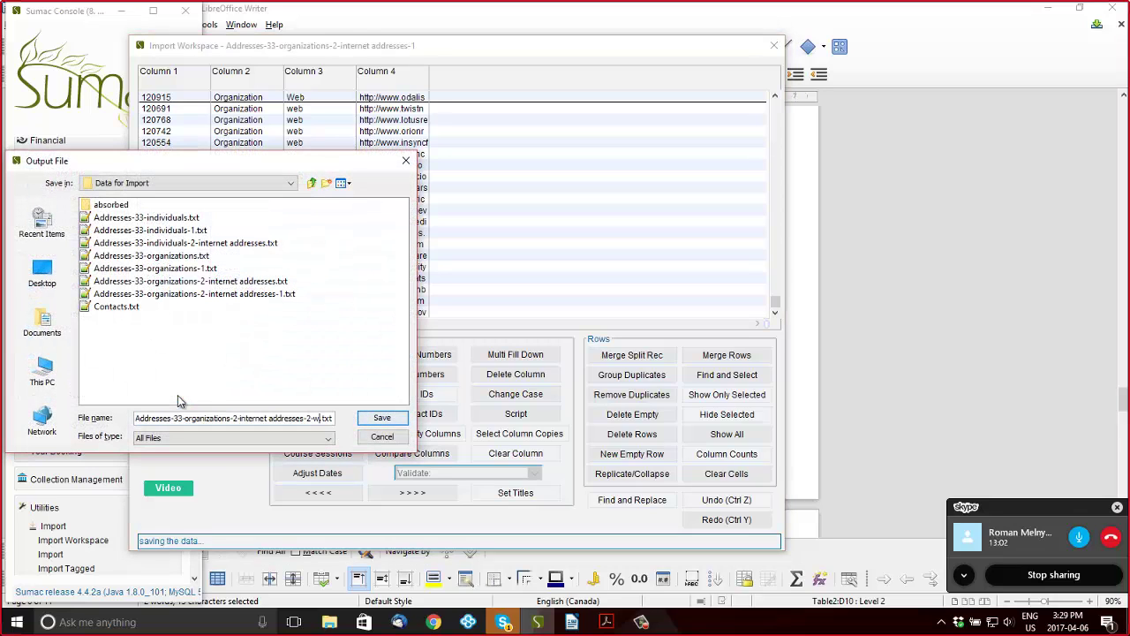
{"action": "type", "text": "e"}
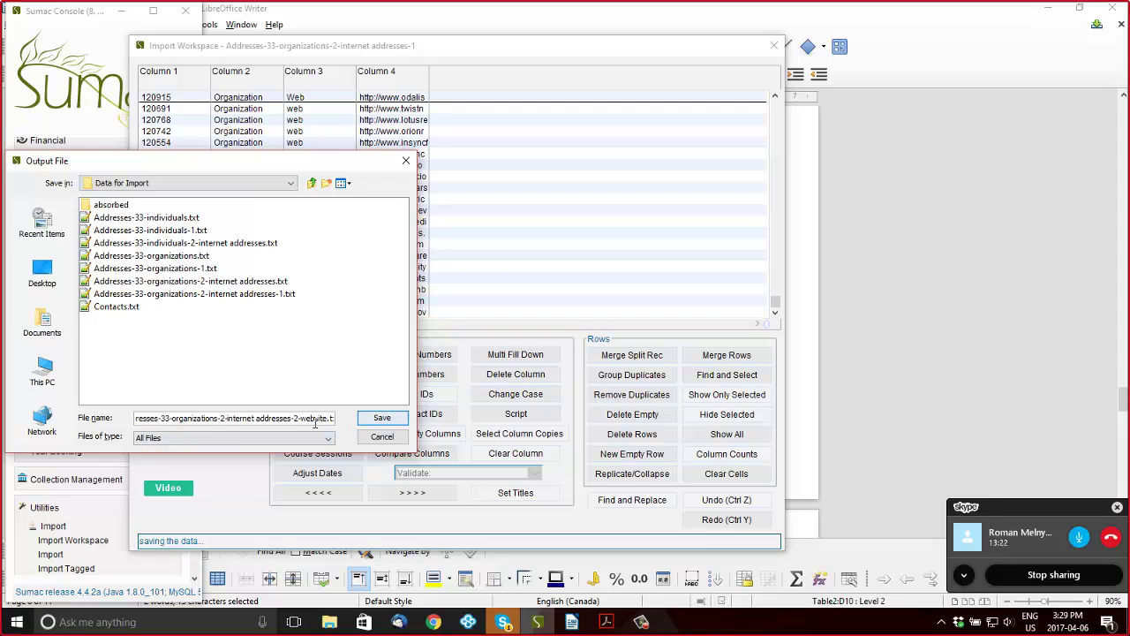
{"action": "left_click", "coordinate": [380, 418]}
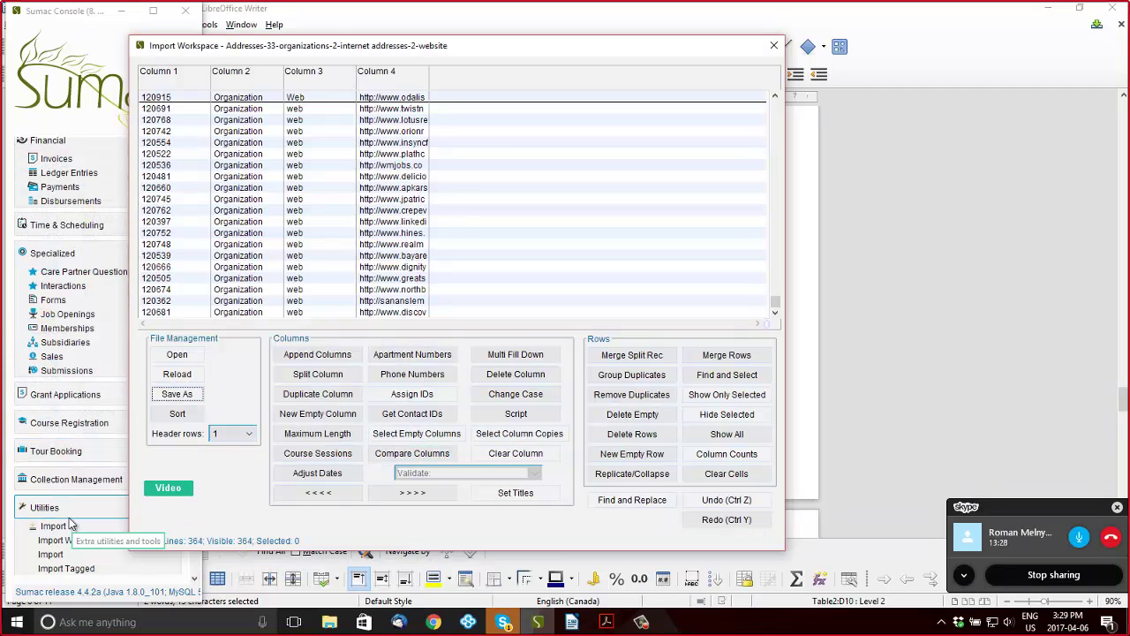
Switch to File Explorer, open the absorbed folder, and enlarge the window and Name column to show the long file names
{"action": "scroll", "coordinate": [71, 525], "scroll_direction": "down", "scroll_amount": 3}
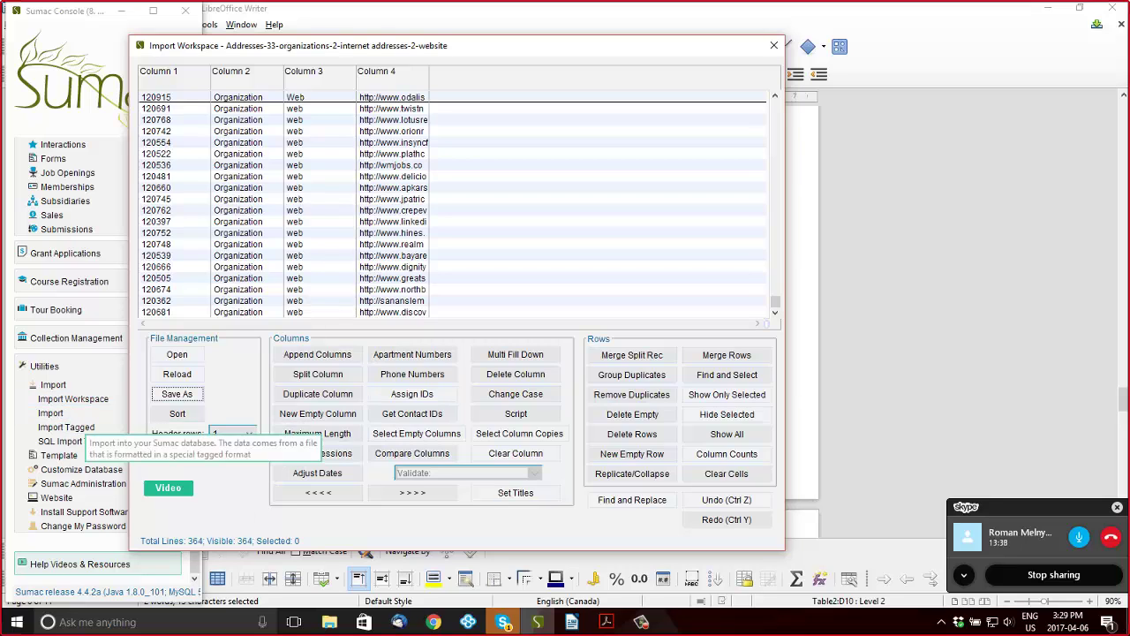
{"action": "mouse_move", "coordinate": [325, 614]}
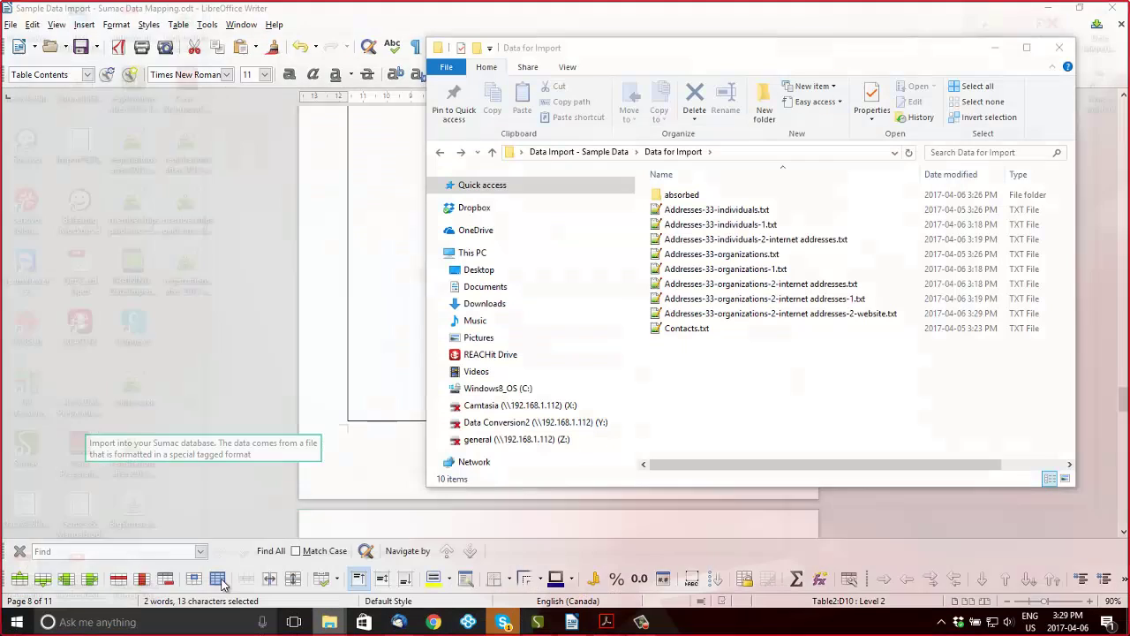
{"action": "left_click", "coordinate": [206, 557]}
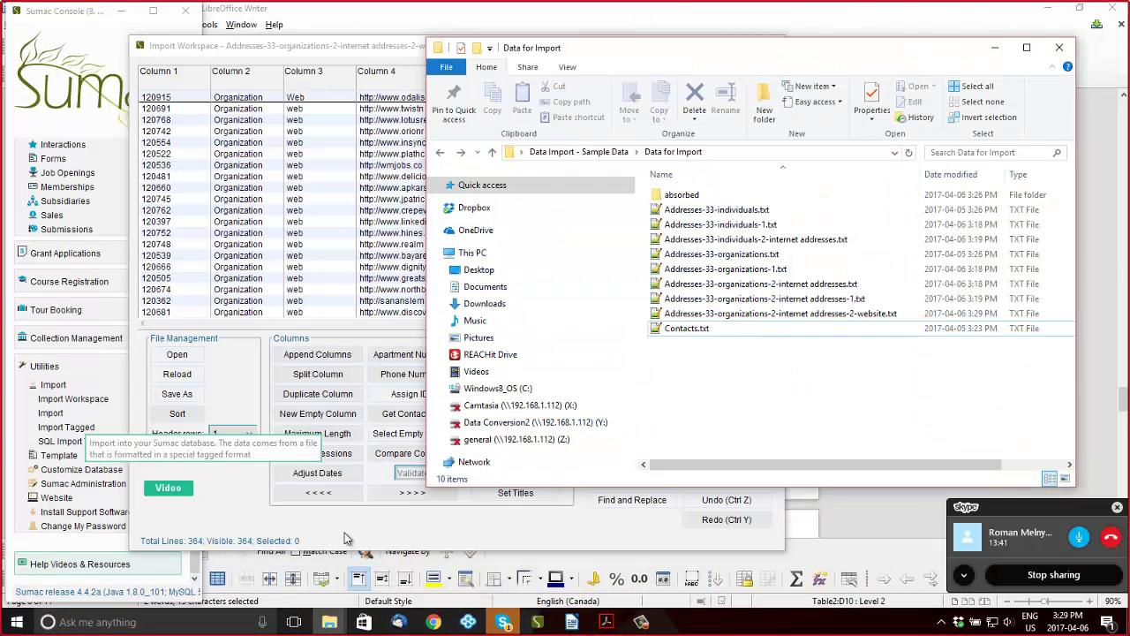
{"action": "double_click", "coordinate": [707, 196]}
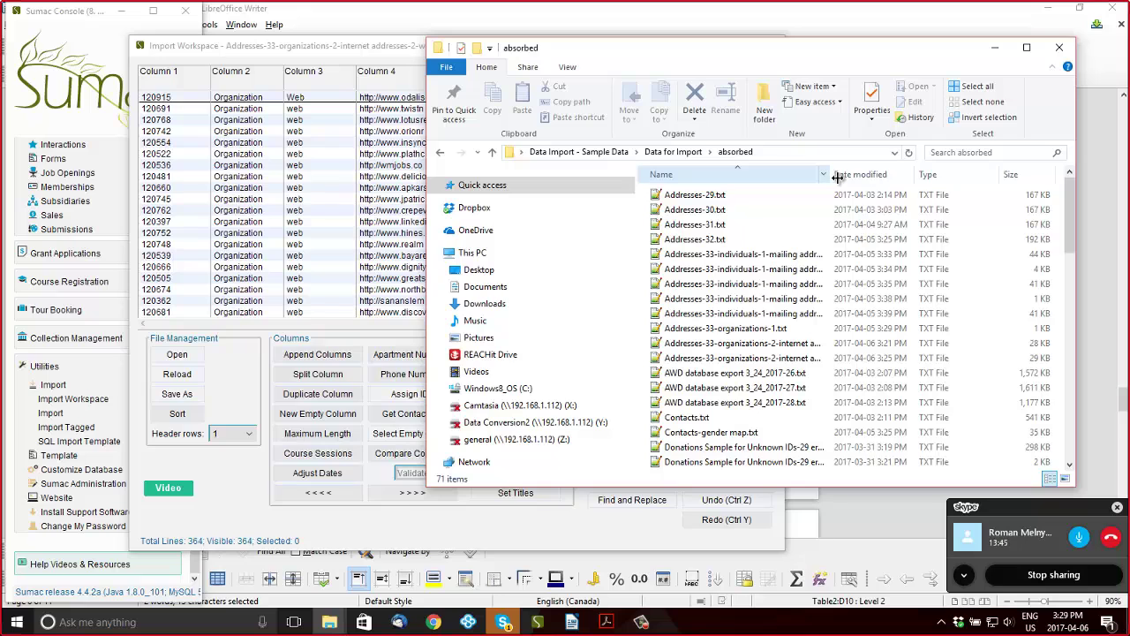
{"action": "left_click_drag", "start_coordinate": [833, 178], "coordinate": [1007, 151]}
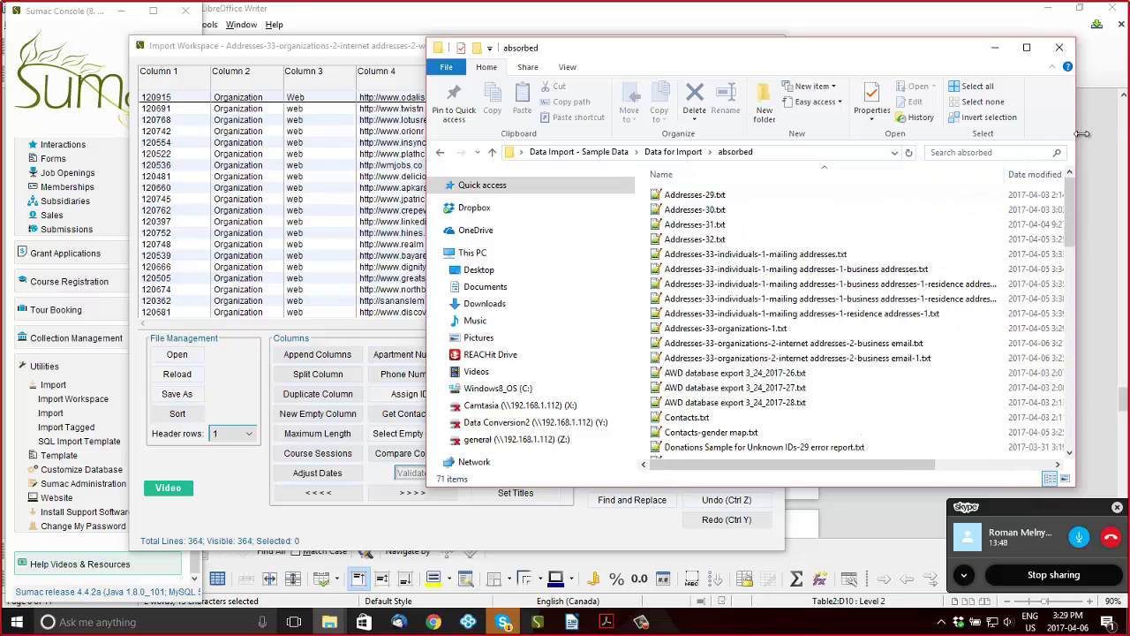
{"action": "left_click_drag", "start_coordinate": [1077, 131], "coordinate": [1112, 133]}
{"action": "left_click_drag", "start_coordinate": [961, 50], "coordinate": [568, 35]}
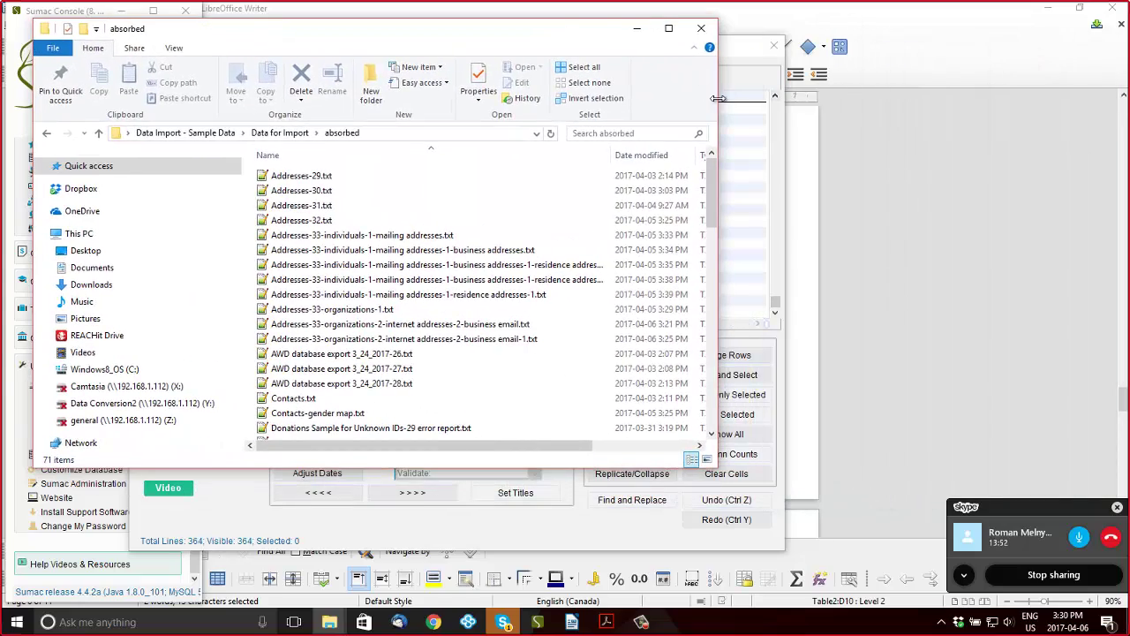
{"action": "left_click_drag", "start_coordinate": [717, 100], "coordinate": [1007, 92]}
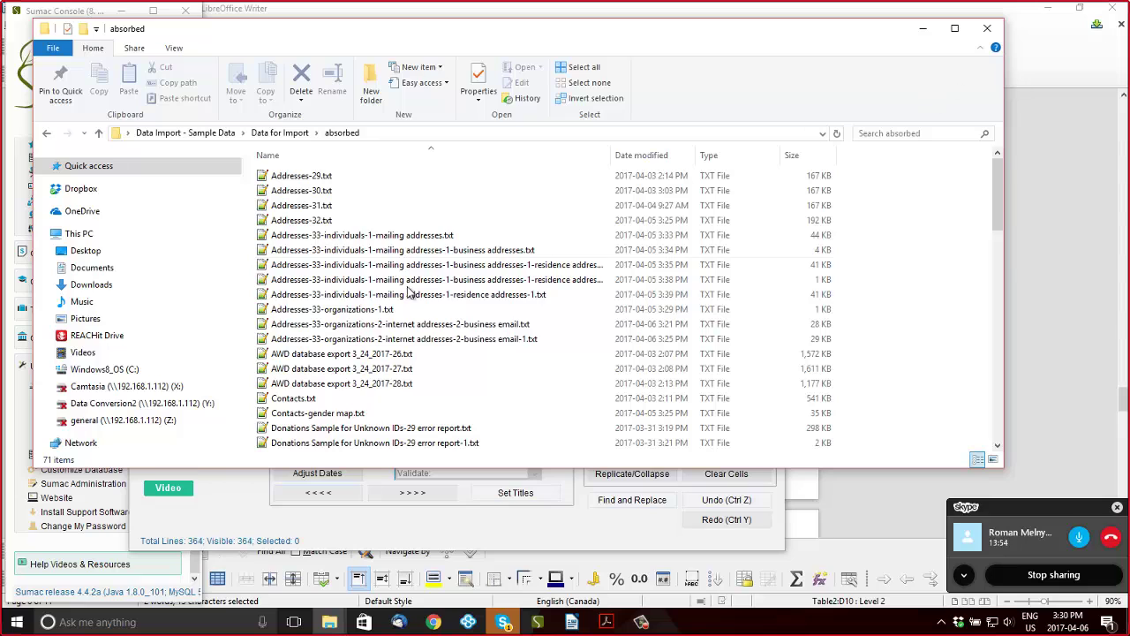
Examine the full names of the Addresses-33-individuals-1-mailing addresses files, including the error report of addresses not imported
{"action": "left_click", "coordinate": [334, 176]}
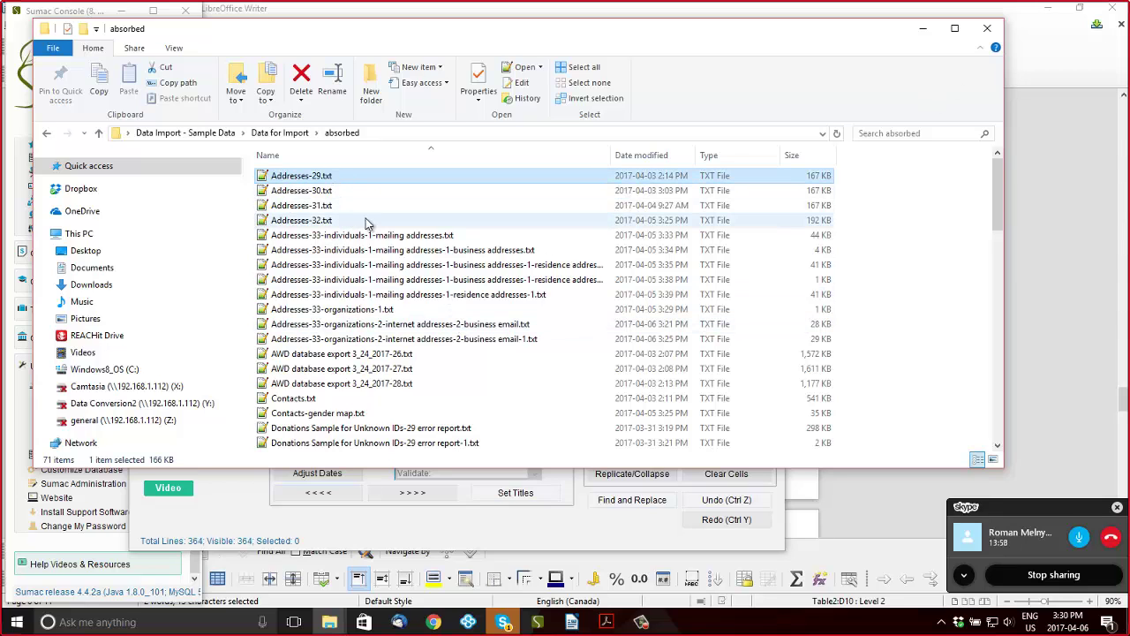
{"action": "left_click", "coordinate": [313, 236]}
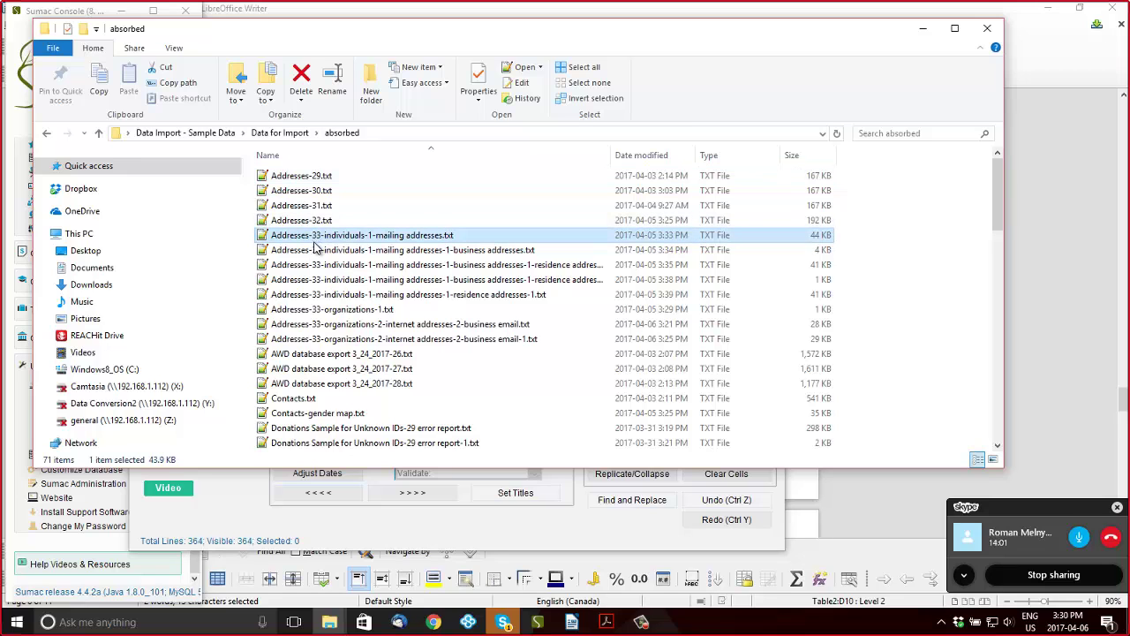
{"action": "left_click", "coordinate": [320, 295], "text": "shift"}
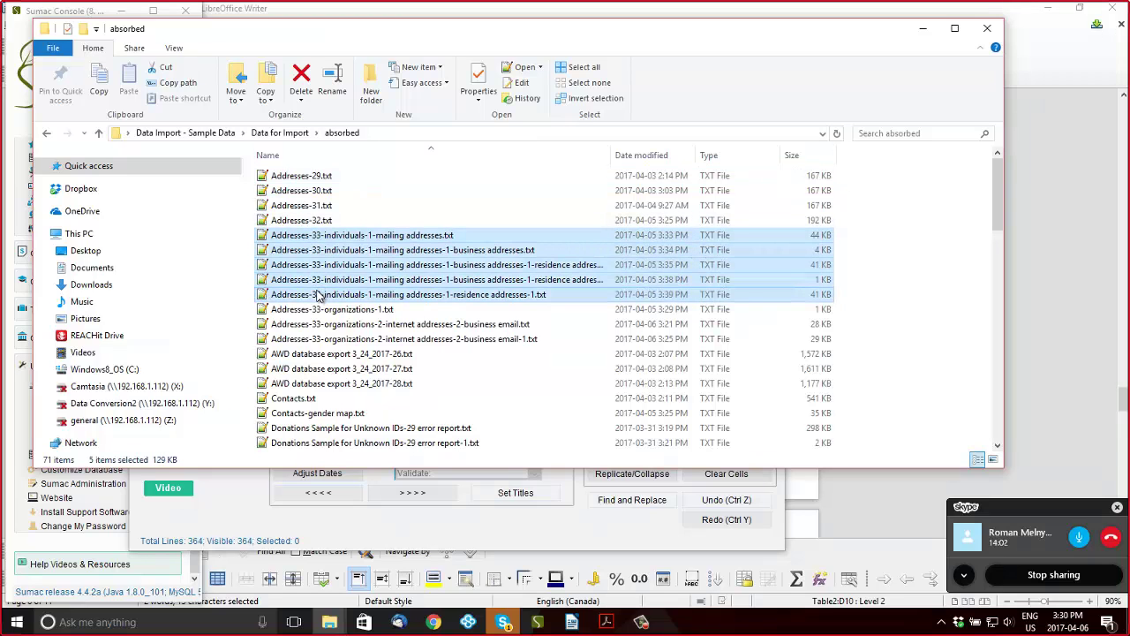
{"action": "left_click_drag", "start_coordinate": [358, 267], "coordinate": [439, 247]}
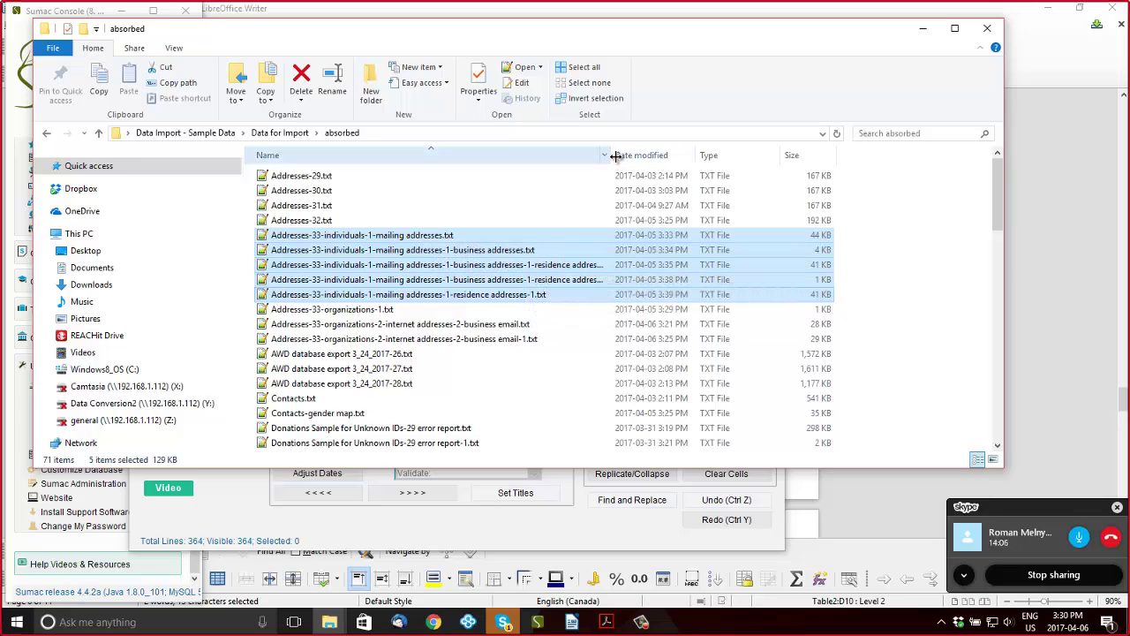
{"action": "left_click_drag", "start_coordinate": [612, 154], "coordinate": [814, 110]}
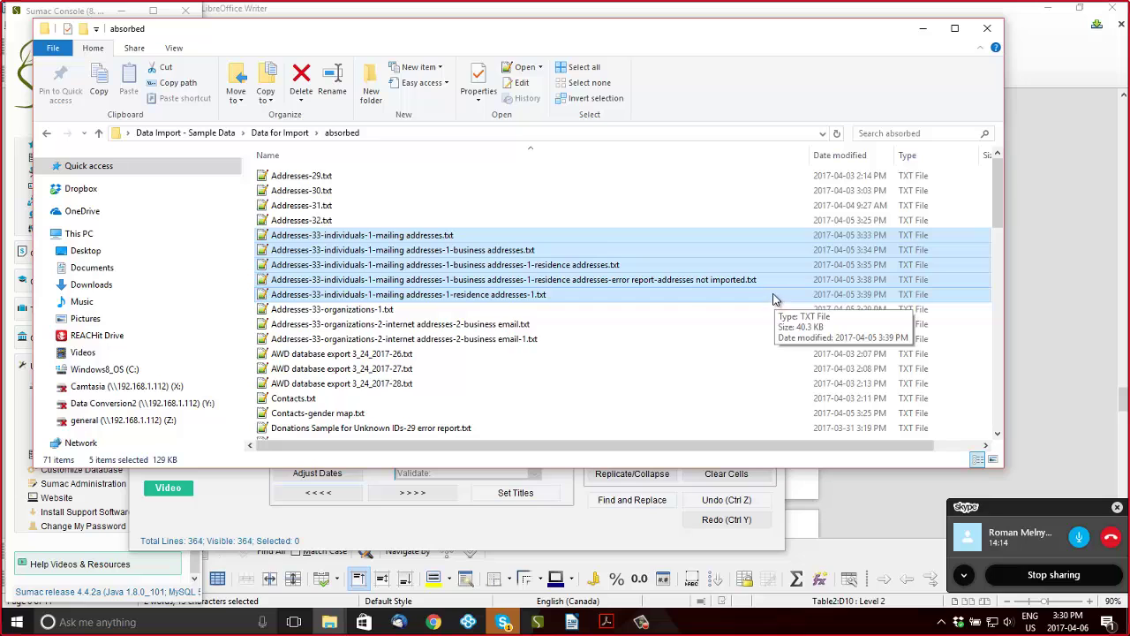
{"action": "left_click", "coordinate": [697, 281]}
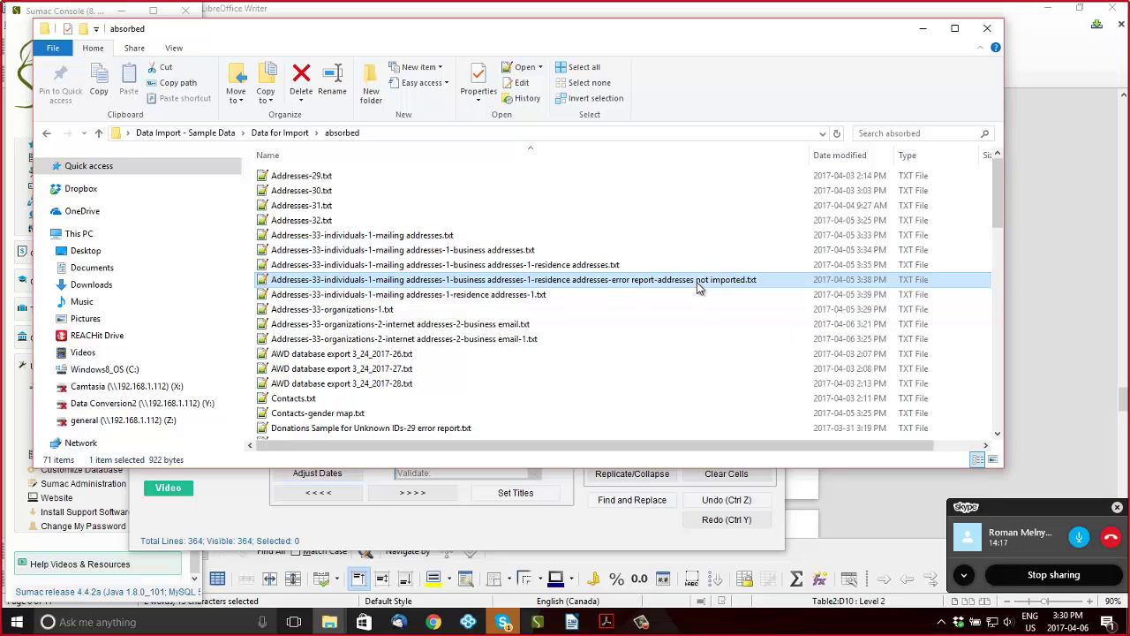
{"action": "left_click", "coordinate": [693, 295]}
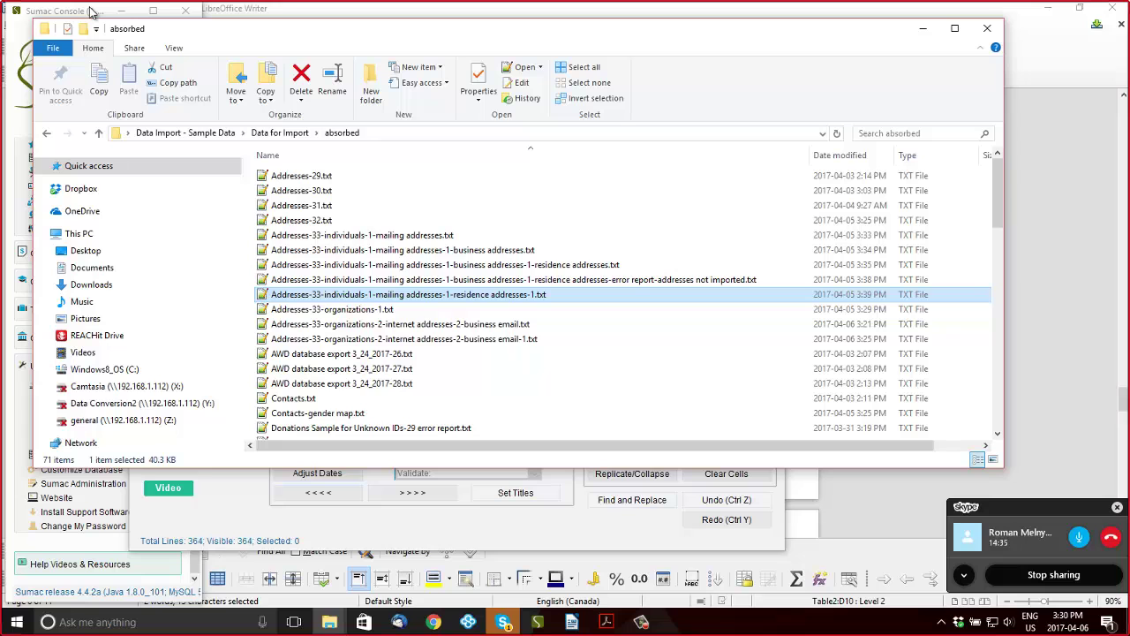
Switch back to Sumac's Import Workspace and widen Column 4 to show the complete website addresses
{"action": "left_click", "coordinate": [94, 13]}
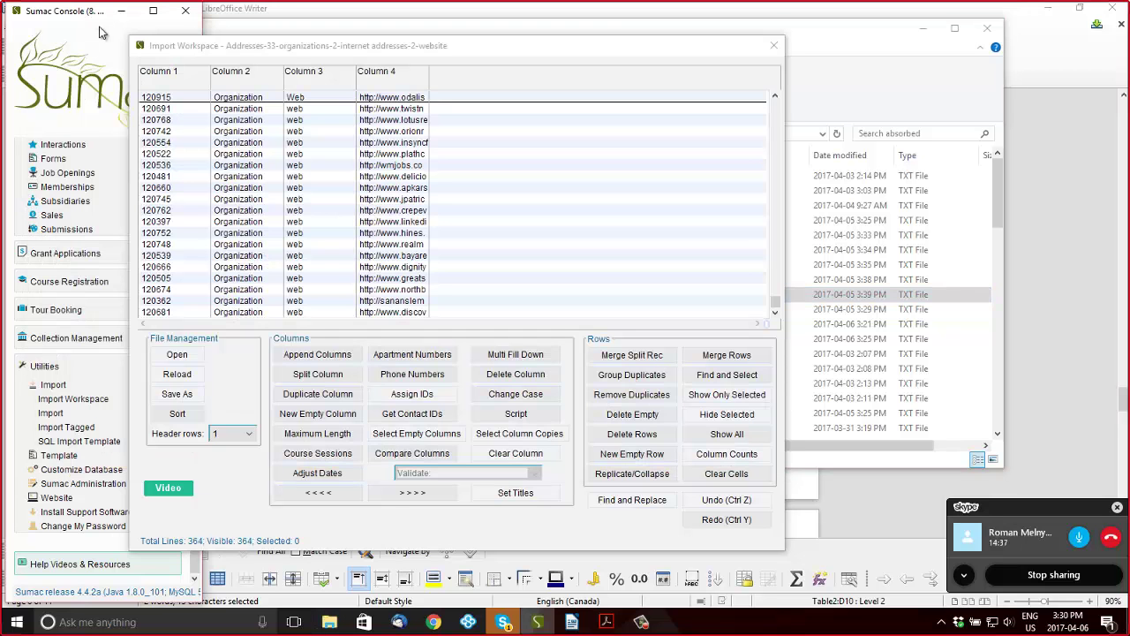
{"action": "scroll", "coordinate": [361, 223], "scroll_direction": "up", "scroll_amount": 20}
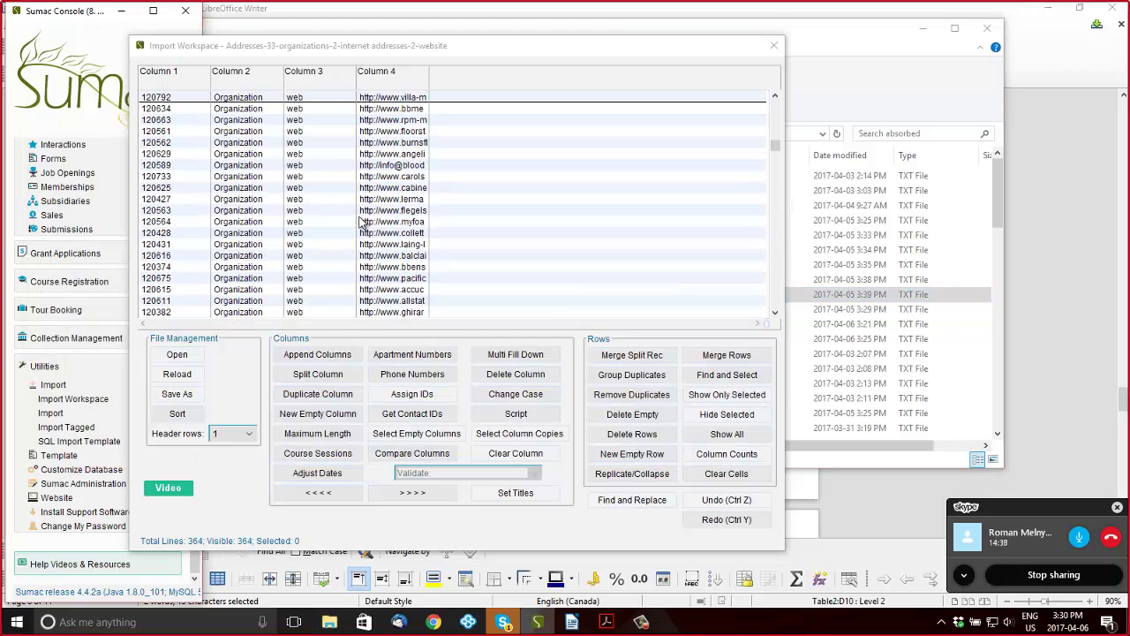
{"action": "double_click", "coordinate": [430, 72]}
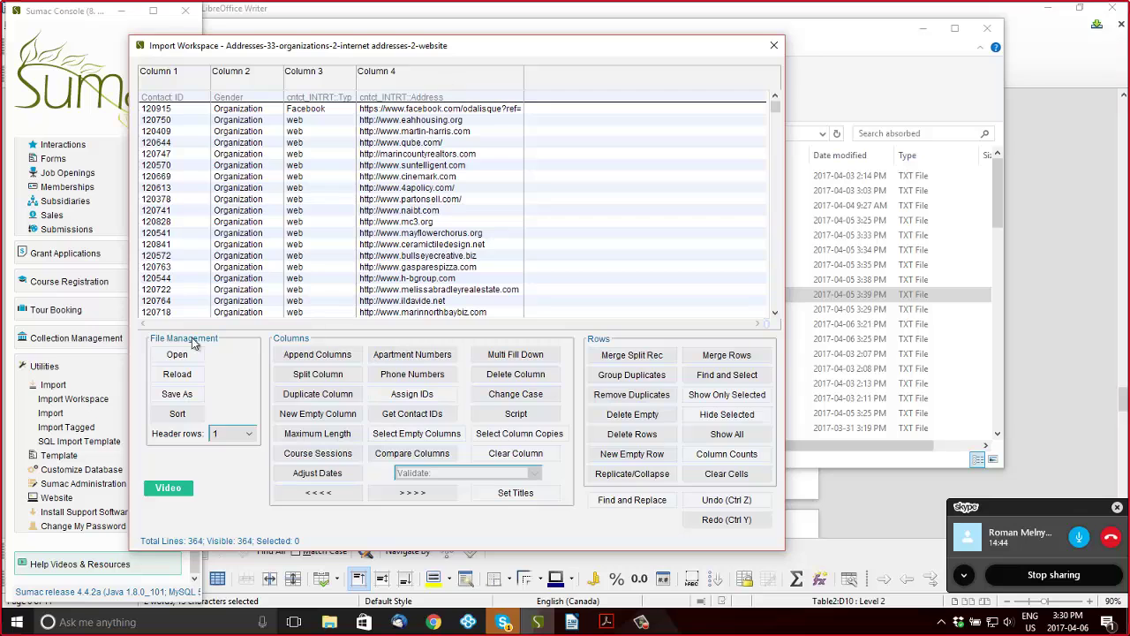
Start a text file import that updates existing Contacts records from Addresses-33-organizations-2-internet addresses-2-website.txt
{"action": "left_click", "coordinate": [55, 412]}
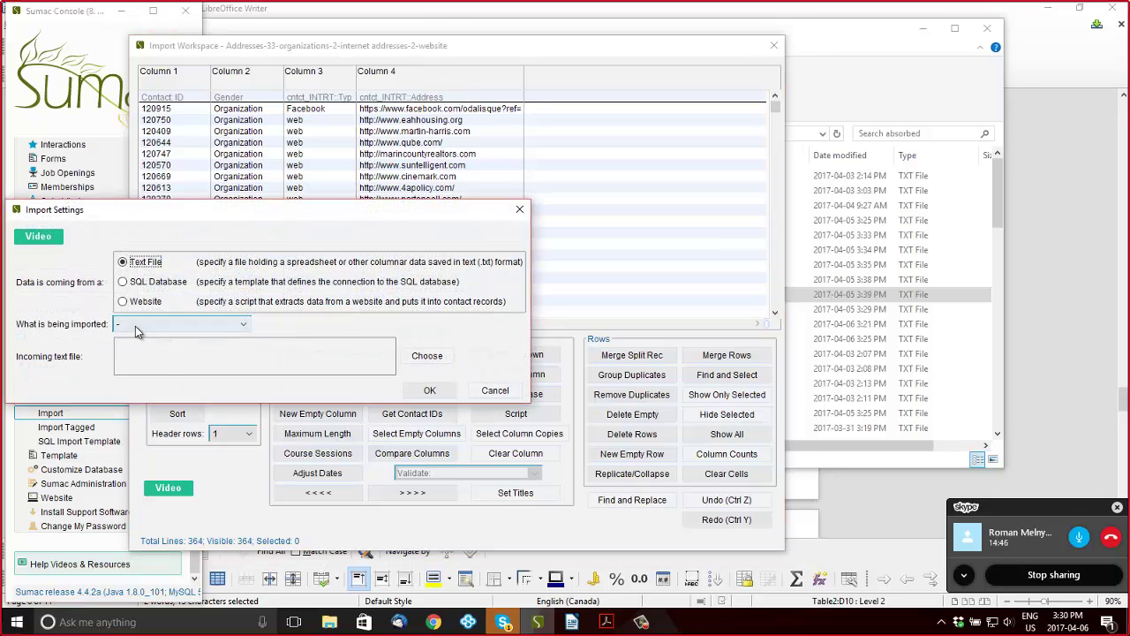
{"action": "left_click", "coordinate": [140, 324]}
{"action": "left_click", "coordinate": [135, 197]}
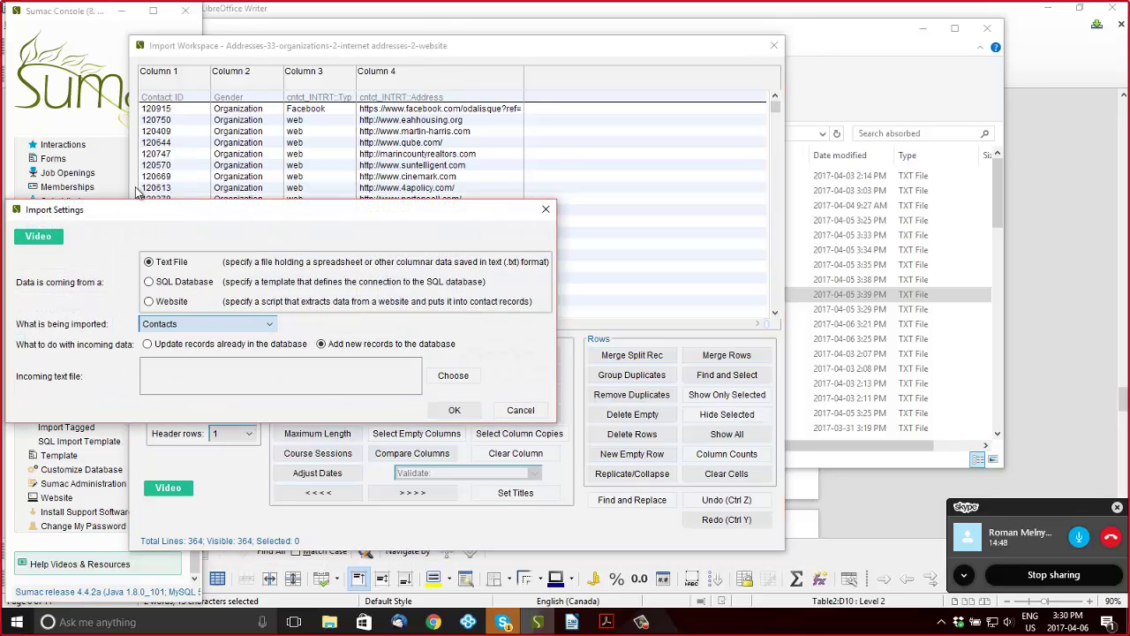
{"action": "left_click", "coordinate": [205, 344]}
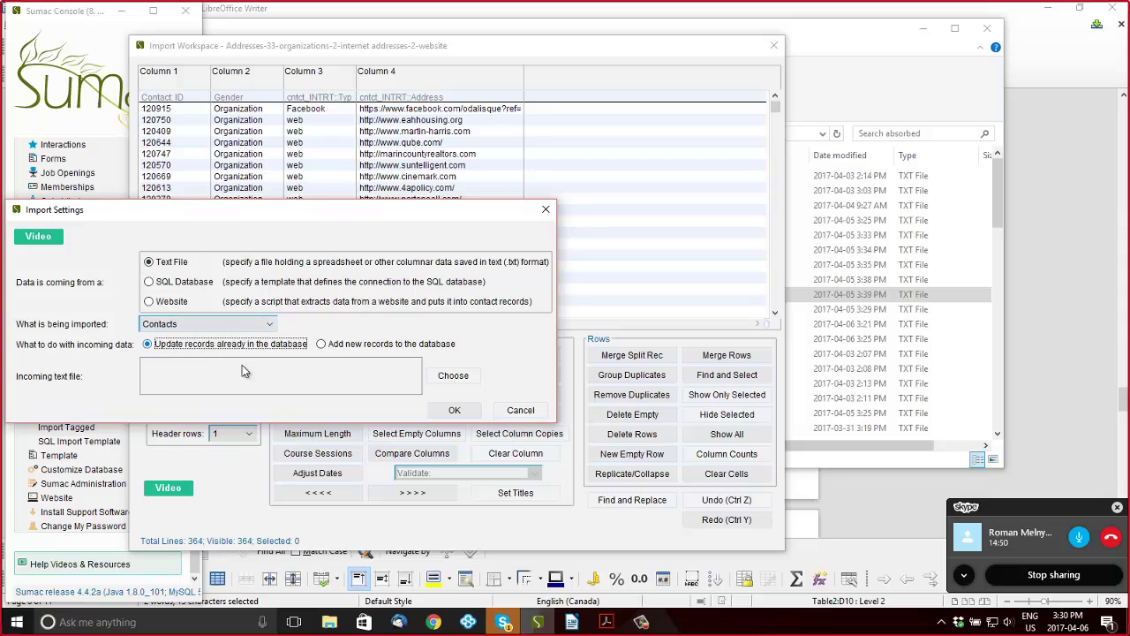
{"action": "left_click", "coordinate": [453, 376]}
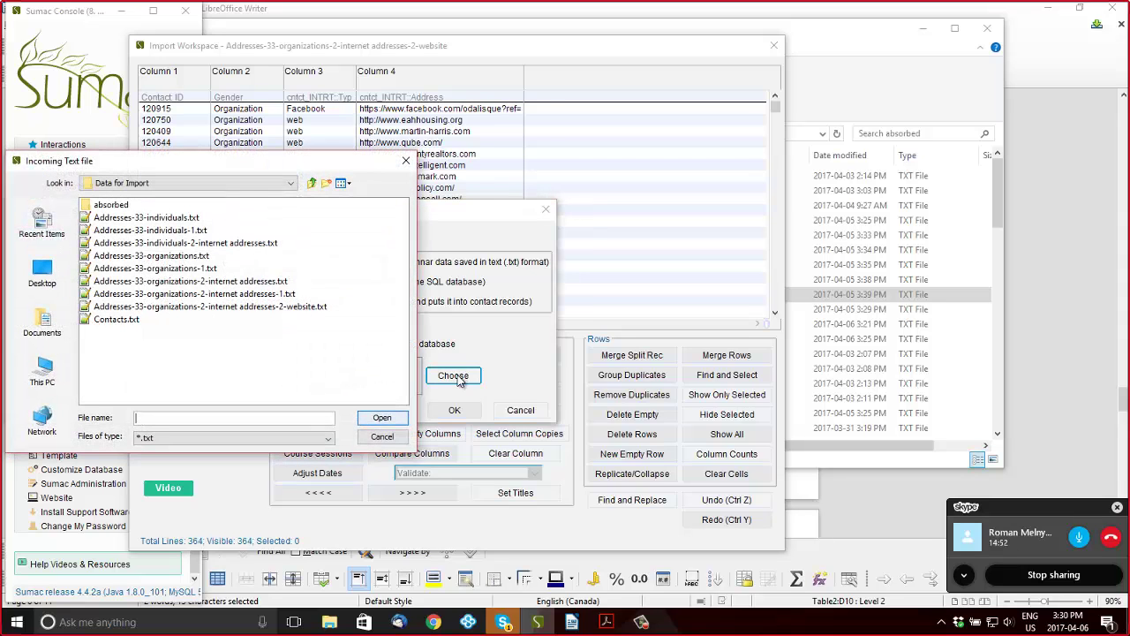
{"action": "left_click", "coordinate": [301, 307]}
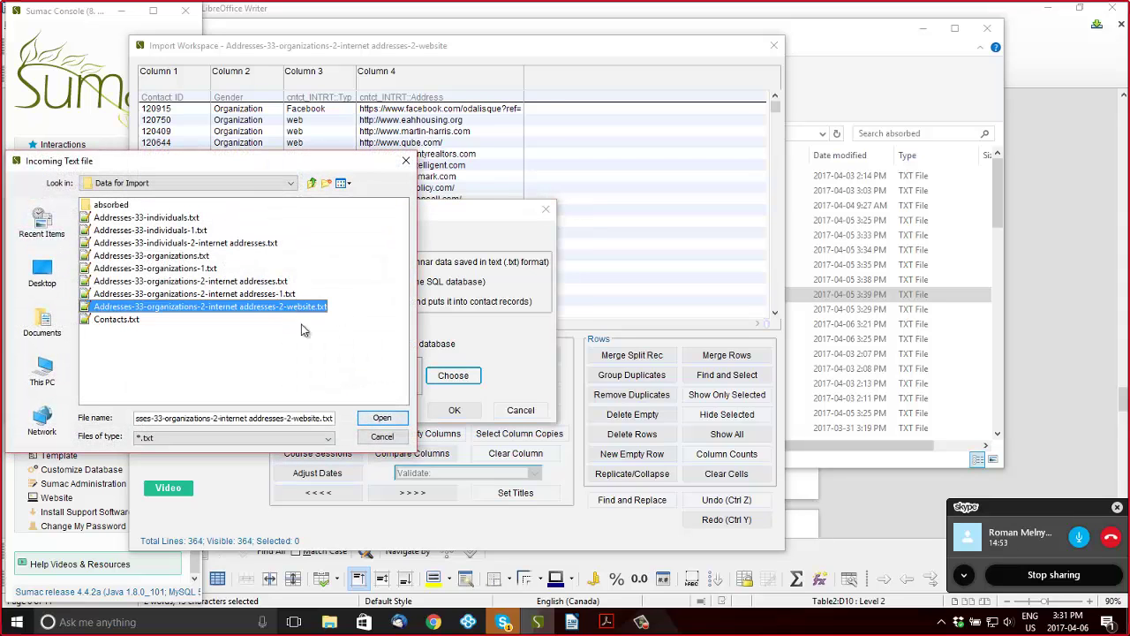
{"action": "left_click", "coordinate": [387, 418]}
{"action": "left_click", "coordinate": [456, 411]}
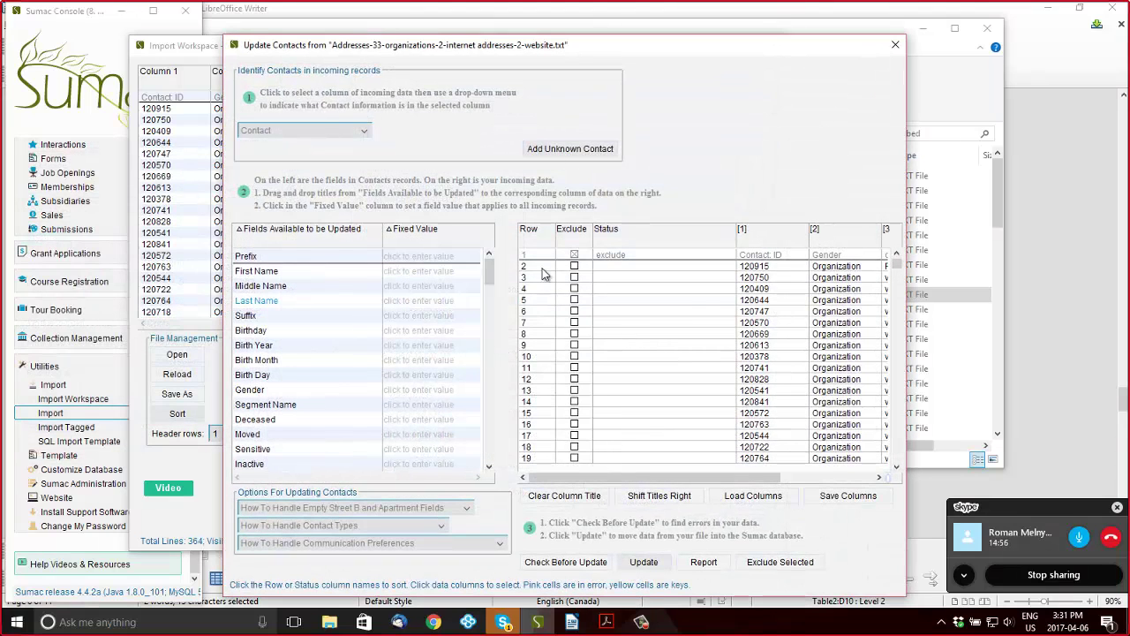
Identify contacts by Contact ID in column 1 and map the Business Website field to column 4
{"action": "left_click", "coordinate": [763, 248]}
{"action": "left_click", "coordinate": [340, 131]}
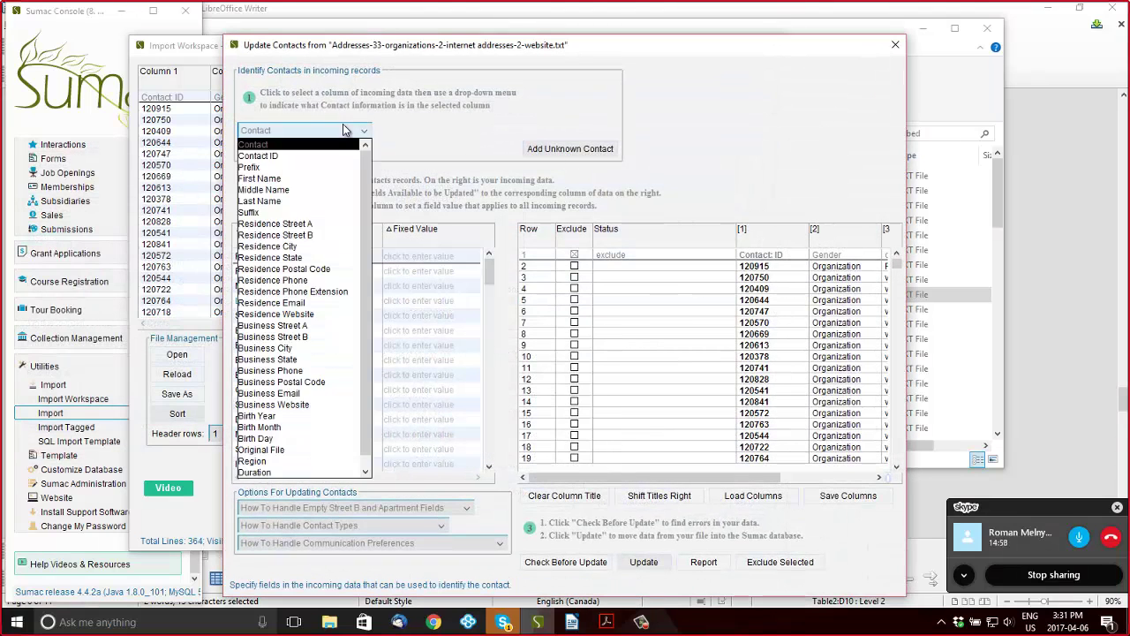
{"action": "left_click", "coordinate": [332, 163]}
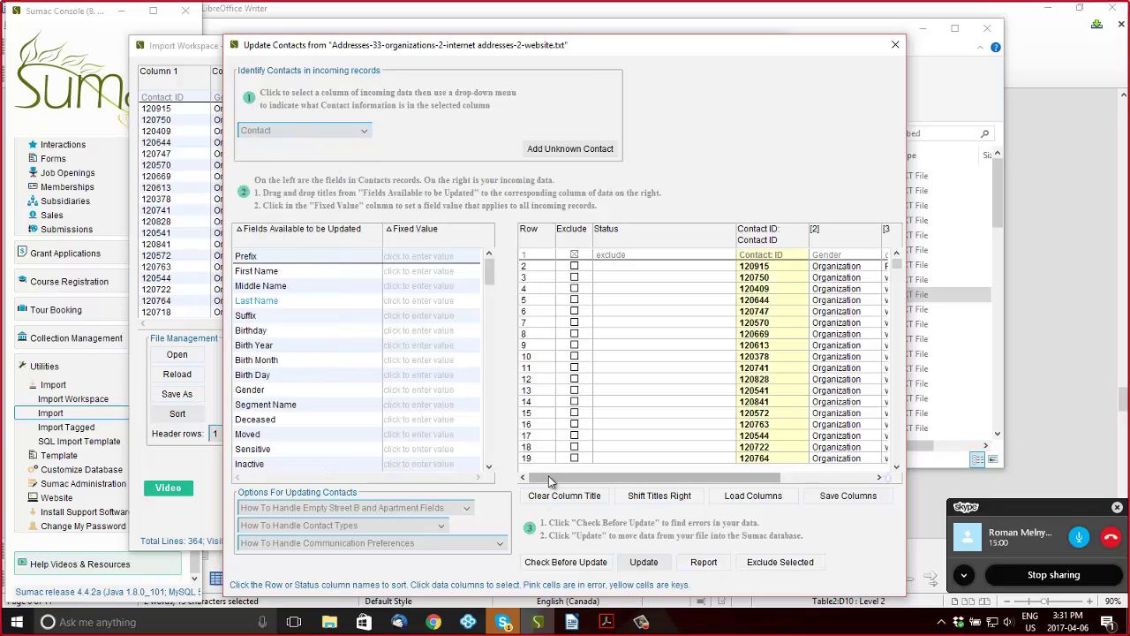
{"action": "left_click_drag", "start_coordinate": [610, 477], "coordinate": [703, 462]}
{"action": "scroll", "coordinate": [362, 378], "scroll_direction": "down", "scroll_amount": 15}
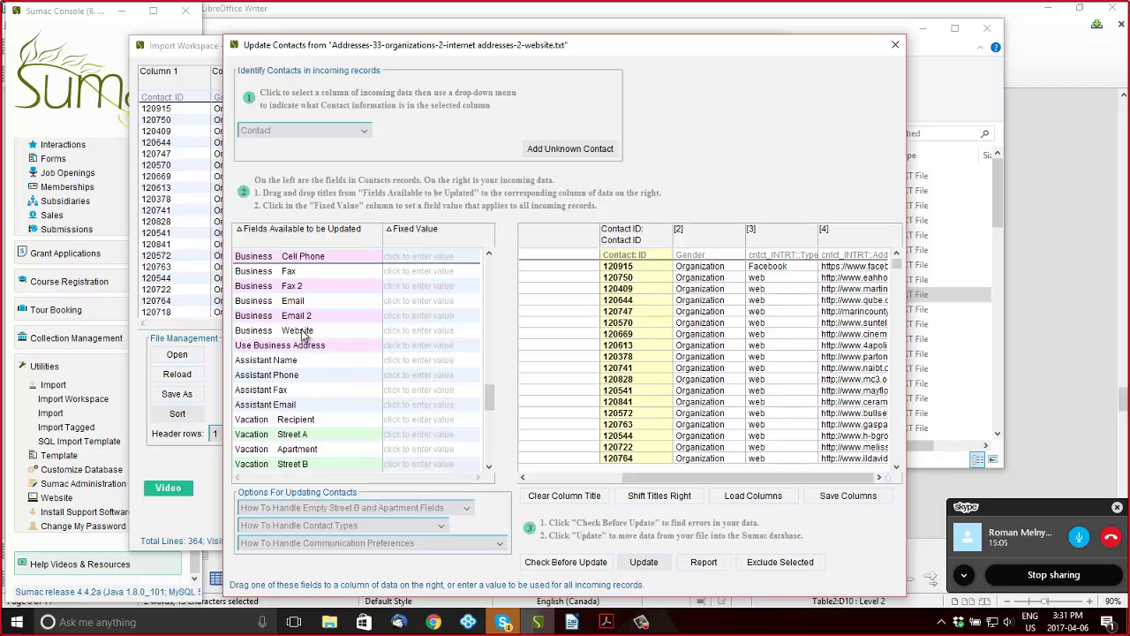
{"action": "left_click_drag", "start_coordinate": [305, 331], "coordinate": [870, 305]}
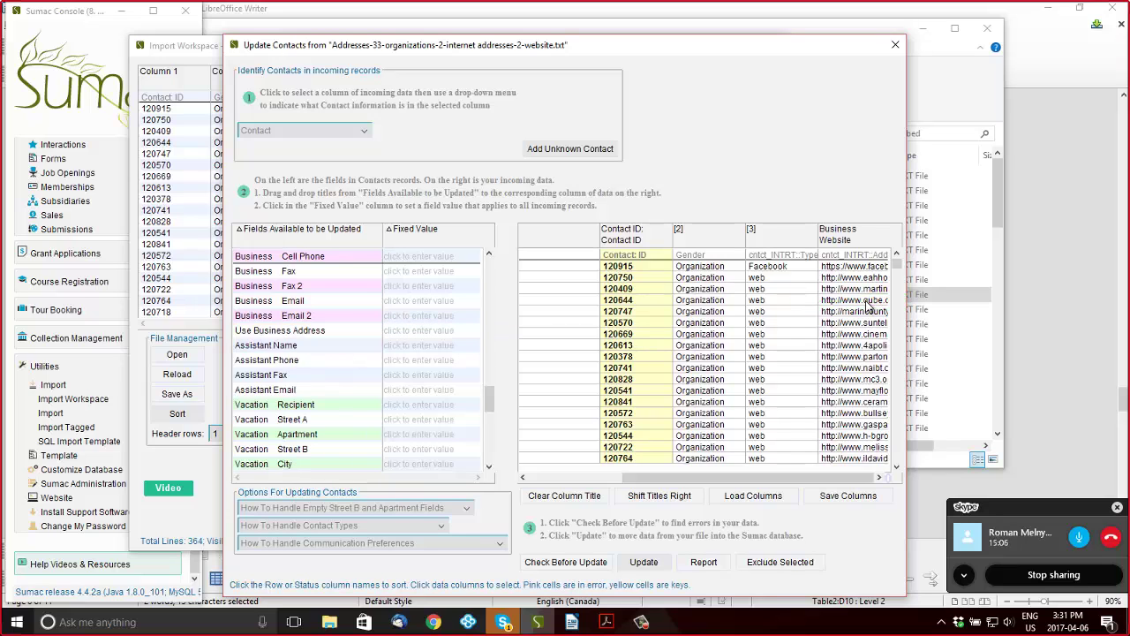
Check the mapped website data for errors, update the contact records, and close the Update Contacts window
{"action": "left_click", "coordinate": [532, 567]}
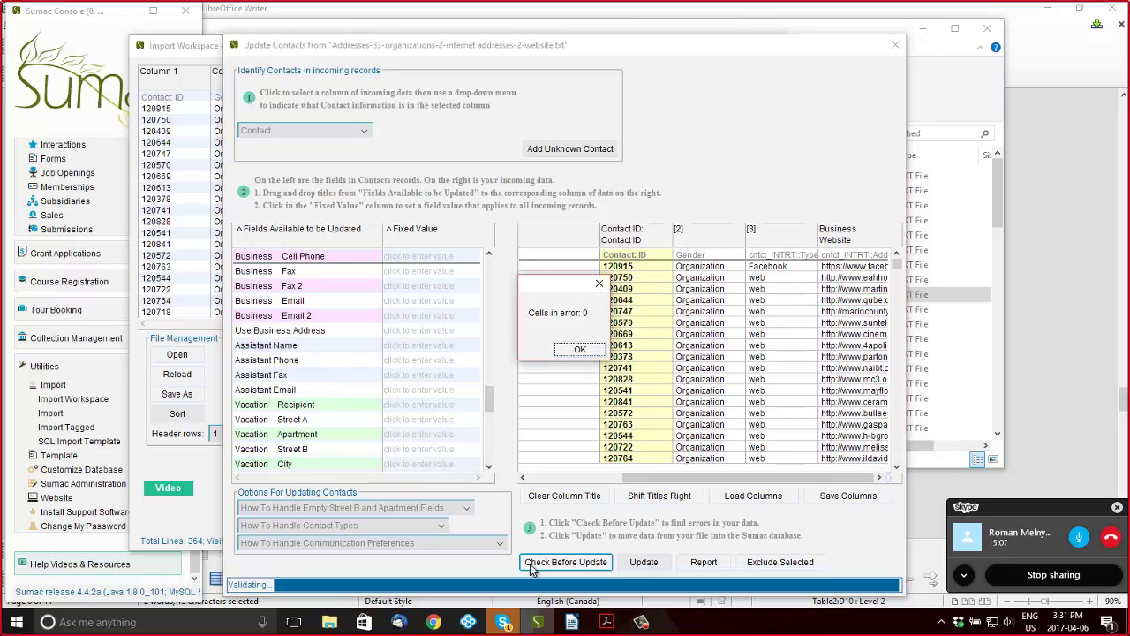
{"action": "left_click", "coordinate": [580, 349]}
{"action": "left_click", "coordinate": [641, 564]}
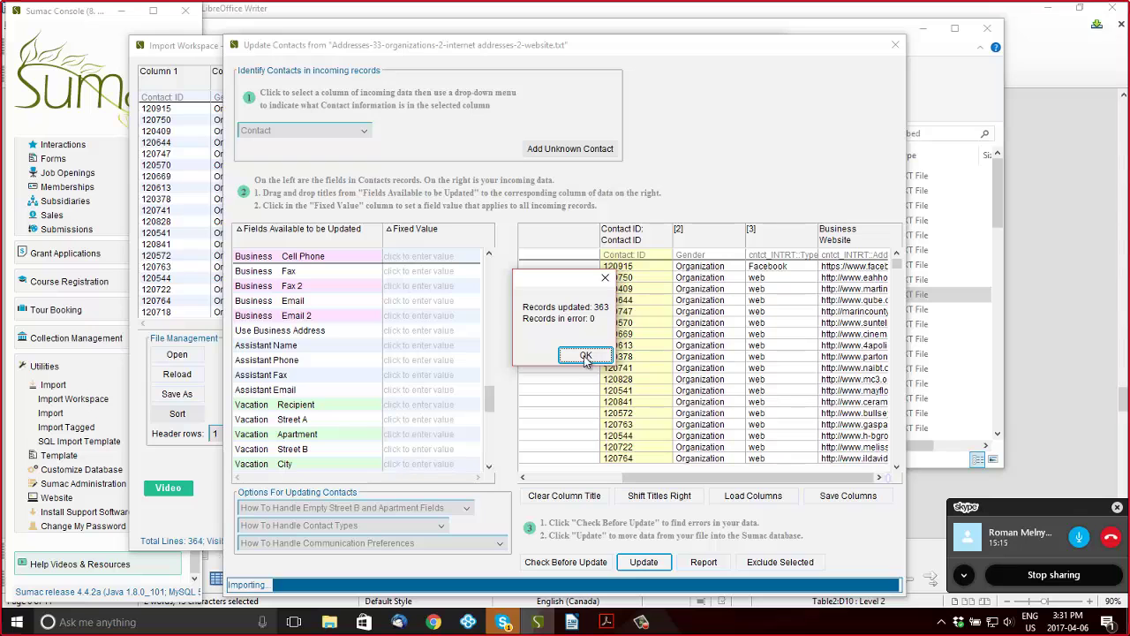
{"action": "left_click", "coordinate": [585, 354]}
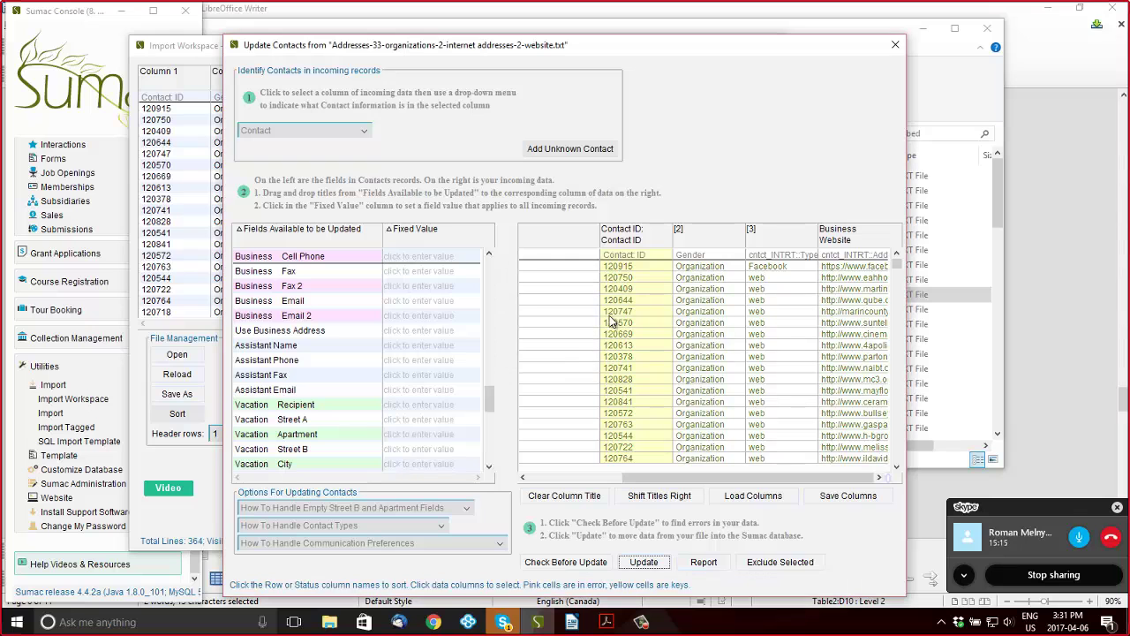
{"action": "left_click", "coordinate": [894, 48]}
Switch to File Explorer's Data for Import folder and move the three Addresses-33-organizations-2-internet addresses files, including the website file, into the absorbed folder
{"action": "scroll", "coordinate": [317, 219], "scroll_direction": "down", "scroll_amount": 4}
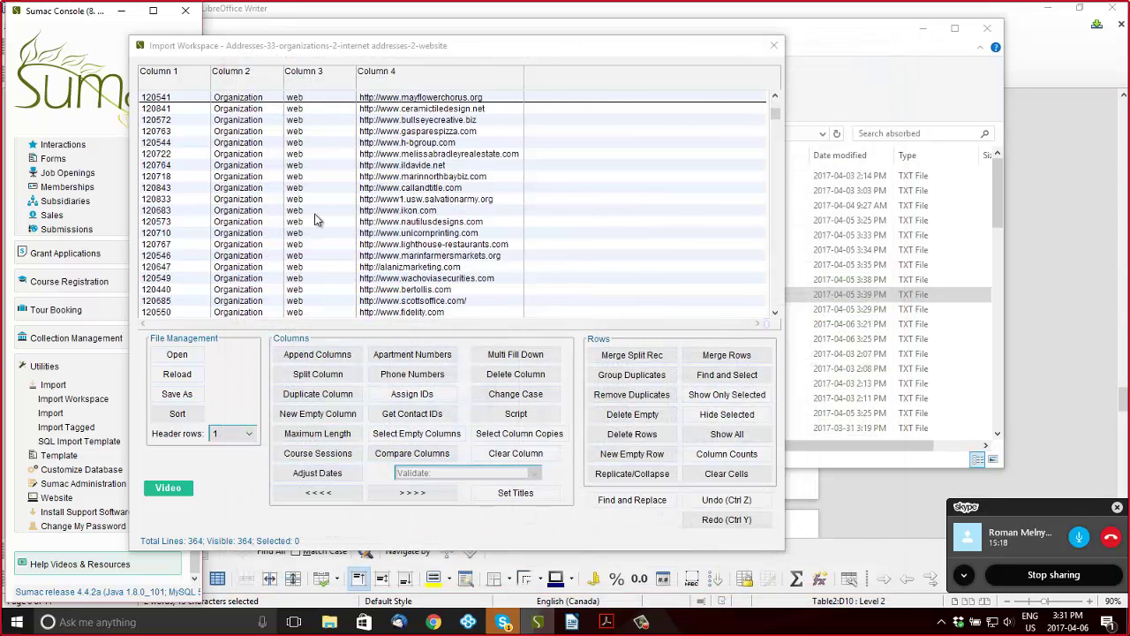
{"action": "scroll", "coordinate": [316, 219], "scroll_direction": "up", "scroll_amount": 4}
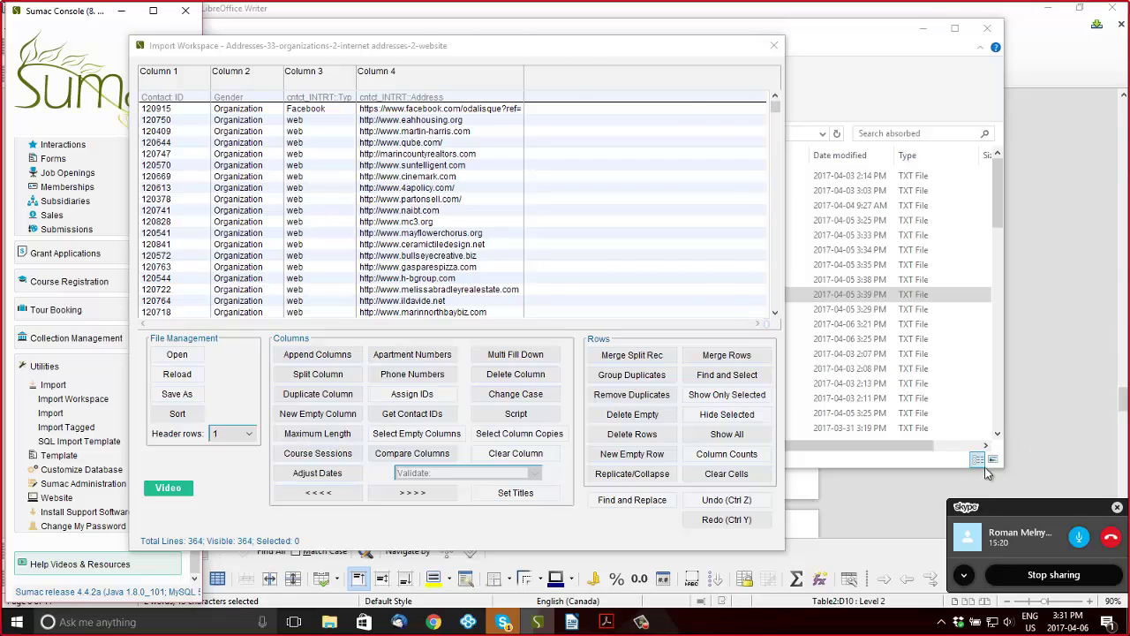
{"action": "left_click", "coordinate": [888, 498]}
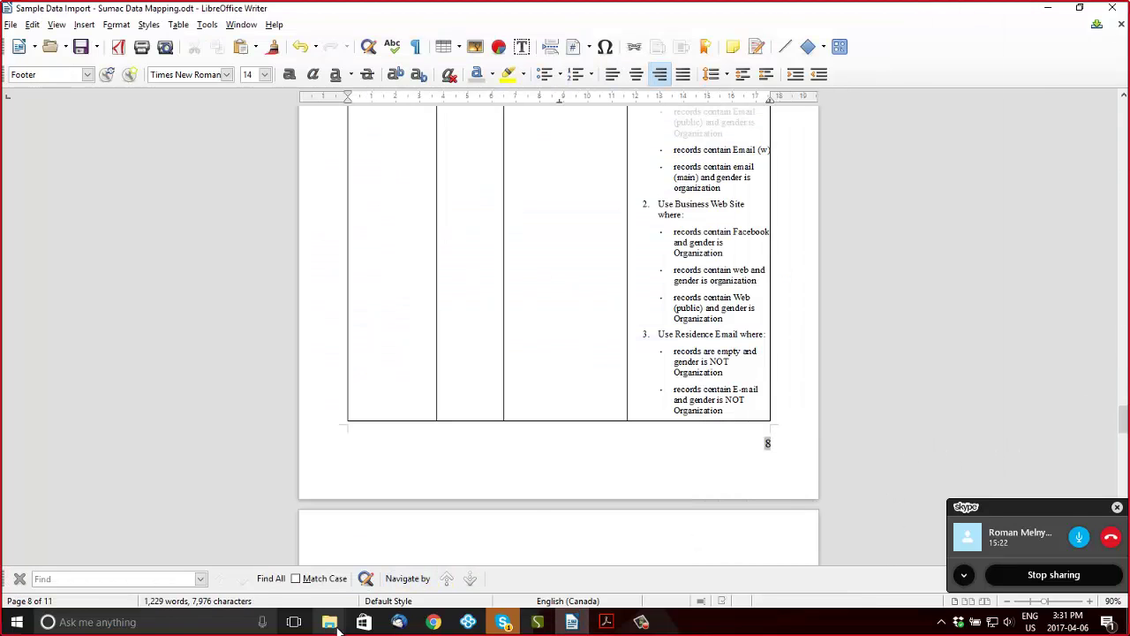
{"action": "mouse_move", "coordinate": [334, 625]}
{"action": "left_click", "coordinate": [228, 590]}
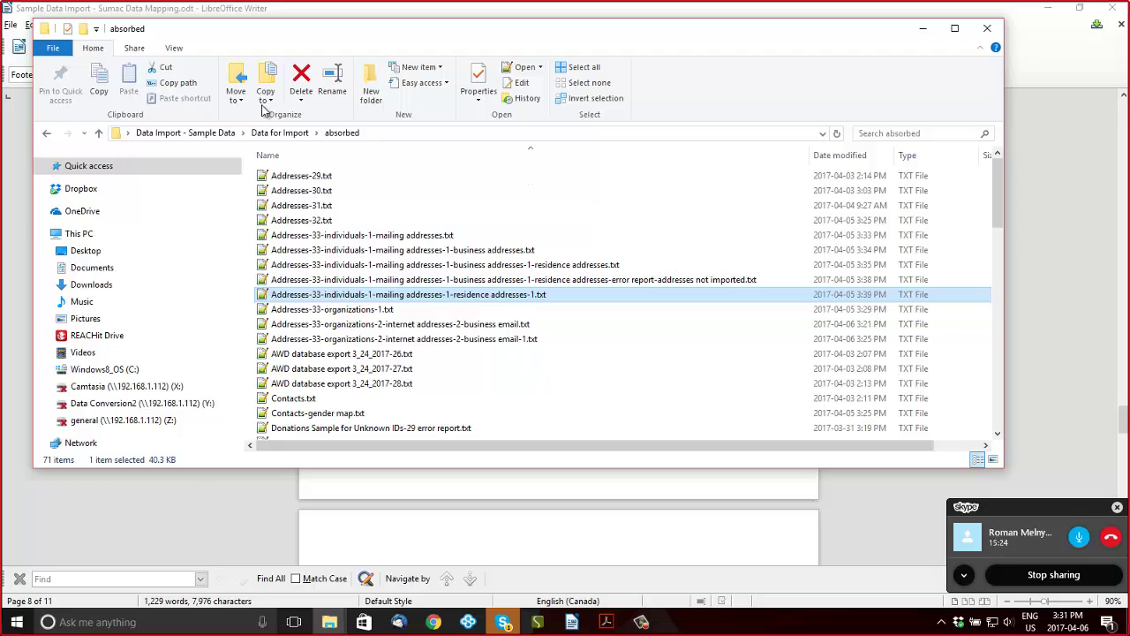
{"action": "left_click", "coordinate": [279, 133]}
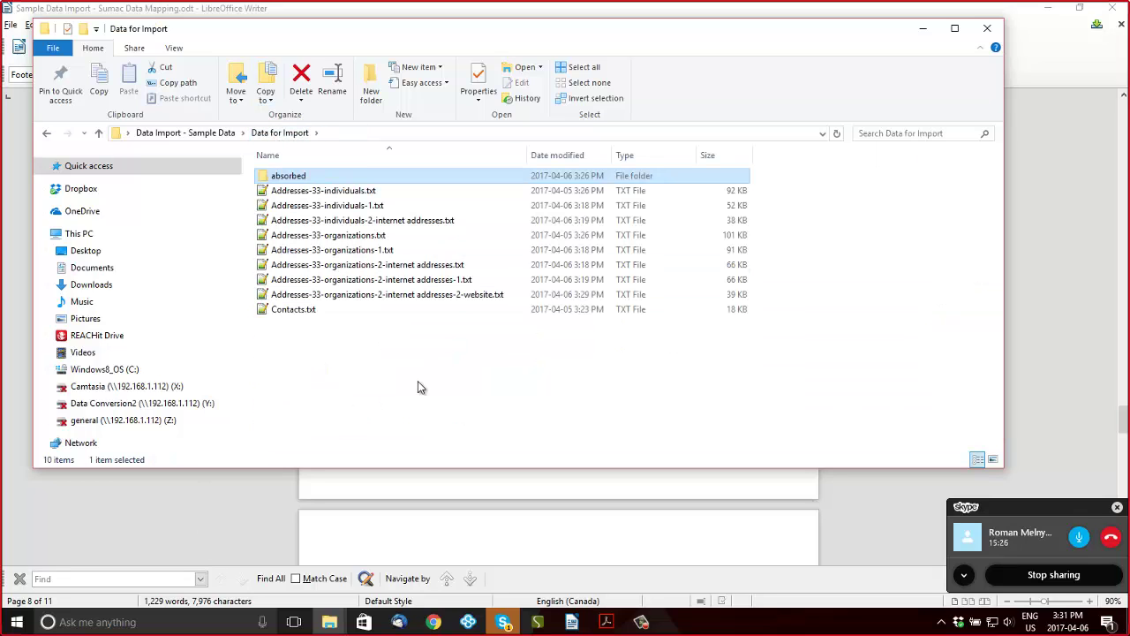
{"action": "left_click", "coordinate": [407, 296]}
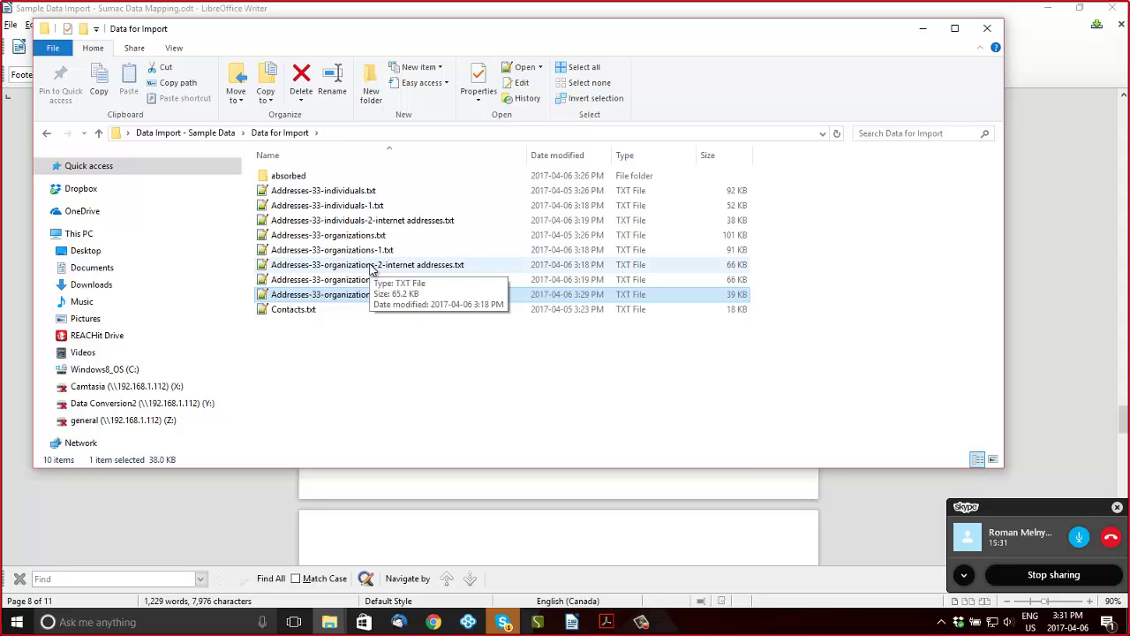
{"action": "left_click", "coordinate": [373, 266], "text": "shift"}
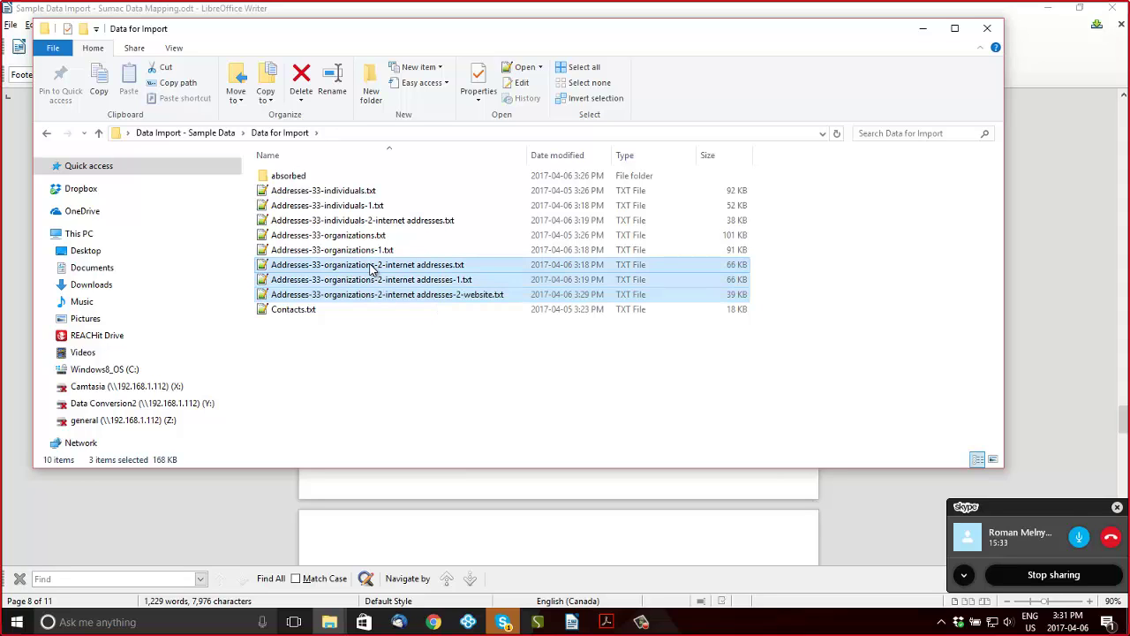
{"action": "left_click_drag", "start_coordinate": [371, 270], "coordinate": [334, 186]}
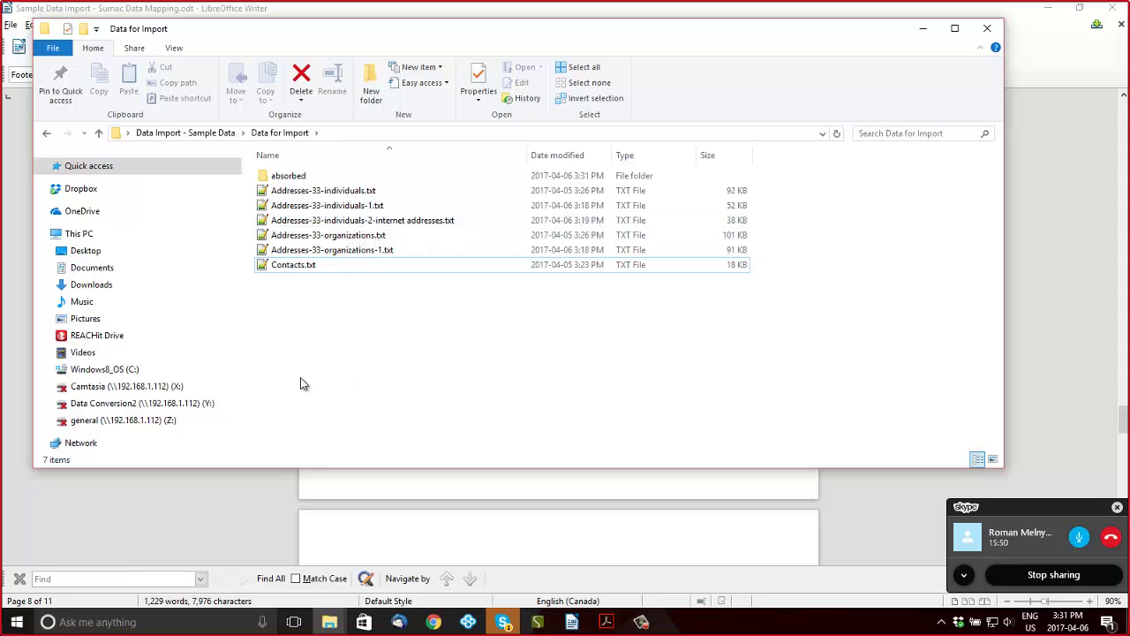
Check the remaining Addresses-33 files against the absorbed folder's contents, and return to the Data for Import folder
{"action": "left_click", "coordinate": [313, 191]}
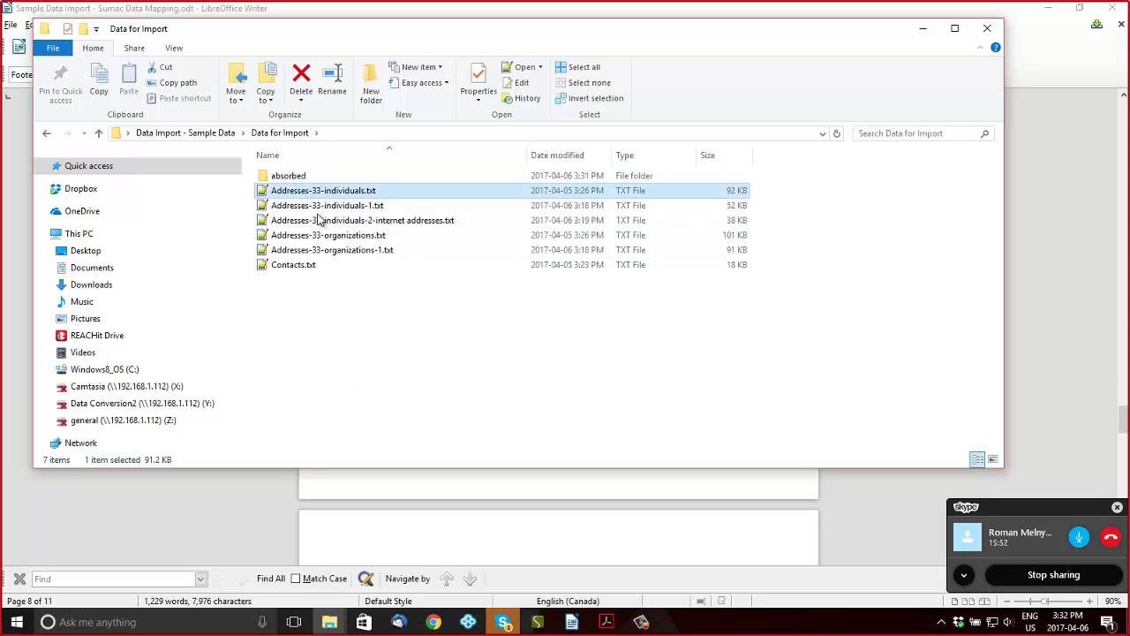
{"action": "left_click", "coordinate": [349, 251], "text": "shift"}
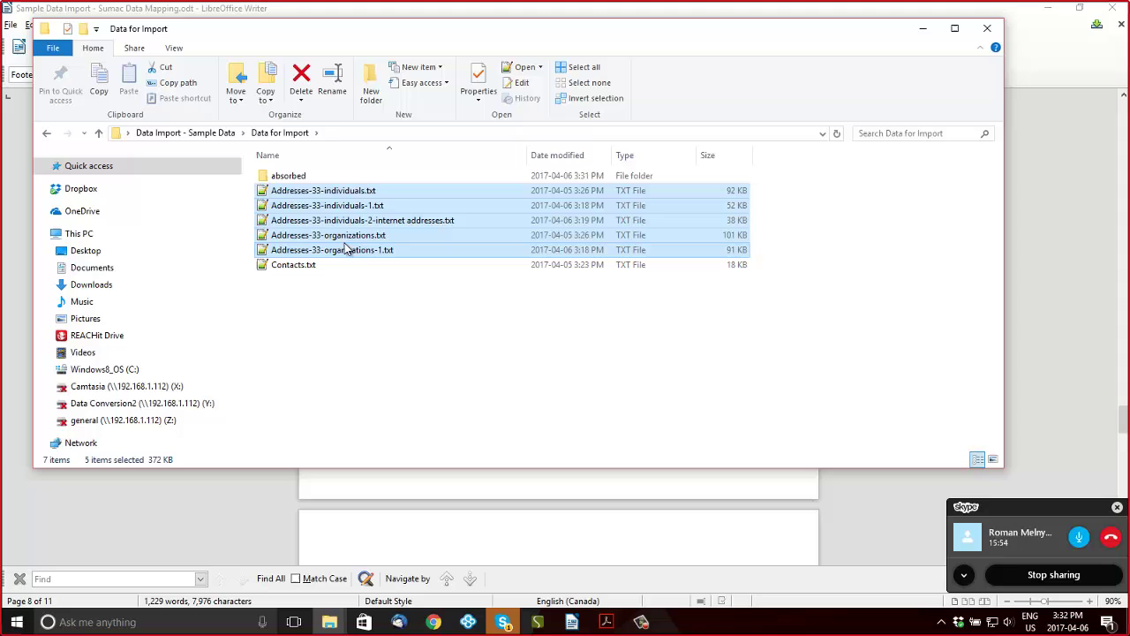
{"action": "double_click", "coordinate": [301, 181]}
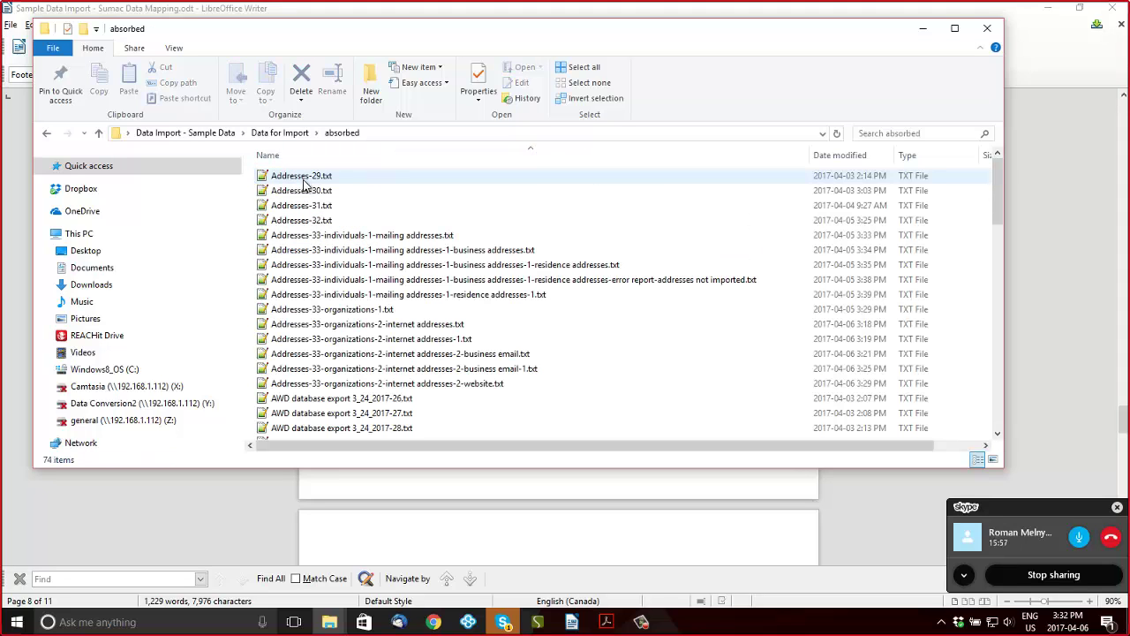
{"action": "key", "text": "alt+Left"}
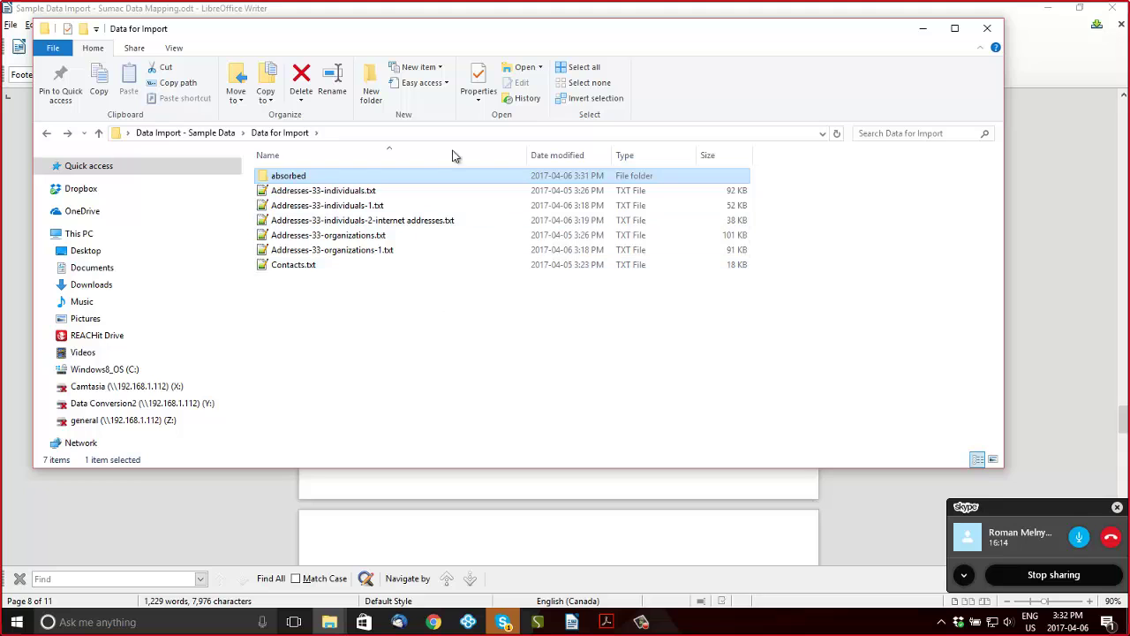
Switch to the Sumac Data Mapping document in LibreOffice Writer and review the cntct_INTRT::Type rules for internet addresses
{"action": "left_click", "coordinate": [494, 543]}
{"action": "scroll", "coordinate": [365, 434], "scroll_direction": "up", "scroll_amount": 10}
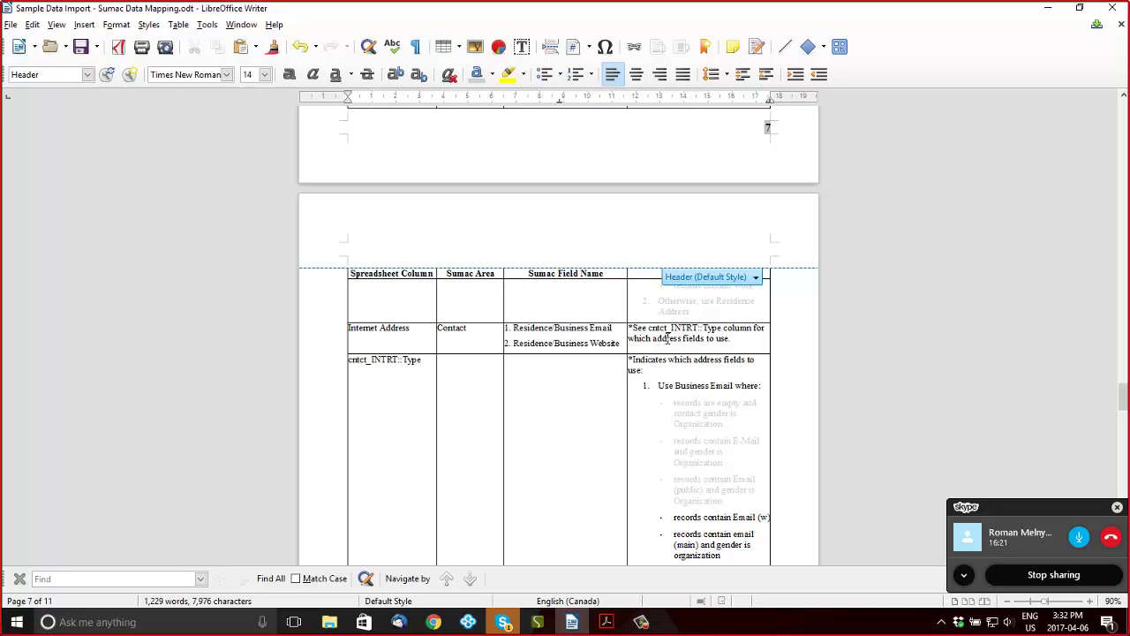
{"action": "scroll", "coordinate": [671, 416], "scroll_direction": "down", "scroll_amount": 4}
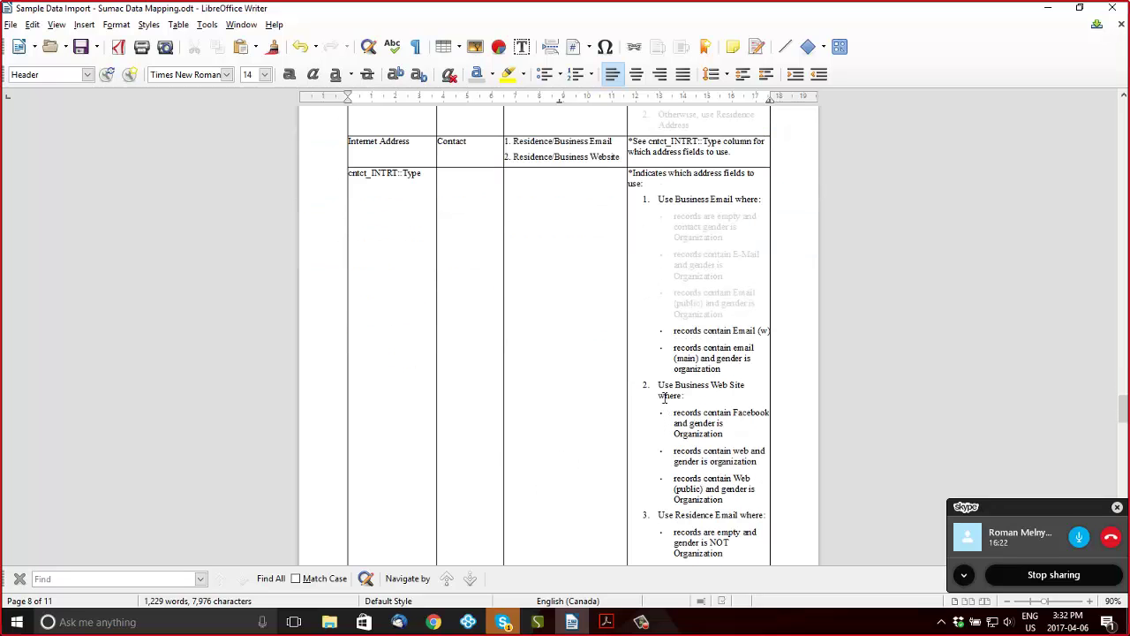
Grey out the whole "Use Business Web Site where" rule with its three sub-bullets in the Details column and save the document
{"action": "left_click", "coordinate": [655, 388]}
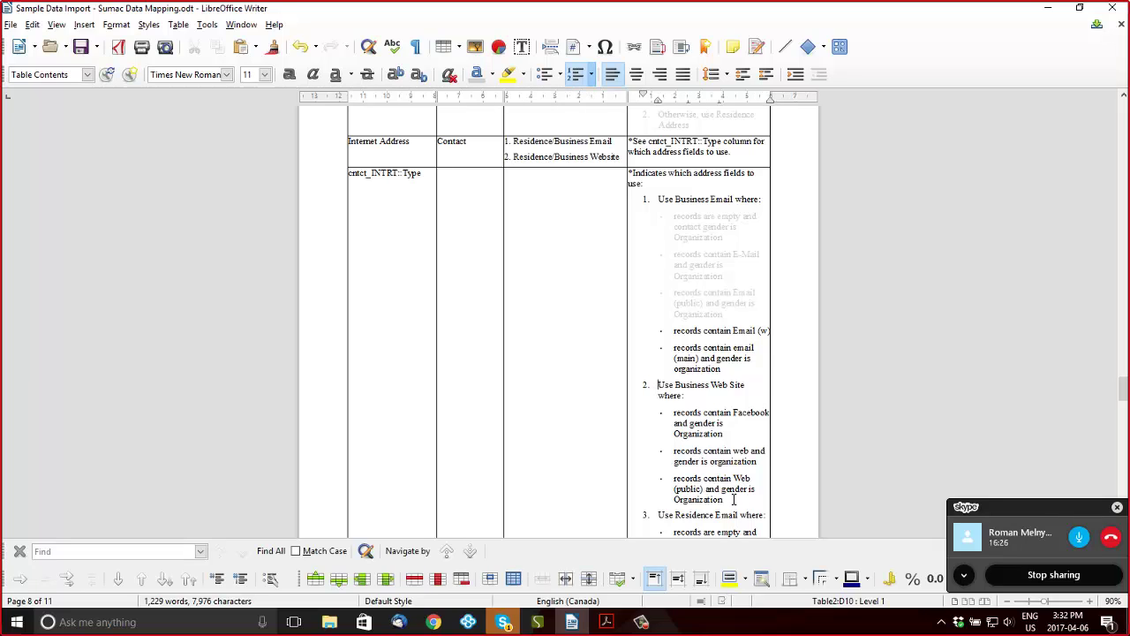
{"action": "left_click", "coordinate": [733, 500], "text": "shift"}
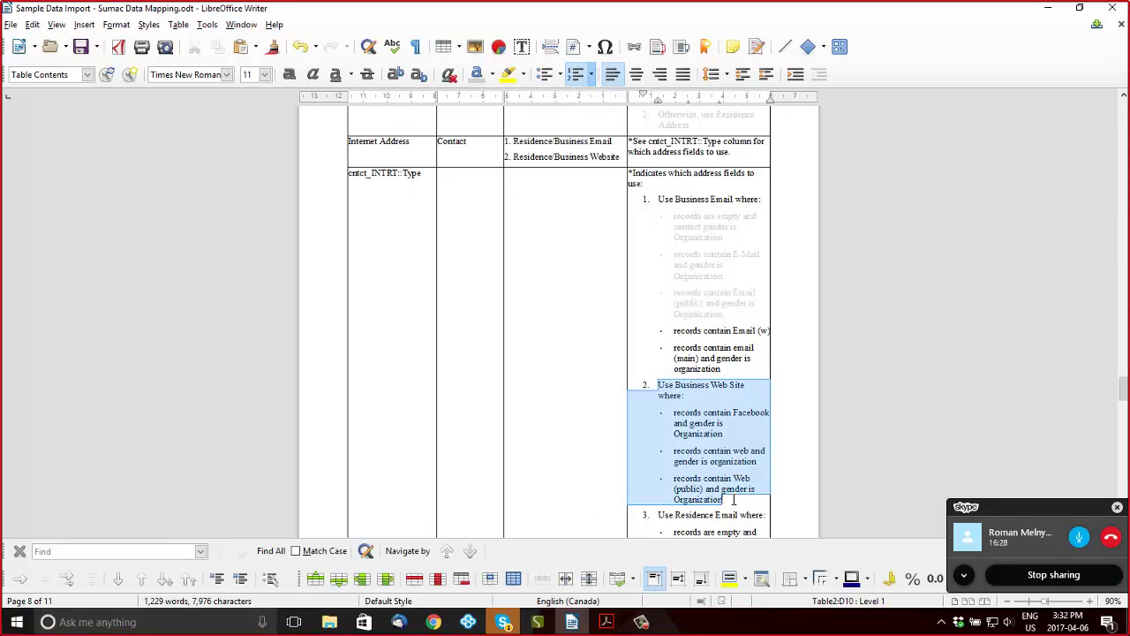
{"action": "left_click", "coordinate": [473, 78]}
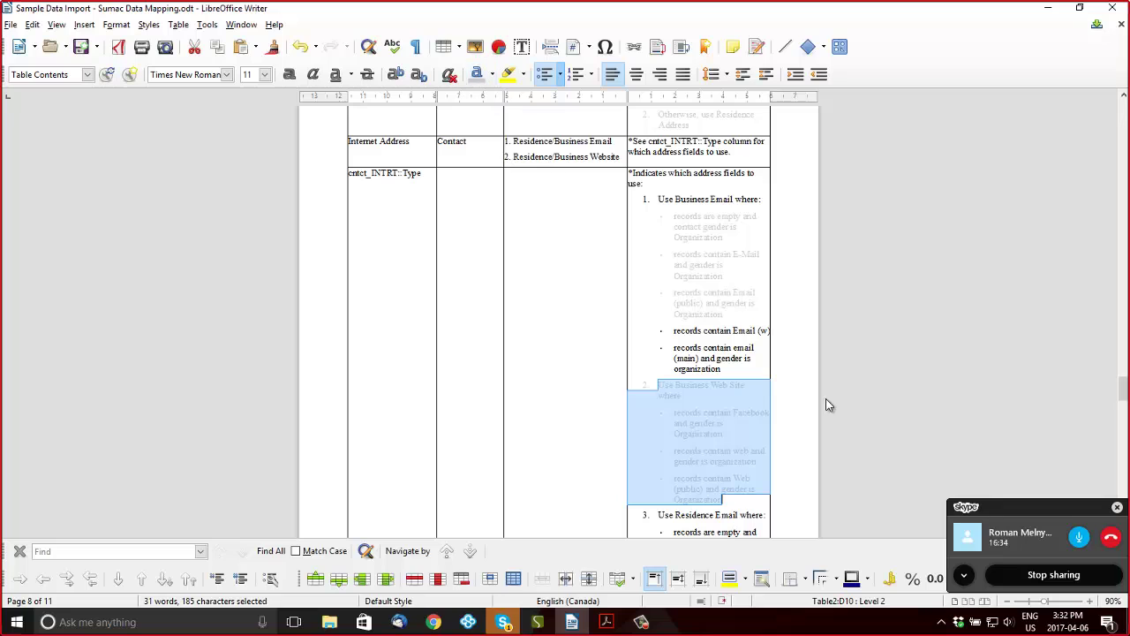
{"action": "left_click", "coordinate": [730, 451]}
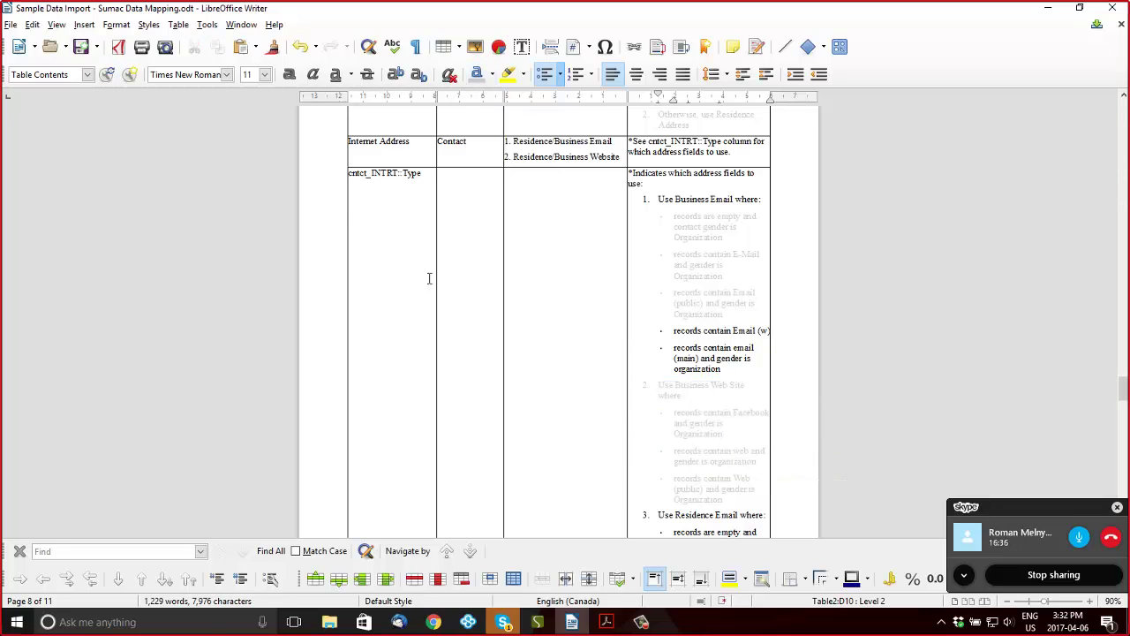
{"action": "left_click", "coordinate": [80, 46]}
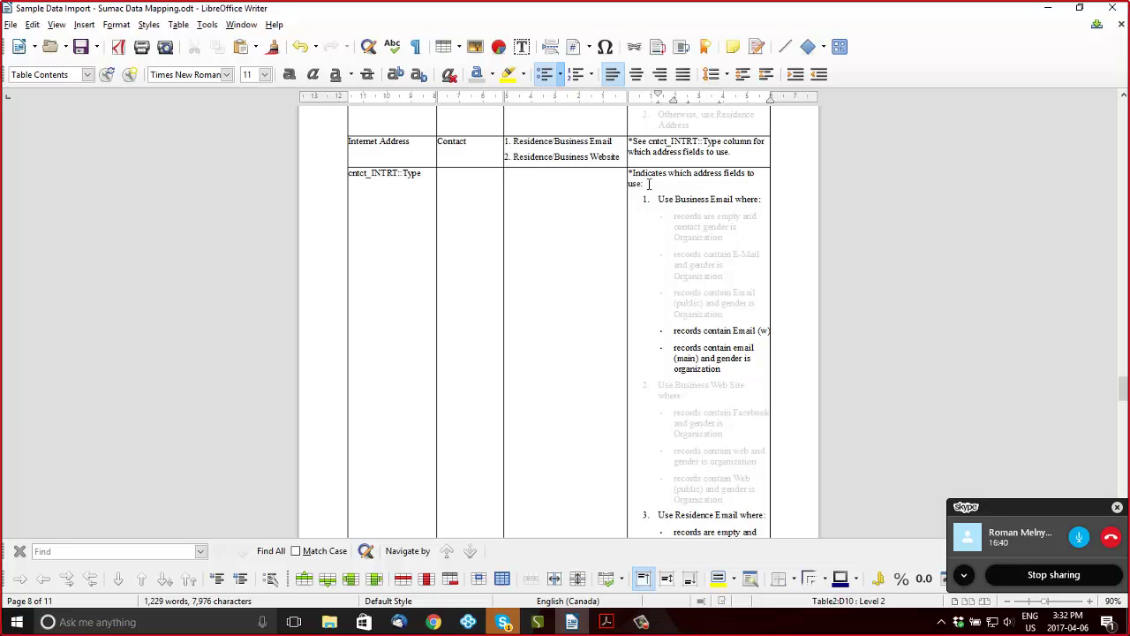
Review the cntct_INTRT::Type rules for business email, residence email and residence web site to find those still unprocessed
{"action": "triple_click", "coordinate": [747, 193]}
{"action": "left_click_drag", "start_coordinate": [684, 332], "coordinate": [680, 369]}
{"action": "scroll", "coordinate": [680, 371], "scroll_direction": "down", "scroll_amount": 4}
{"action": "scroll", "coordinate": [693, 331], "scroll_direction": "down", "scroll_amount": 7}
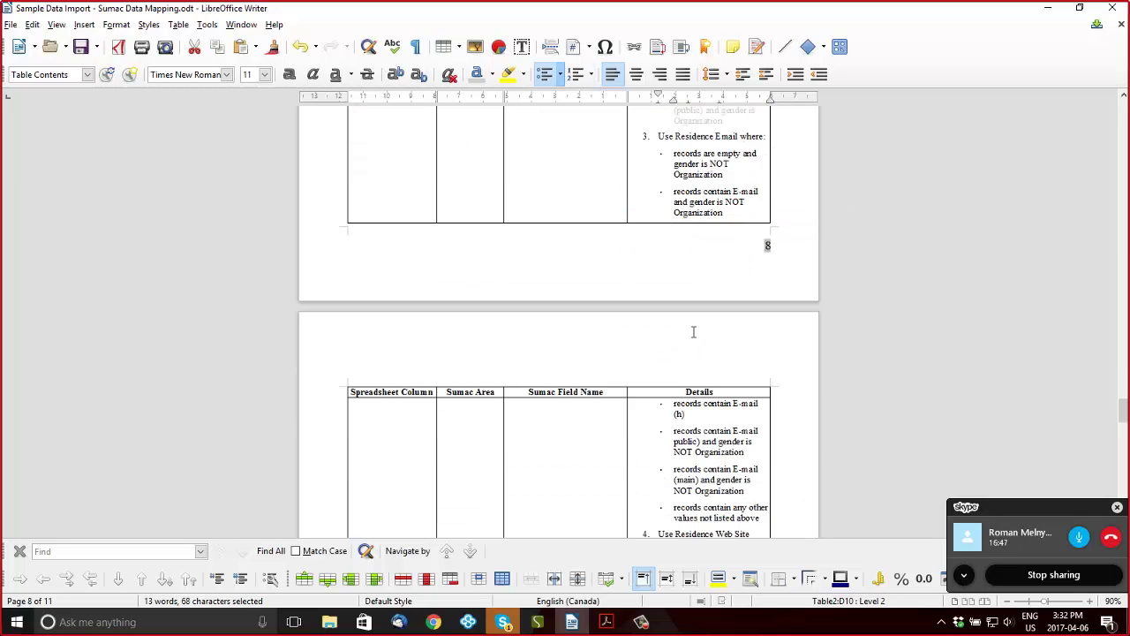
{"action": "scroll", "coordinate": [693, 331], "scroll_direction": "up", "scroll_amount": 10}
{"action": "left_click", "coordinate": [694, 365]}
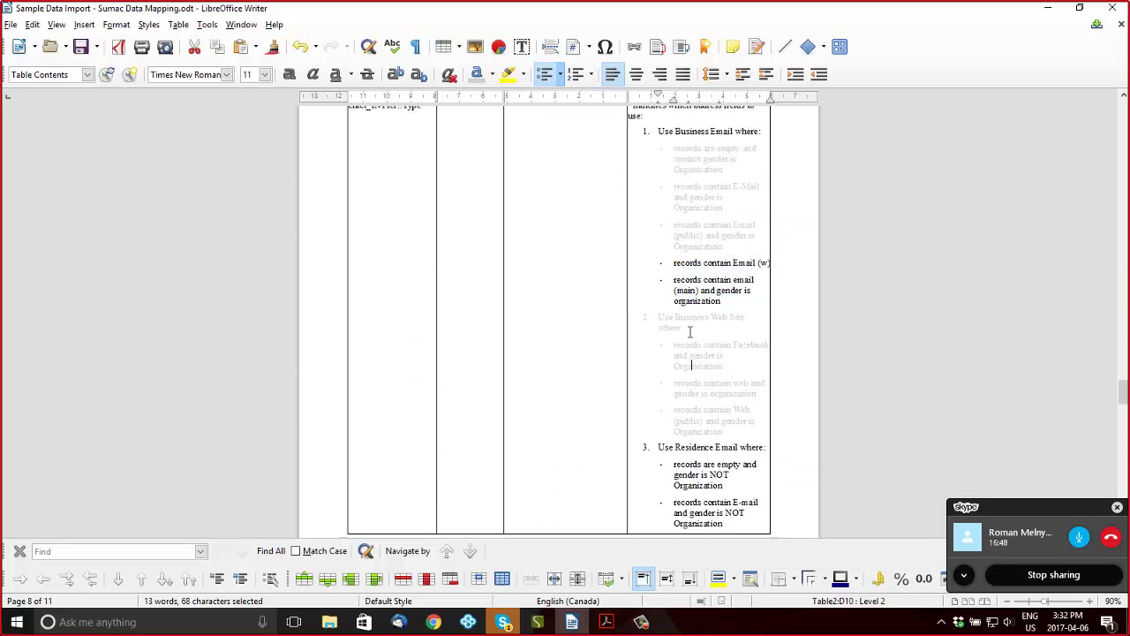
{"action": "scroll", "coordinate": [681, 353], "scroll_direction": "down", "scroll_amount": 8}
{"action": "scroll", "coordinate": [702, 403], "scroll_direction": "down", "scroll_amount": 3}
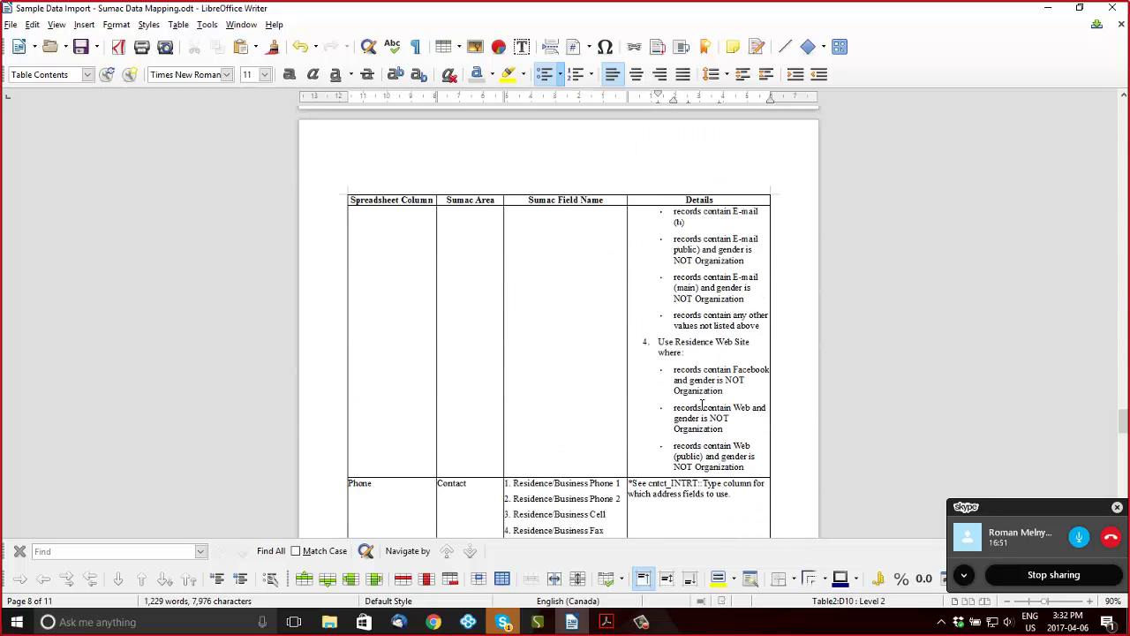
{"action": "scroll", "coordinate": [702, 404], "scroll_direction": "up", "scroll_amount": 10}
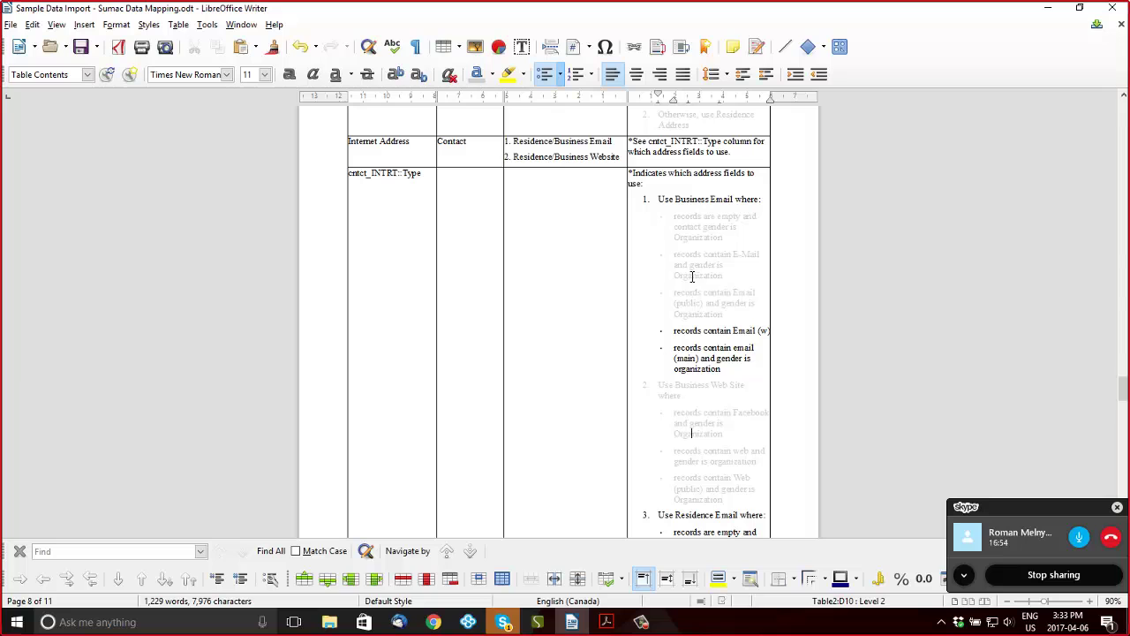
{"action": "left_click_drag", "start_coordinate": [658, 198], "coordinate": [744, 323]}
{"action": "left_click", "coordinate": [742, 318]}
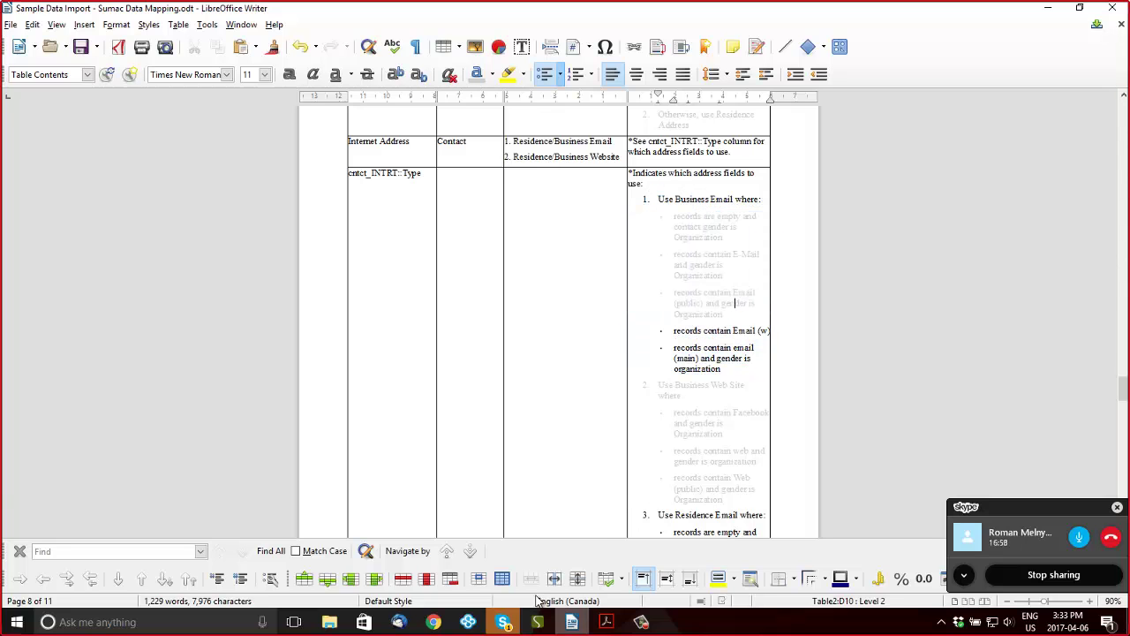
Switch to Sumac, open "Addresses-33-individuals-2-internet addresses.txt" in the Import Workspace replacing the current data, and sort it by the cntct_INTRT::Type column
{"action": "left_click", "coordinate": [537, 622]}
{"action": "left_click", "coordinate": [177, 354]}
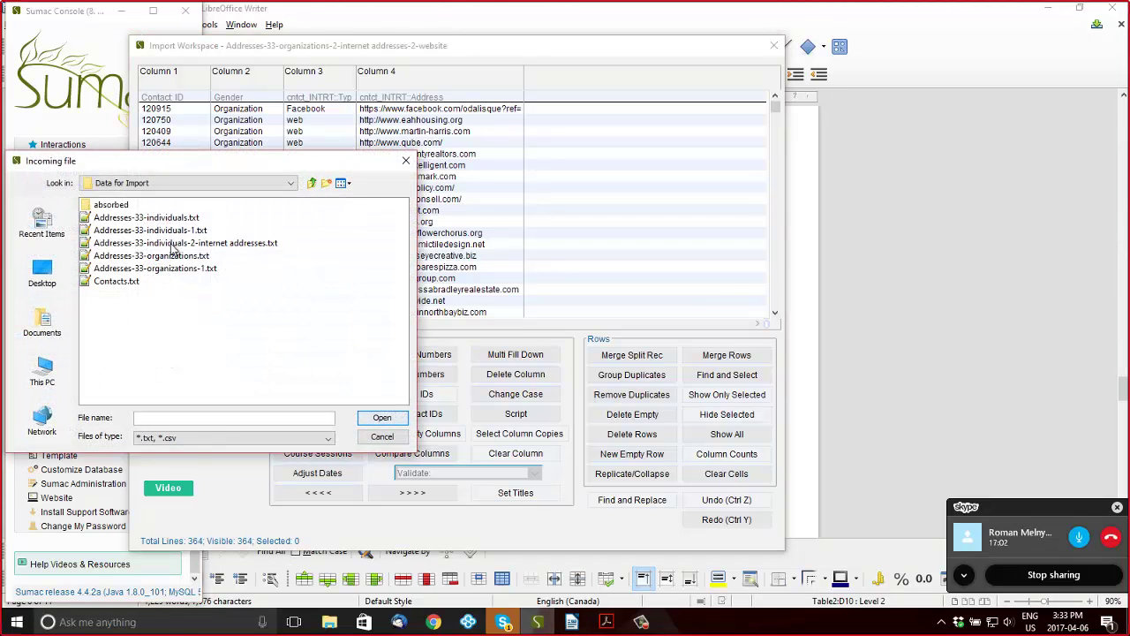
{"action": "double_click", "coordinate": [171, 250]}
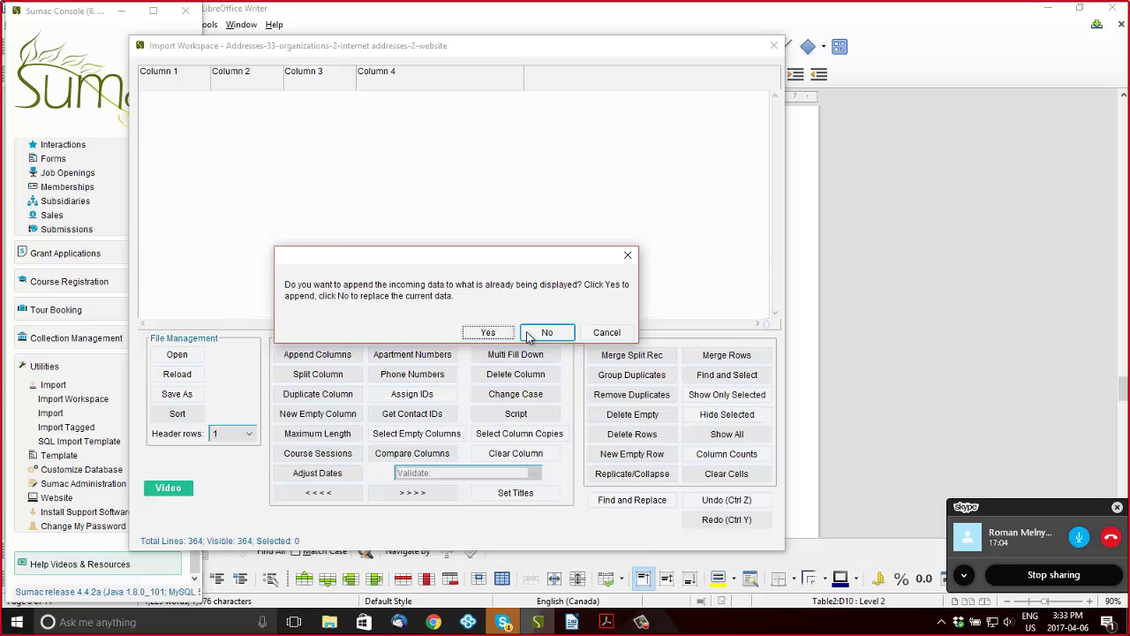
{"action": "left_click", "coordinate": [537, 334]}
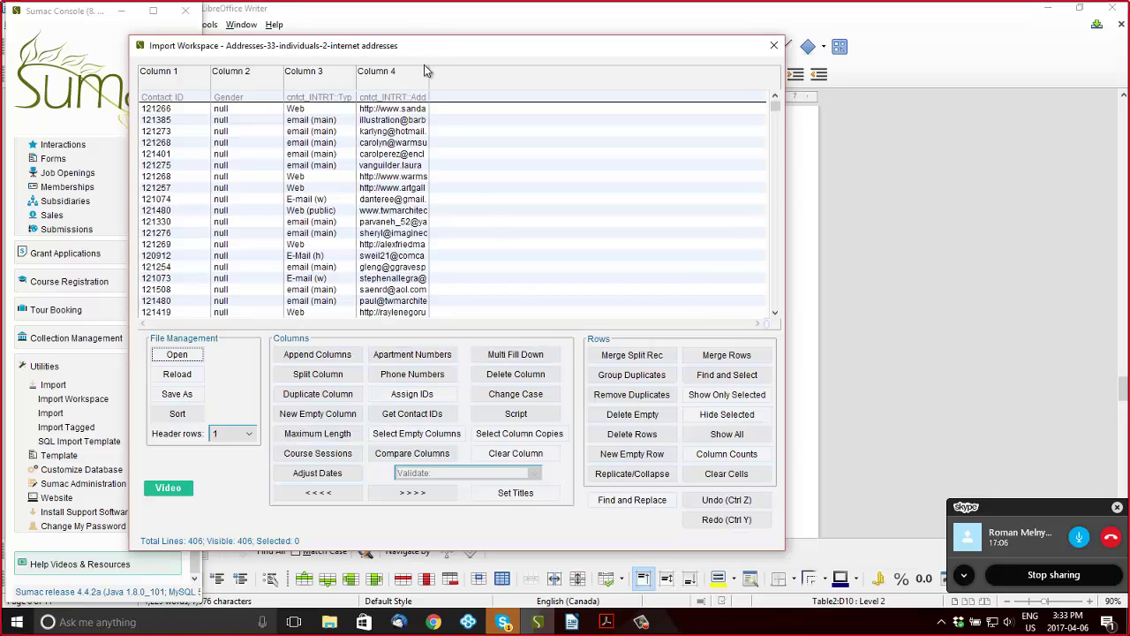
{"action": "left_click", "coordinate": [324, 78]}
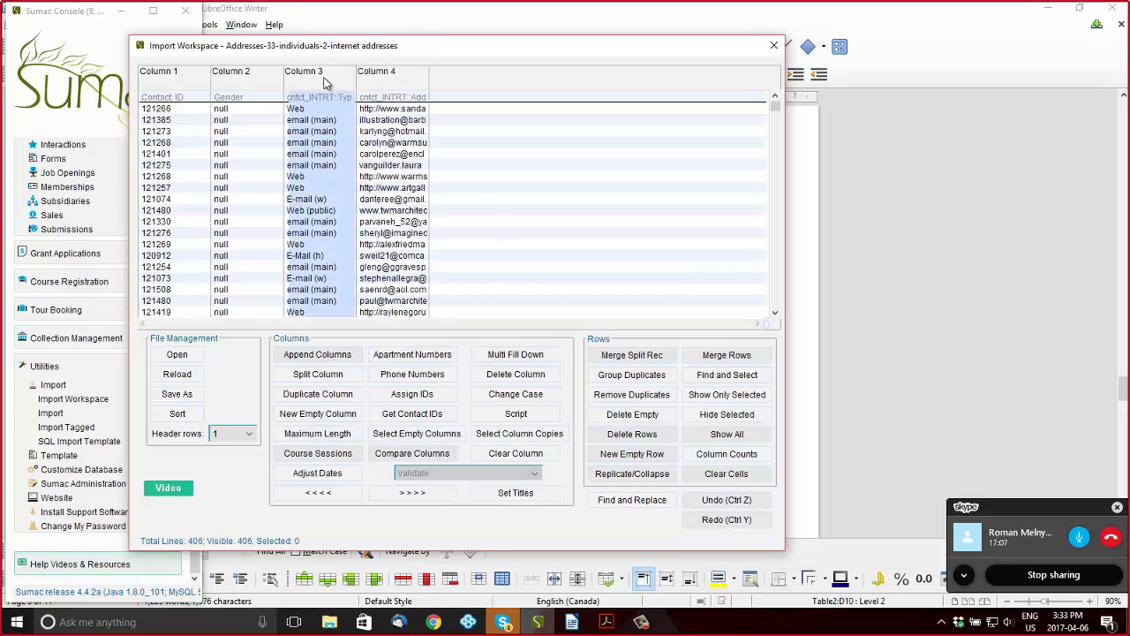
{"action": "left_click", "coordinate": [182, 415]}
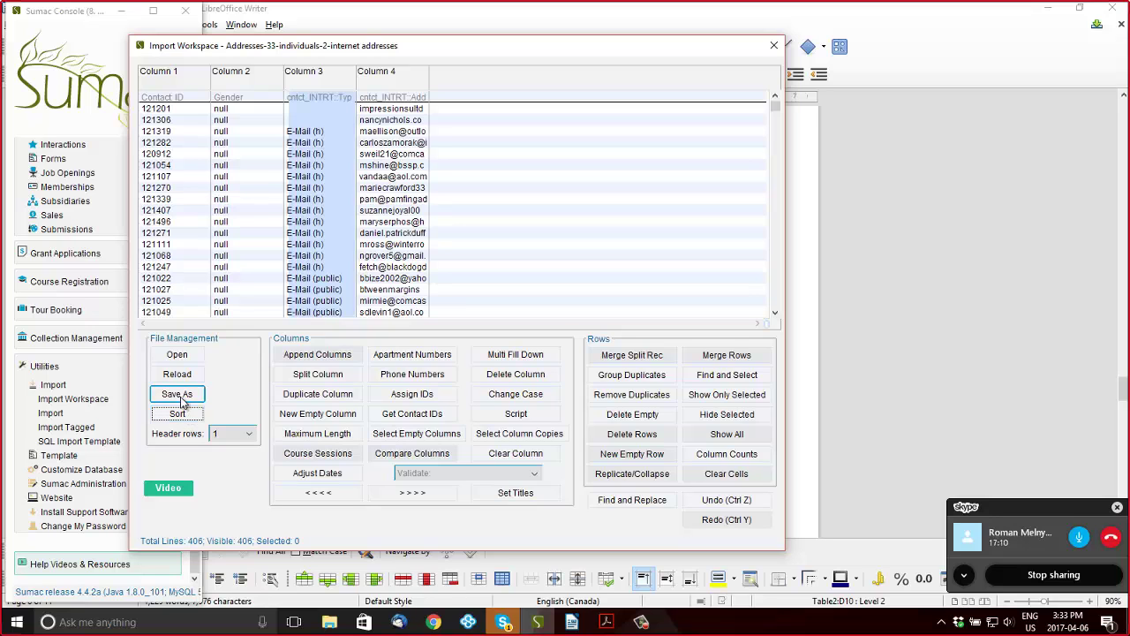
Save the sorted data as "Addresses-33-individuals-2-internet addresses-1.txt" and widen the cntct_INTRT::Address column to fit the full addresses
{"action": "left_click", "coordinate": [179, 395]}
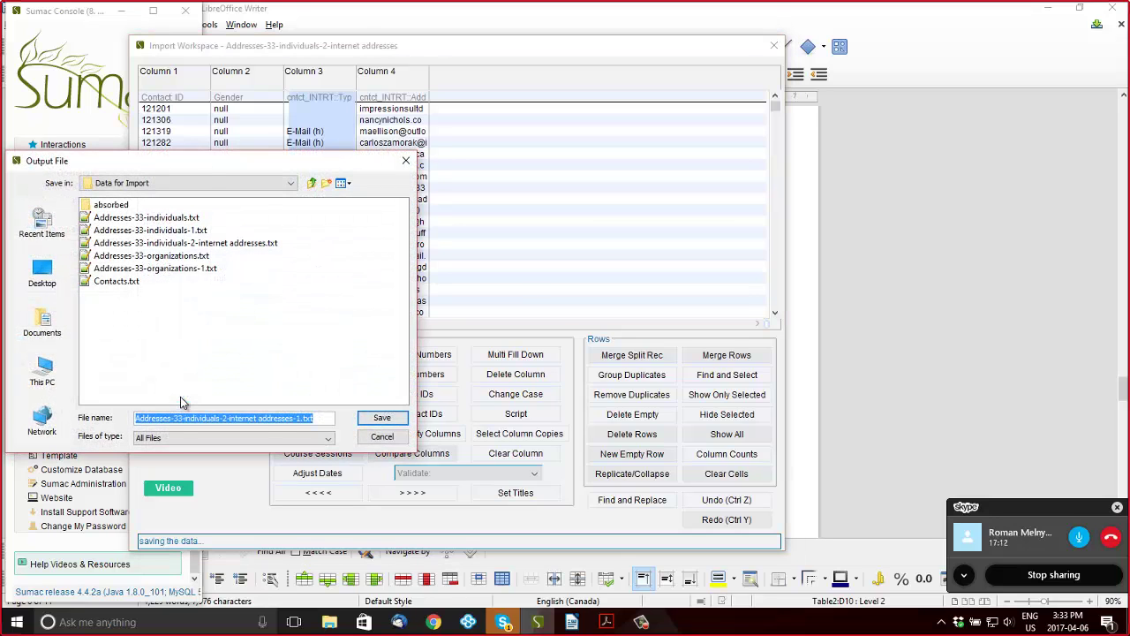
{"action": "key", "text": "Return"}
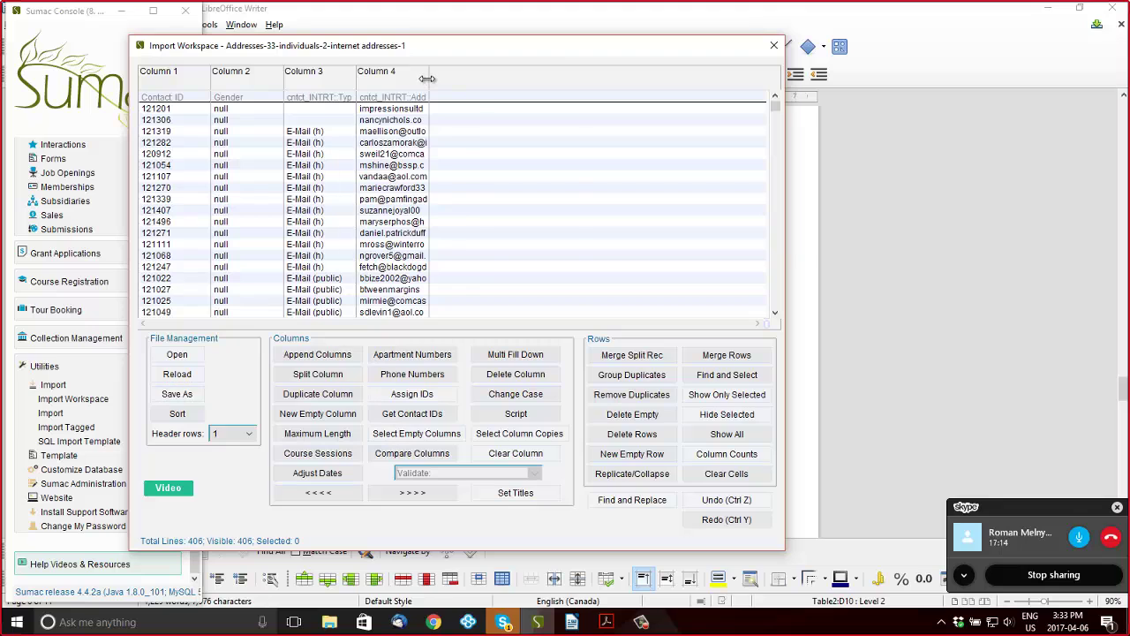
{"action": "left_click_drag", "start_coordinate": [428, 78], "coordinate": [565, 81]}
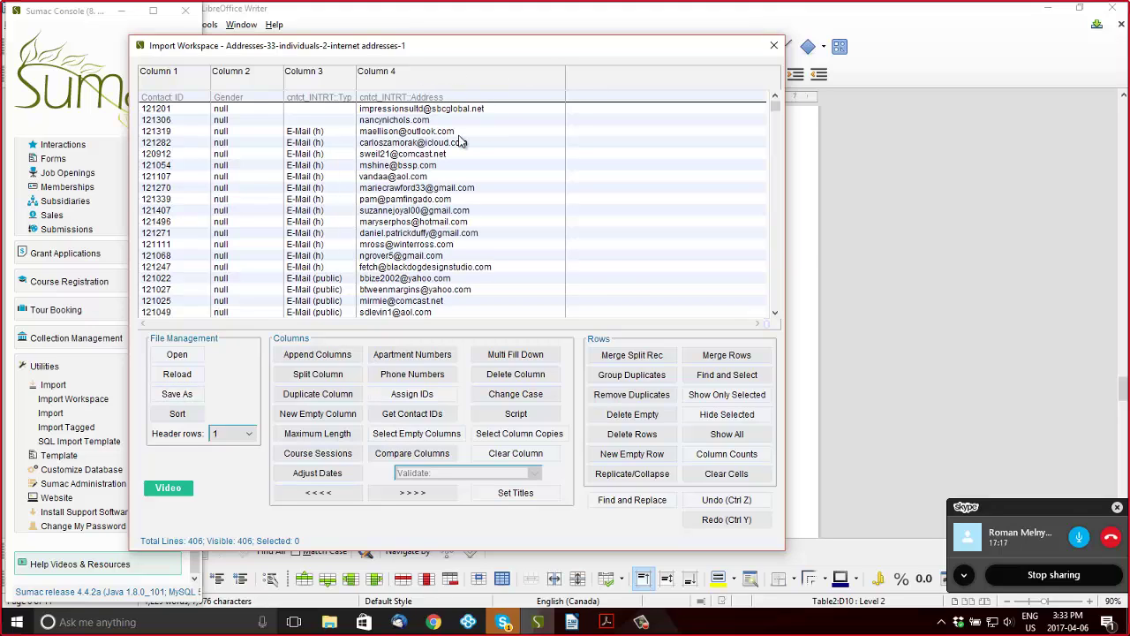
Switch to LibreOffice Writer and grey out the "records contain email (main) and gender is organization" bullet under Use Business Email
{"action": "key", "text": "alt+Tab"}
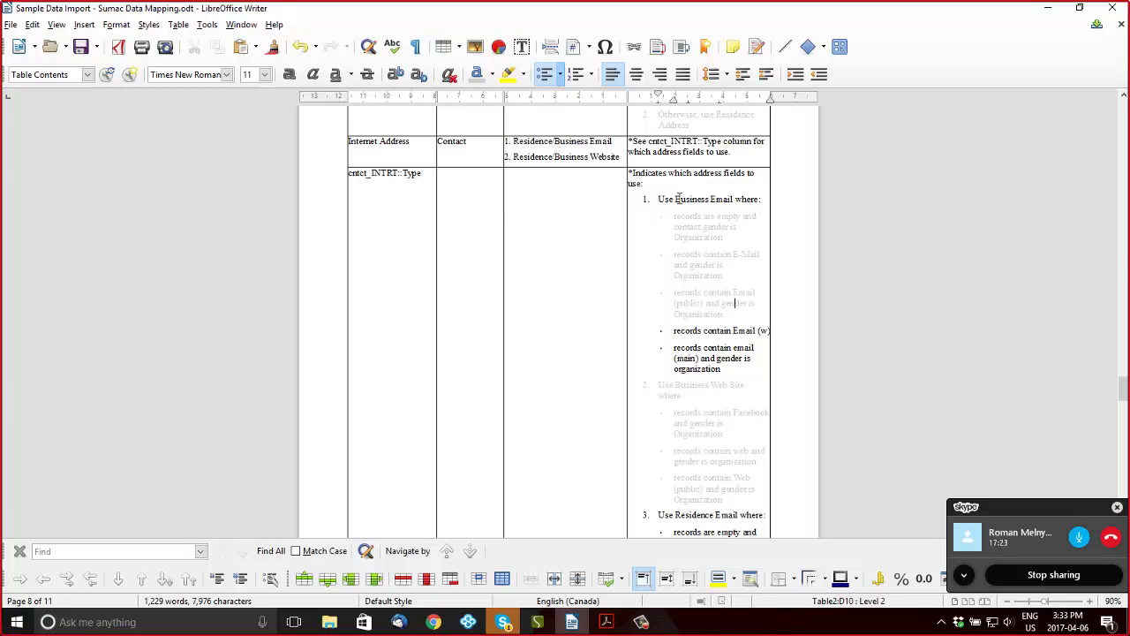
{"action": "left_click_drag", "start_coordinate": [769, 325], "coordinate": [778, 324]}
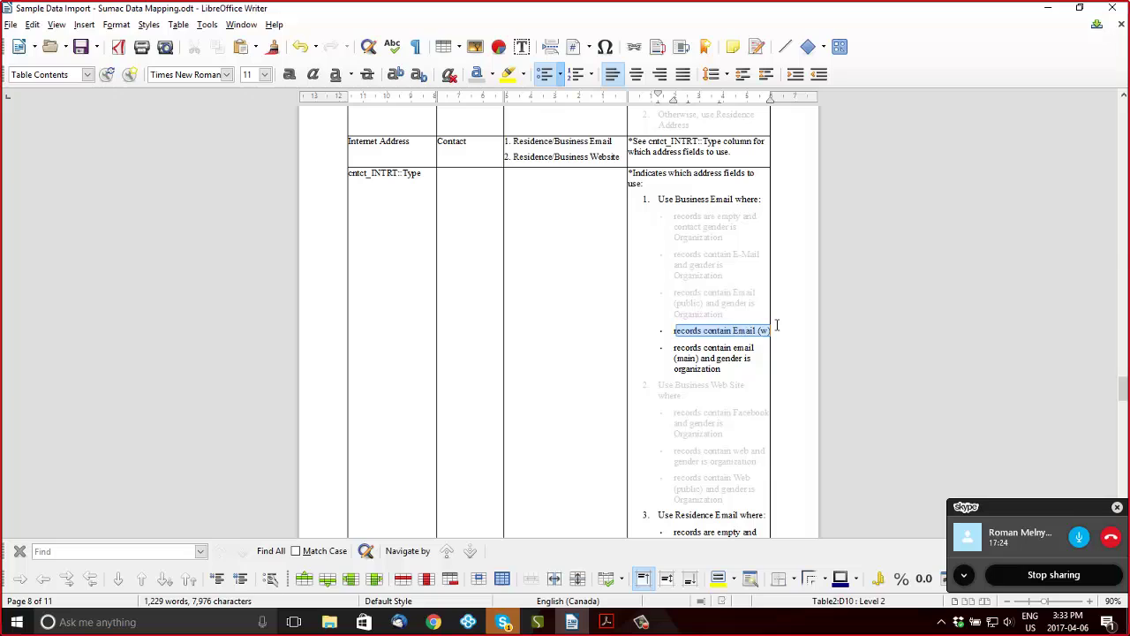
{"action": "double_click", "coordinate": [763, 331]}
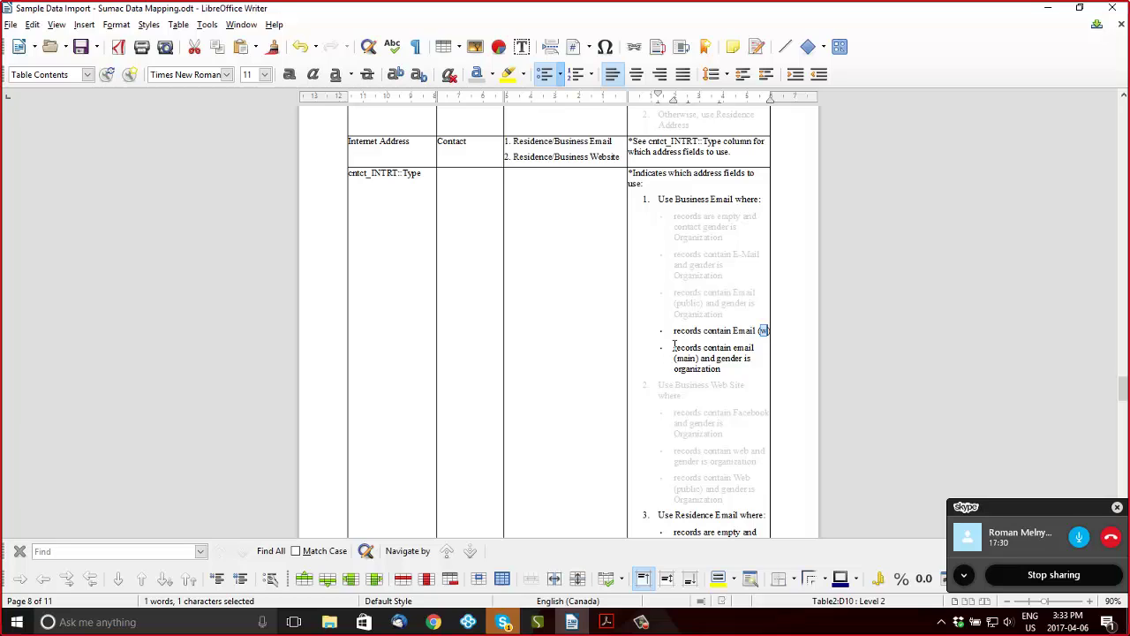
{"action": "left_click_drag", "start_coordinate": [687, 349], "coordinate": [732, 366]}
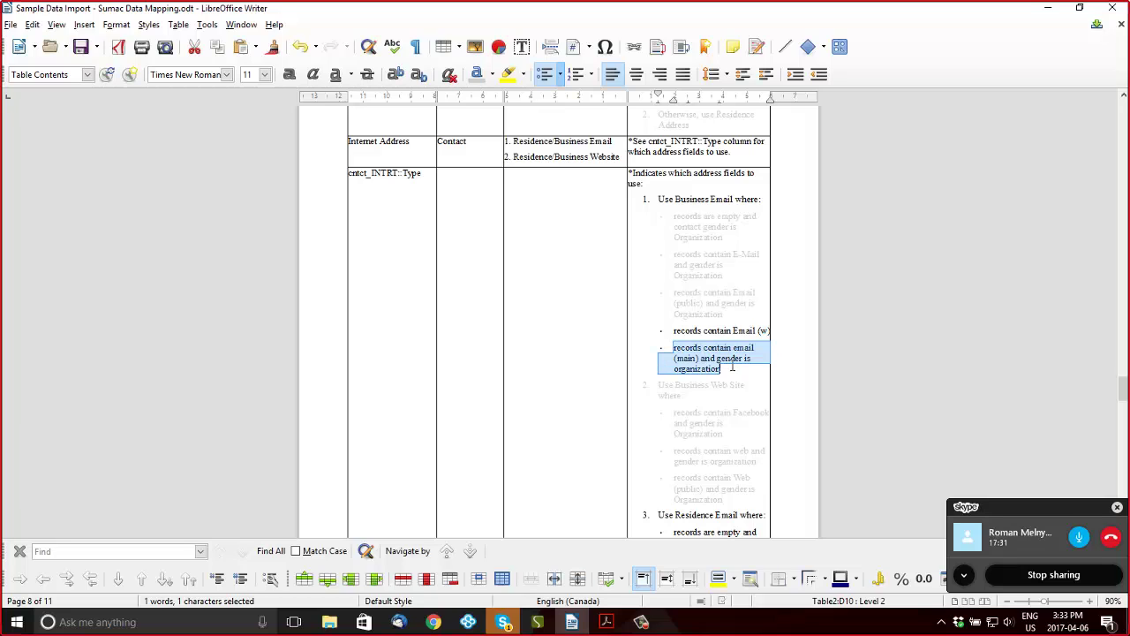
{"action": "left_click", "coordinate": [477, 74]}
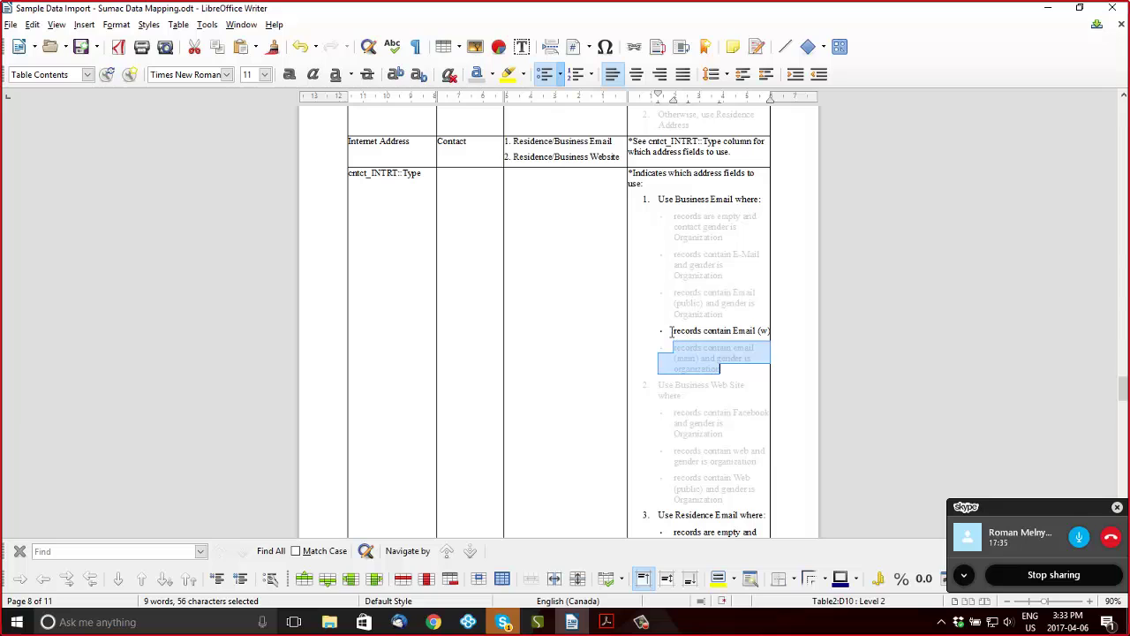
{"action": "left_click_drag", "start_coordinate": [671, 331], "coordinate": [790, 326]}
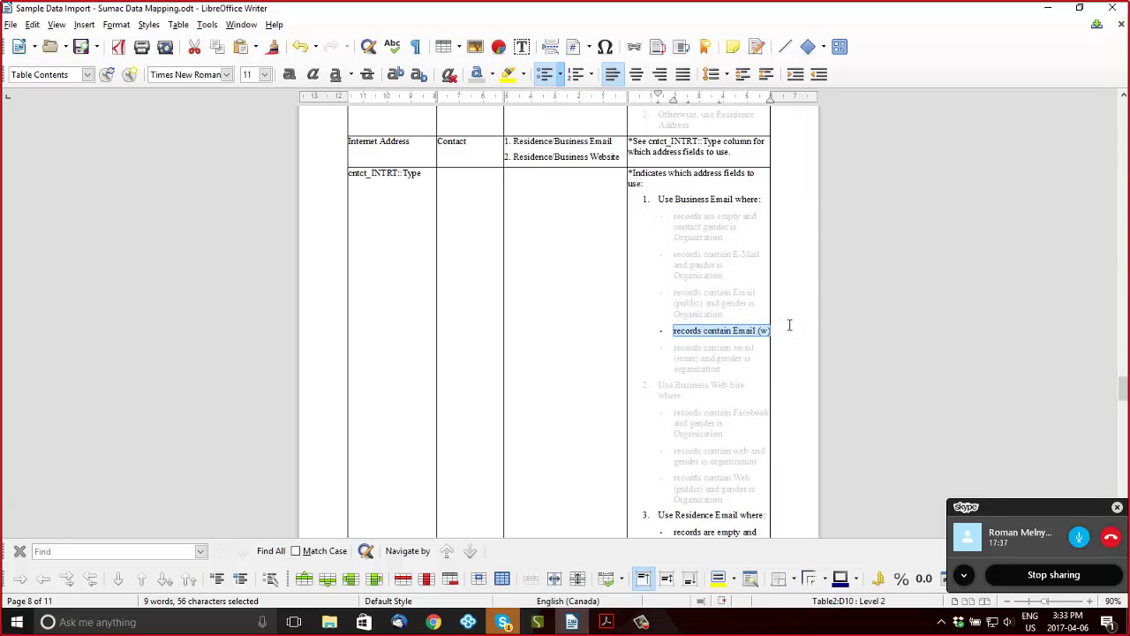
Switch to Sumac and delete all rows above the first E-mail (w) row: the blank, E-Mail (h) and E-Mail (public) types
{"action": "key", "text": "alt+Tab"}
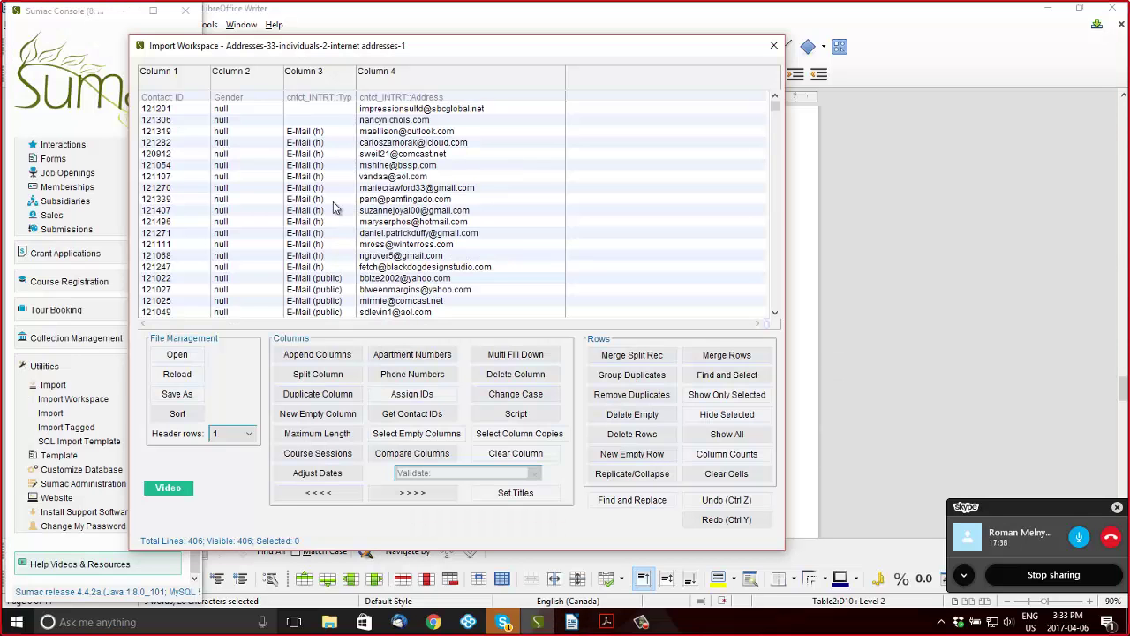
{"action": "left_click", "coordinate": [320, 110]}
{"action": "scroll", "coordinate": [503, 160], "scroll_direction": "down", "scroll_amount": 4}
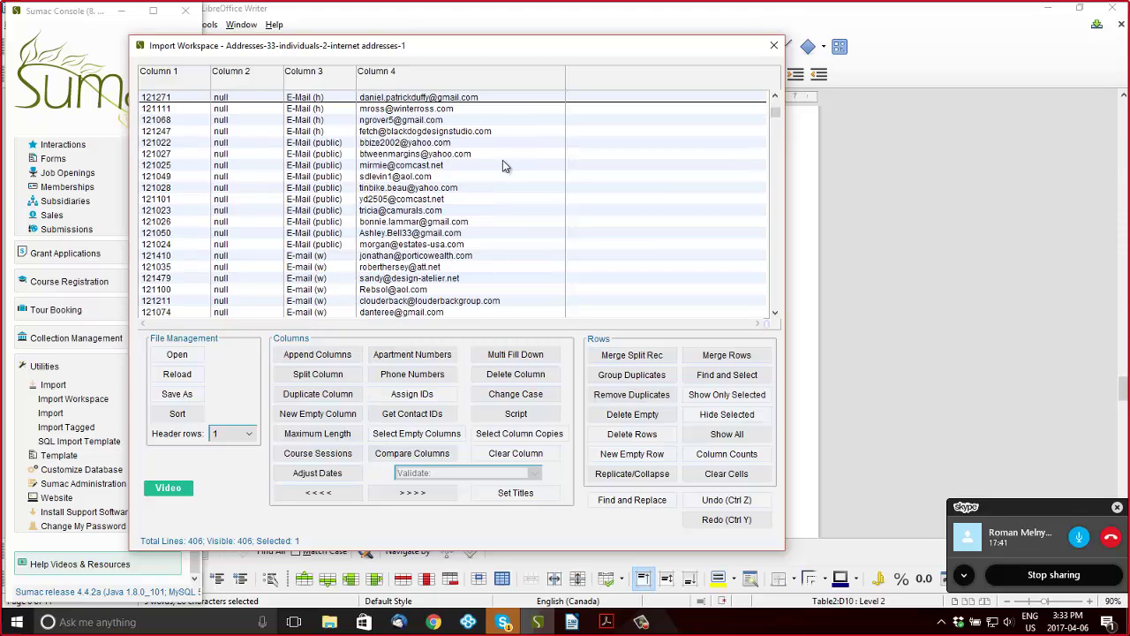
{"action": "left_click", "coordinate": [413, 246], "text": "shift"}
{"action": "scroll", "coordinate": [415, 250], "scroll_direction": "up", "scroll_amount": 5}
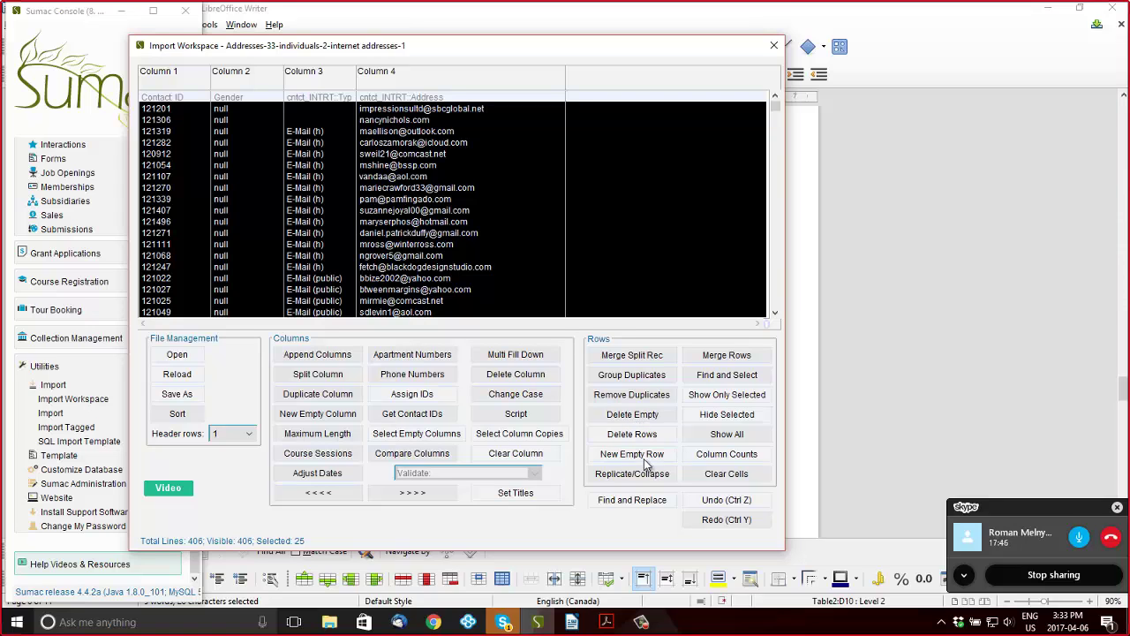
{"action": "left_click", "coordinate": [632, 433]}
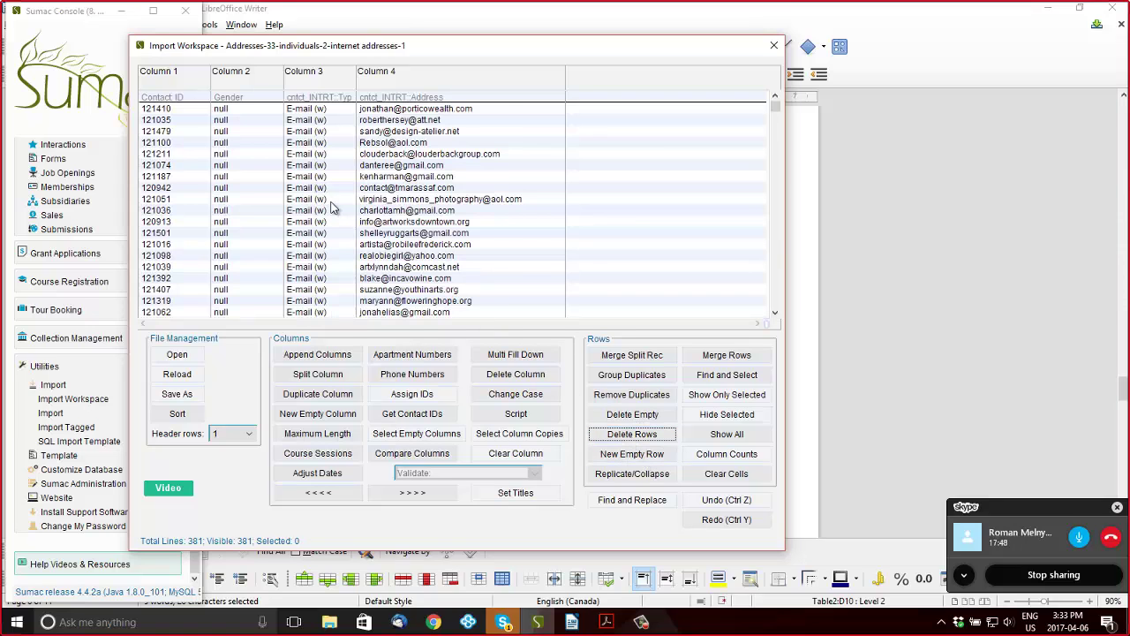
Delete all rows below the last E-mail (w) row, from the first email (main) row through the final Web (public) row
{"action": "scroll", "coordinate": [334, 207], "scroll_direction": "down", "scroll_amount": 10}
{"action": "scroll", "coordinate": [334, 207], "scroll_direction": "down", "scroll_amount": 4}
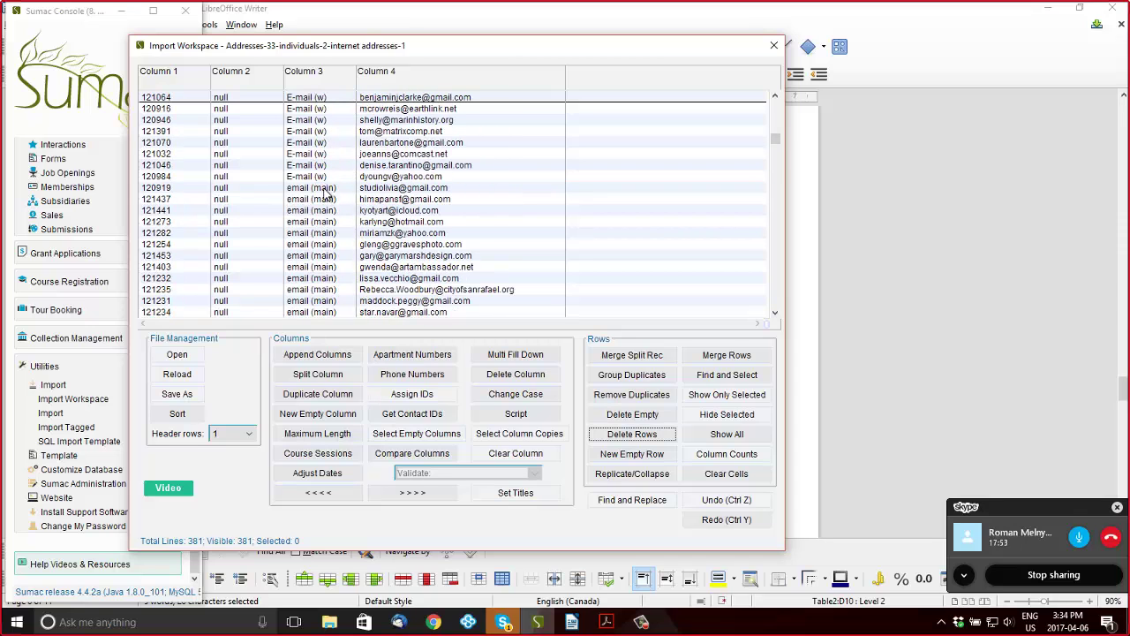
{"action": "left_click", "coordinate": [324, 189]}
{"action": "scroll", "coordinate": [509, 206], "scroll_direction": "down", "scroll_amount": 20}
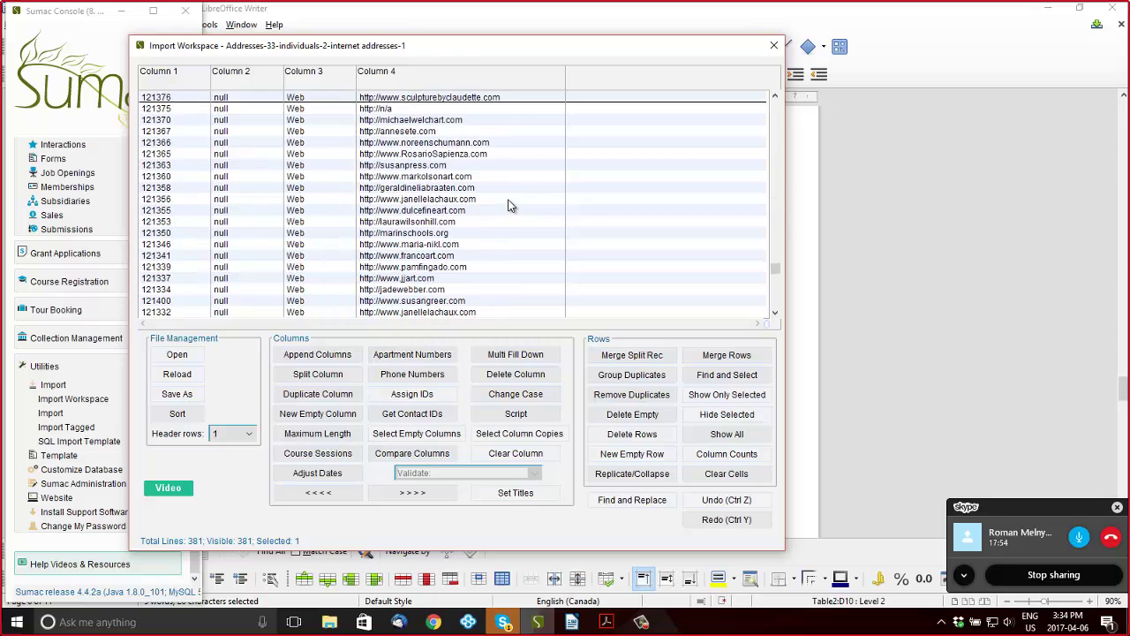
{"action": "scroll", "coordinate": [509, 206], "scroll_direction": "down", "scroll_amount": 5}
{"action": "left_click", "coordinate": [386, 311], "text": "shift"}
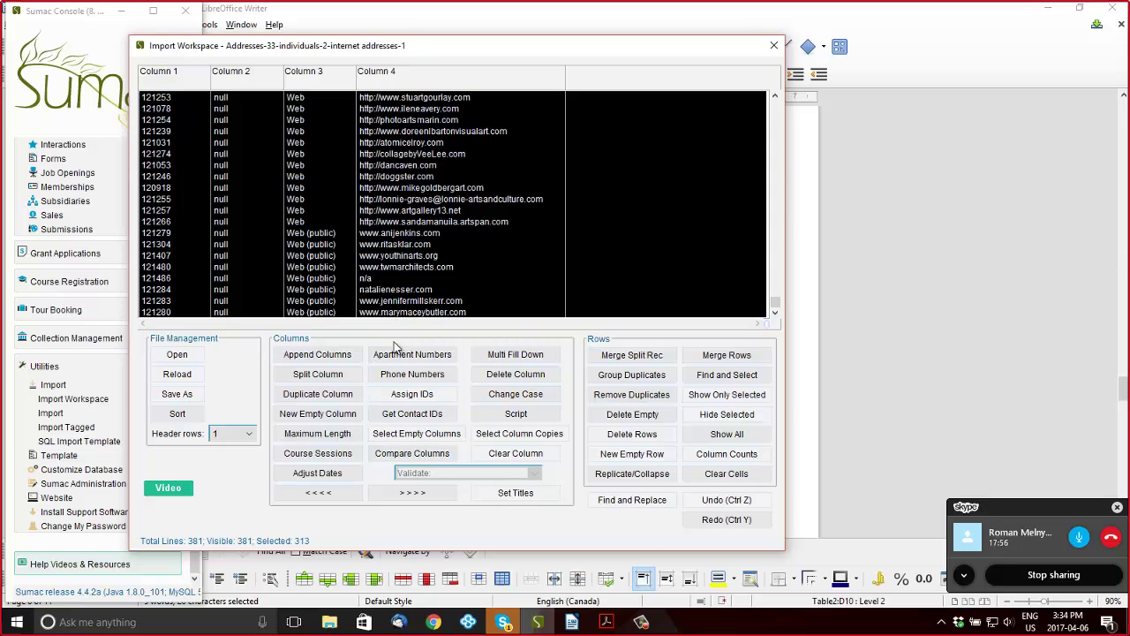
{"action": "left_click", "coordinate": [633, 433]}
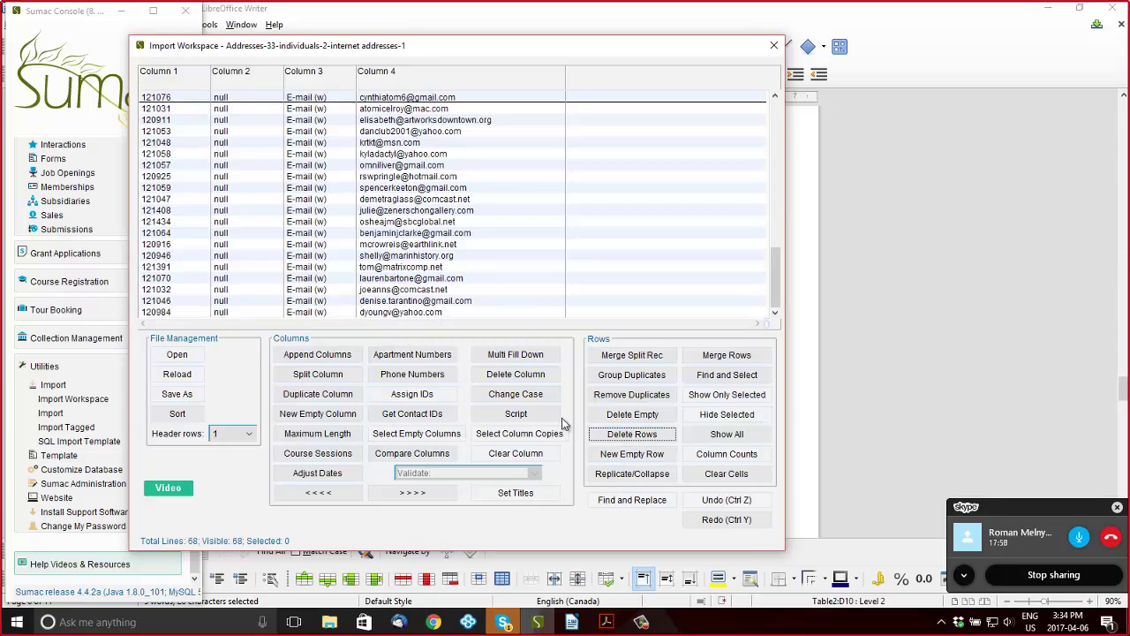
Save the remaining E-mail (w) rows as "Addresses-33-individuals-2-internet addresses-2-business email.txt"
{"action": "left_click", "coordinate": [177, 394]}
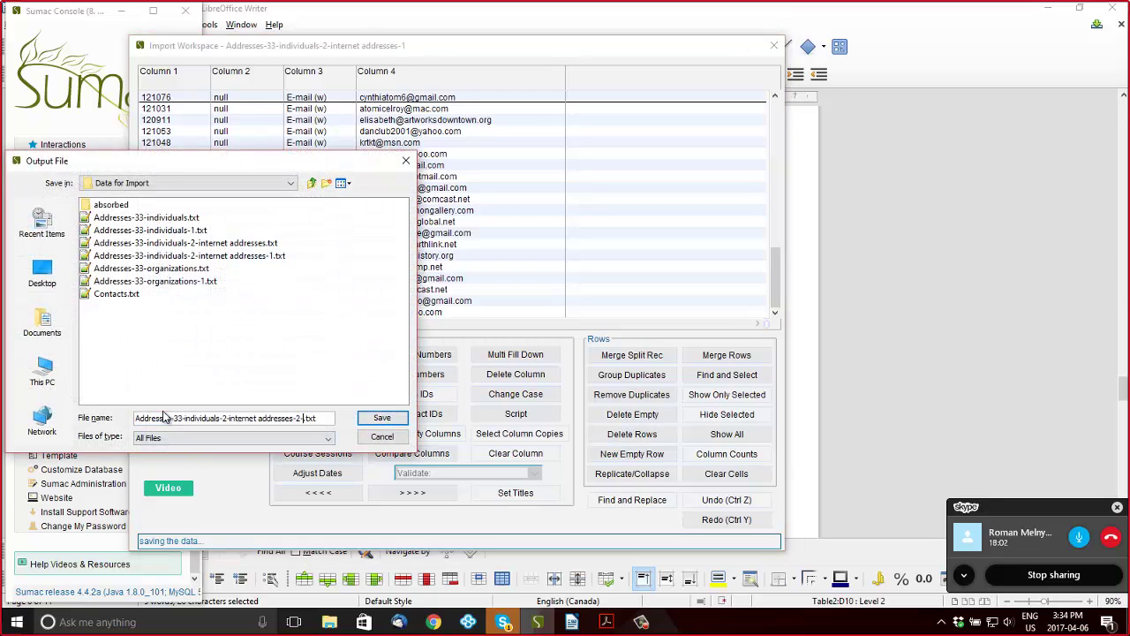
{"action": "type", "text": "-business "}
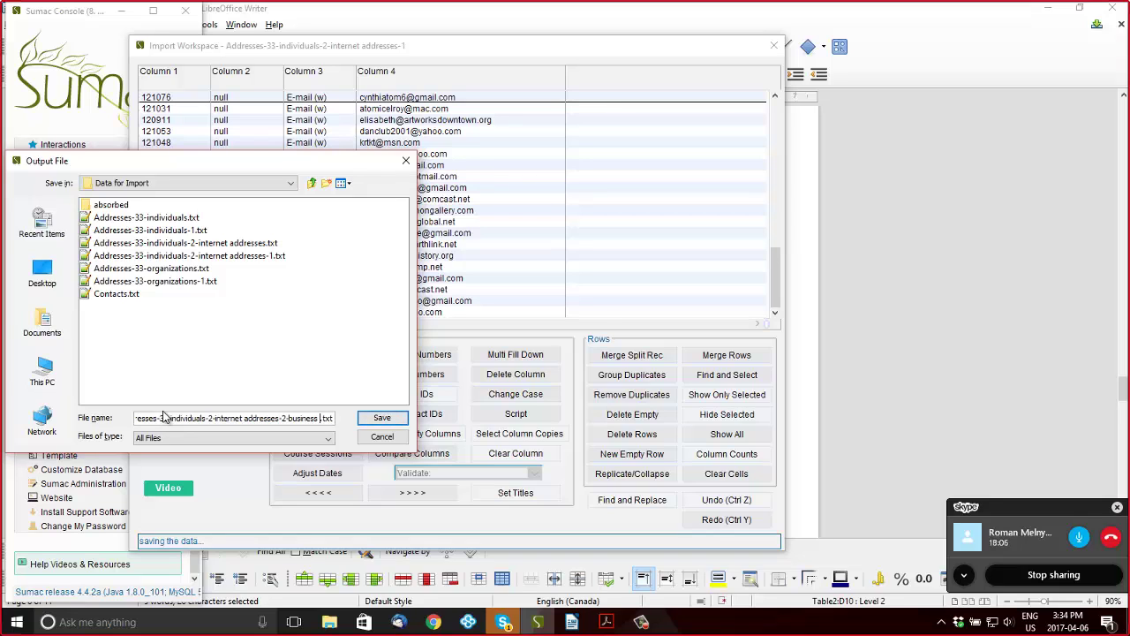
{"action": "type", "text": "email"}
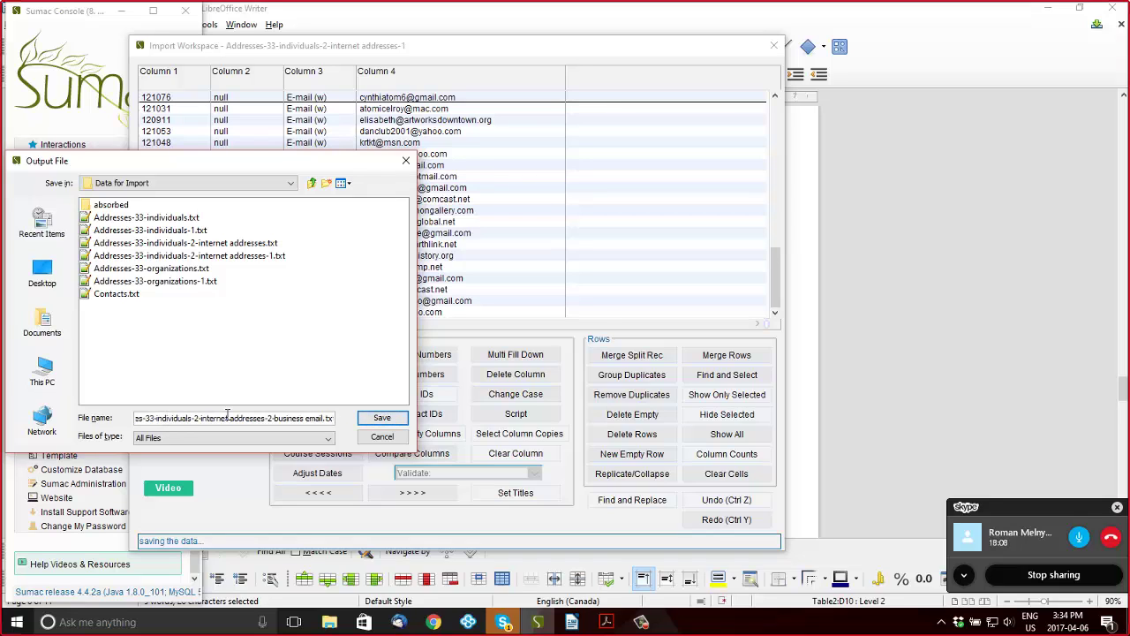
{"action": "left_click", "coordinate": [381, 417]}
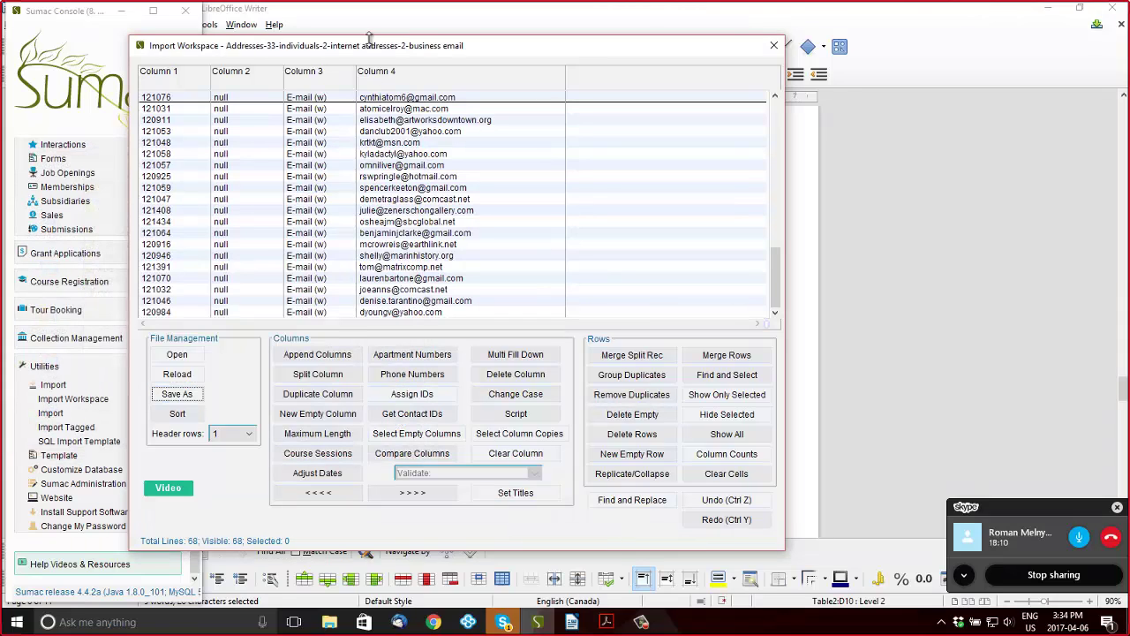
Group the rows with duplicate Contact IDs and inspect the grouped rows at the start of the data
{"action": "left_click", "coordinate": [197, 74]}
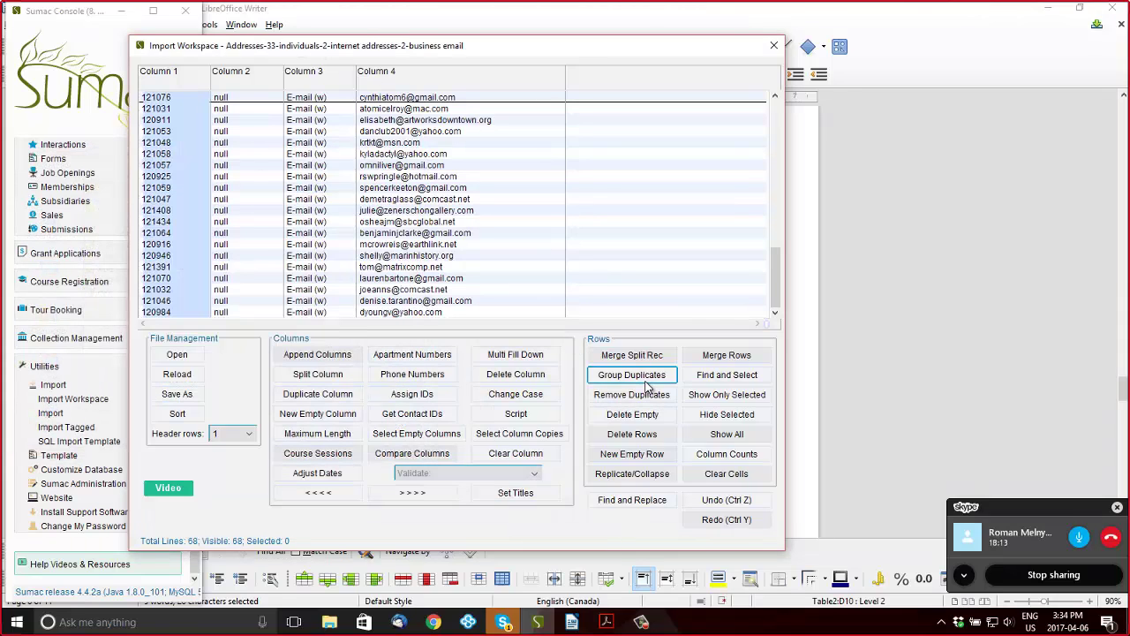
{"action": "left_click", "coordinate": [645, 382]}
{"action": "left_click", "coordinate": [533, 327]}
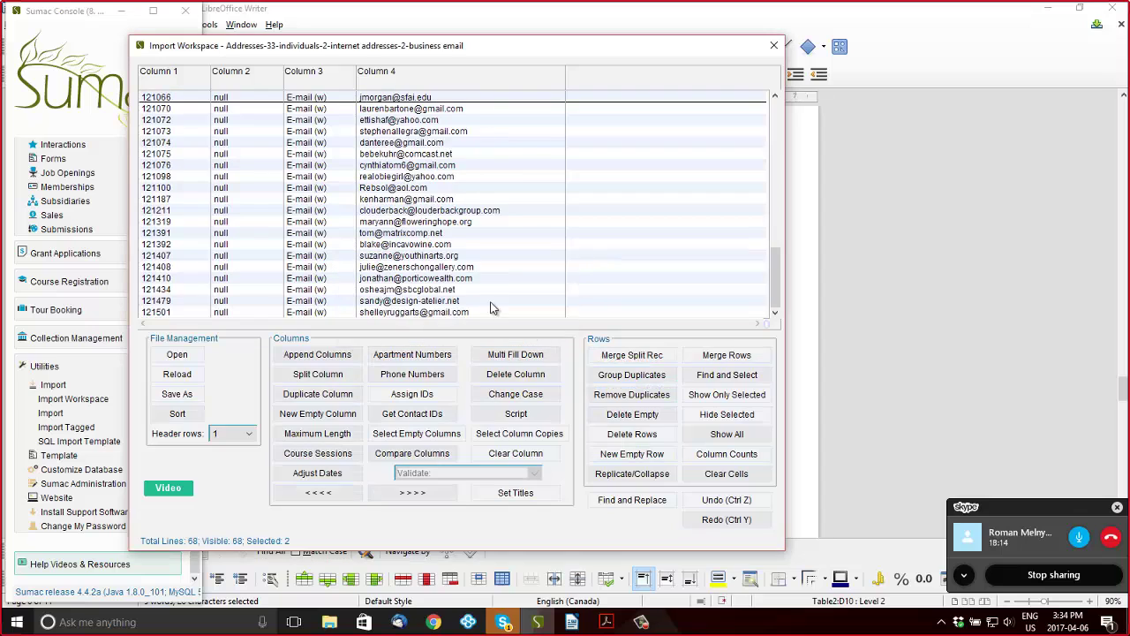
{"action": "scroll", "coordinate": [388, 208], "scroll_direction": "up", "scroll_amount": 15}
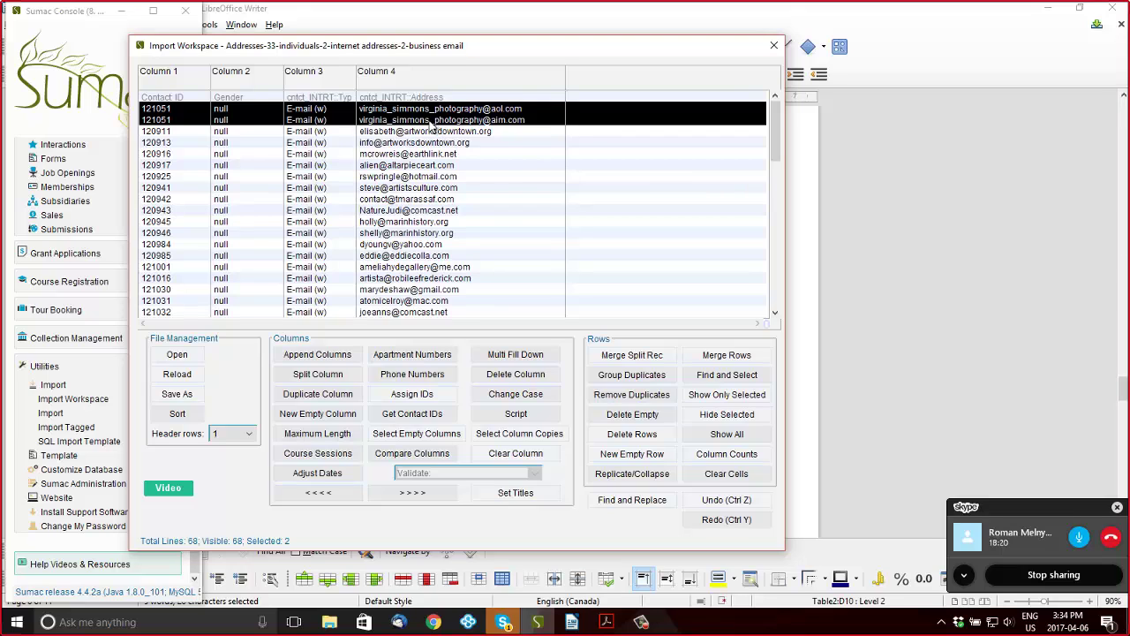
Add an empty column after the address column and move the duplicated contact's second e-mail address into it on the first row
{"action": "left_click", "coordinate": [447, 92]}
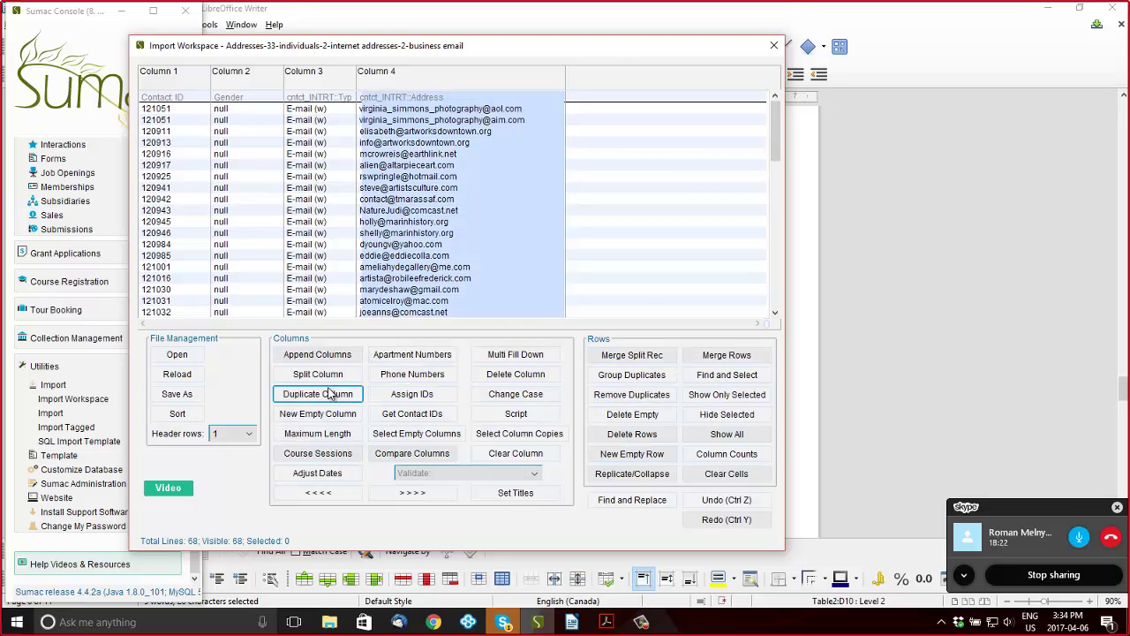
{"action": "left_click", "coordinate": [318, 413]}
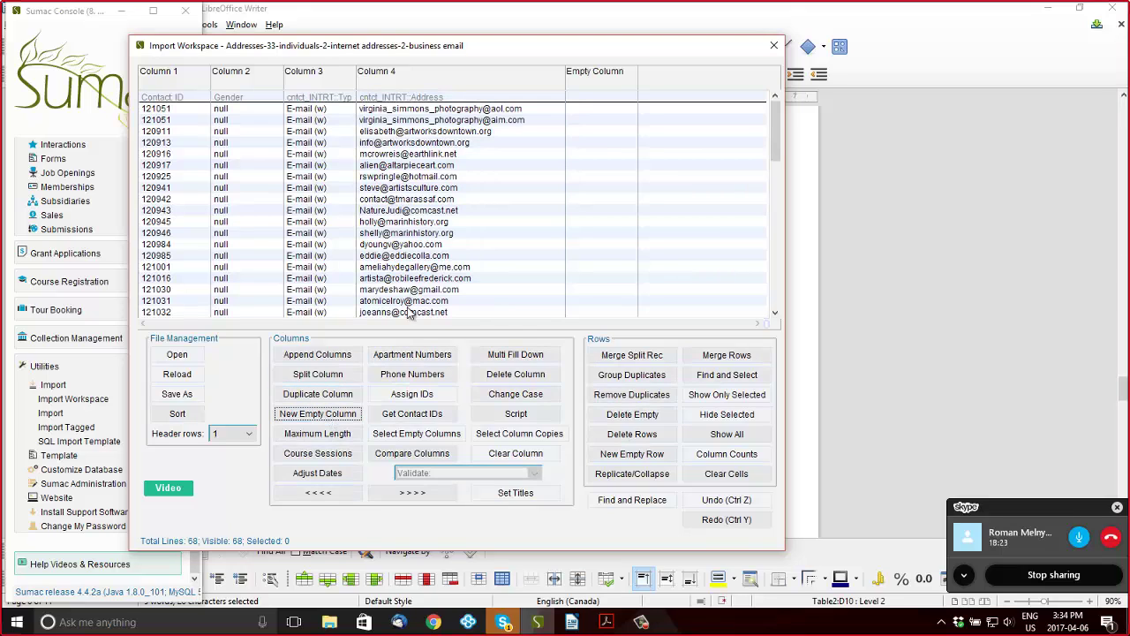
{"action": "double_click", "coordinate": [503, 120]}
{"action": "key", "text": "BackSpace"}
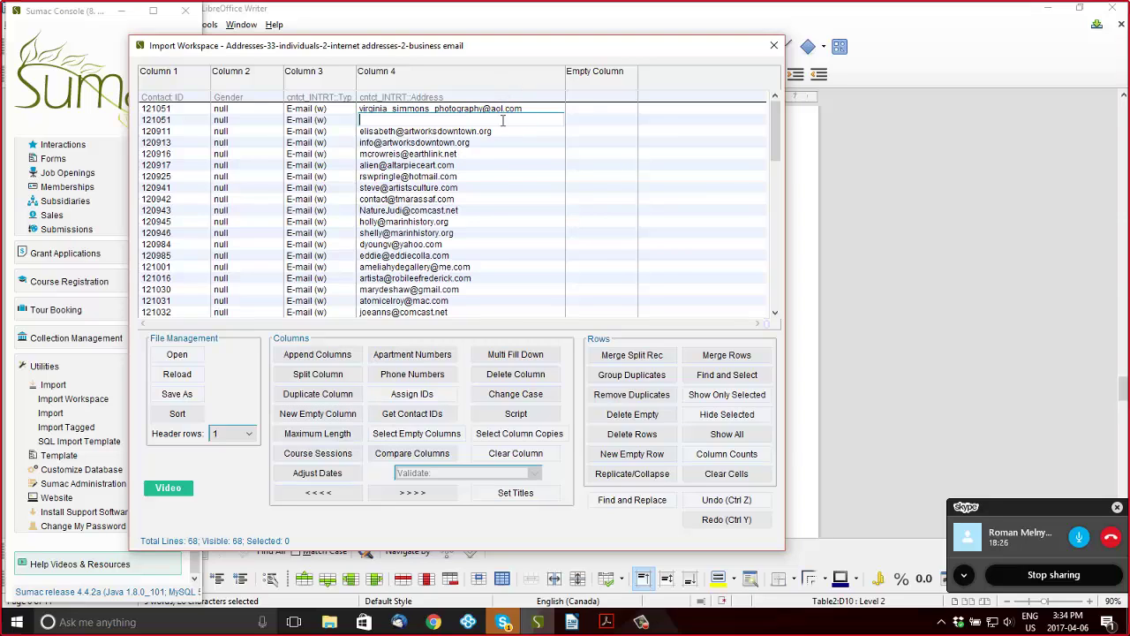
{"action": "double_click", "coordinate": [601, 110]}
{"action": "key", "text": "ctrl+v"}
Set the address column headers to "Email 1" and "Email 2" and delete the second duplicate row, which has no address
{"action": "double_click", "coordinate": [498, 97]}
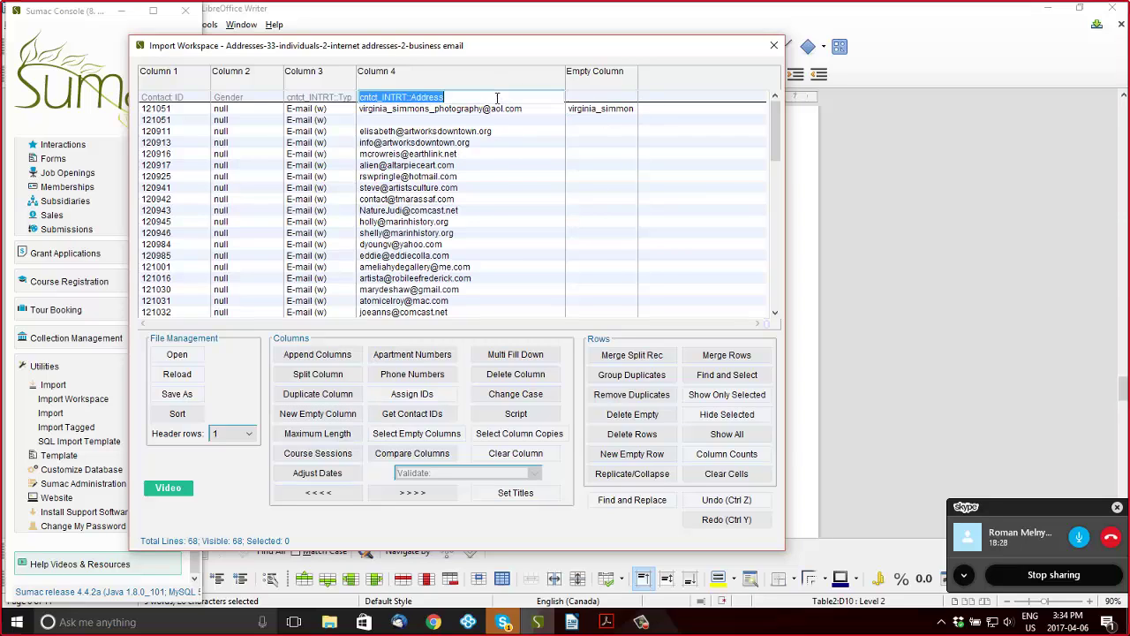
{"action": "type", "text": "Email"}
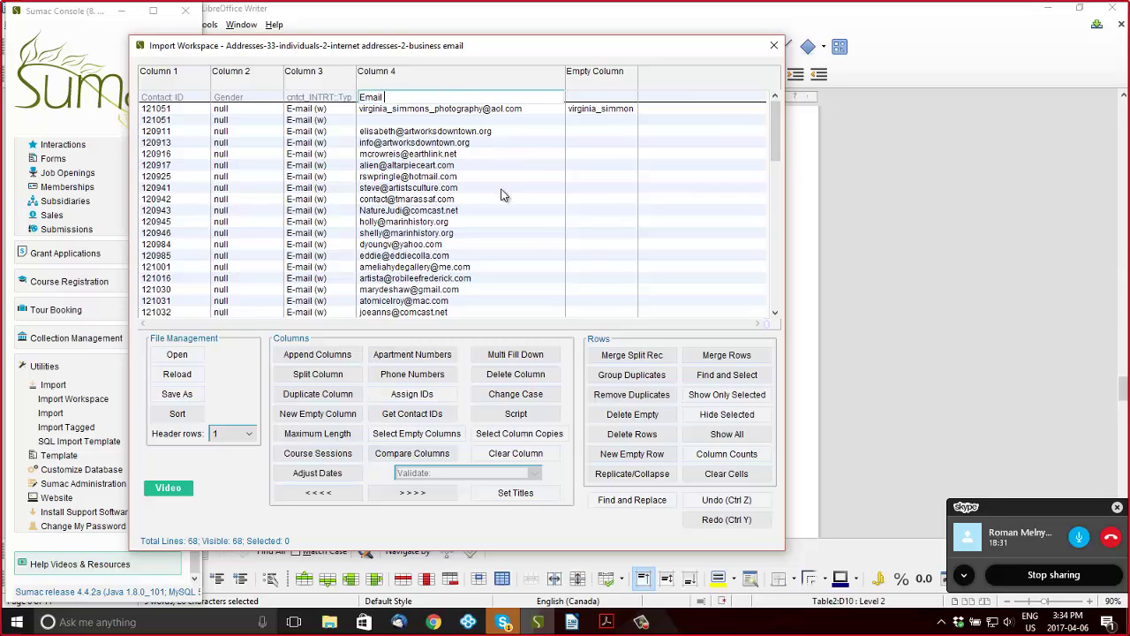
{"action": "type", "text": " 1"}
{"action": "key", "text": "Tab"}
{"action": "type", "text": "Email "}
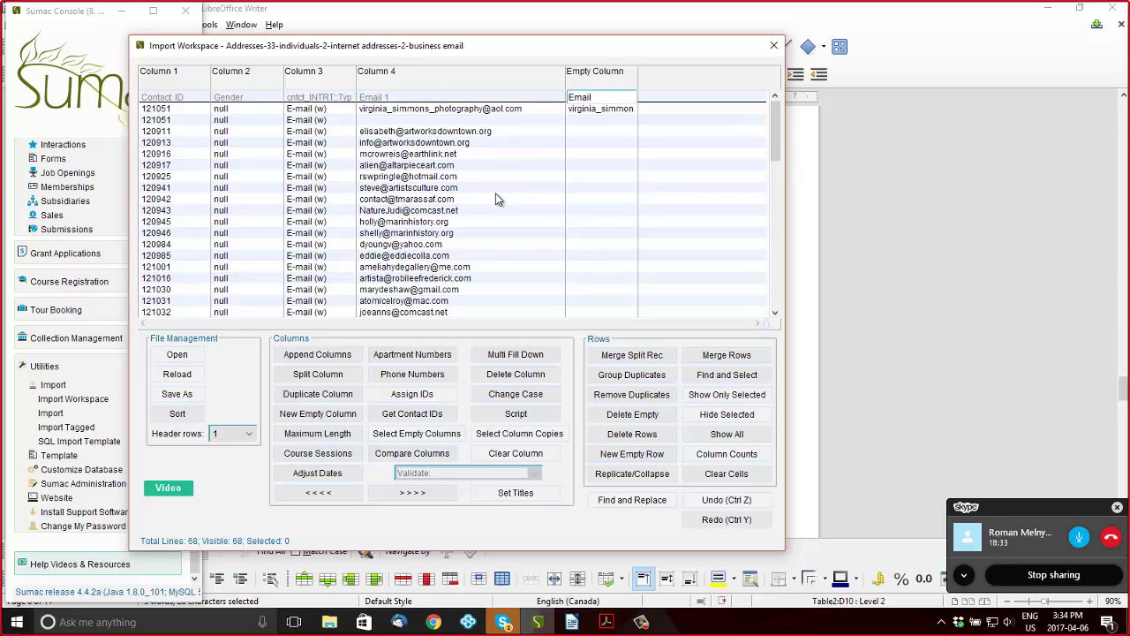
{"action": "type", "text": "2"}
{"action": "left_click", "coordinate": [386, 121]}
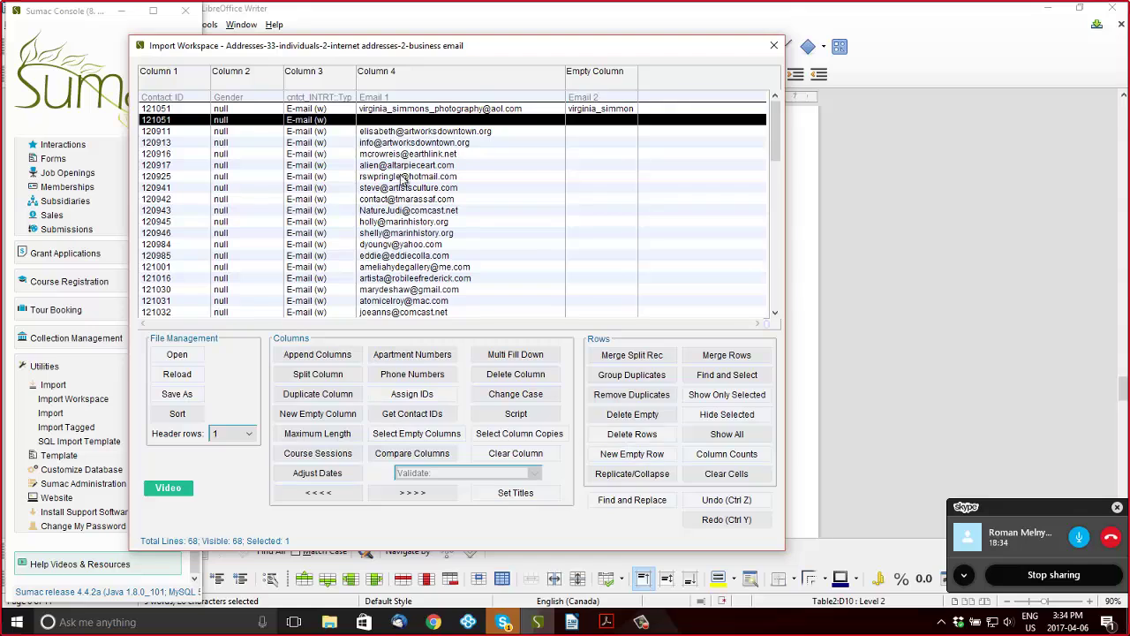
{"action": "left_click", "coordinate": [641, 440]}
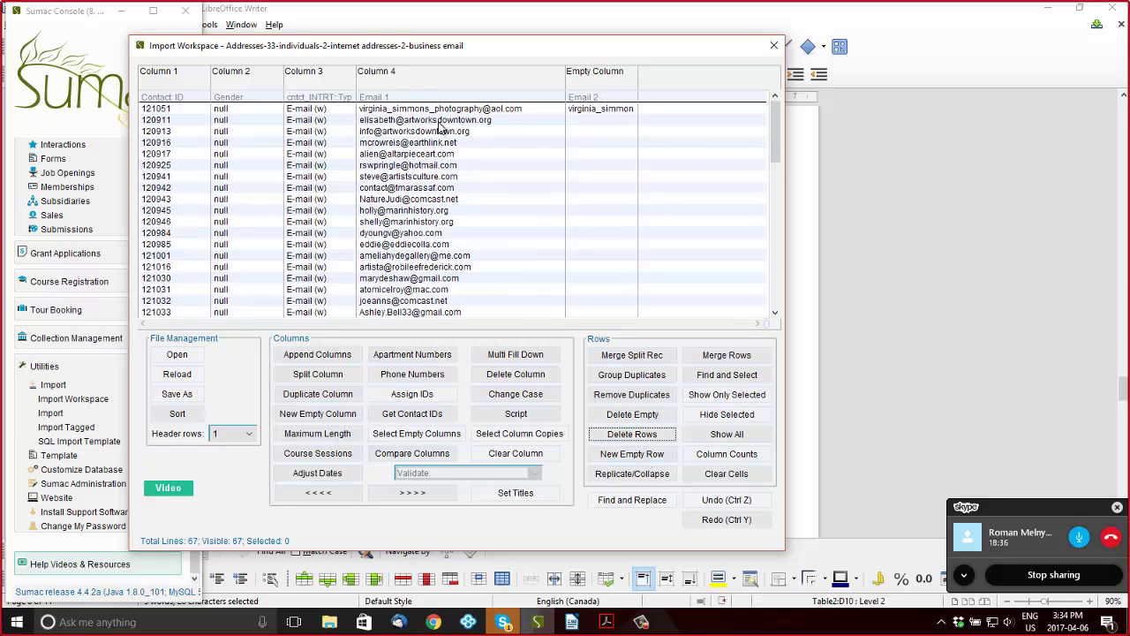
Validate both the Email 1 and Email 2 columns as Email (Correct Format)
{"action": "left_click", "coordinate": [437, 79]}
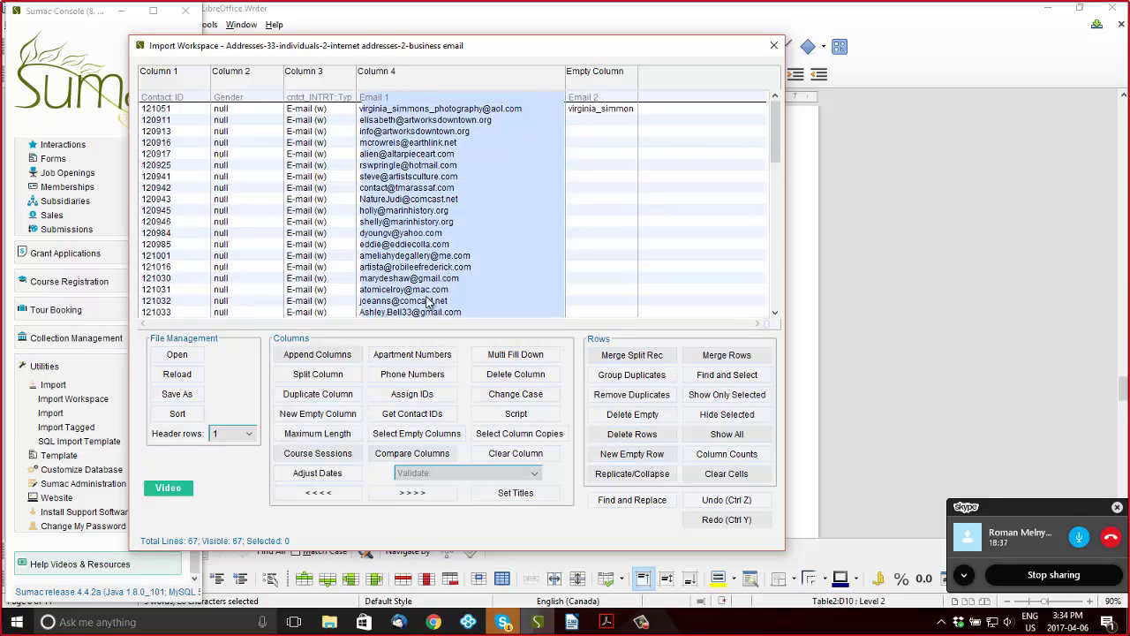
{"action": "left_click", "coordinate": [422, 477]}
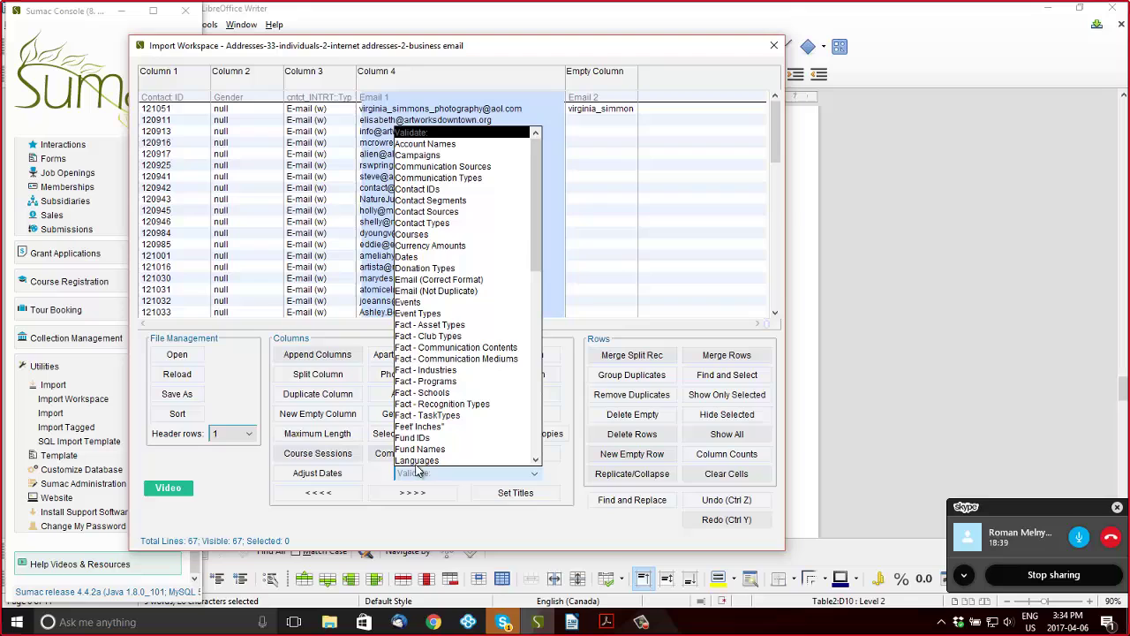
{"action": "left_click", "coordinate": [492, 280]}
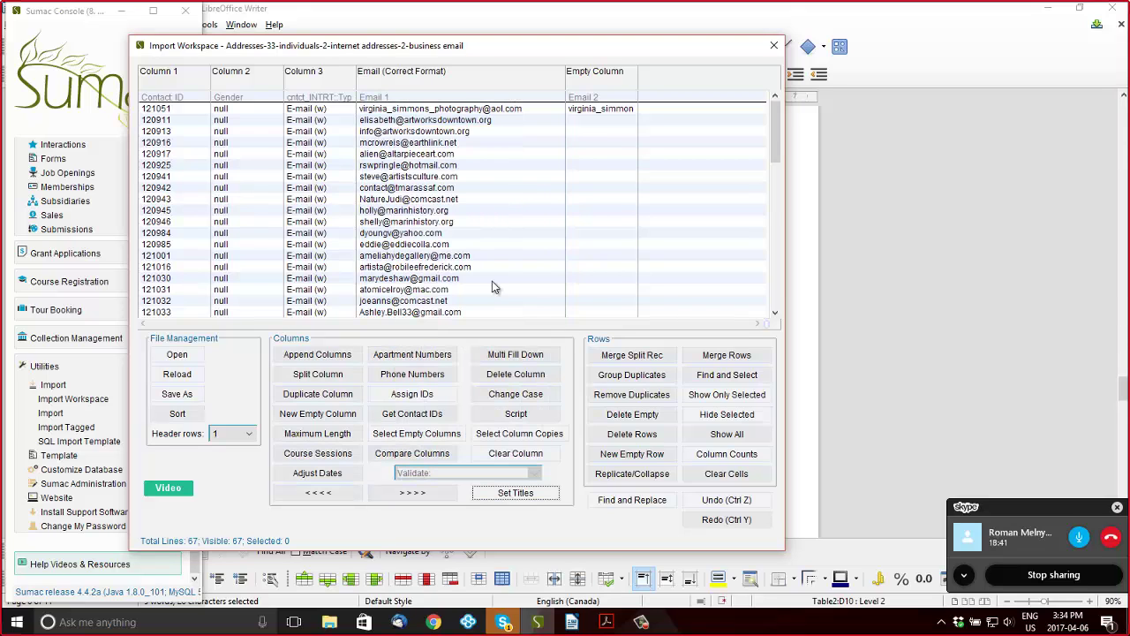
{"action": "left_click", "coordinate": [599, 77]}
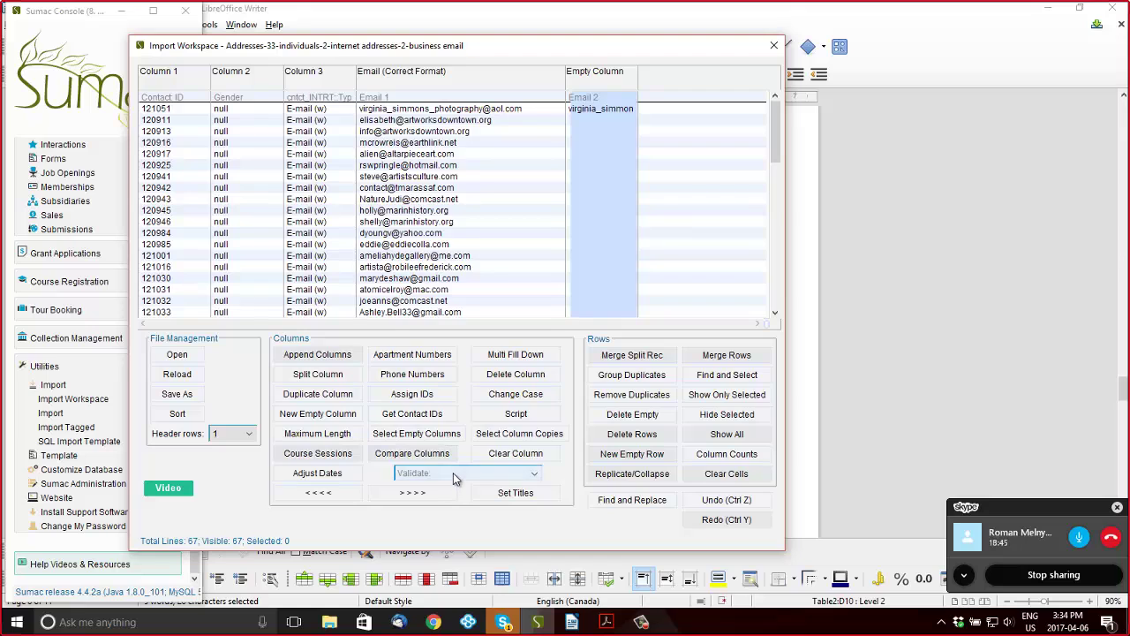
{"action": "left_click", "coordinate": [453, 473]}
{"action": "left_click", "coordinate": [450, 279]}
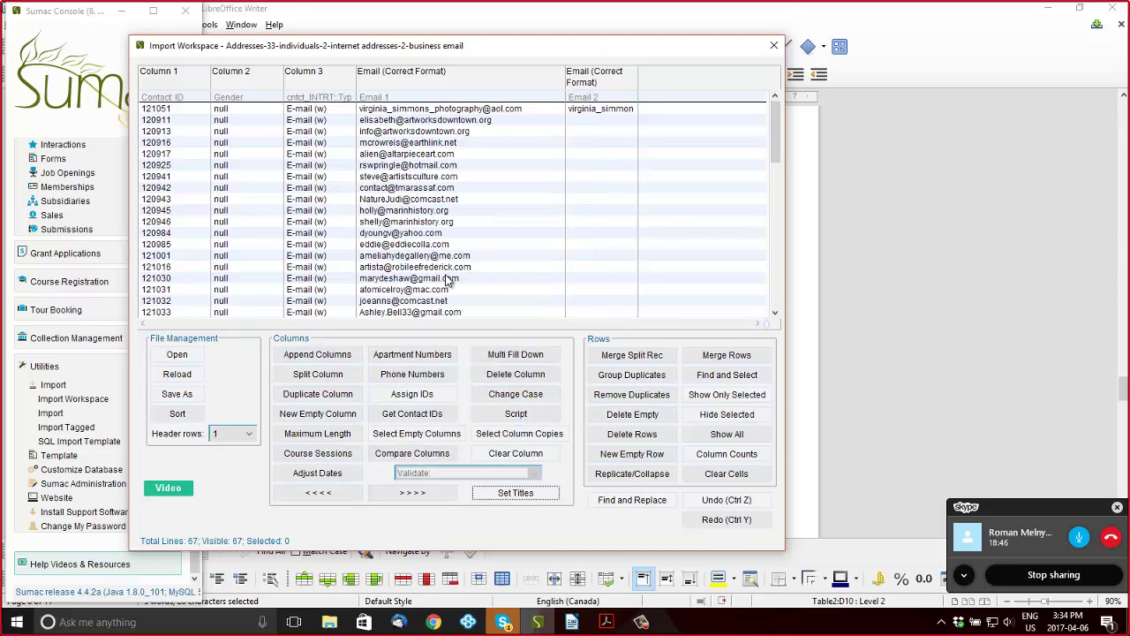
Save the validated data as "Addresses-33-individuals-2-internet addresses-2-business email-1-business email"
{"action": "left_click", "coordinate": [186, 400]}
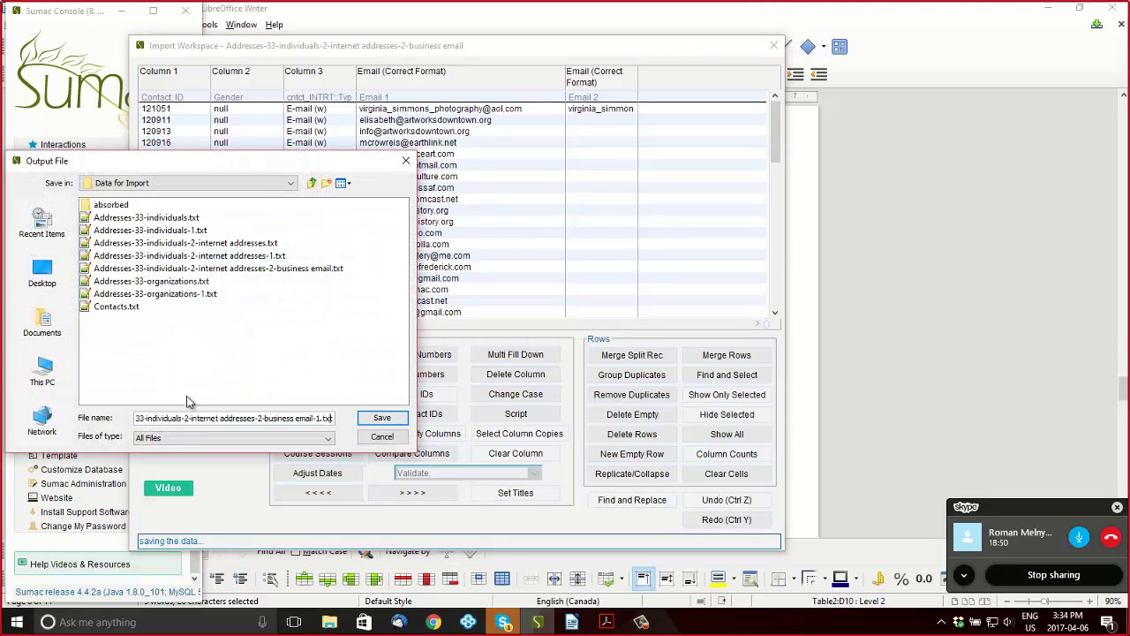
{"action": "type", "text": "-business email"}
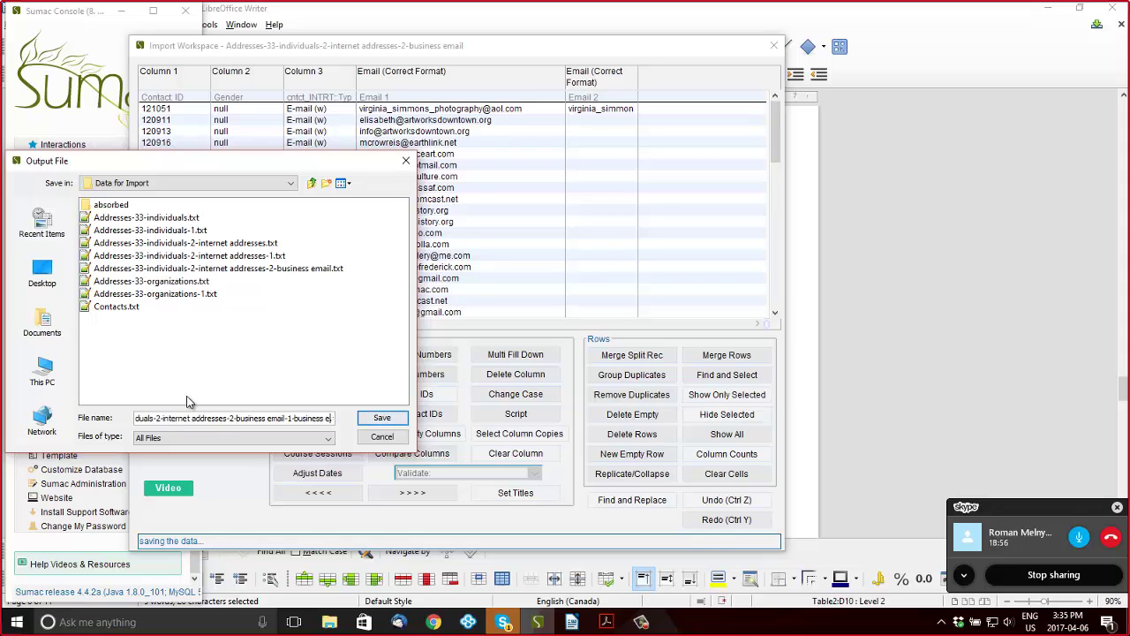
{"action": "key", "text": "Return"}
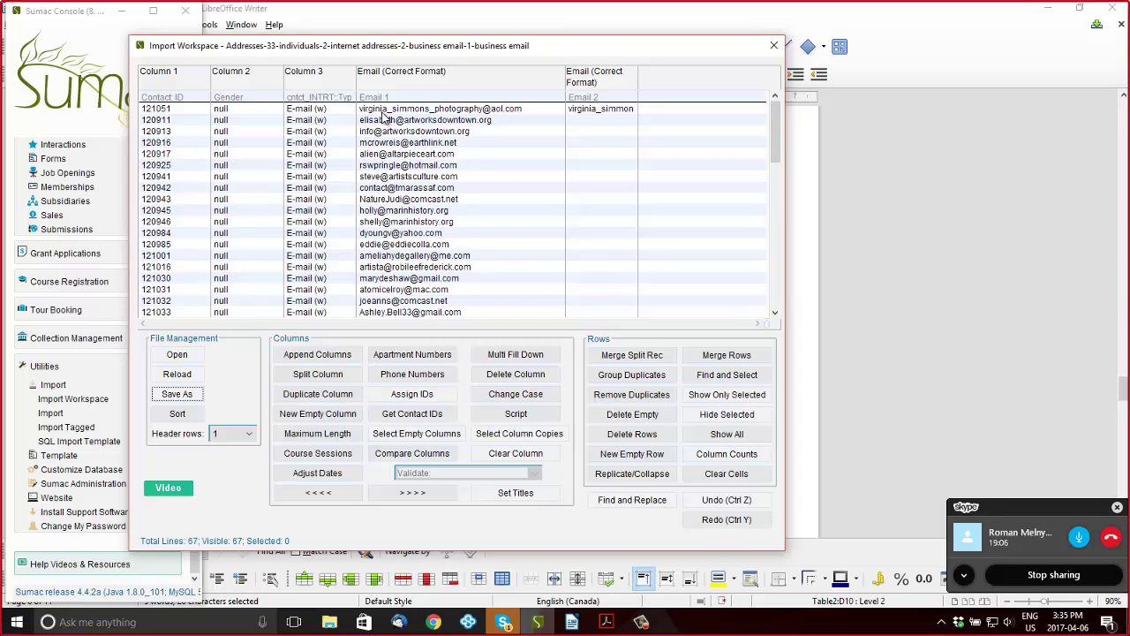
Open the Contacts list from the Sumac Console and set its search type to IDs File
{"action": "left_click", "coordinate": [179, 109]}
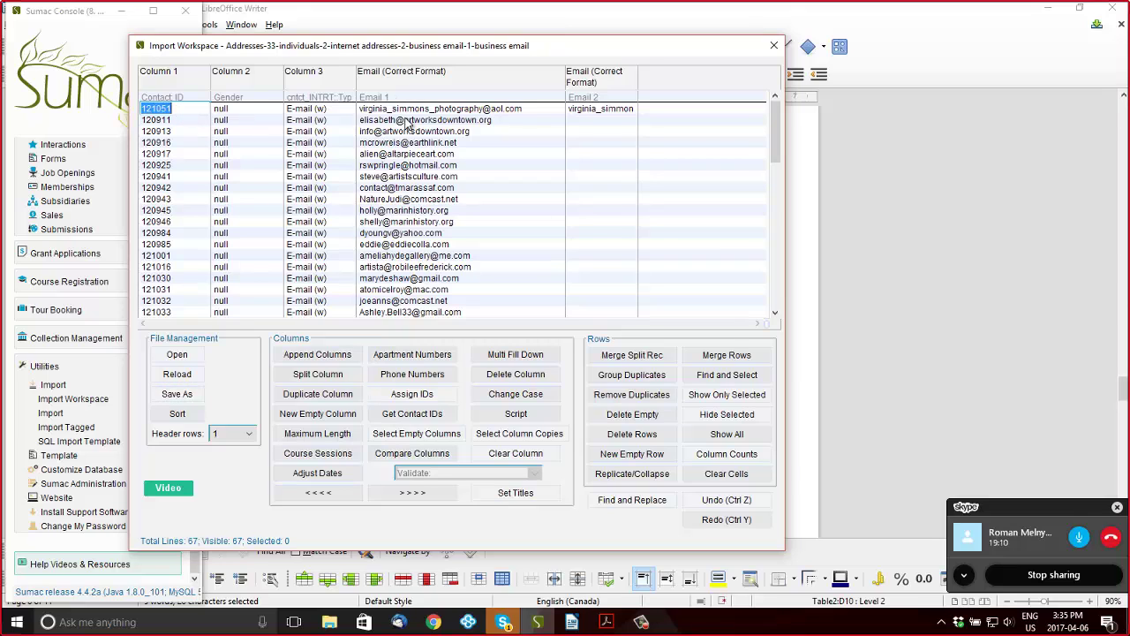
{"action": "scroll", "coordinate": [64, 190], "scroll_direction": "up", "scroll_amount": 5}
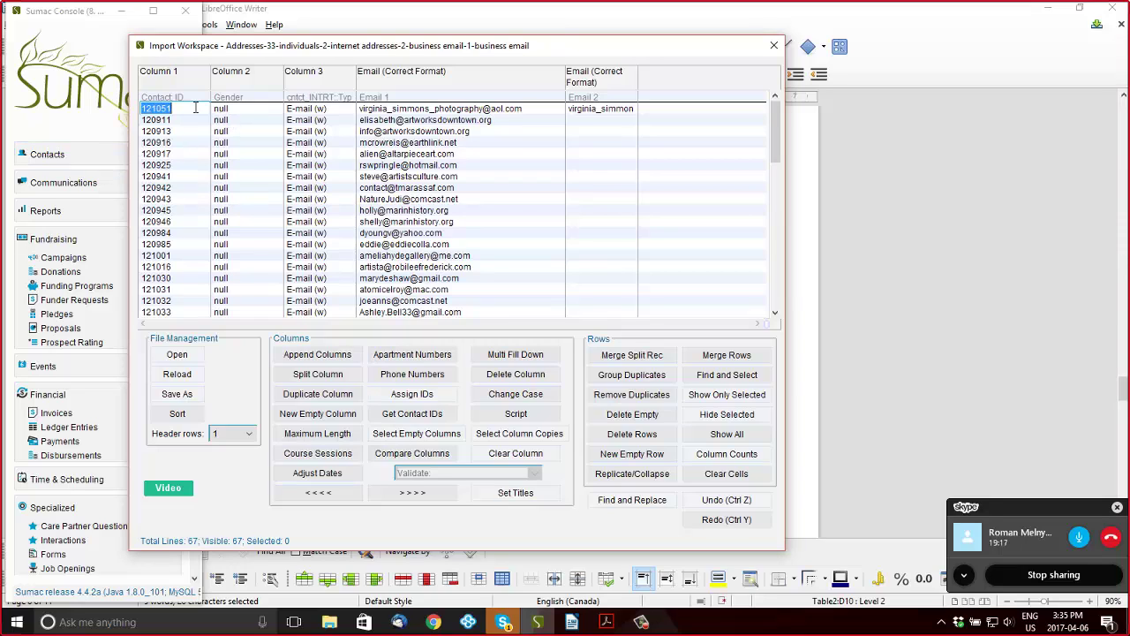
{"action": "left_click", "coordinate": [229, 110]}
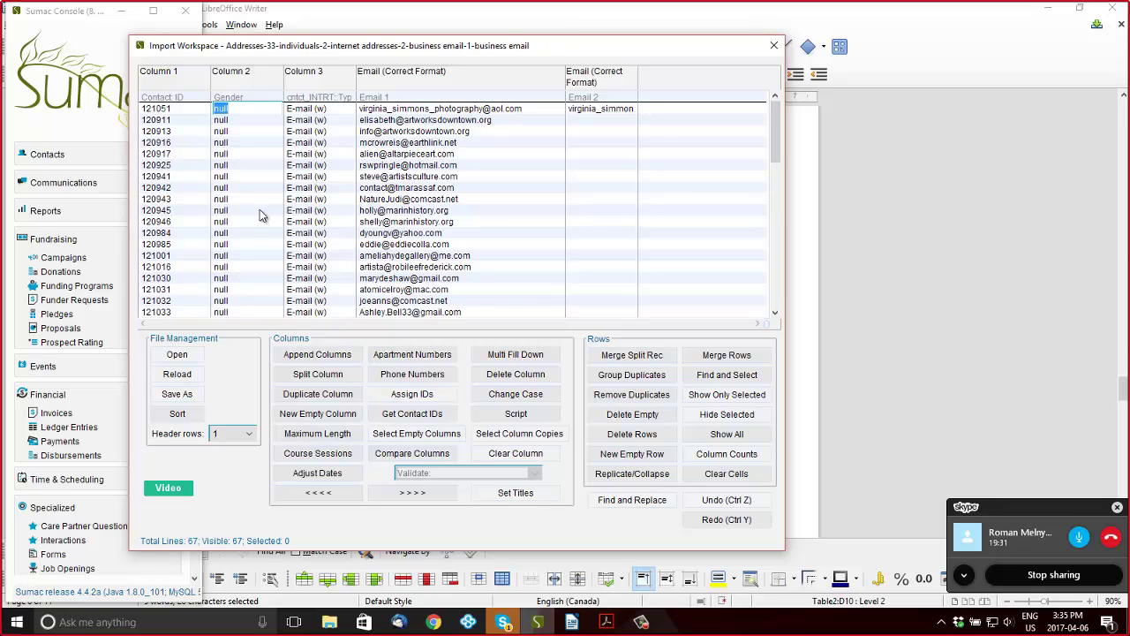
{"action": "left_click", "coordinate": [168, 108]}
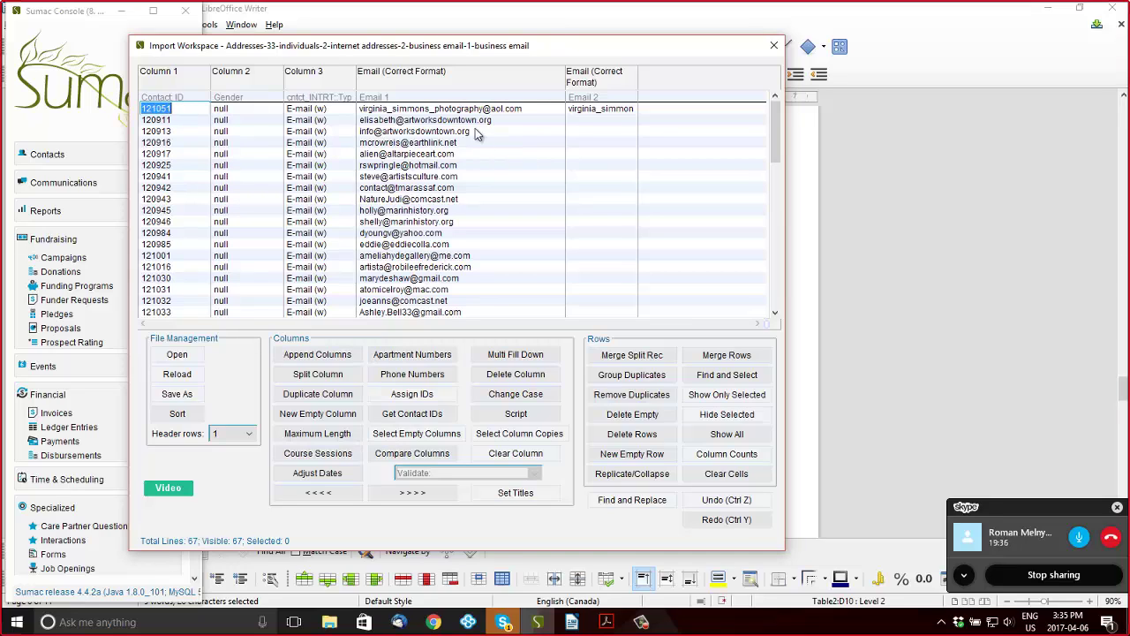
{"action": "left_click", "coordinate": [102, 157]}
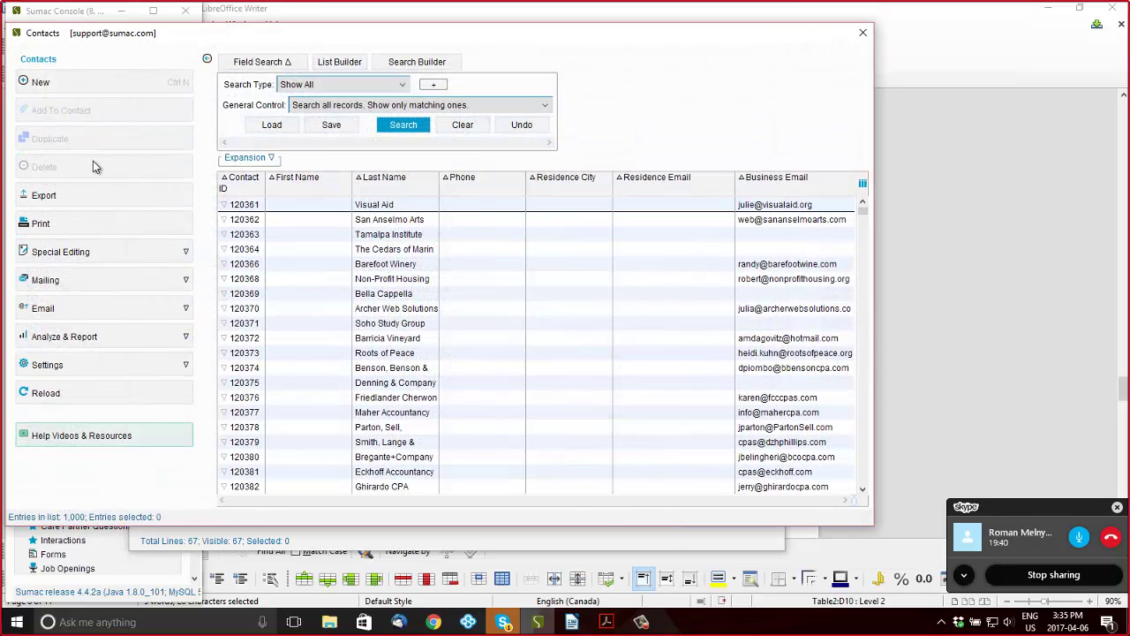
{"action": "left_click", "coordinate": [298, 85]}
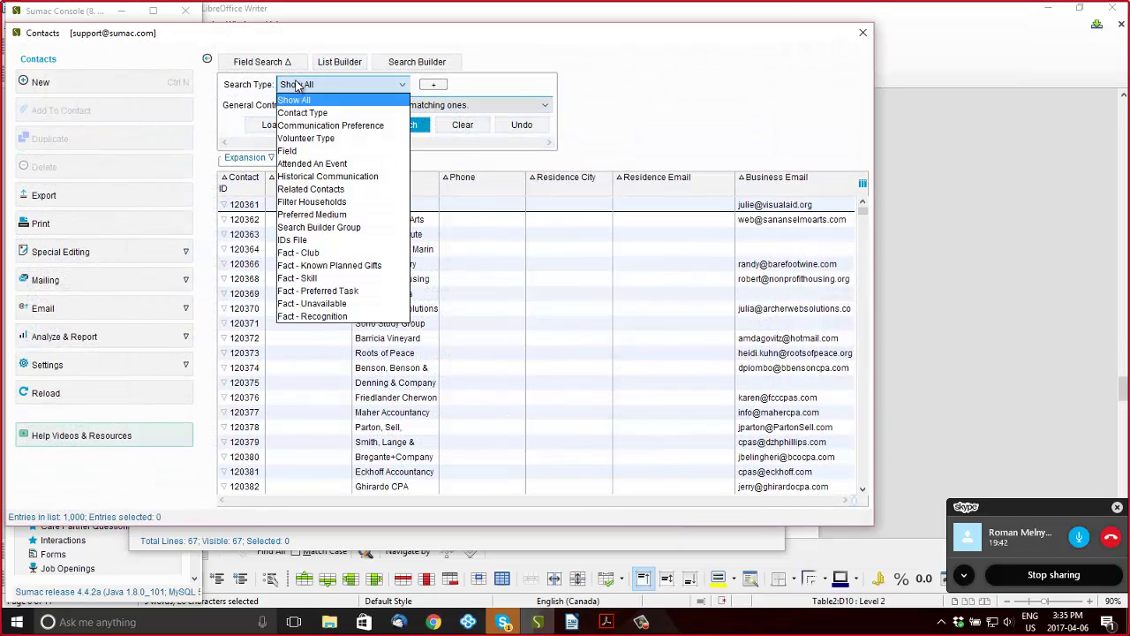
{"action": "left_click", "coordinate": [322, 245]}
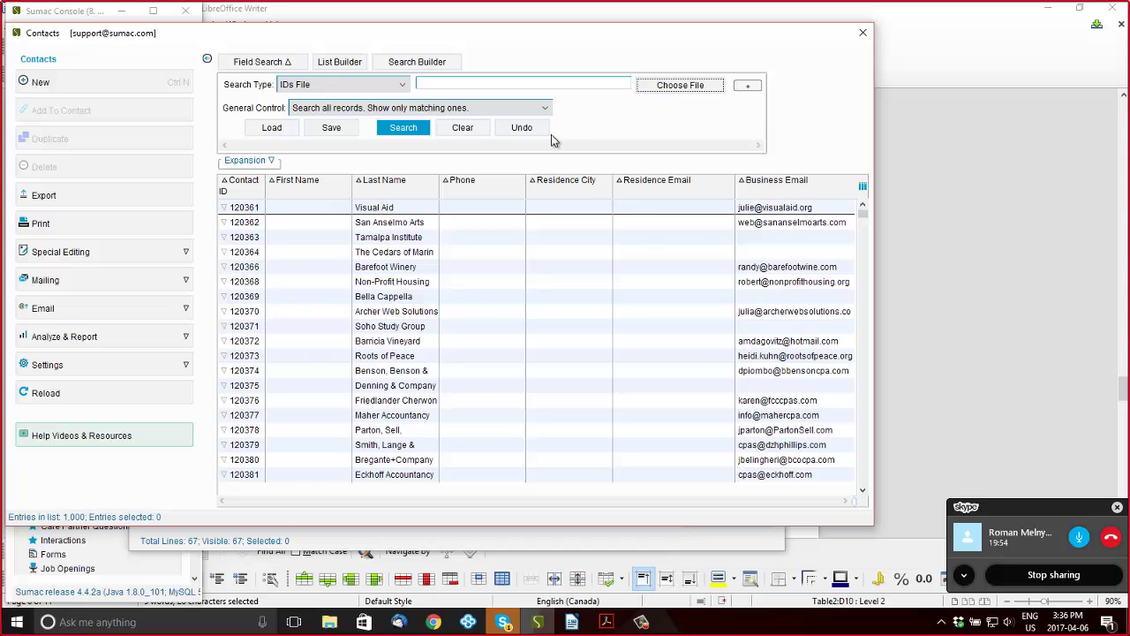
Choose "Addresses-33-individuals-2-internet addresses-2-business email-1-business email.txt" as the IDs file for the contact search
{"action": "left_click_drag", "start_coordinate": [323, 33], "coordinate": [756, 32]}
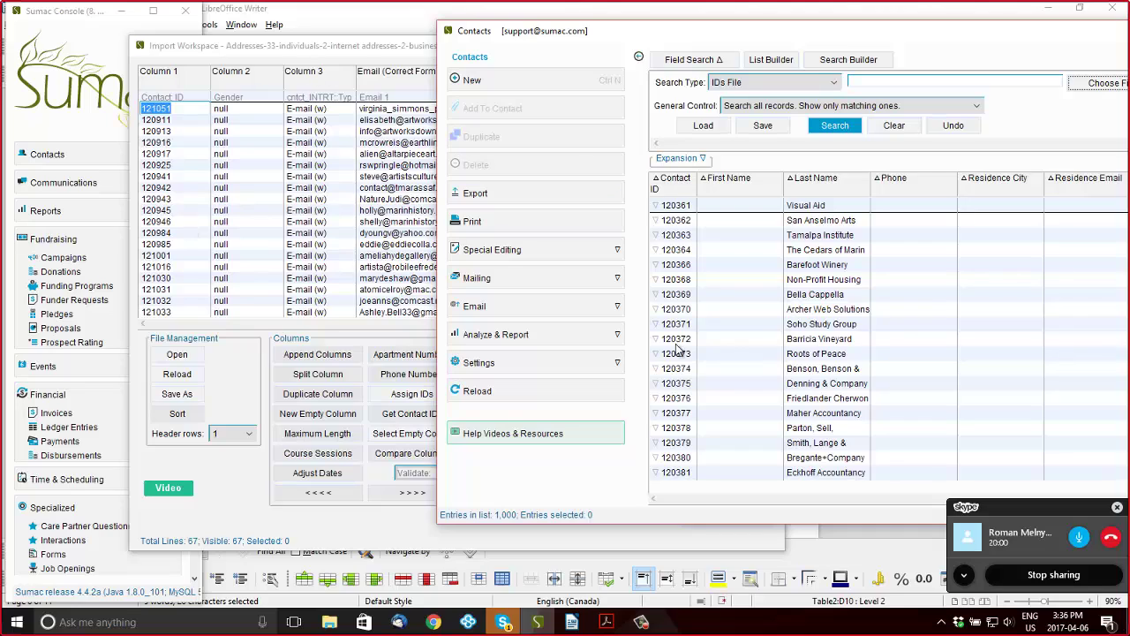
{"action": "left_click_drag", "start_coordinate": [720, 35], "coordinate": [332, 49]}
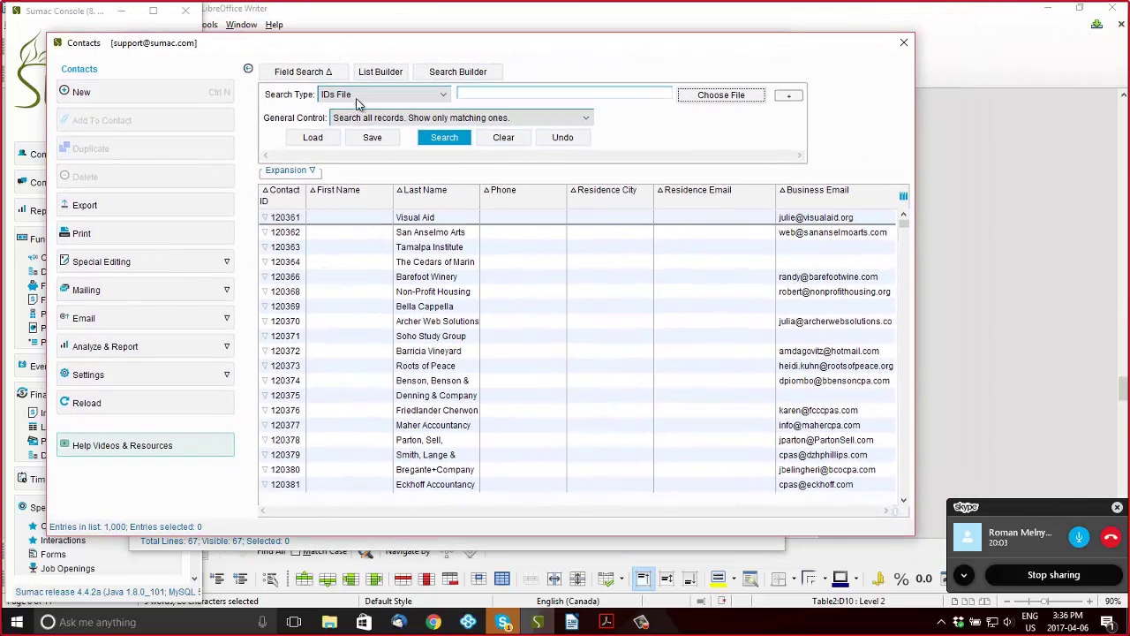
{"action": "left_click", "coordinate": [721, 95]}
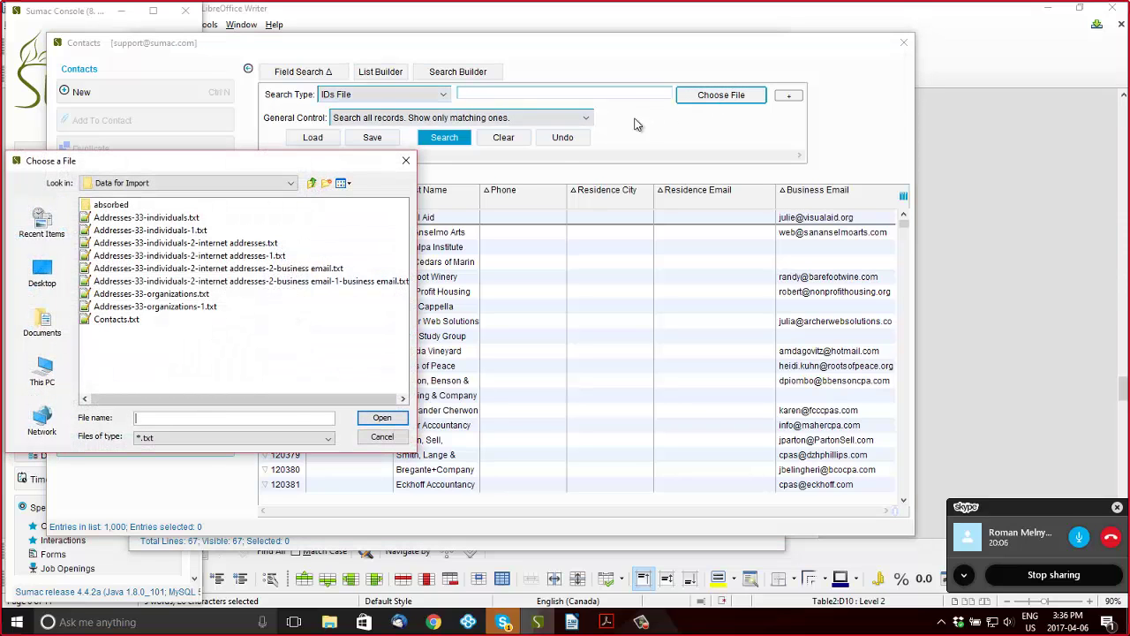
{"action": "left_click", "coordinate": [353, 284]}
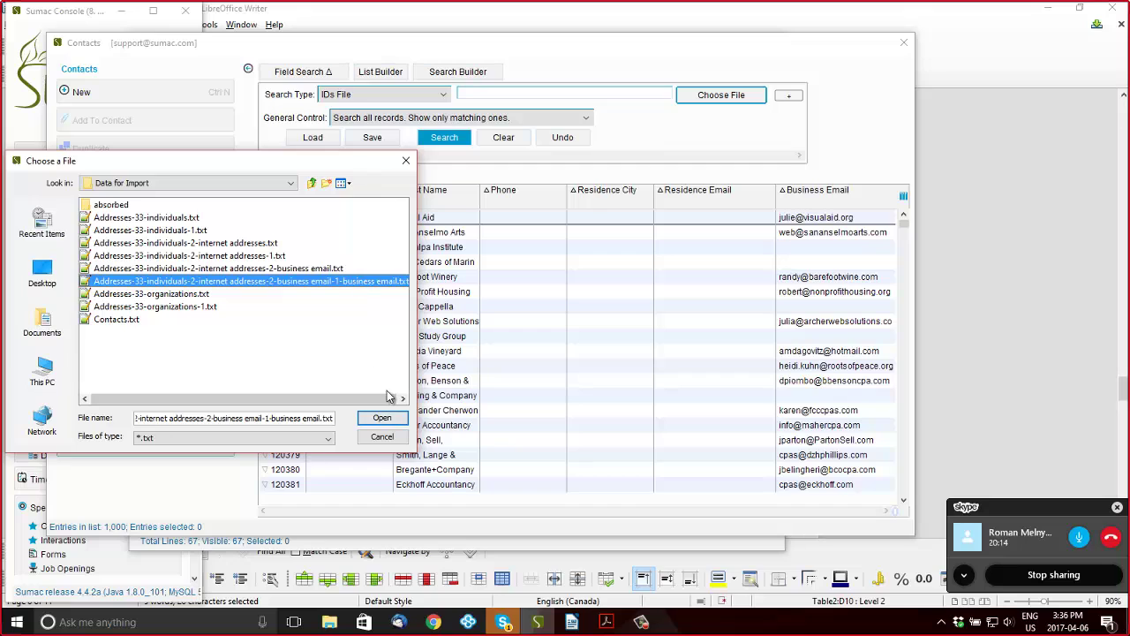
{"action": "left_click", "coordinate": [393, 418]}
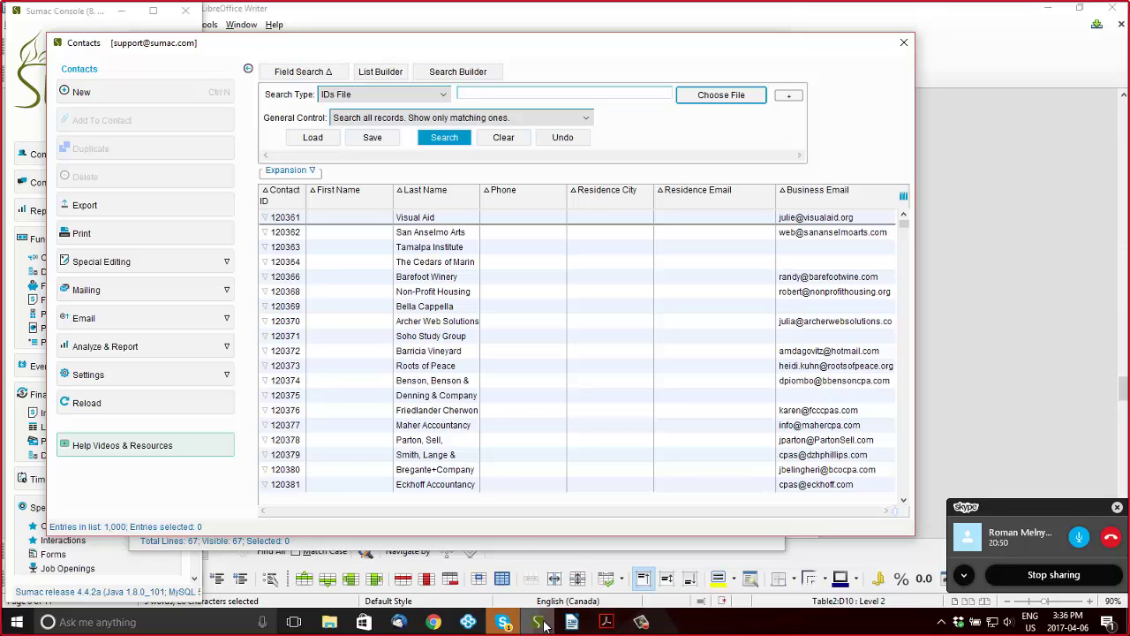
Bring the Sumac windows back in front of the desktop and close the contact search message
{"action": "mouse_move", "coordinate": [545, 626]}
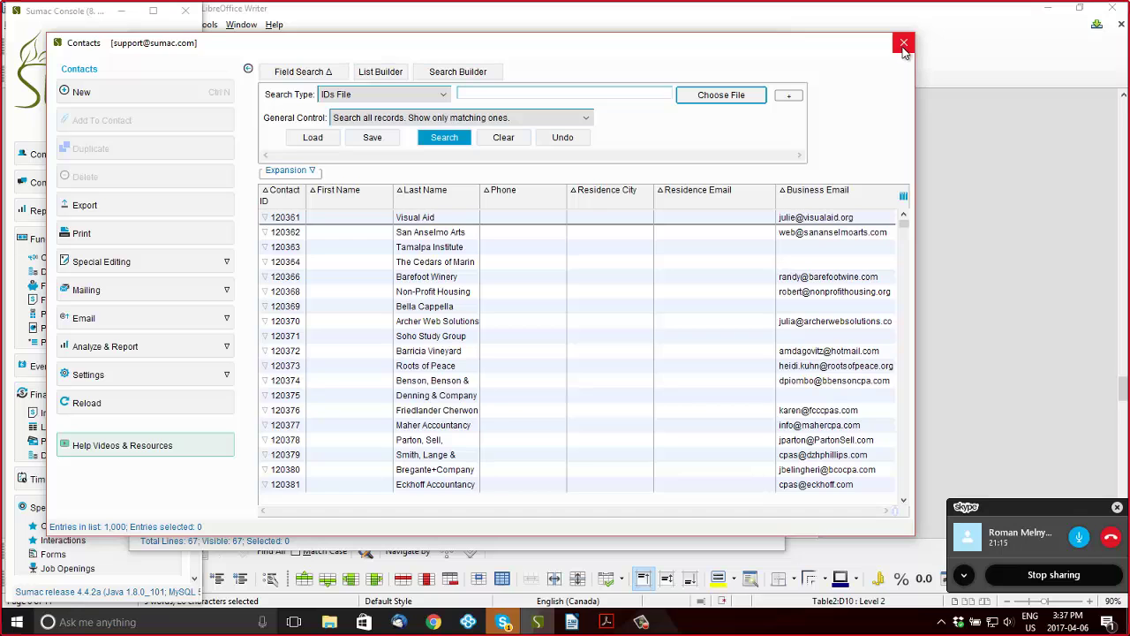
{"action": "key", "text": "super+d"}
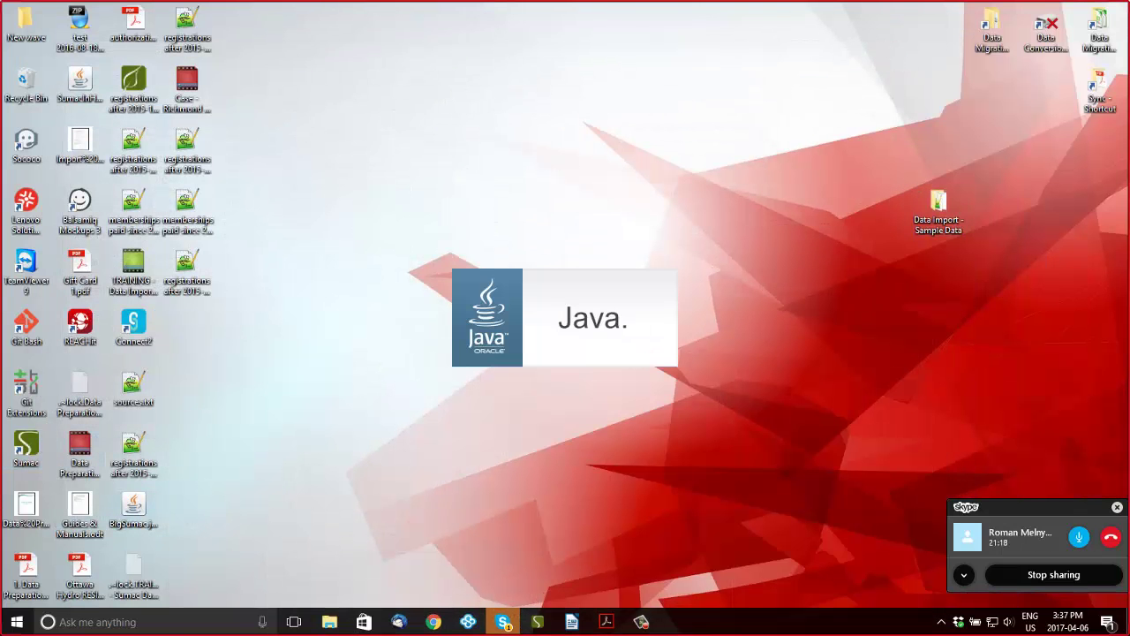
{"action": "left_click", "coordinate": [538, 621]}
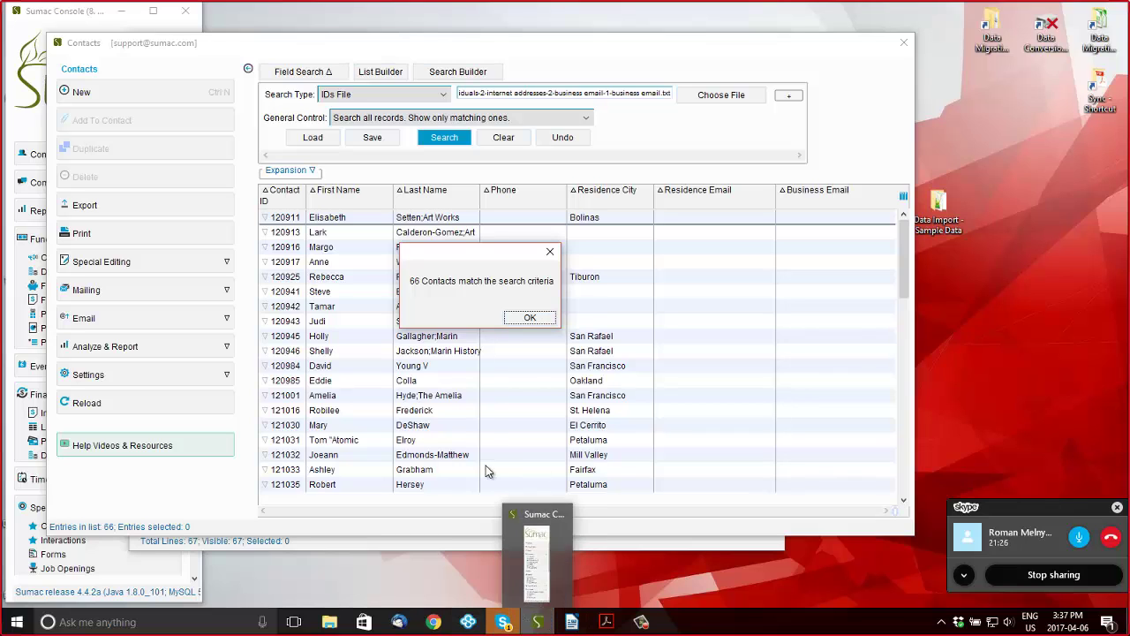
{"action": "left_click", "coordinate": [531, 318]}
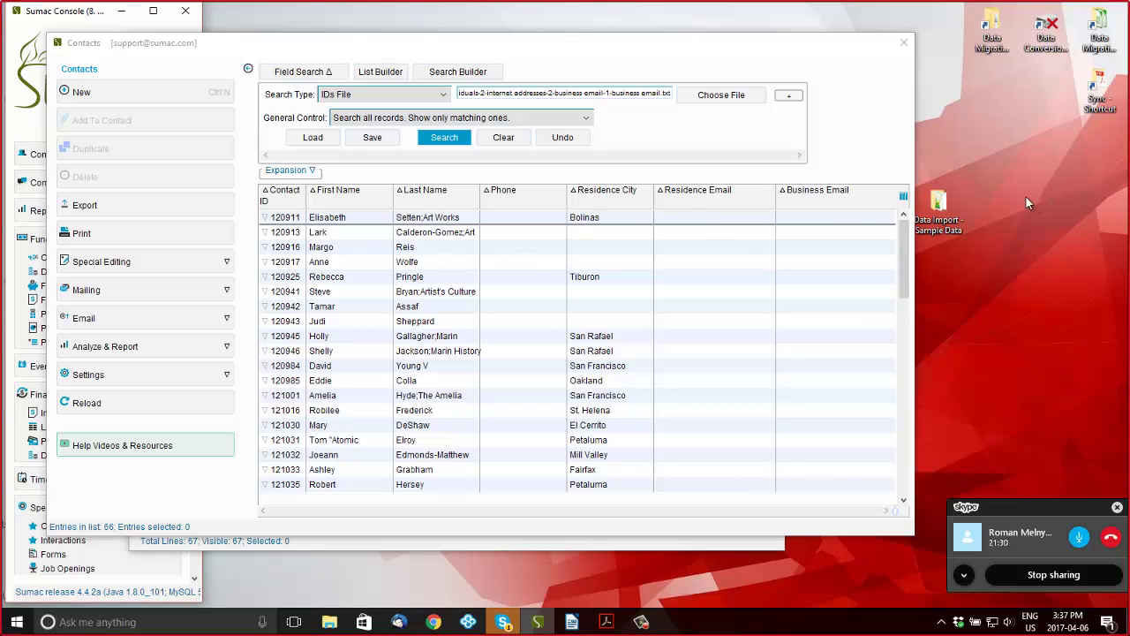
Remove First Name, Last Name, Phone, Residence City and Residence Email from the columns shown in the contact list
{"action": "left_click", "coordinate": [903, 196]}
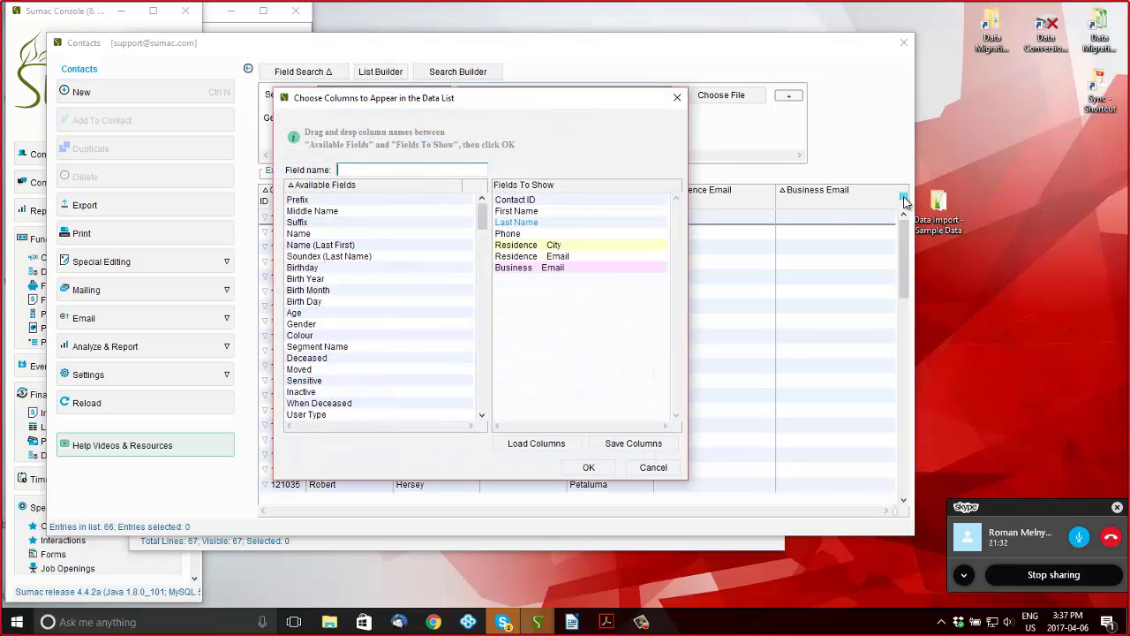
{"action": "left_click", "coordinate": [529, 212]}
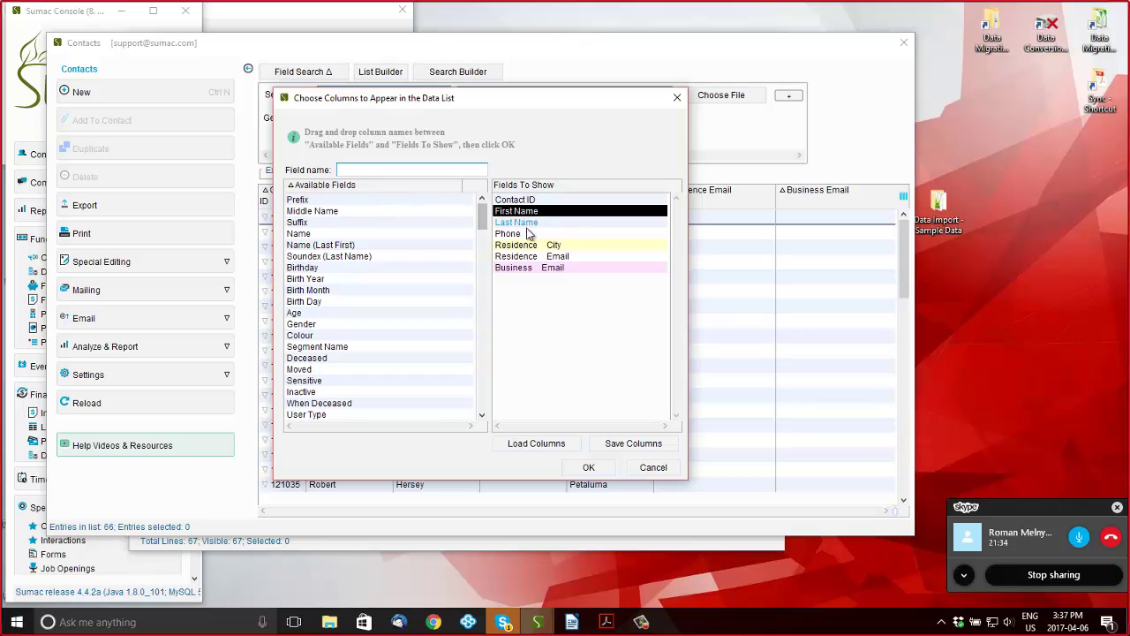
{"action": "left_click", "coordinate": [512, 257], "text": "shift"}
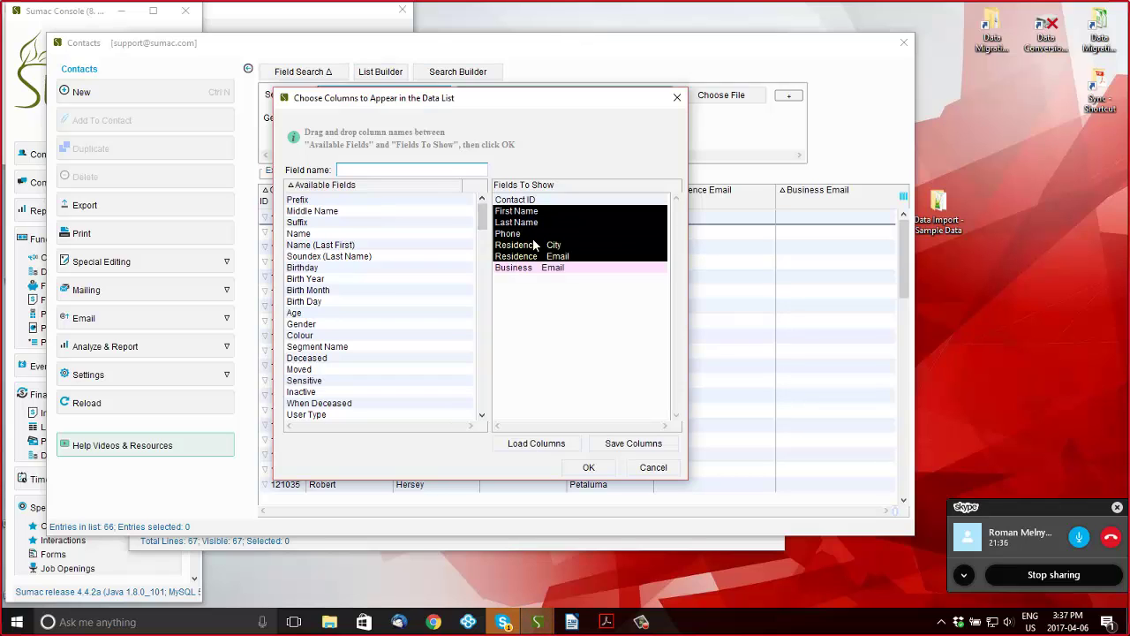
{"action": "left_click_drag", "start_coordinate": [533, 237], "coordinate": [358, 272]}
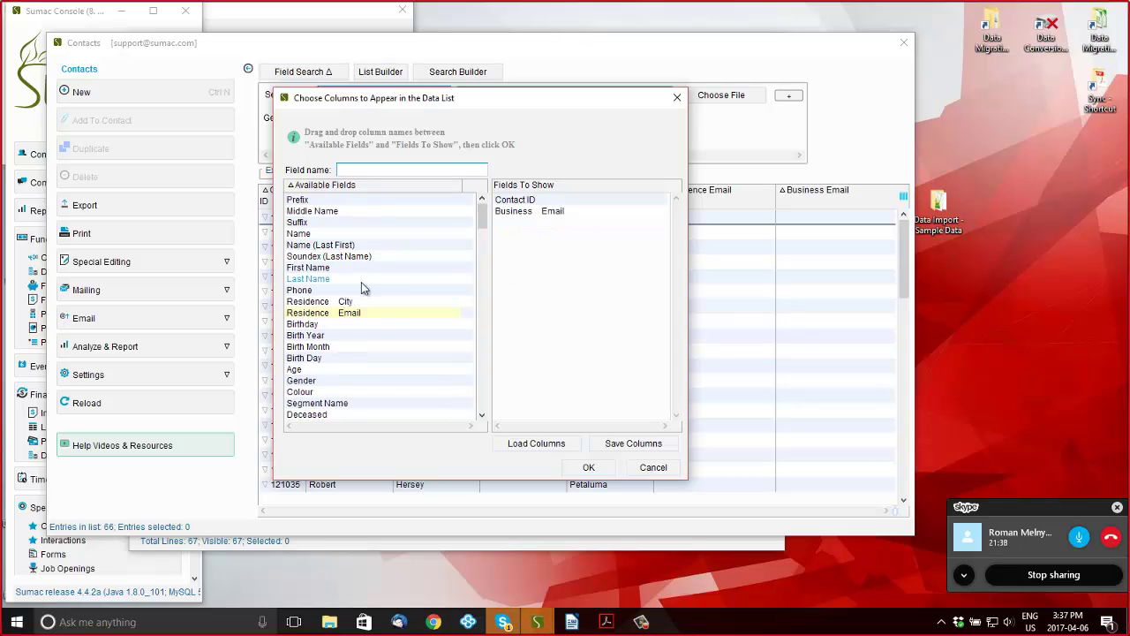
Add Business Email 2 and Assistant Email to the fields to show and apply the column selection
{"action": "scroll", "coordinate": [373, 318], "scroll_direction": "down", "scroll_amount": 15}
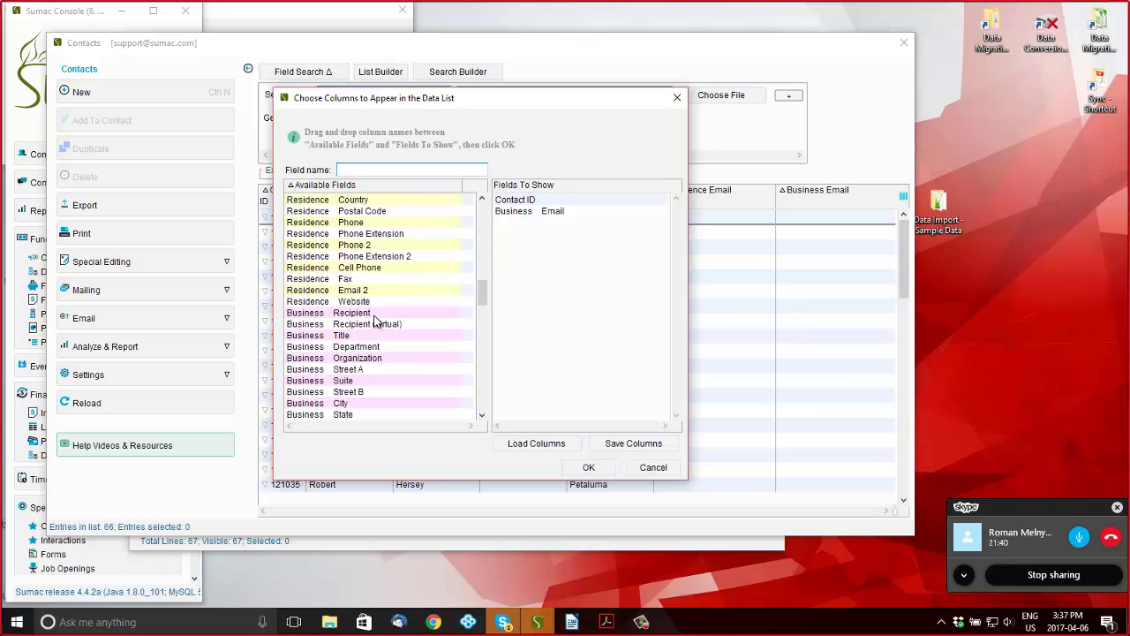
{"action": "scroll", "coordinate": [375, 320], "scroll_direction": "down", "scroll_amount": 4}
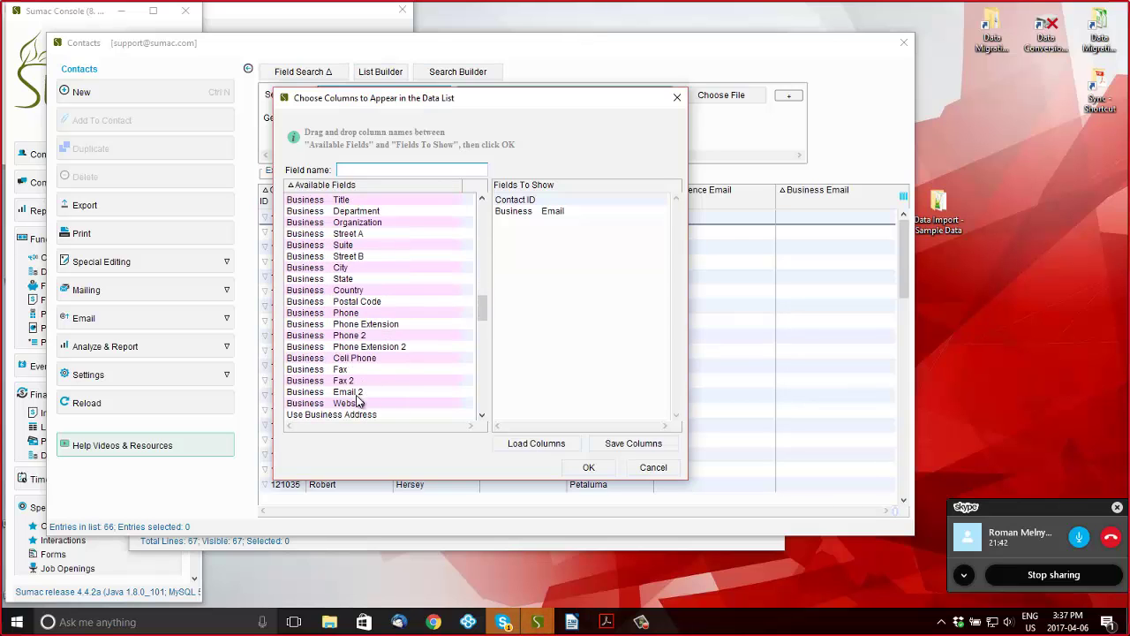
{"action": "left_click_drag", "start_coordinate": [357, 394], "coordinate": [565, 270]}
{"action": "left_click_drag", "start_coordinate": [336, 415], "coordinate": [599, 281]}
{"action": "scroll", "coordinate": [354, 364], "scroll_direction": "down", "scroll_amount": 2}
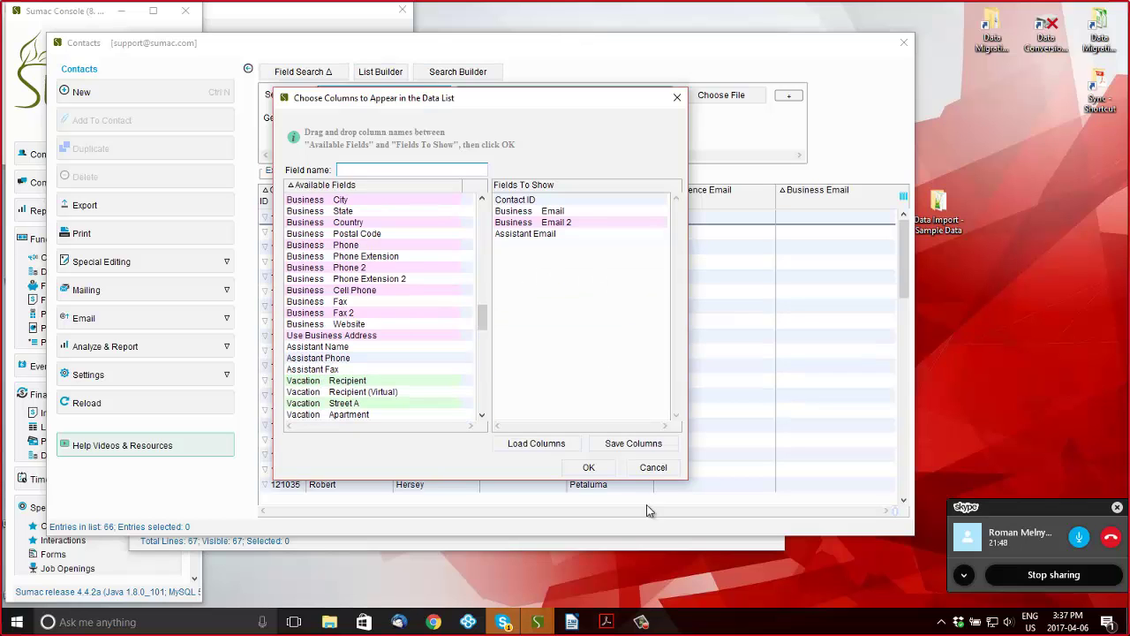
{"action": "left_click", "coordinate": [590, 467]}
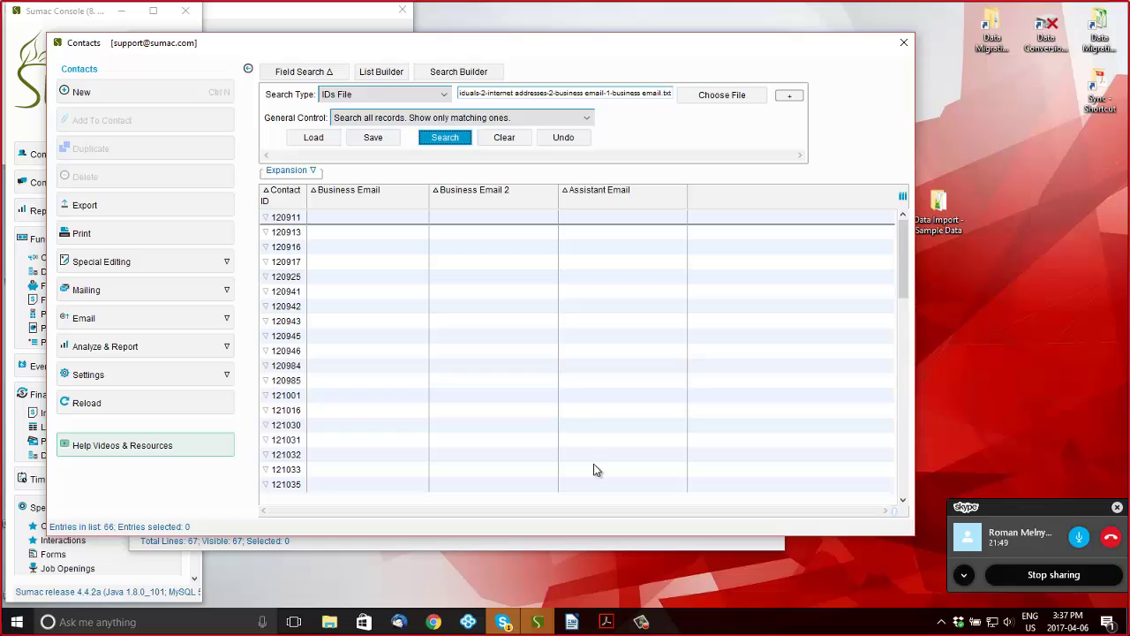
Sort the contact list by Business Email, Business Email 2 and Assistant Email in turn to check for existing addresses
{"action": "left_click", "coordinate": [378, 196]}
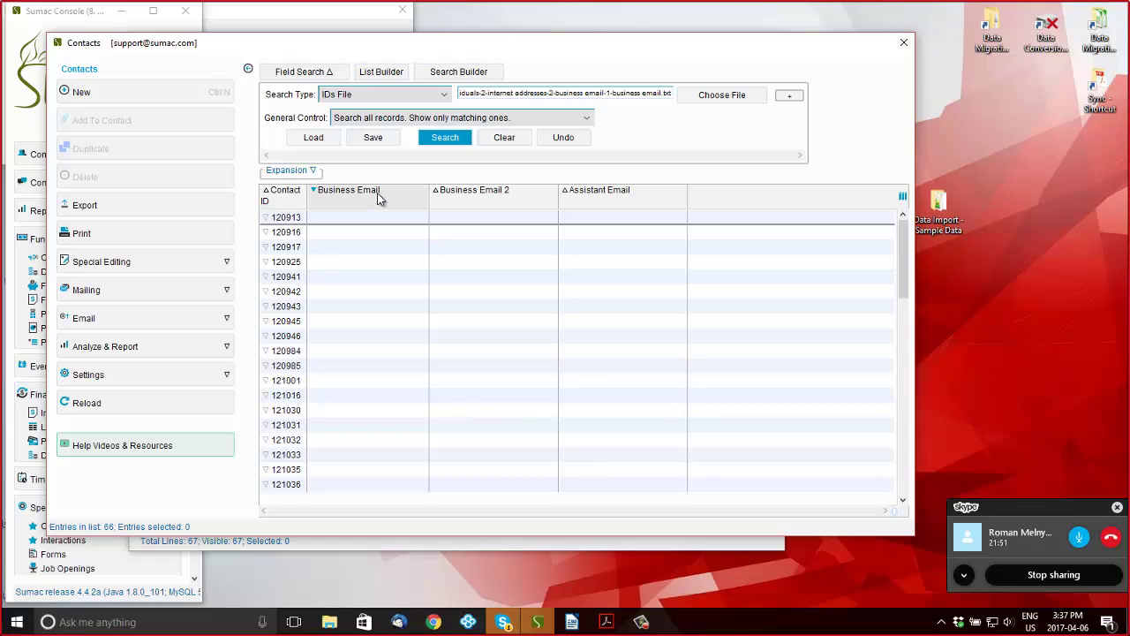
{"action": "left_click", "coordinate": [537, 196]}
{"action": "left_click", "coordinate": [642, 195]}
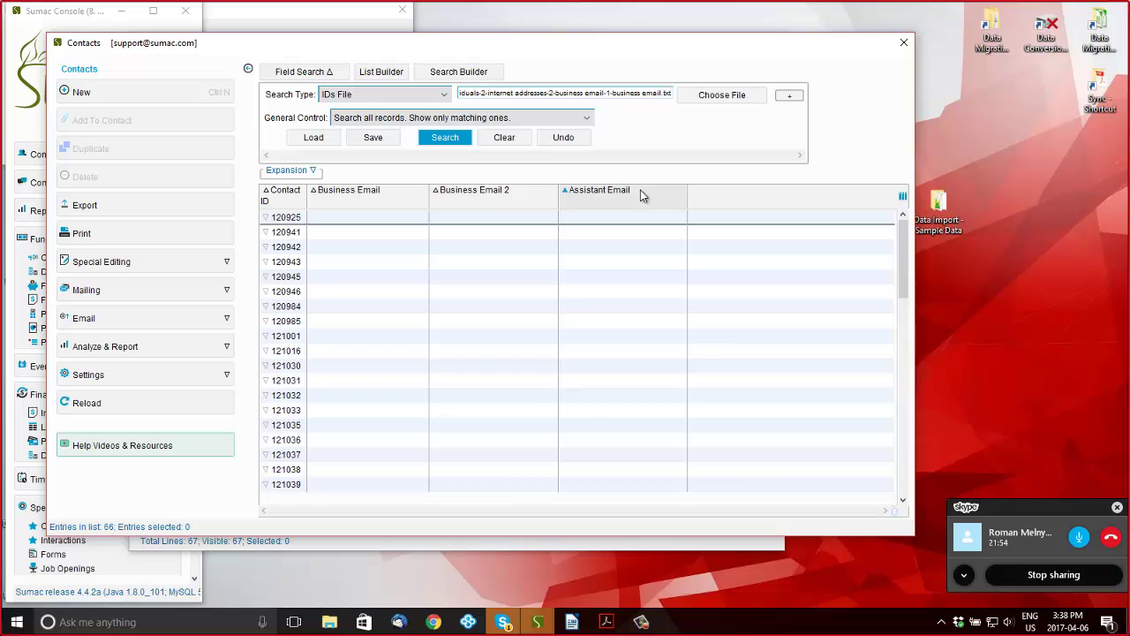
{"action": "left_click", "coordinate": [641, 192]}
{"action": "left_click", "coordinate": [353, 235]}
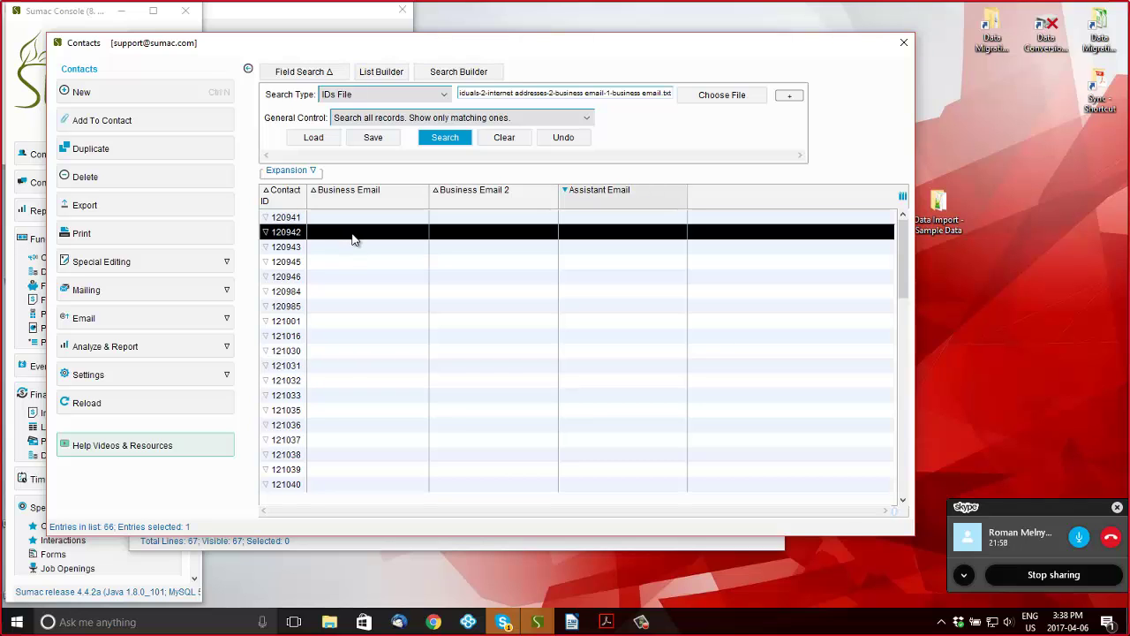
Compare the email columns in the Import Workspace with the contact list, and close the Contacts window
{"action": "left_click", "coordinate": [393, 541]}
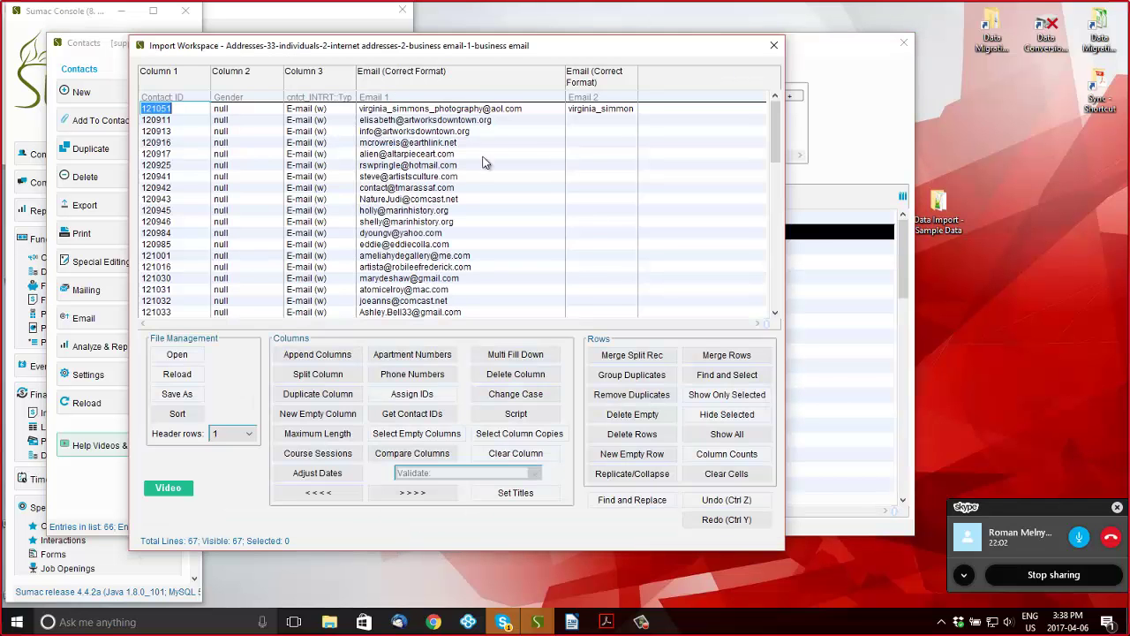
{"action": "double_click", "coordinate": [424, 121]}
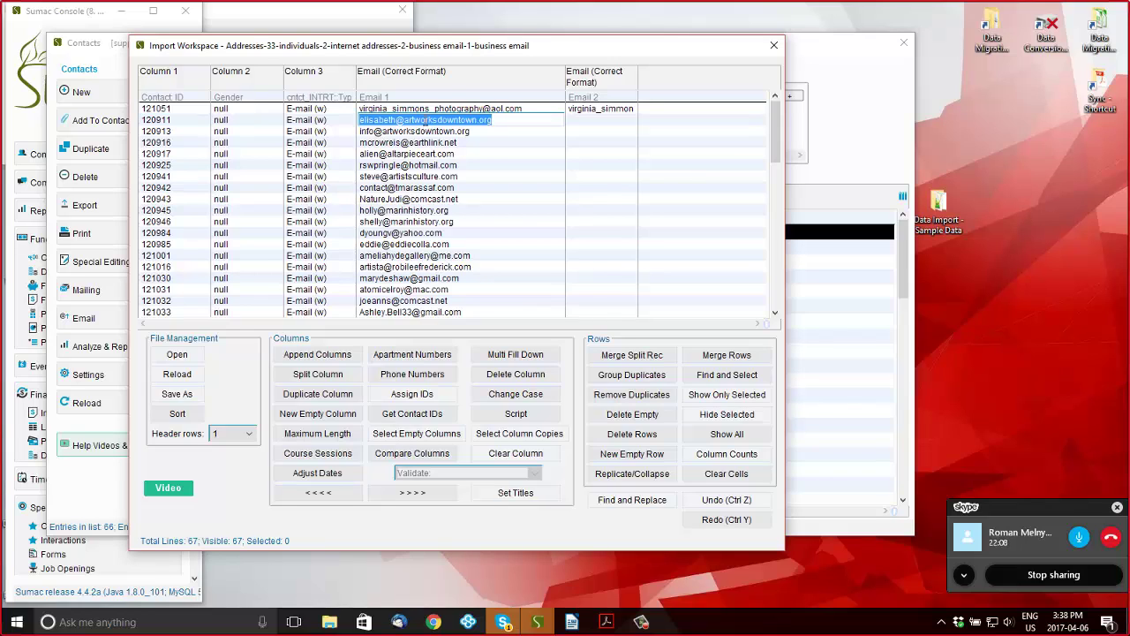
{"action": "left_click", "coordinate": [859, 115]}
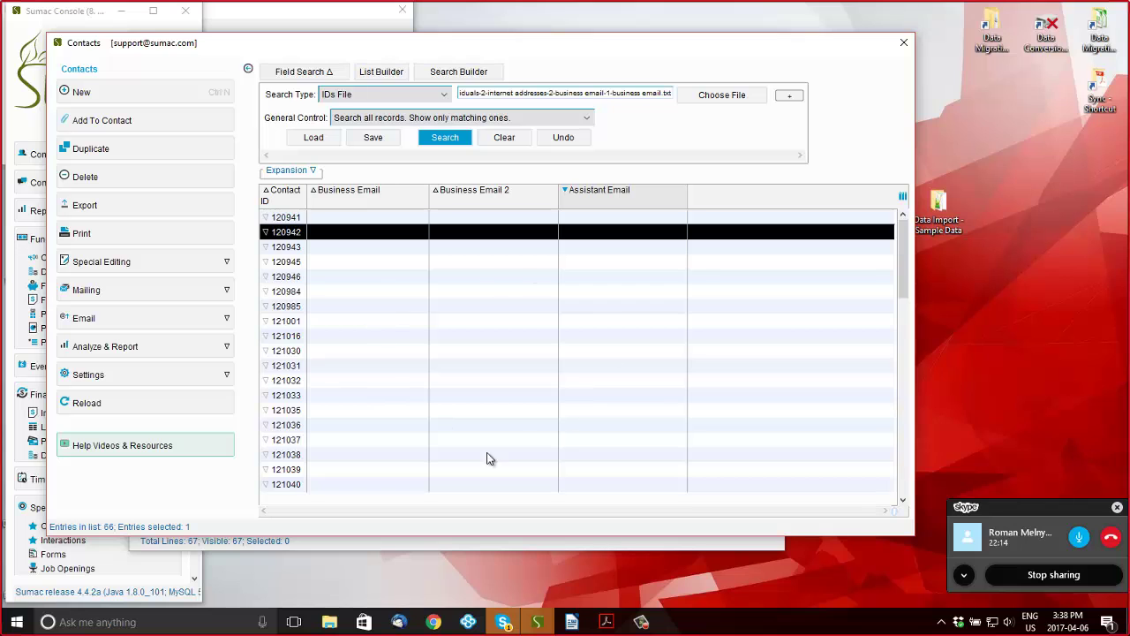
{"action": "left_click", "coordinate": [573, 621]}
{"action": "key", "text": "alt+Tab"}
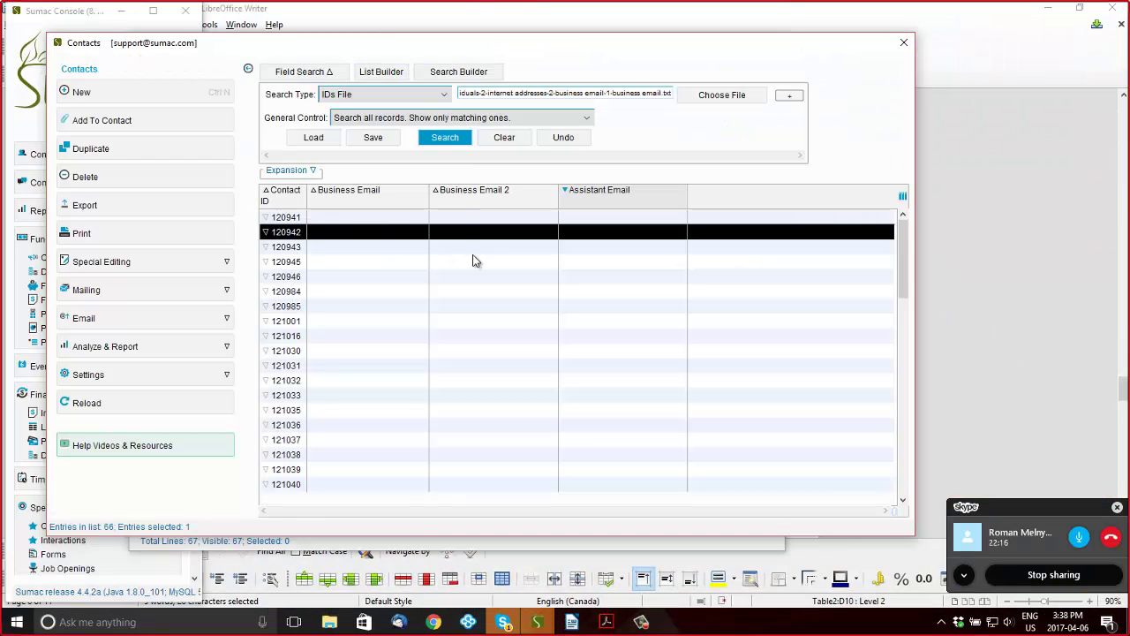
{"action": "left_click", "coordinate": [424, 540]}
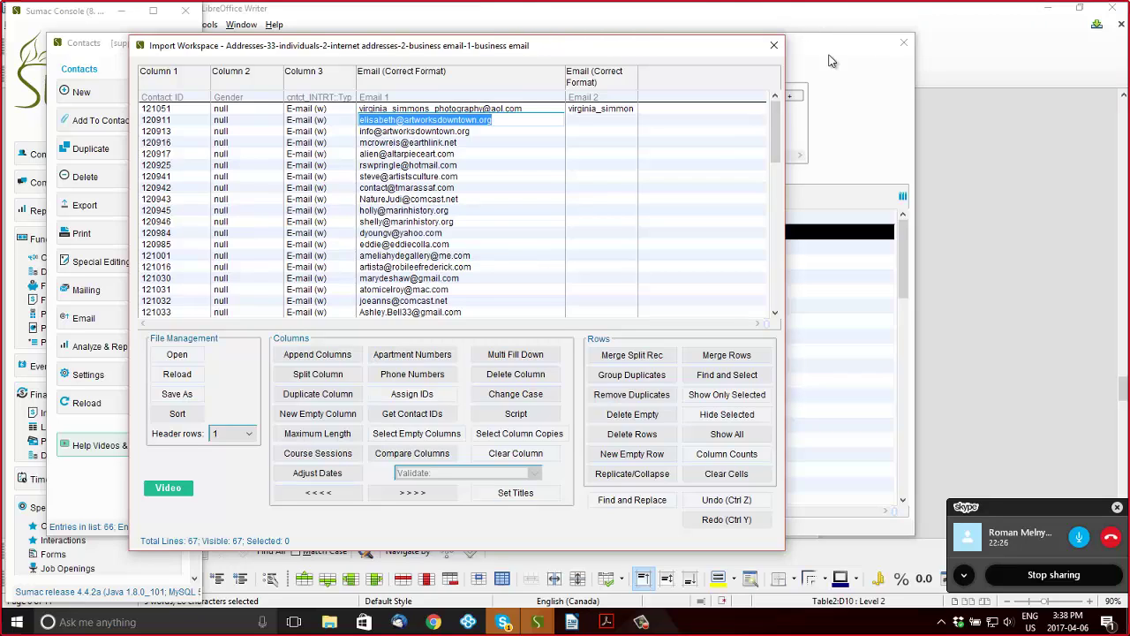
{"action": "left_click", "coordinate": [904, 43]}
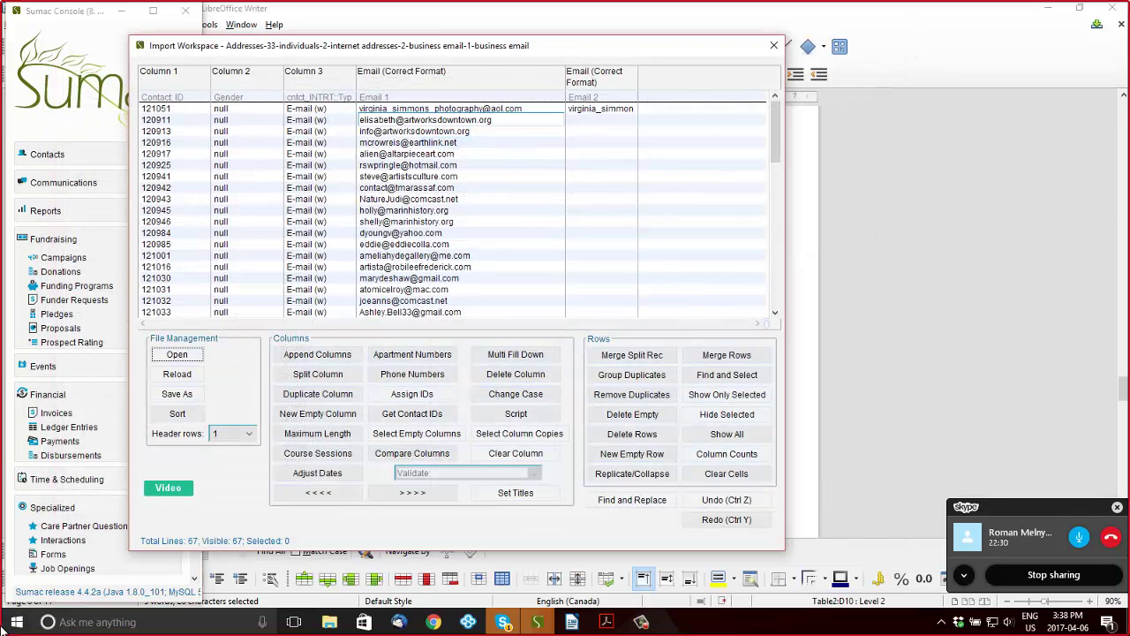
Start a text-file import of Contacts from the Sumac Console that updates records already in the database
{"action": "scroll", "coordinate": [18, 495], "scroll_direction": "down", "scroll_amount": 5}
{"action": "scroll", "coordinate": [18, 494], "scroll_direction": "down", "scroll_amount": 2}
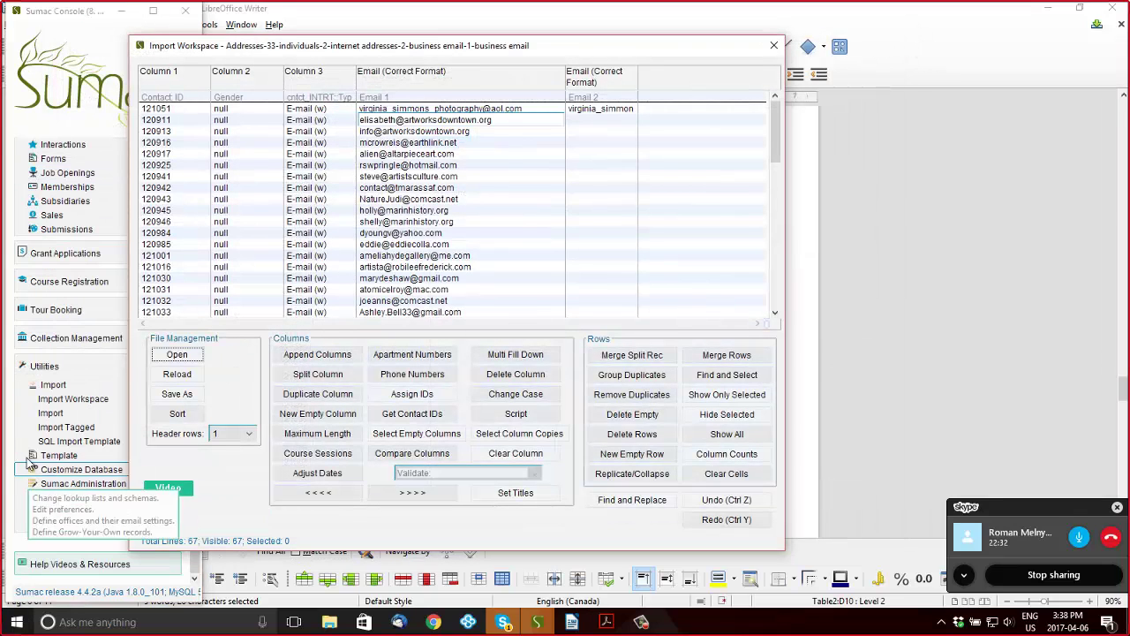
{"action": "left_click", "coordinate": [50, 413]}
{"action": "left_click", "coordinate": [141, 325]}
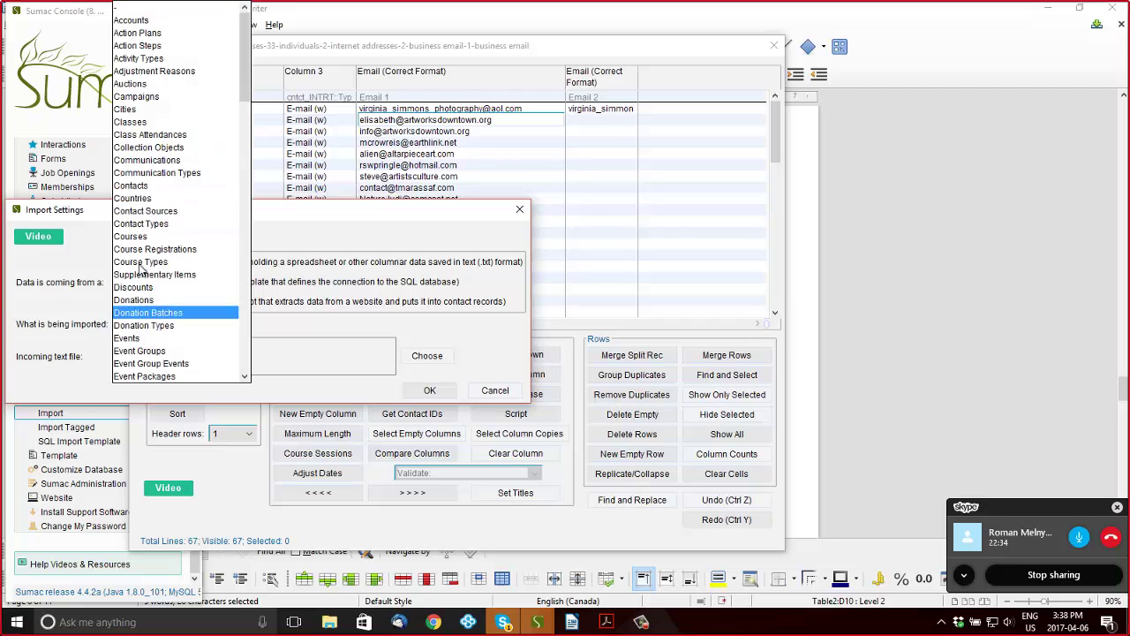
{"action": "left_click", "coordinate": [152, 194]}
{"action": "left_click", "coordinate": [218, 344]}
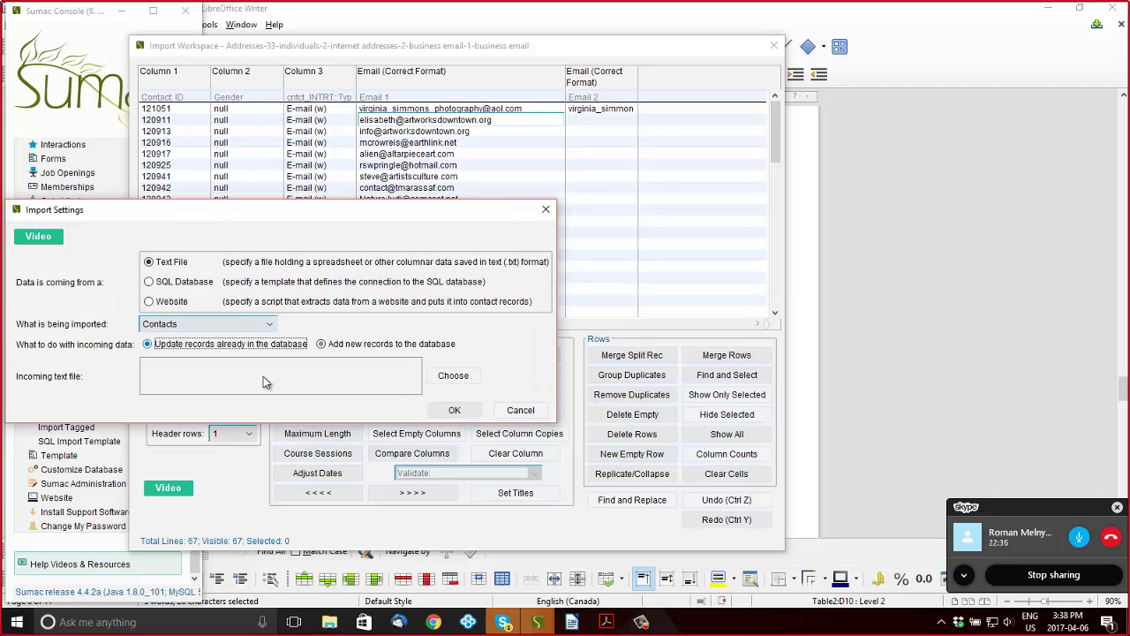
Load "Addresses-33-individuals-2-internet addresses-2-business email-1-business email.txt" as the incoming text file and identify its contacts by Contact ID
{"action": "left_click", "coordinate": [449, 377]}
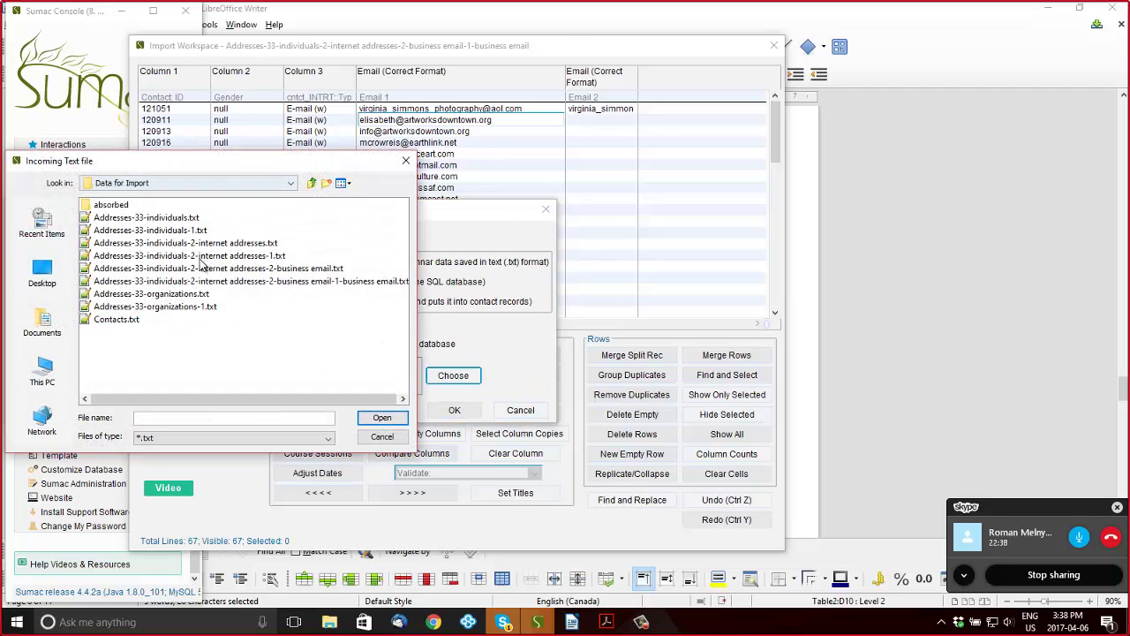
{"action": "double_click", "coordinate": [221, 288]}
{"action": "left_click", "coordinate": [452, 410]}
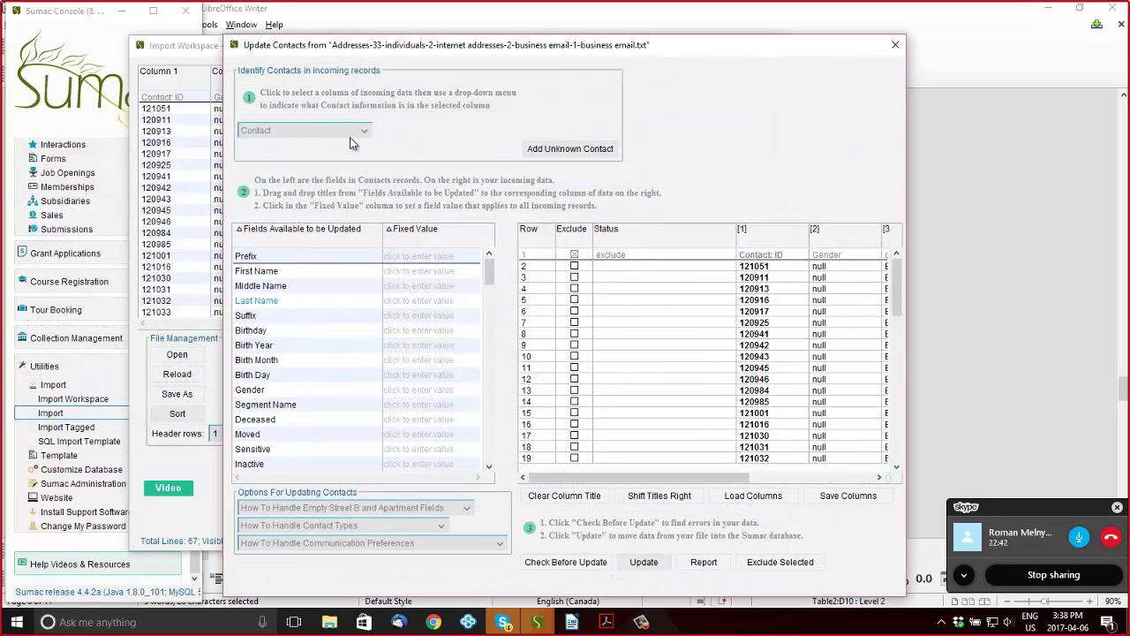
{"action": "left_click", "coordinate": [352, 131]}
{"action": "left_click", "coordinate": [322, 156]}
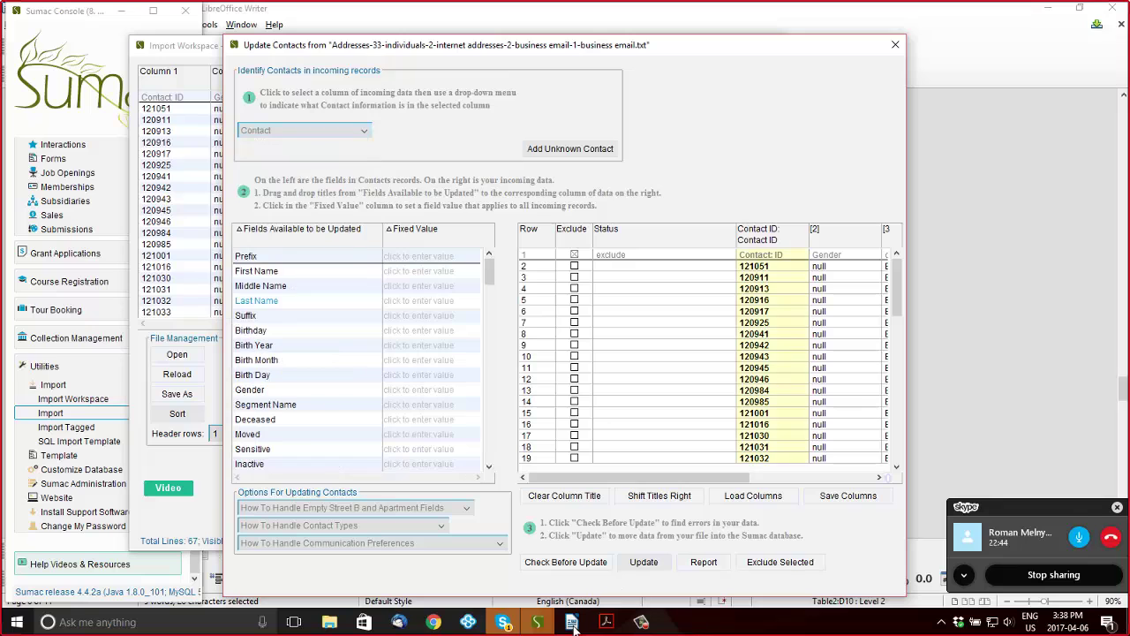
Map the Business Email field to the Email 1 column and Business Email 2 to the Email 2 column
{"action": "left_click_drag", "start_coordinate": [624, 477], "coordinate": [765, 459]}
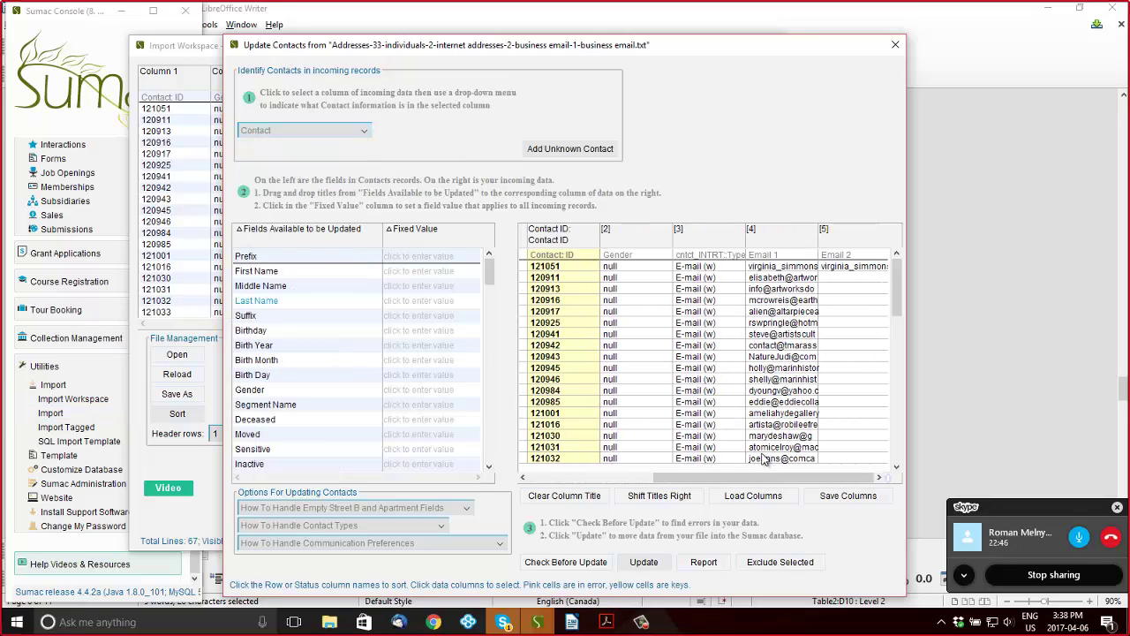
{"action": "scroll", "coordinate": [303, 327], "scroll_direction": "down", "scroll_amount": 15}
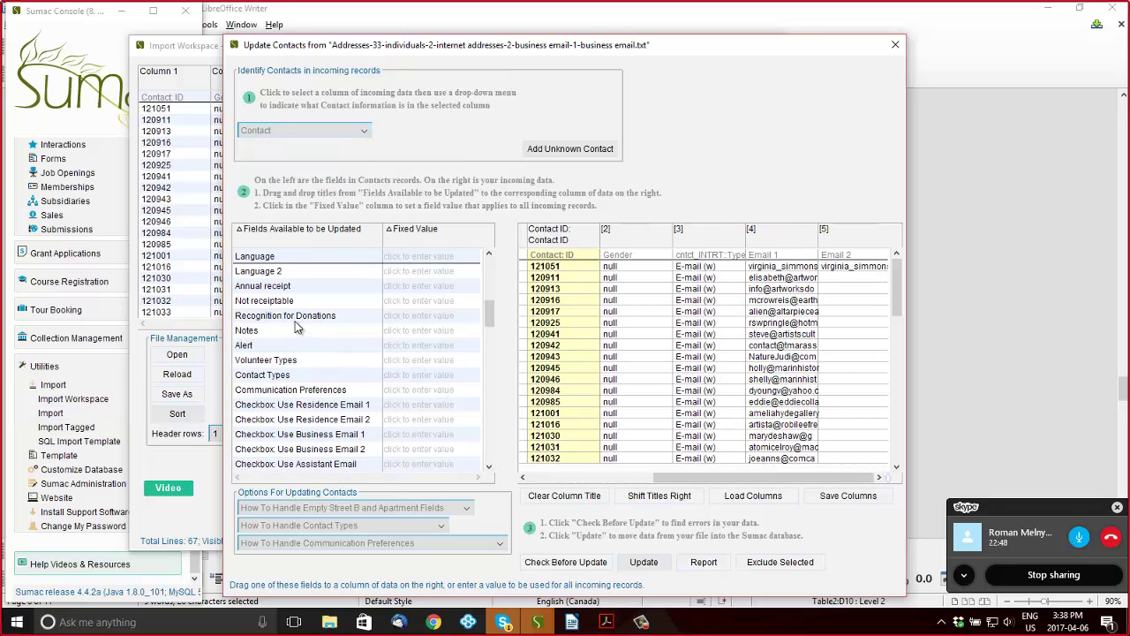
{"action": "scroll", "coordinate": [298, 327], "scroll_direction": "up", "scroll_amount": 4}
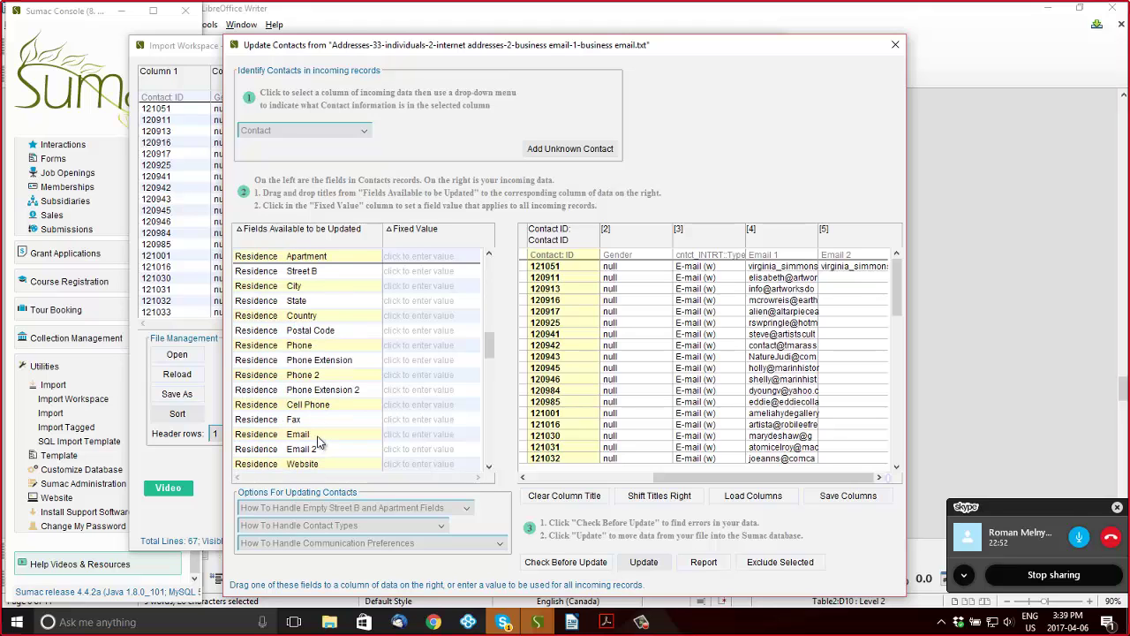
{"action": "scroll", "coordinate": [320, 440], "scroll_direction": "down", "scroll_amount": 4}
{"action": "scroll", "coordinate": [320, 439], "scroll_direction": "down", "scroll_amount": 2}
{"action": "scroll", "coordinate": [319, 440], "scroll_direction": "down", "scroll_amount": 4}
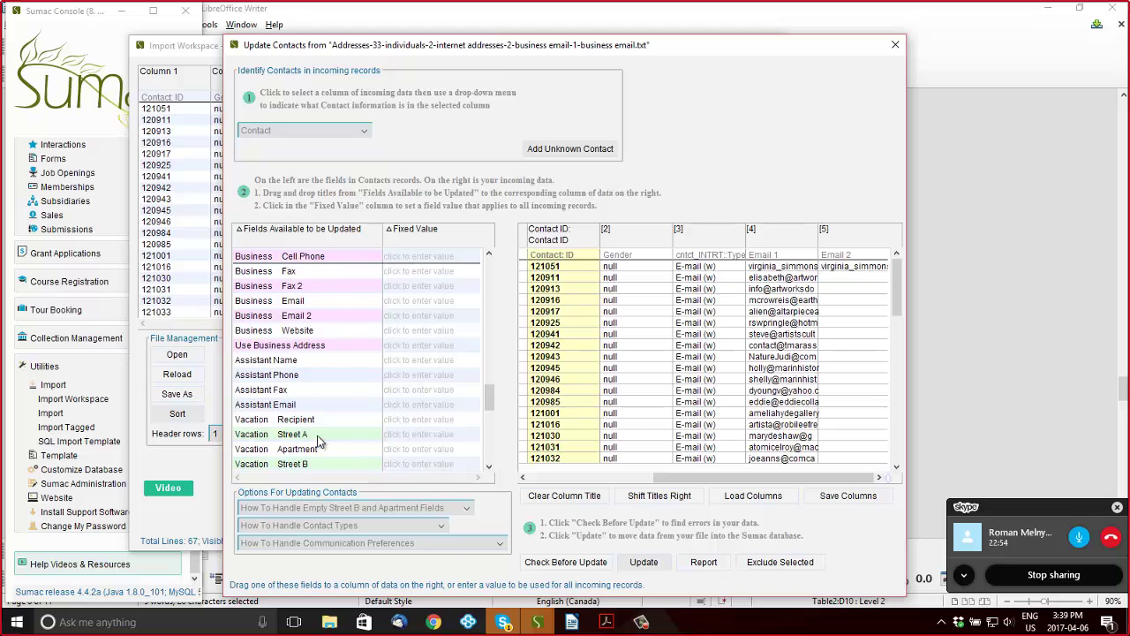
{"action": "scroll", "coordinate": [318, 432], "scroll_direction": "up", "scroll_amount": 2}
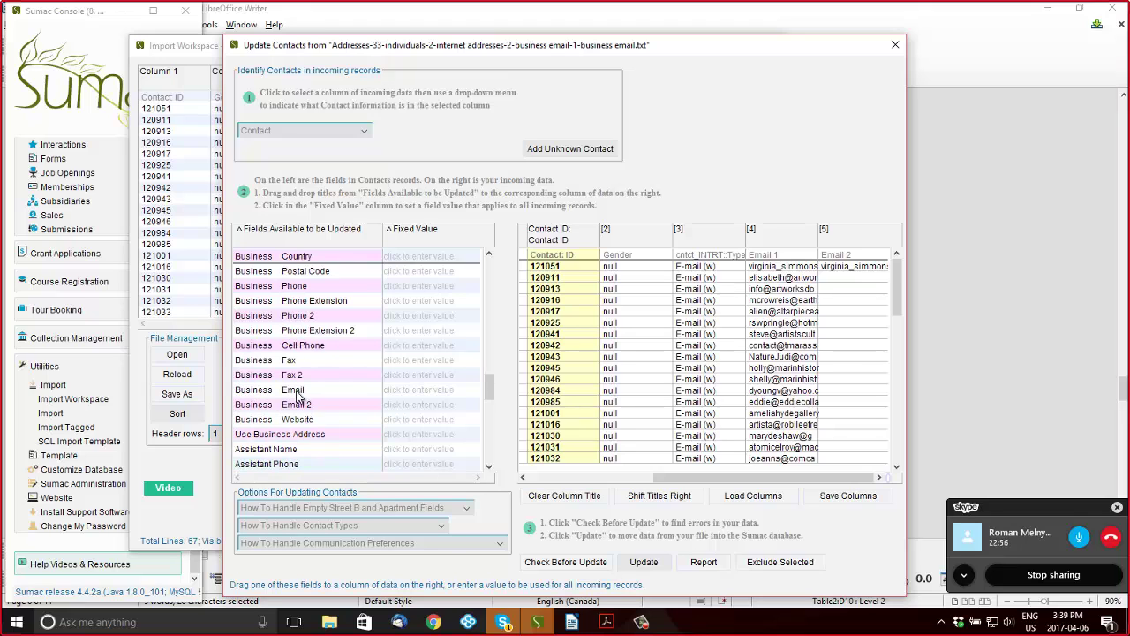
{"action": "left_click_drag", "start_coordinate": [299, 389], "coordinate": [780, 247]}
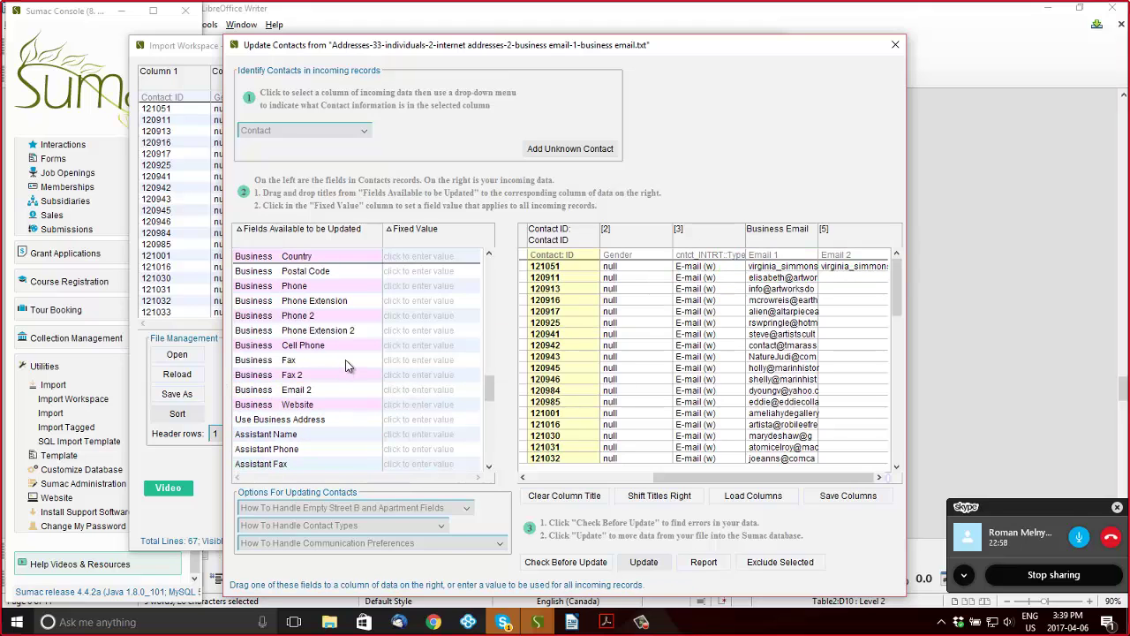
{"action": "left_click_drag", "start_coordinate": [353, 391], "coordinate": [846, 273]}
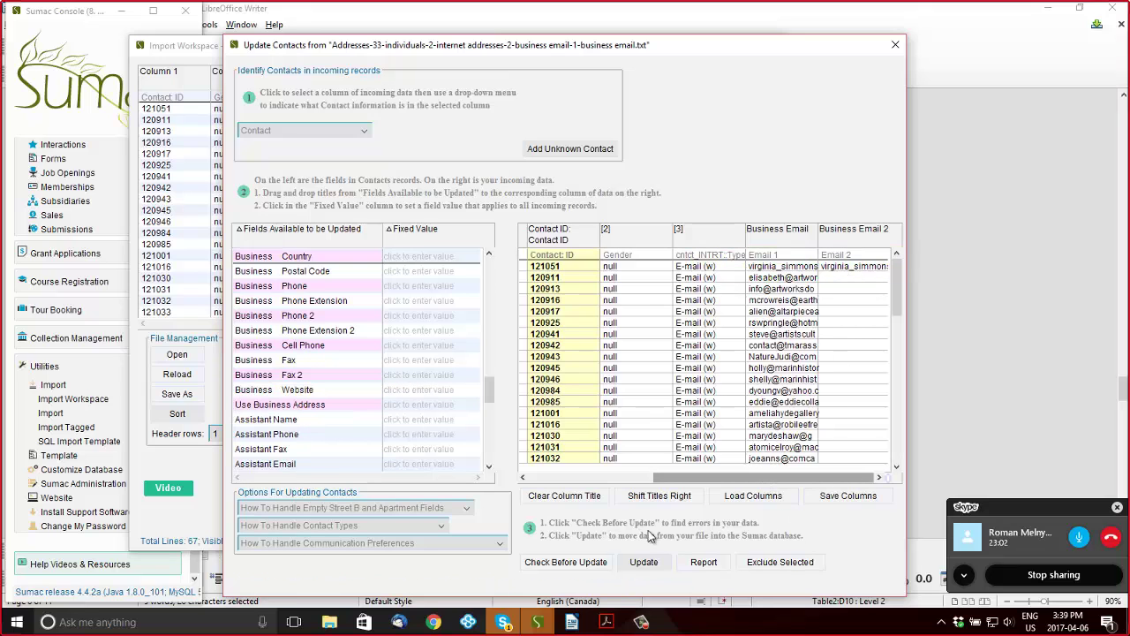
Check the incoming contact records for errors before updating and close the check message
{"action": "left_click", "coordinate": [565, 562]}
{"action": "left_click", "coordinate": [585, 348]}
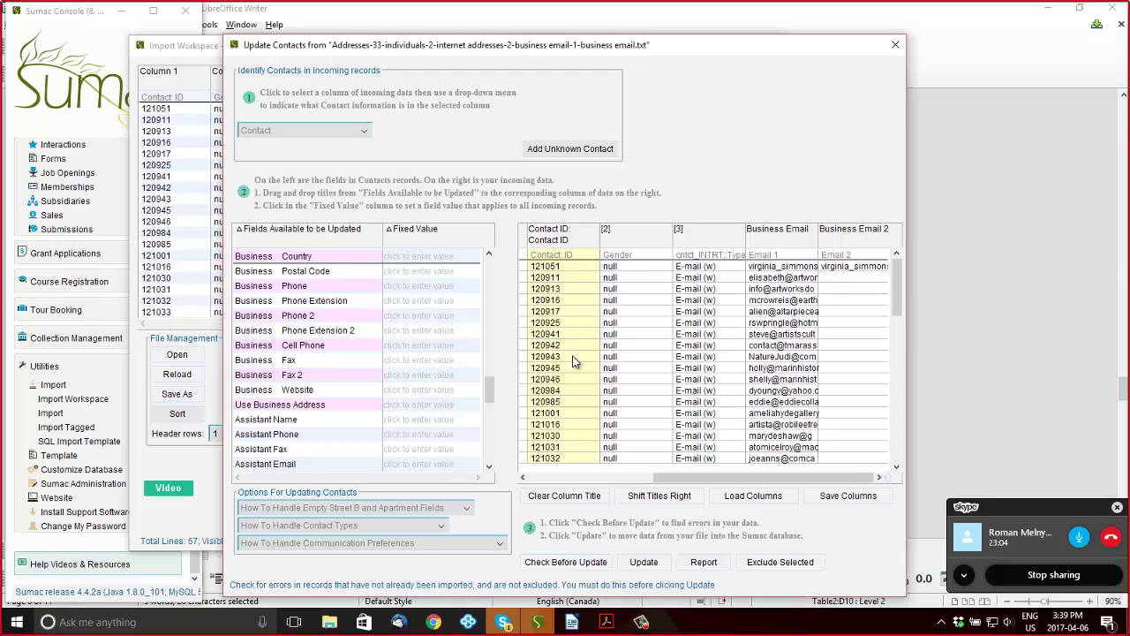
Update the Sumac contacts with the mapped business email records and close the result message
{"action": "left_click", "coordinate": [642, 562]}
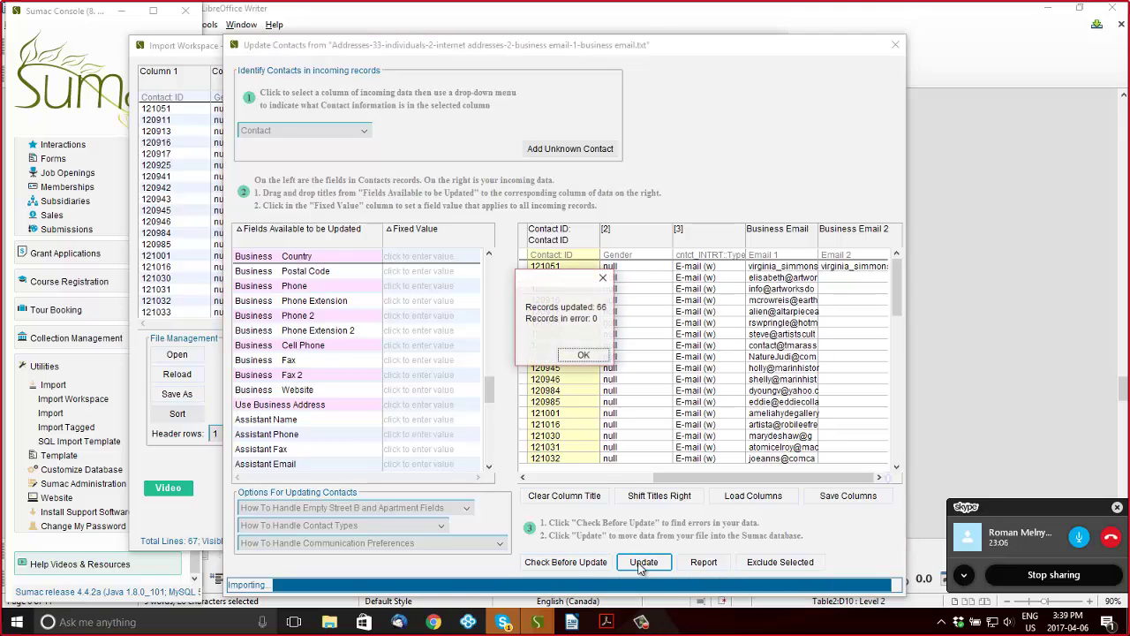
{"action": "left_click", "coordinate": [585, 356]}
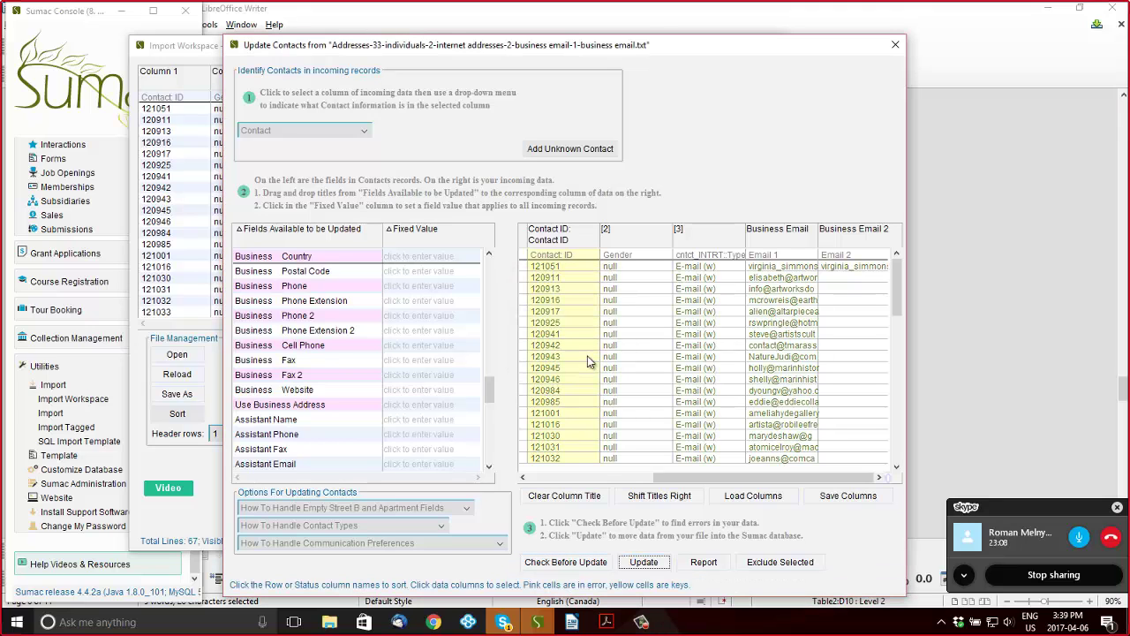
In File Explorer, move "Addresses-33-individuals-2-internet addresses-2-business email-1-business email.txt" from Data for Import into its absorbed folder
{"action": "mouse_move", "coordinate": [329, 622]}
{"action": "left_click", "coordinate": [265, 576]}
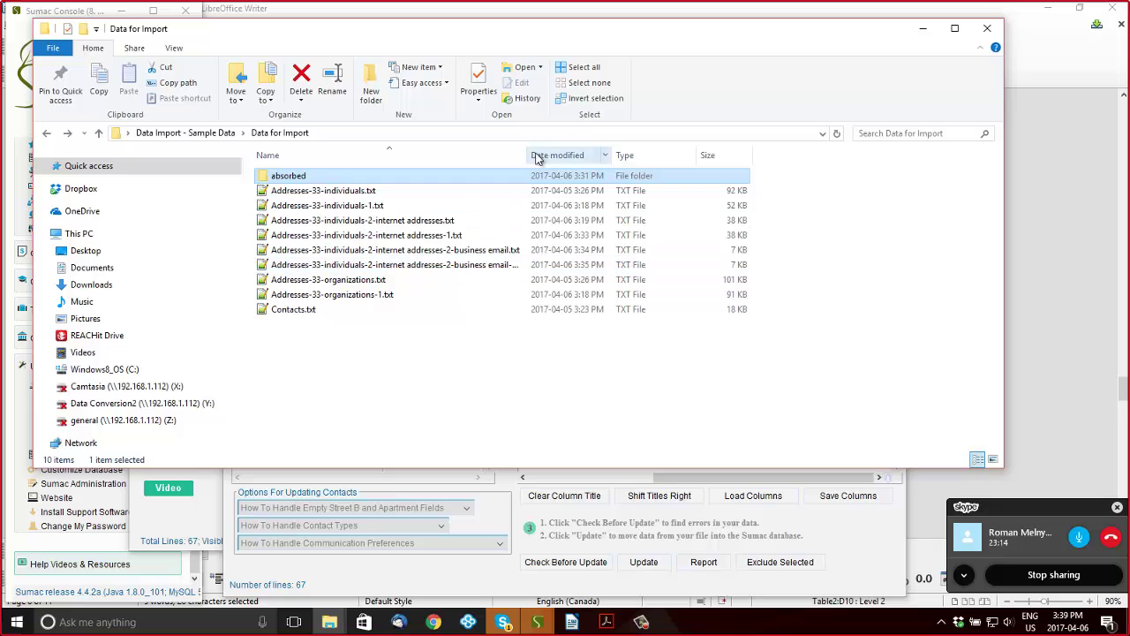
{"action": "left_click_drag", "start_coordinate": [525, 157], "coordinate": [625, 152]}
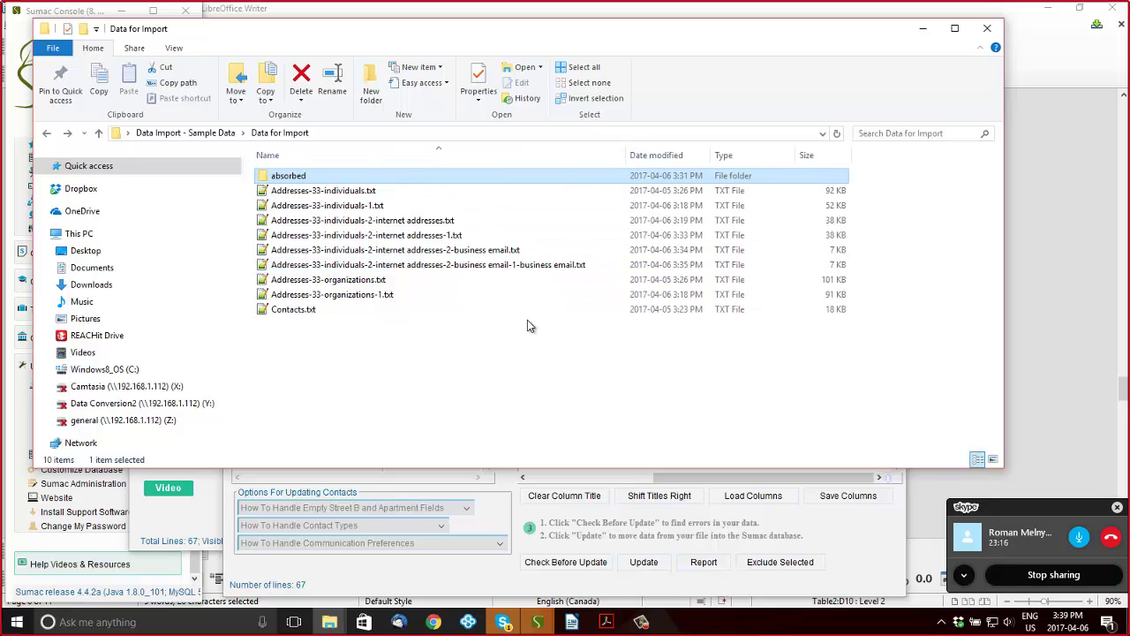
{"action": "left_click", "coordinate": [530, 266]}
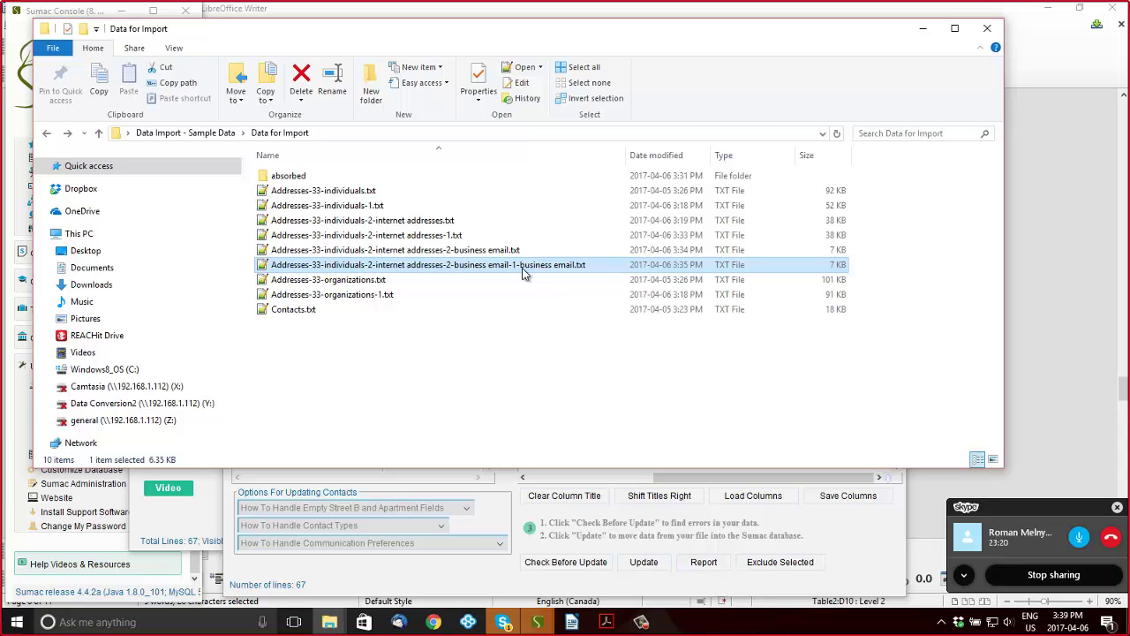
{"action": "left_click_drag", "start_coordinate": [422, 267], "coordinate": [397, 181]}
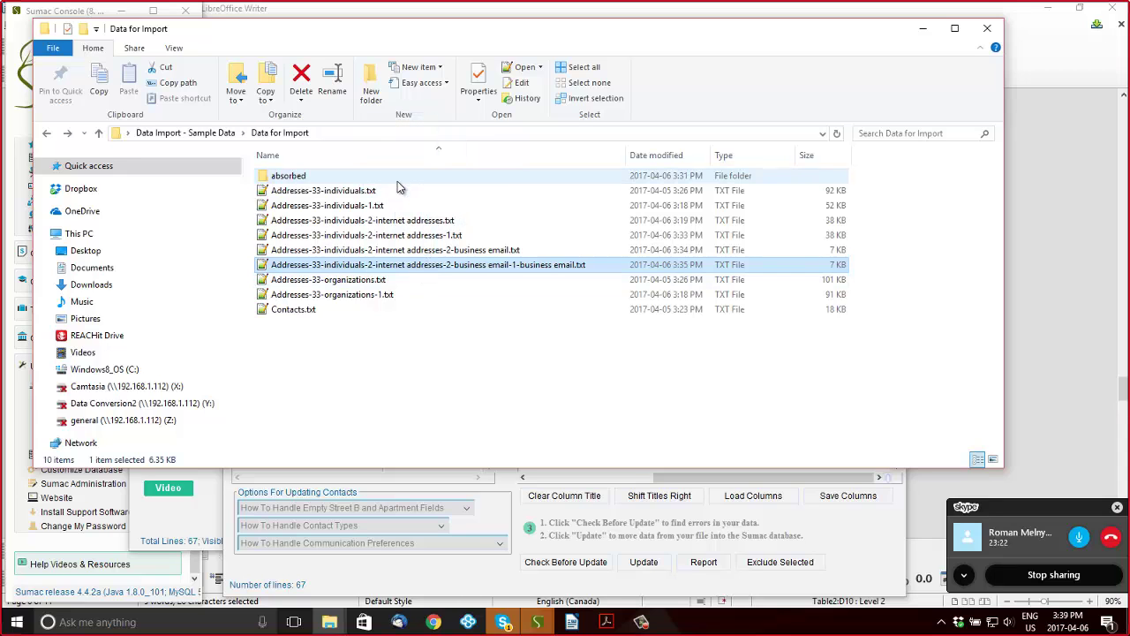
Switch to the Sumac Data Mapping document in LibreOffice Writer, colour the "records contain Email (w)" line light grey and save the document
{"action": "left_click", "coordinate": [671, 515]}
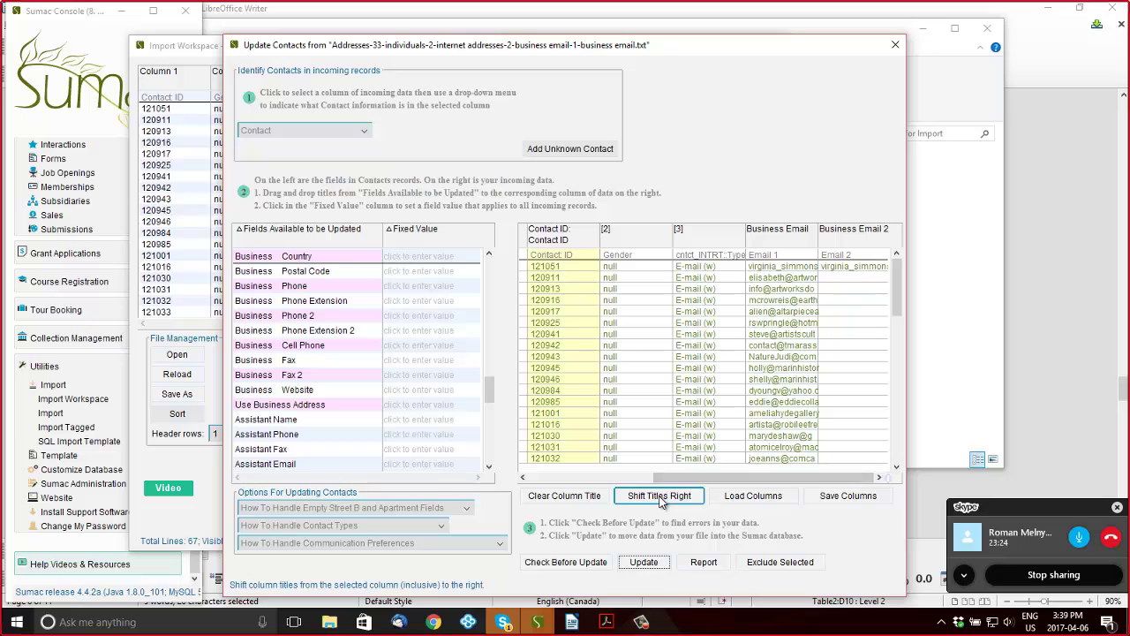
{"action": "left_click", "coordinate": [571, 623]}
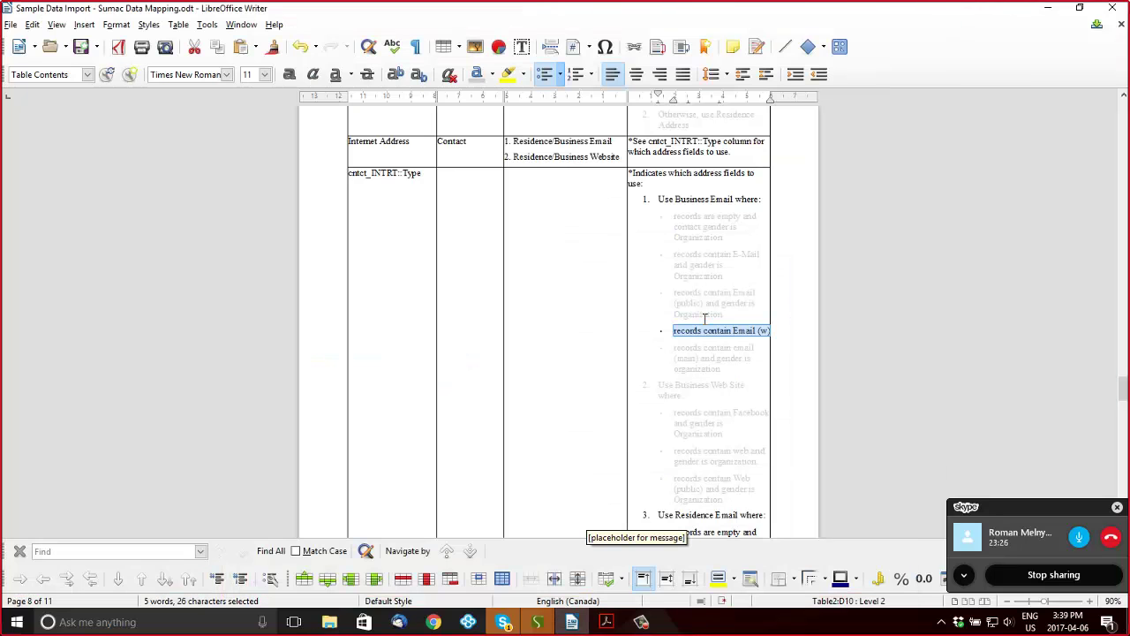
{"action": "left_click_drag", "start_coordinate": [659, 329], "coordinate": [790, 323]}
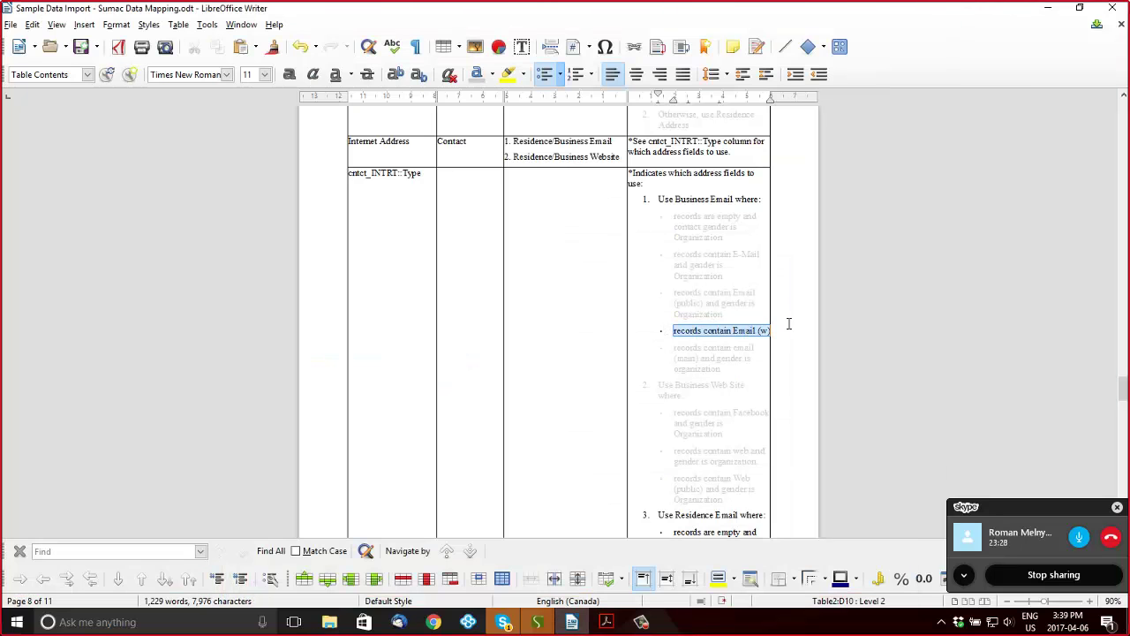
{"action": "left_click", "coordinate": [477, 74]}
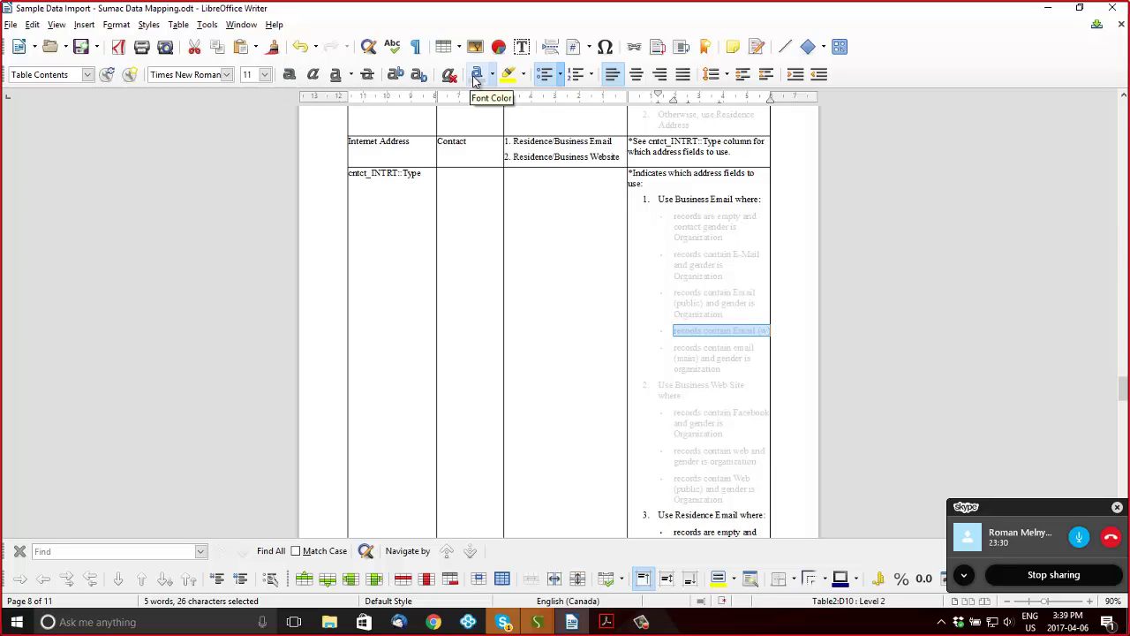
{"action": "left_click", "coordinate": [81, 47]}
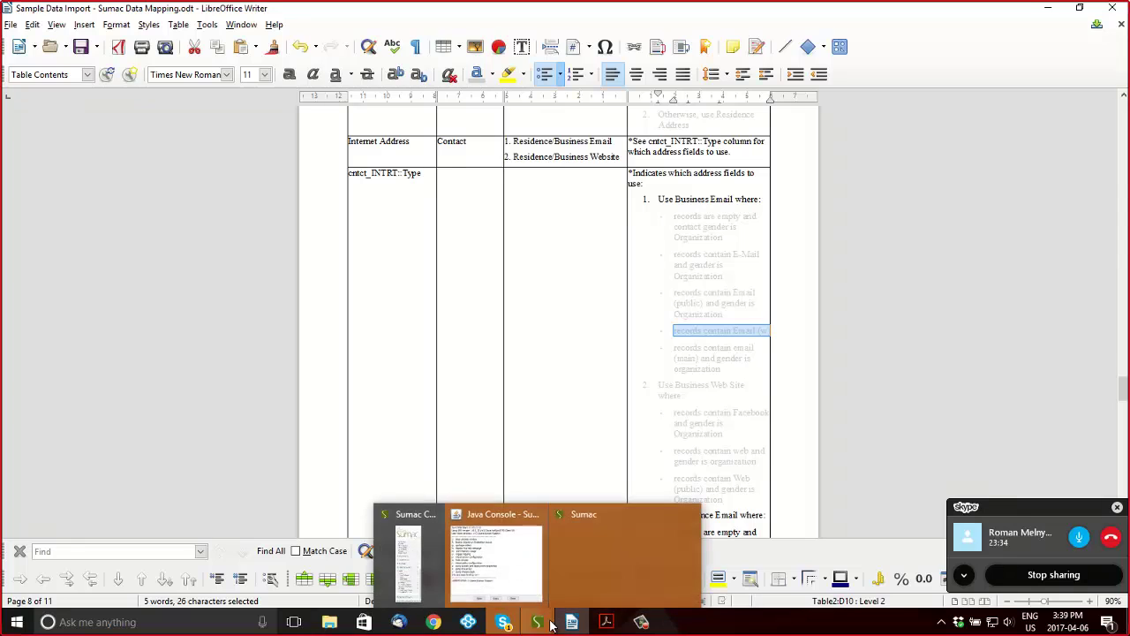
Review the "Use Residence Email where" conditions in the mapping document, including the one for records containing E-mail
{"action": "left_click", "coordinate": [710, 415]}
{"action": "scroll", "coordinate": [710, 415], "scroll_direction": "down", "scroll_amount": 5}
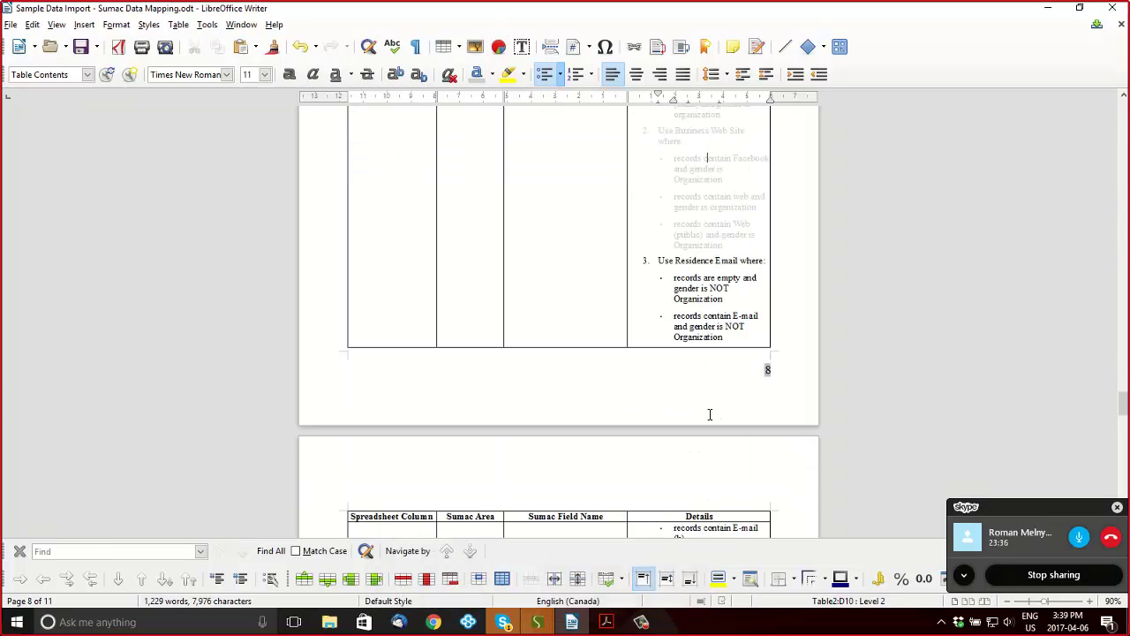
{"action": "scroll", "coordinate": [709, 414], "scroll_direction": "down", "scroll_amount": 3}
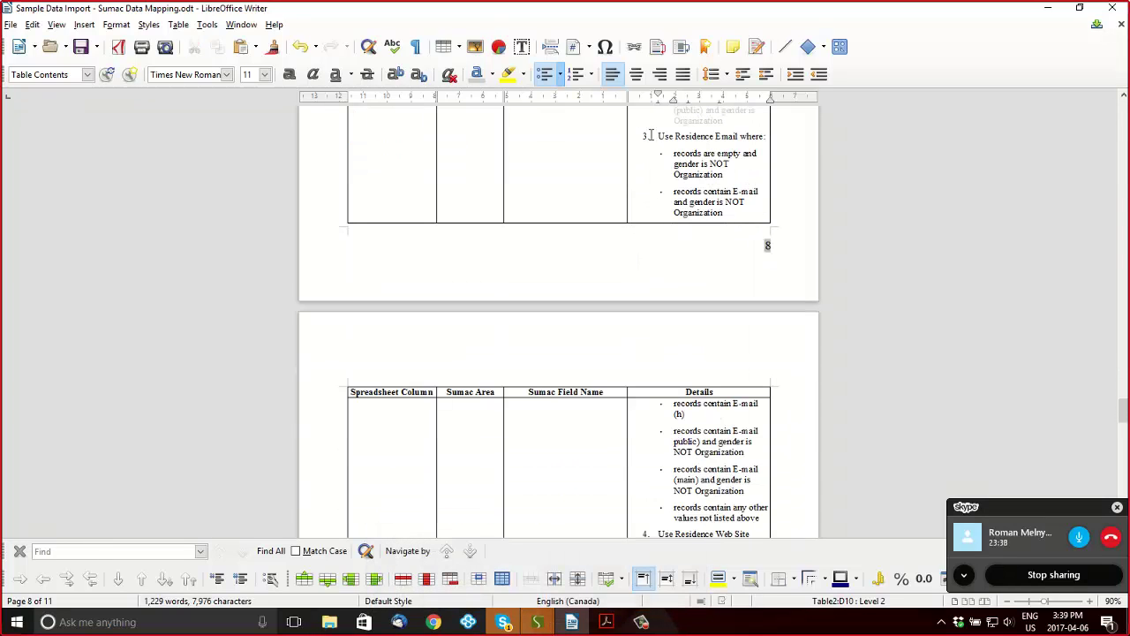
{"action": "double_click", "coordinate": [689, 191]}
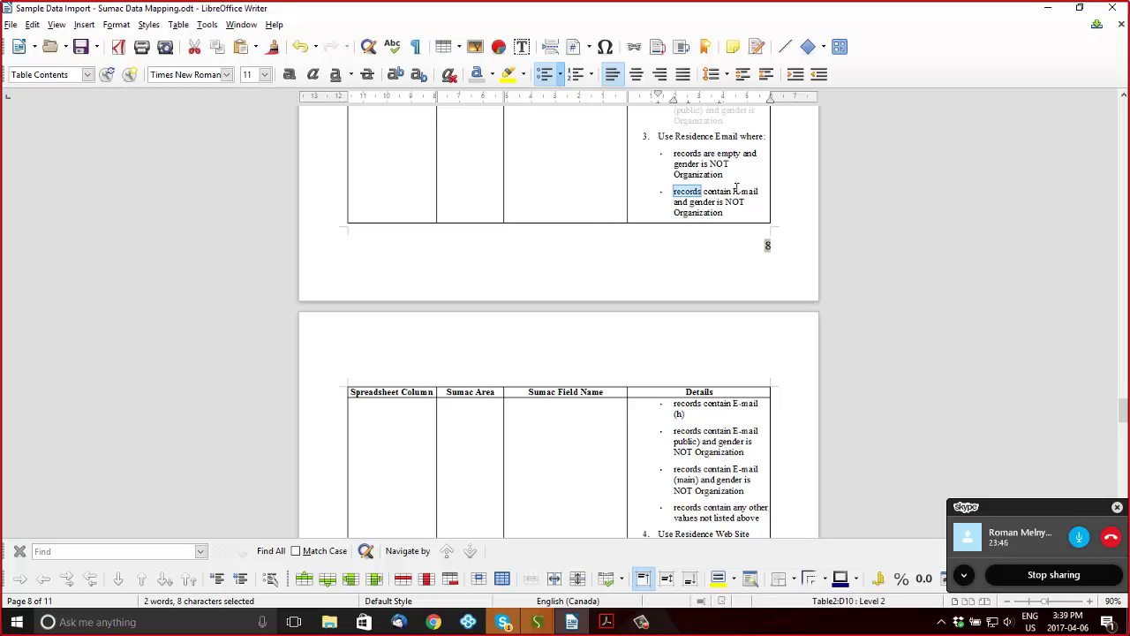
{"action": "left_click_drag", "start_coordinate": [725, 191], "coordinate": [775, 184]}
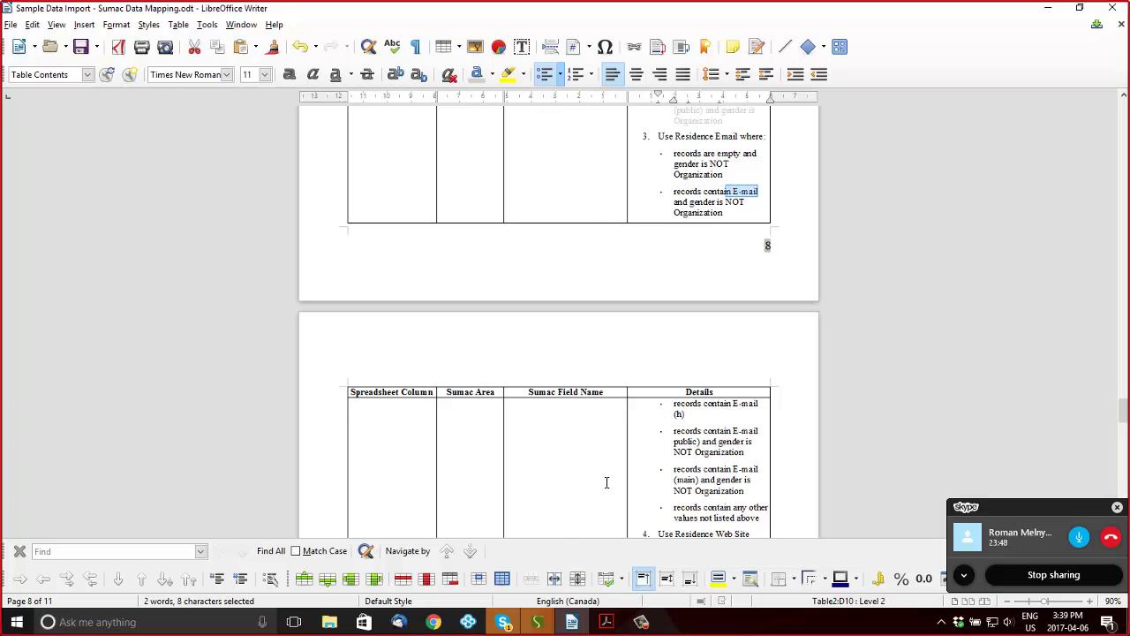
Bring up the extra Sumac log-on window and quit it without logging on
{"action": "left_click", "coordinate": [537, 622]}
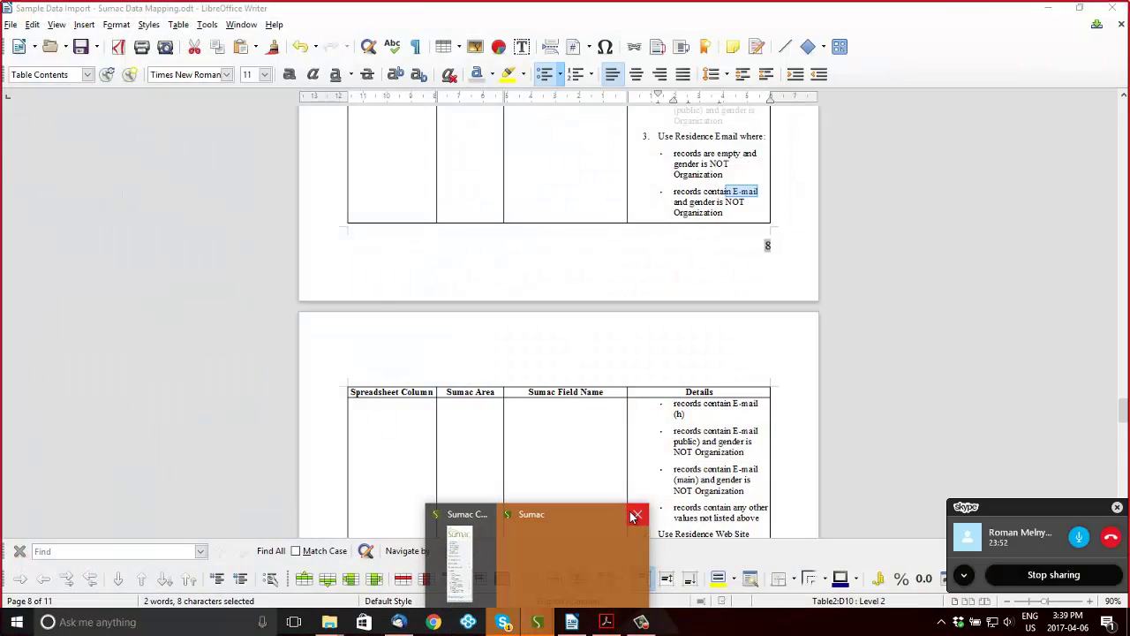
{"action": "left_click", "coordinate": [578, 539]}
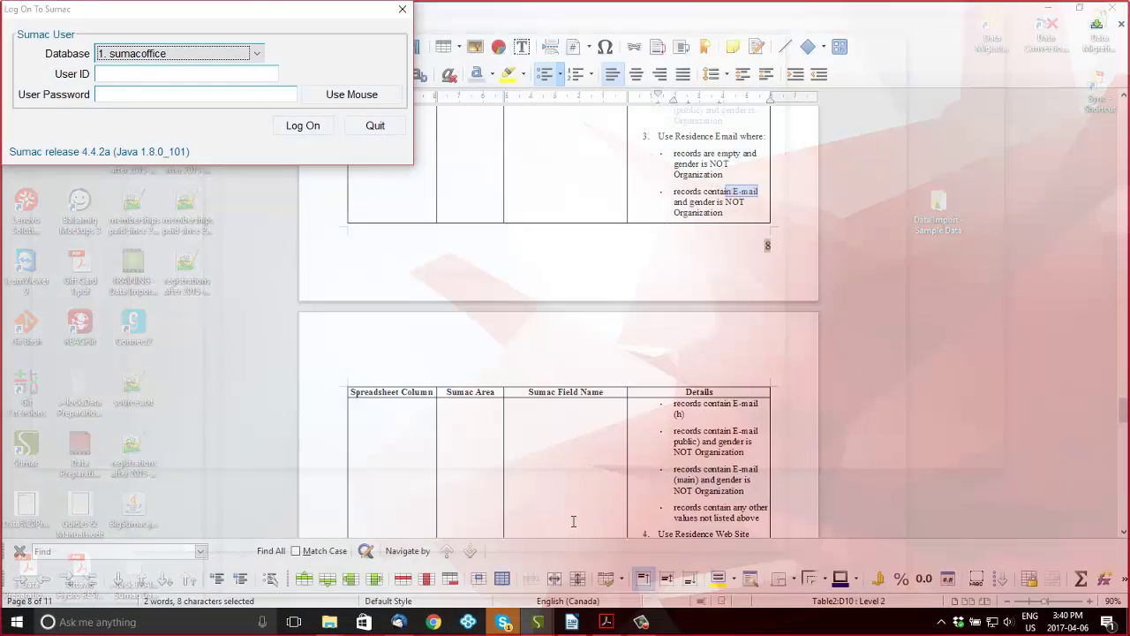
{"action": "left_click", "coordinate": [371, 124]}
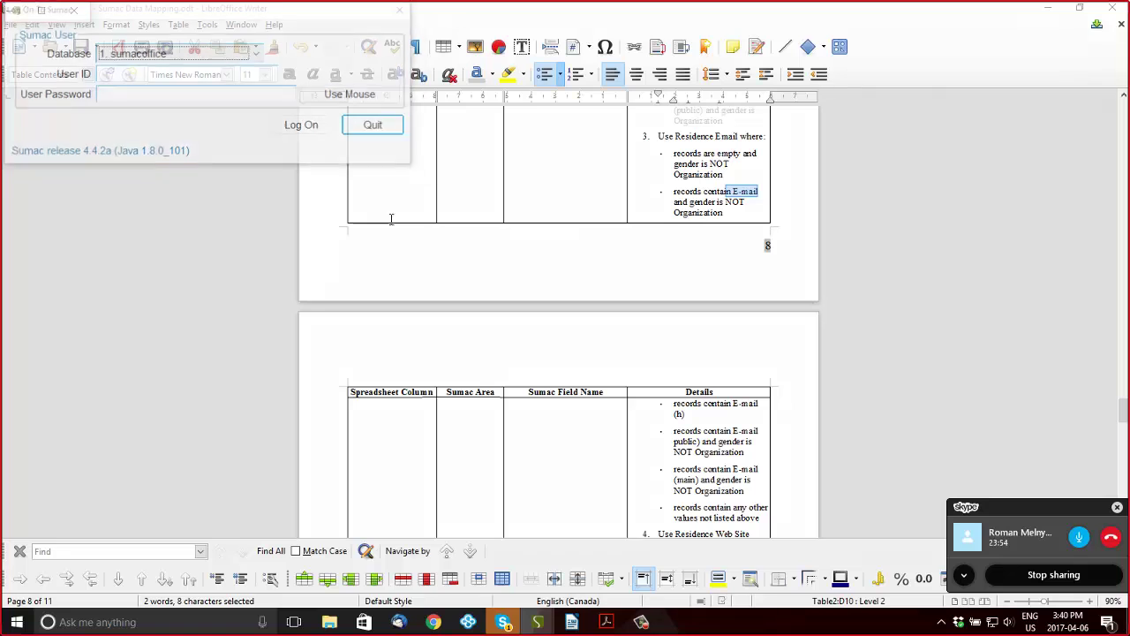
Return to Sumac, close the Update Contacts window and open "Addresses-33-individuals-2-internet addresses-2-business email.txt" in the Import Workspace
{"action": "left_click", "coordinate": [539, 623]}
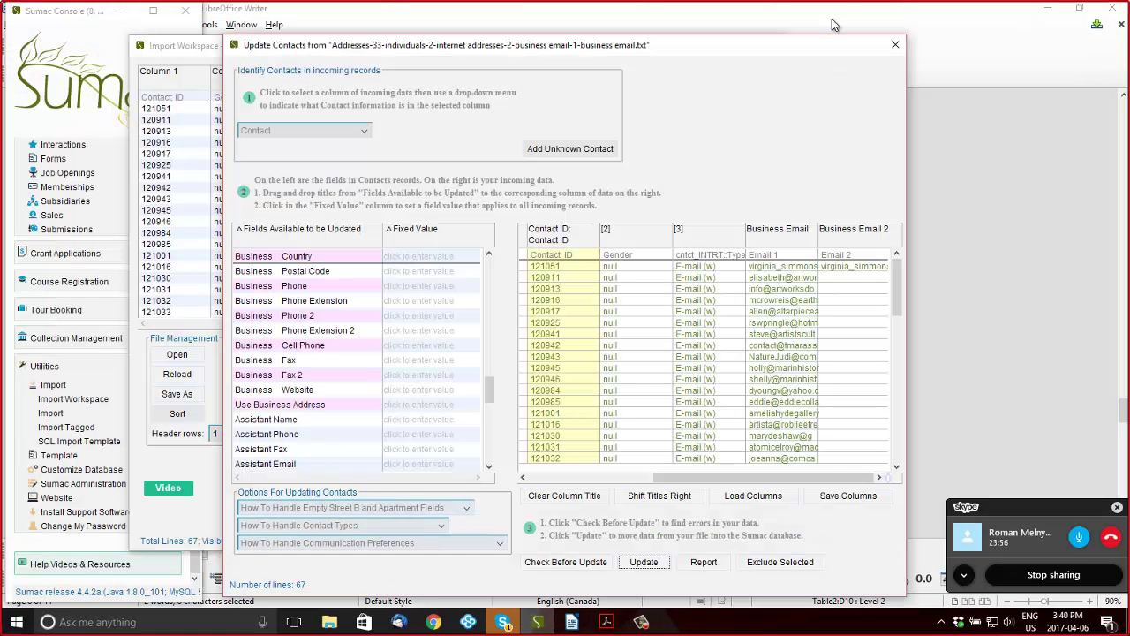
{"action": "left_click", "coordinate": [896, 46]}
{"action": "left_click", "coordinate": [185, 354]}
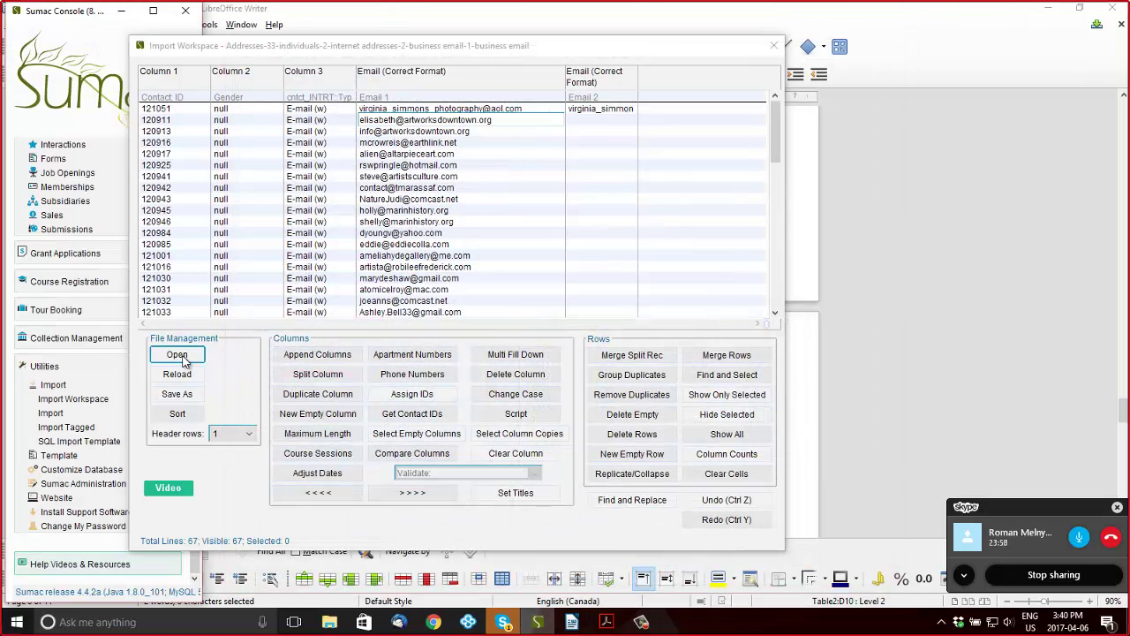
{"action": "double_click", "coordinate": [274, 268]}
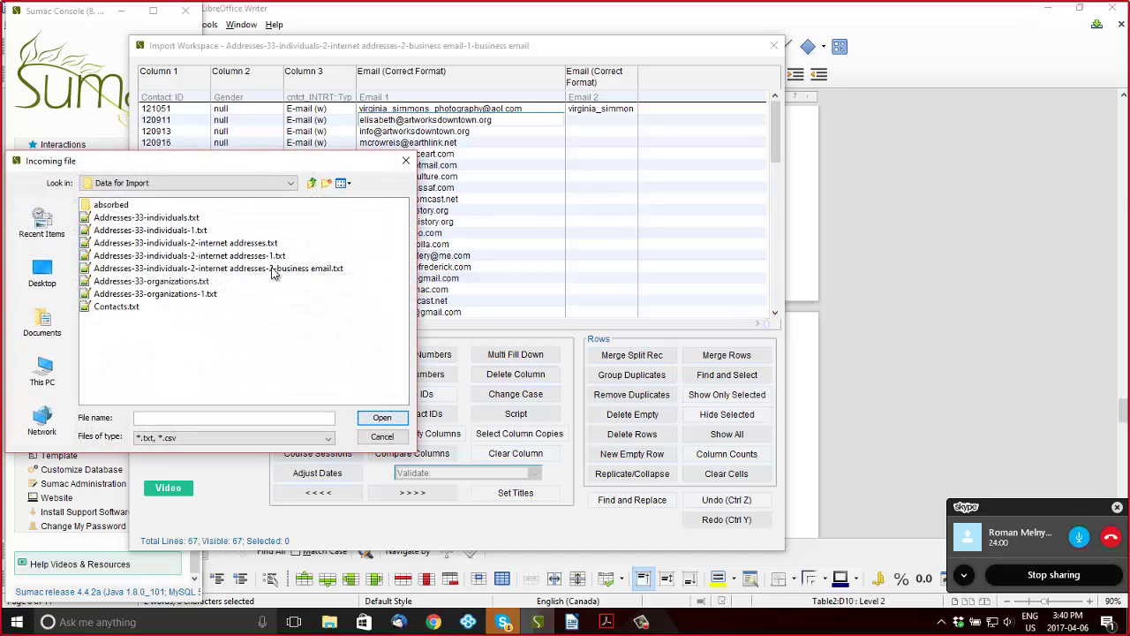
{"action": "left_click", "coordinate": [544, 332]}
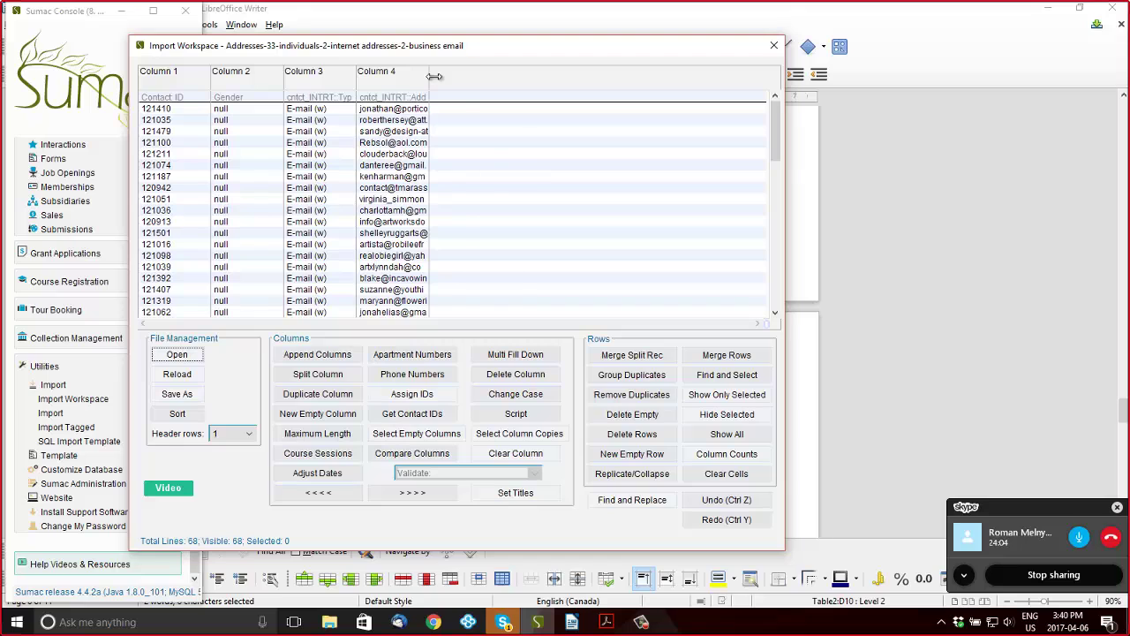
Widen the address column, sort the records by the cntct_INTRT::Type column and look through them to the end
{"action": "left_click_drag", "start_coordinate": [435, 77], "coordinate": [519, 76]}
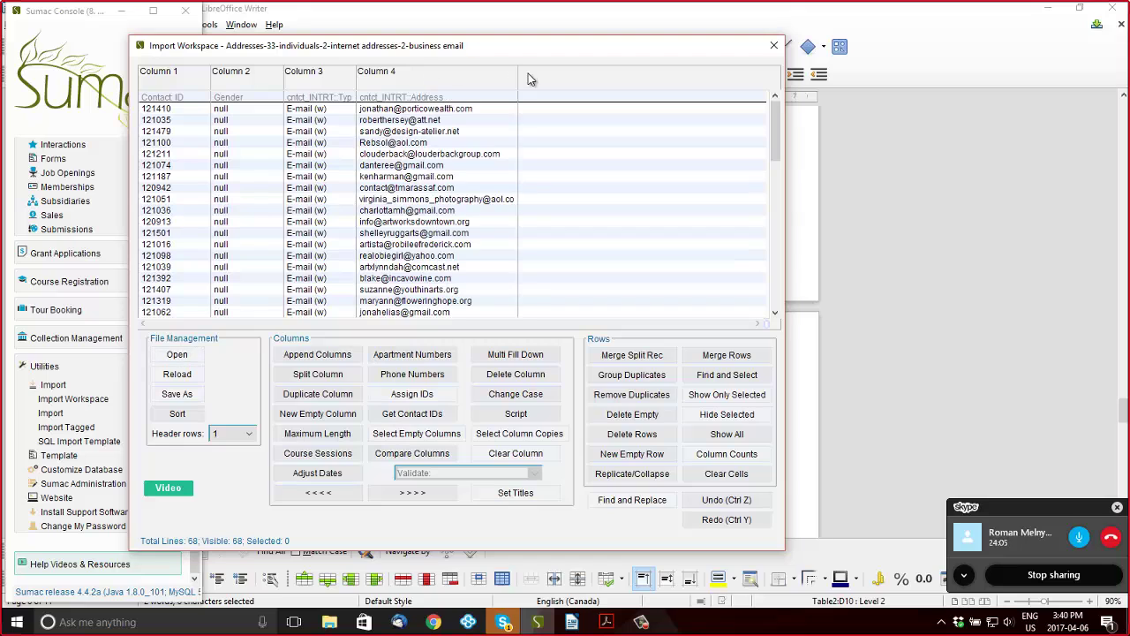
{"action": "left_click", "coordinate": [334, 85]}
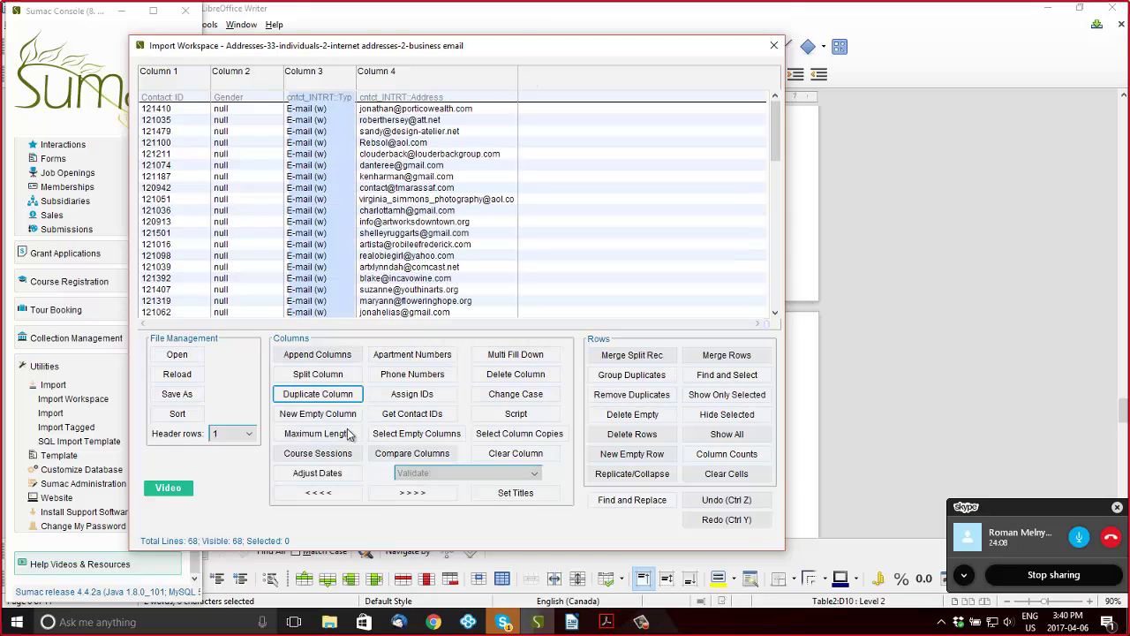
{"action": "left_click", "coordinate": [181, 413]}
{"action": "scroll", "coordinate": [243, 244], "scroll_direction": "down", "scroll_amount": 15}
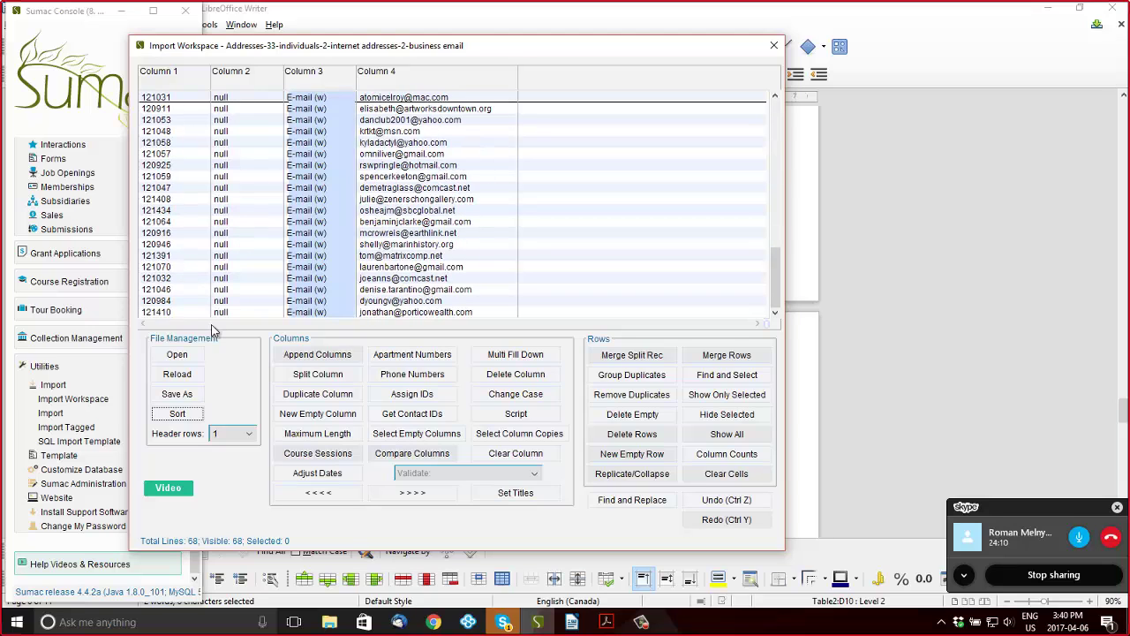
In File Explorer, move "Addresses-33-individuals-2-internet addresses-2-business email.txt" into the absorbed folder
{"action": "mouse_move", "coordinate": [328, 623]}
{"action": "left_click", "coordinate": [222, 570]}
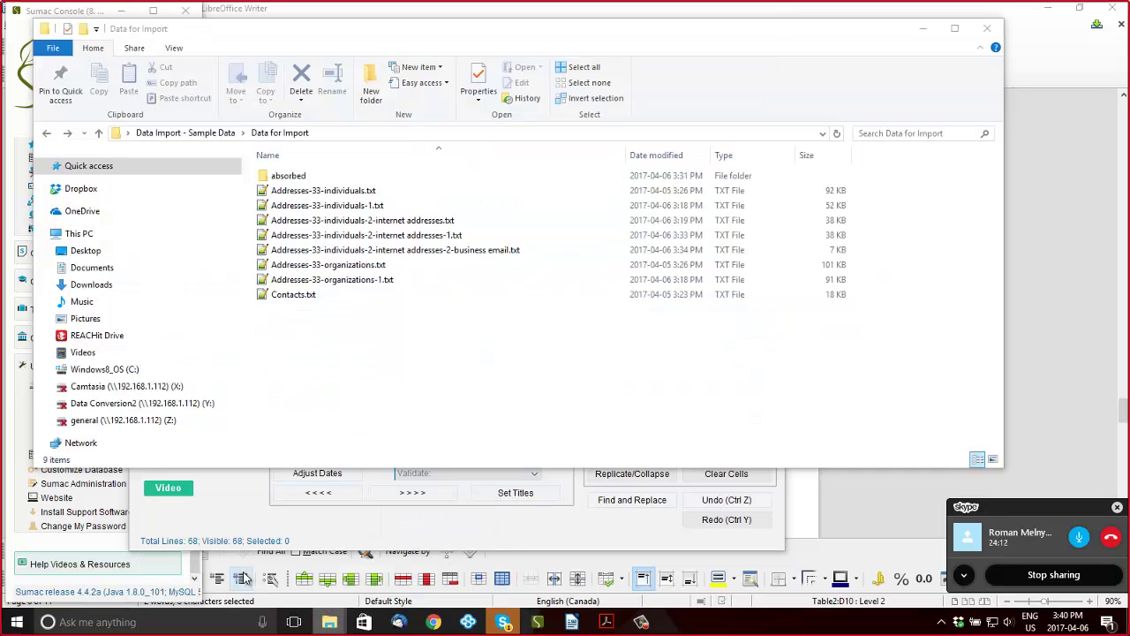
{"action": "left_click_drag", "start_coordinate": [507, 253], "coordinate": [391, 182]}
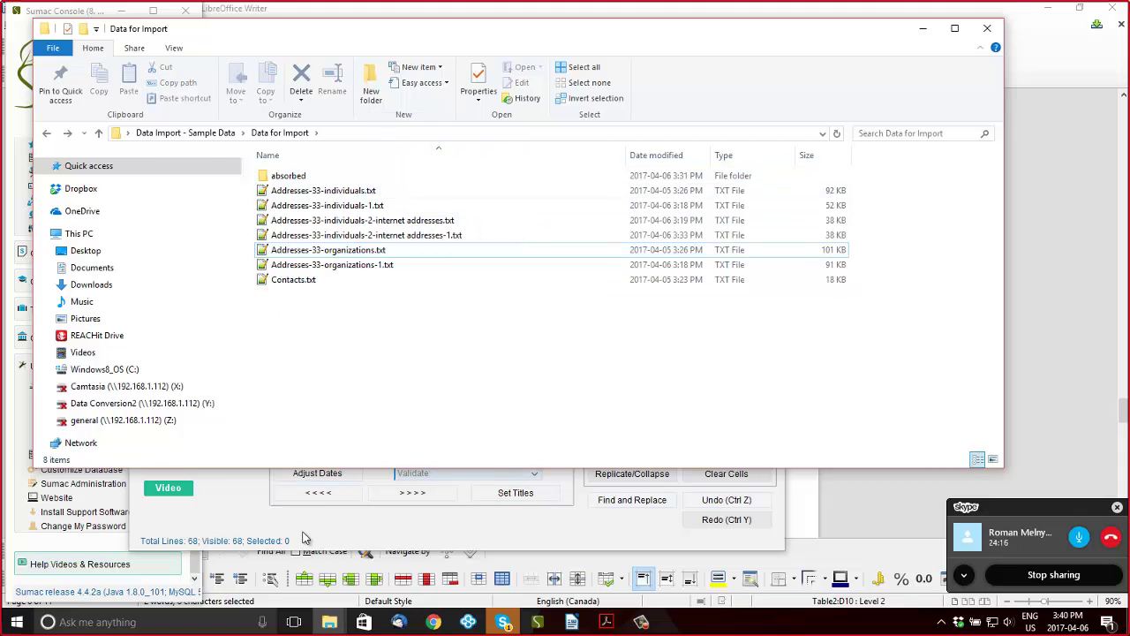
Return to the Sumac Import Workspace and open "Addresses-33-individuals-2-internet addresses-1.txt"
{"action": "left_click", "coordinate": [277, 471]}
{"action": "left_click", "coordinate": [176, 354]}
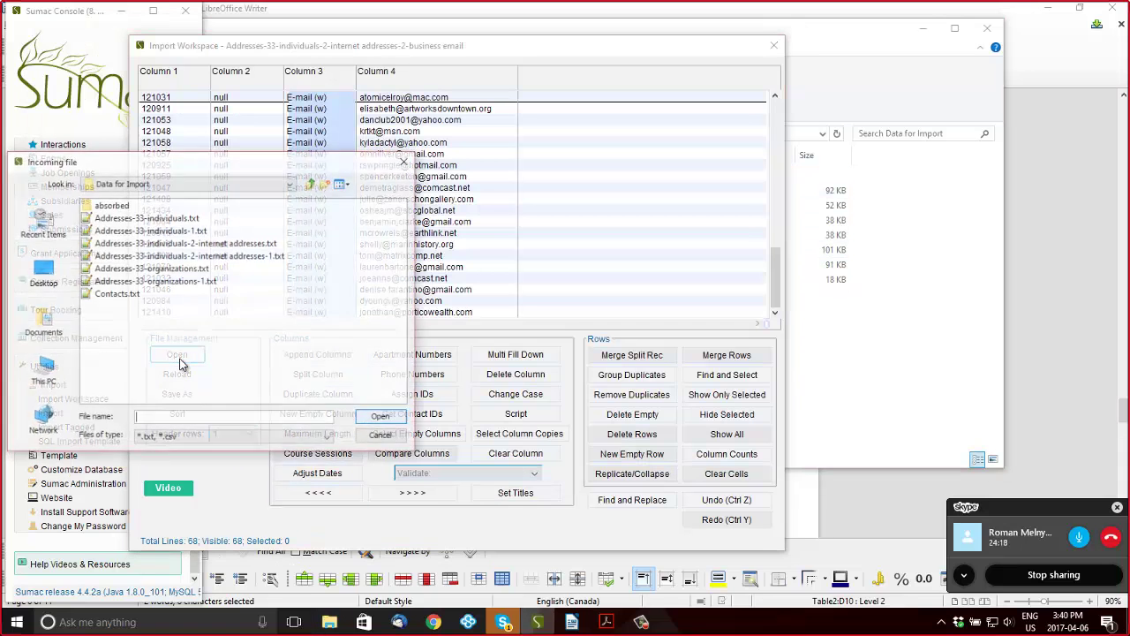
{"action": "double_click", "coordinate": [225, 256]}
{"action": "left_click", "coordinate": [549, 335]}
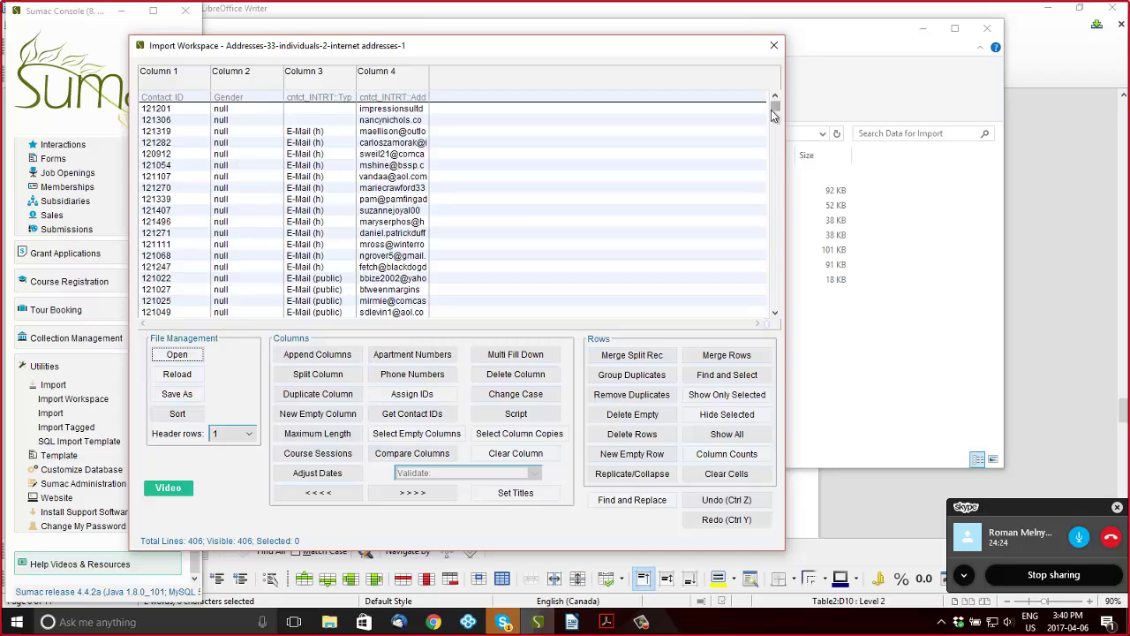
Delete all rows of type E-mail (w) and save the remaining records as "Addresses-33-individuals-2-internet addresses-2"
{"action": "mouse_move", "coordinate": [774, 113]}
{"action": "left_mouse_down"}
{"action": "mouse_move", "coordinate": [777, 161]}
{"action": "mouse_move", "coordinate": [775, 116]}
{"action": "left_mouse_up"}
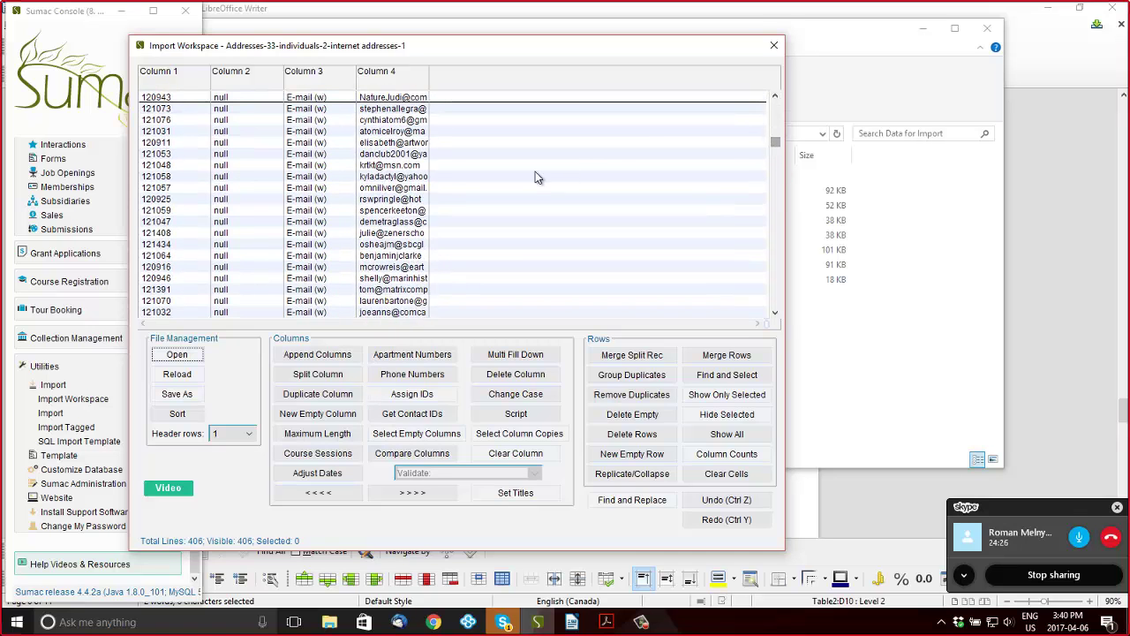
{"action": "scroll", "coordinate": [535, 173], "scroll_direction": "down", "scroll_amount": 3}
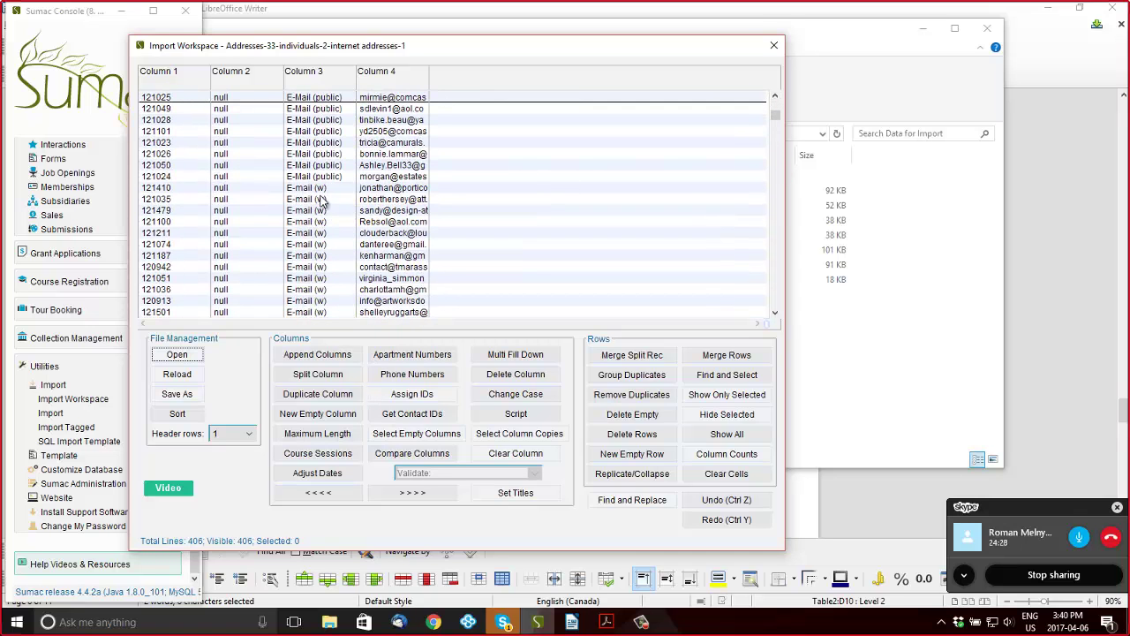
{"action": "left_click", "coordinate": [322, 189]}
{"action": "scroll", "coordinate": [322, 189], "scroll_direction": "down", "scroll_amount": 10}
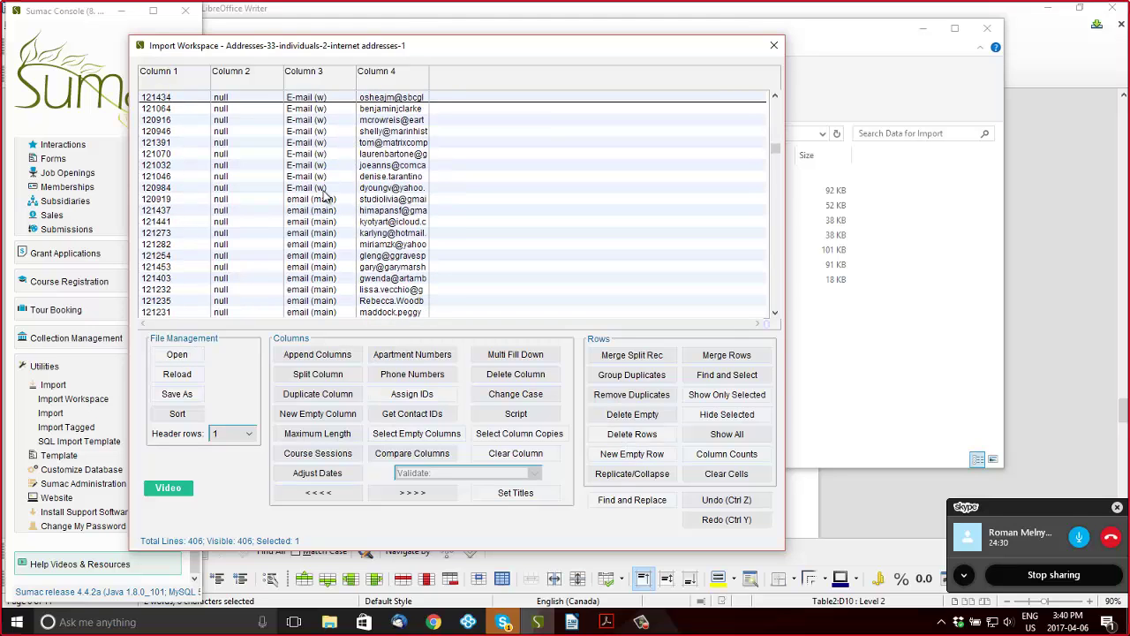
{"action": "scroll", "coordinate": [323, 198], "scroll_direction": "up", "scroll_amount": 2}
{"action": "left_click", "coordinate": [320, 257], "text": "shift"}
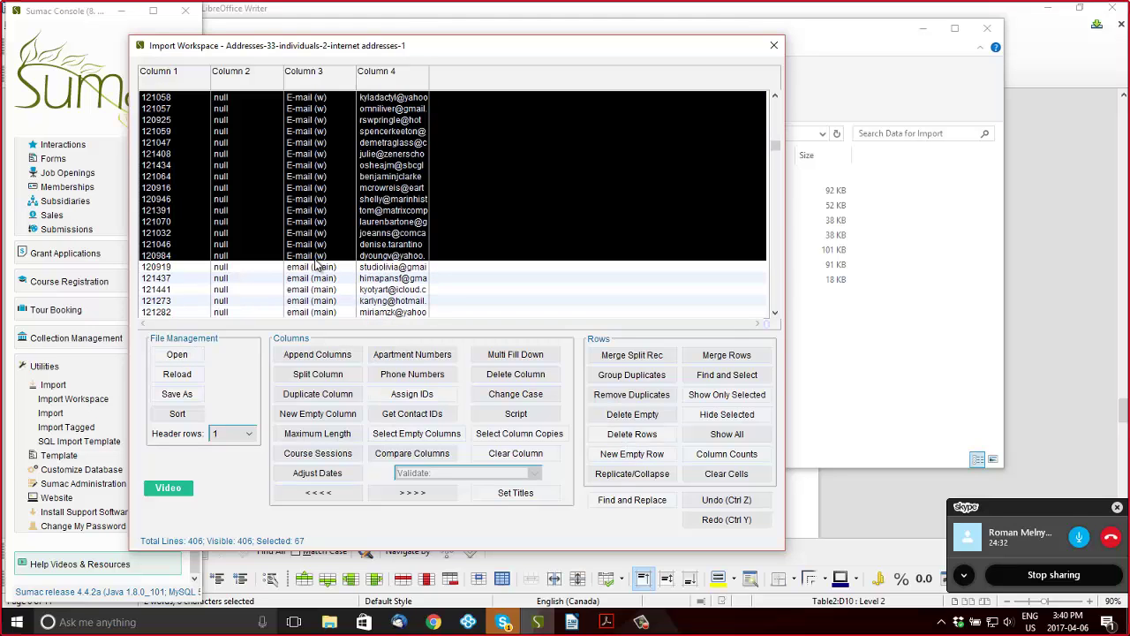
{"action": "left_click", "coordinate": [632, 433]}
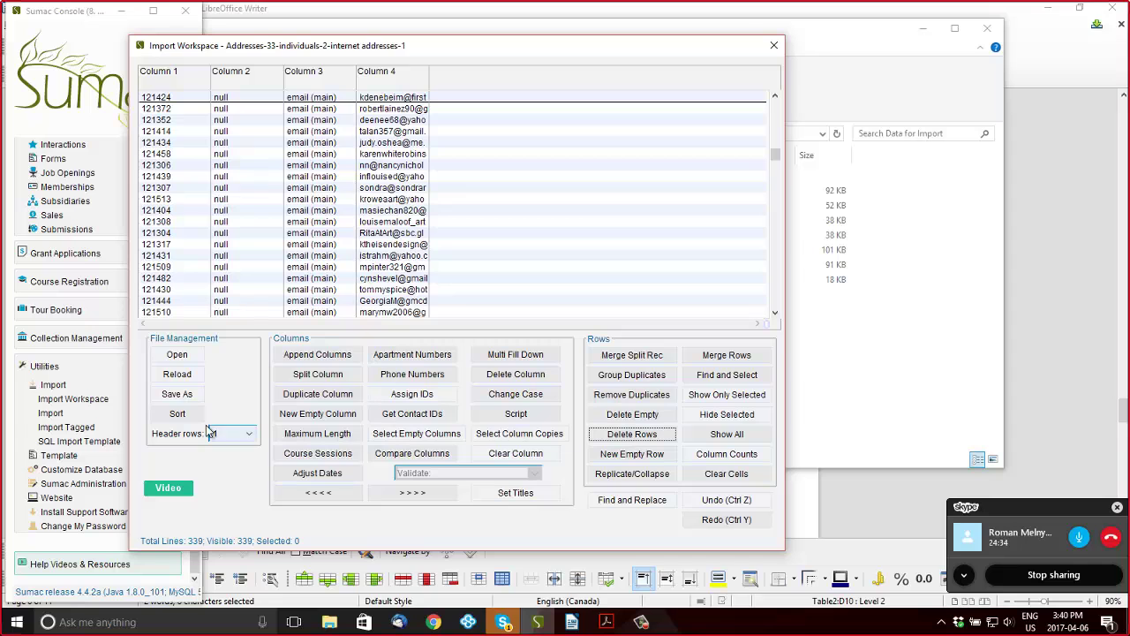
{"action": "left_click", "coordinate": [183, 394]}
{"action": "key", "text": "Return"}
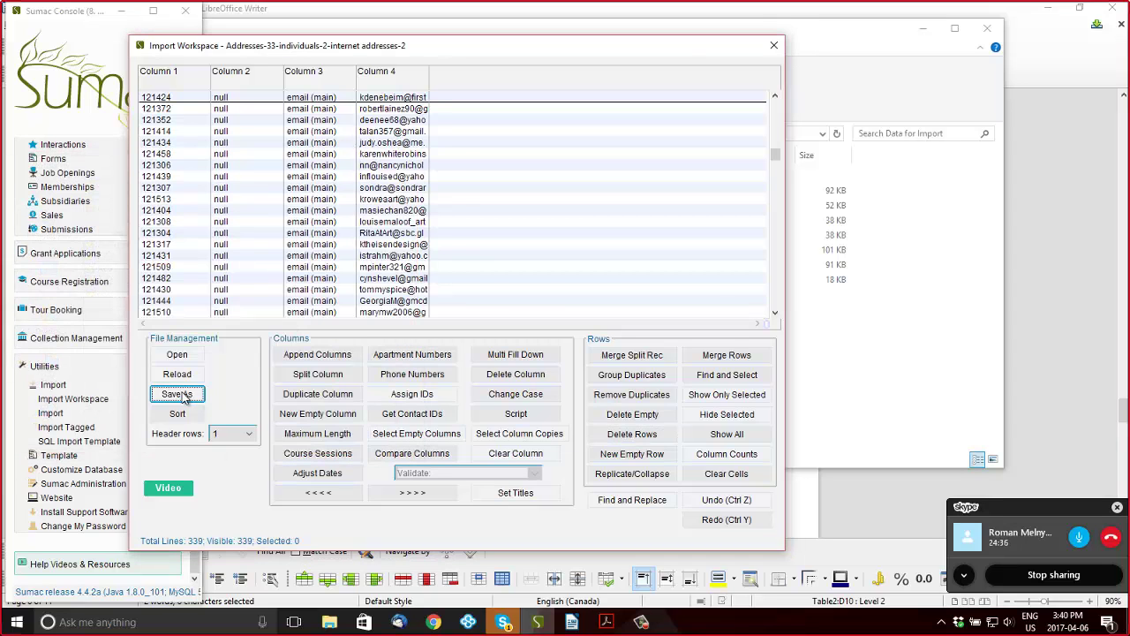
Compare the Residence Email rules in the LibreOffice Writer mapping document with the record types in the Sumac Import Workspace
{"action": "key", "text": "alt+Tab"}
{"action": "key", "text": "alt+Tab"}
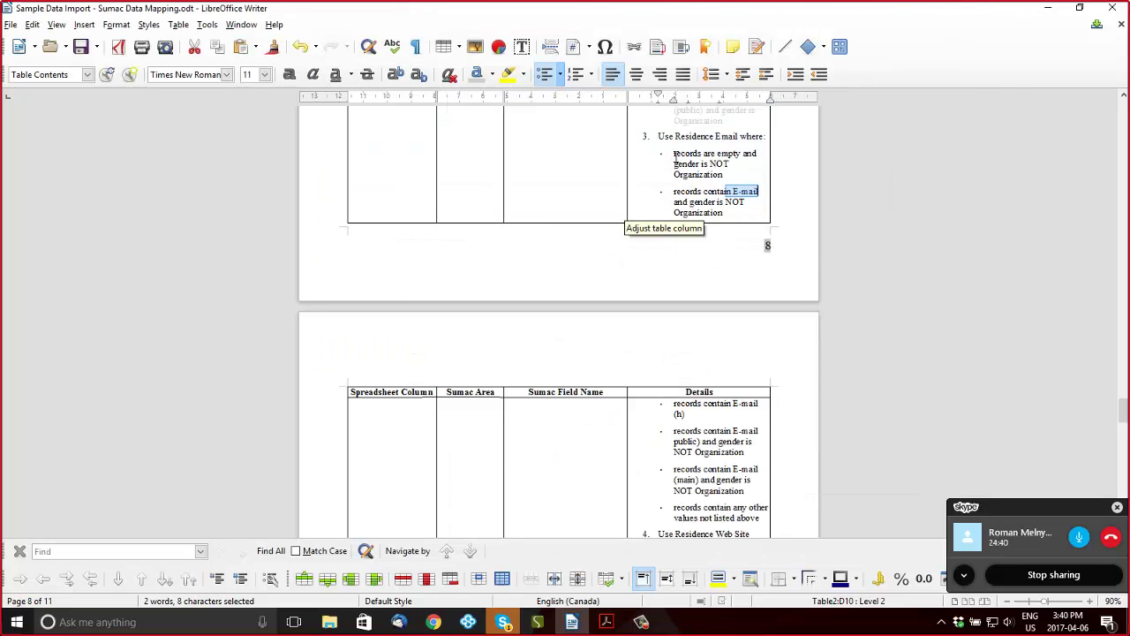
{"action": "key", "text": "alt+Tab"}
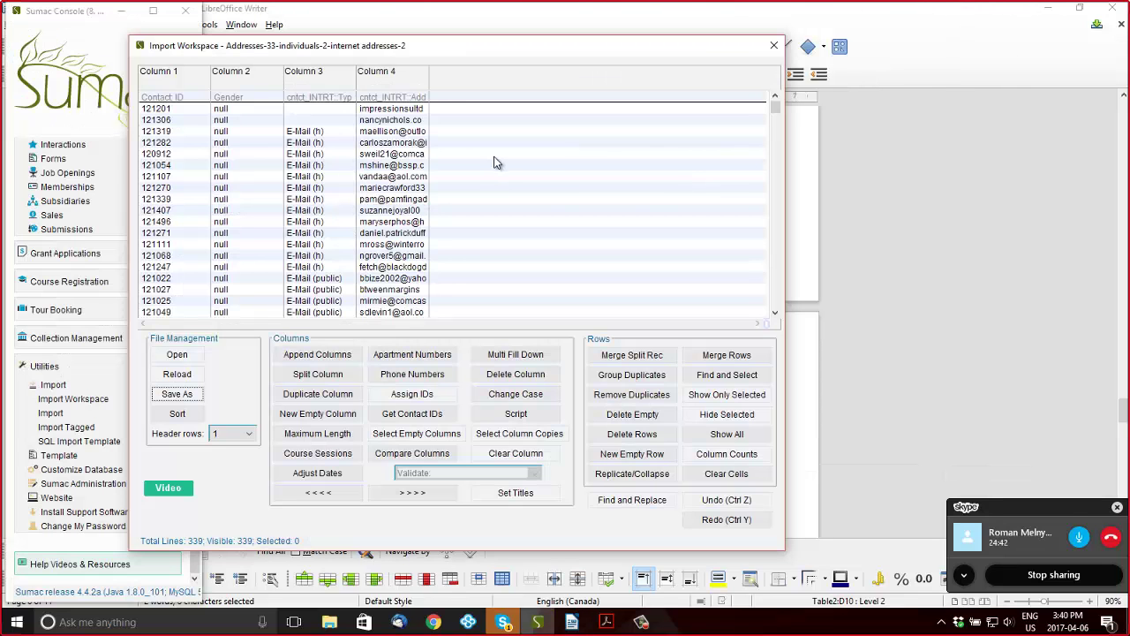
{"action": "left_click", "coordinate": [359, 113]}
{"action": "key", "text": "alt+Tab"}
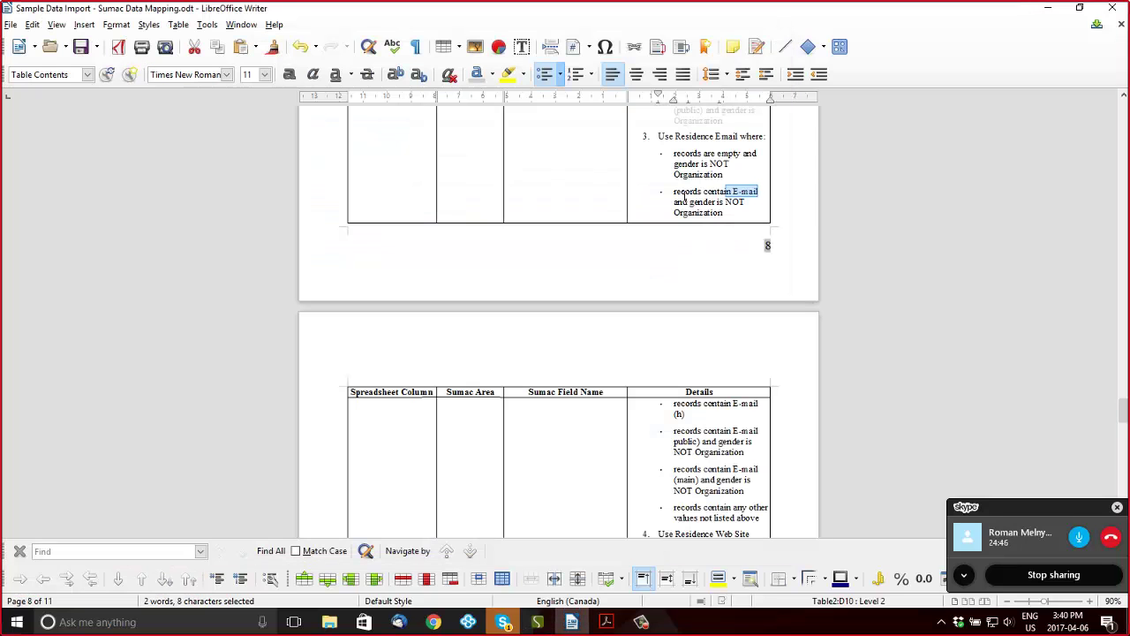
{"action": "key", "text": "alt+Tab"}
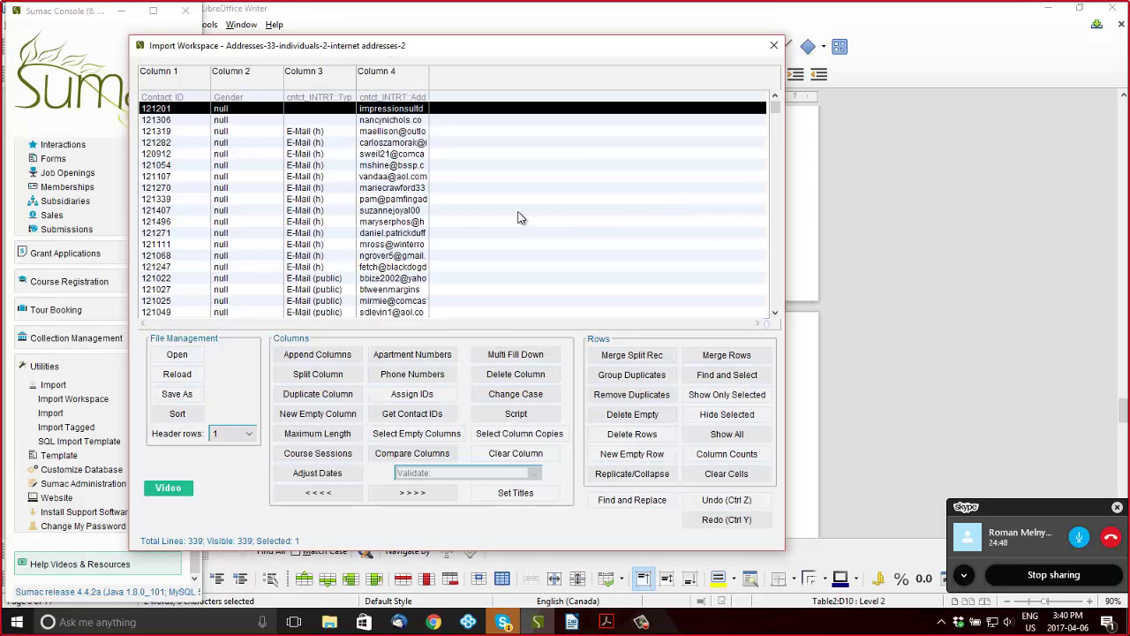
{"action": "scroll", "coordinate": [504, 214], "scroll_direction": "down", "scroll_amount": 20}
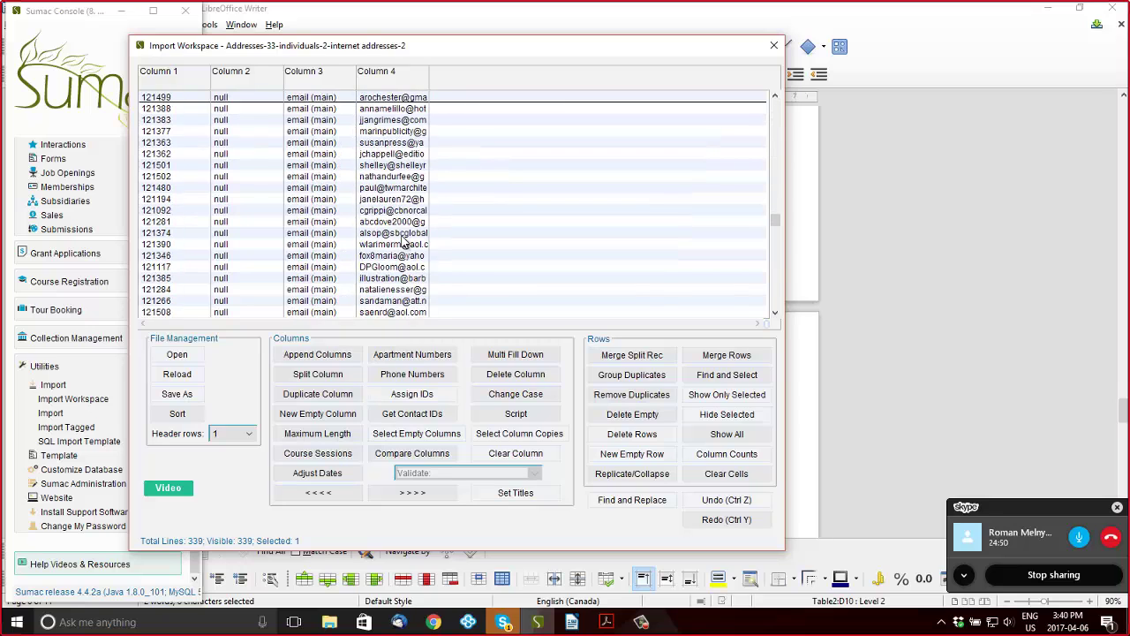
{"action": "scroll", "coordinate": [402, 238], "scroll_direction": "up", "scroll_amount": 20}
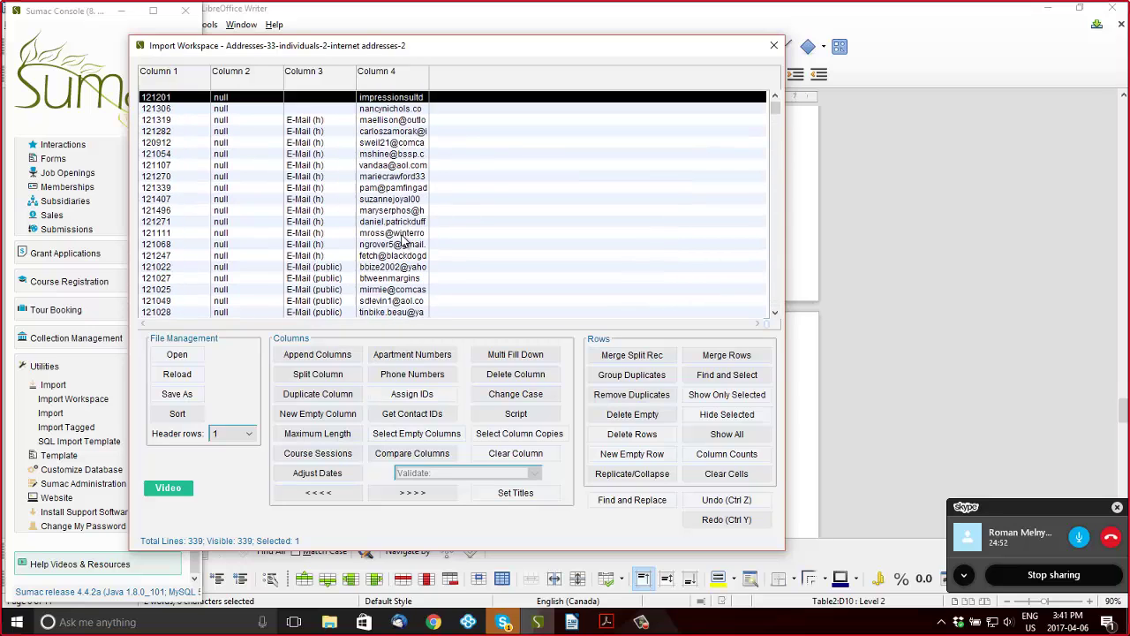
{"action": "key", "text": "alt+Tab"}
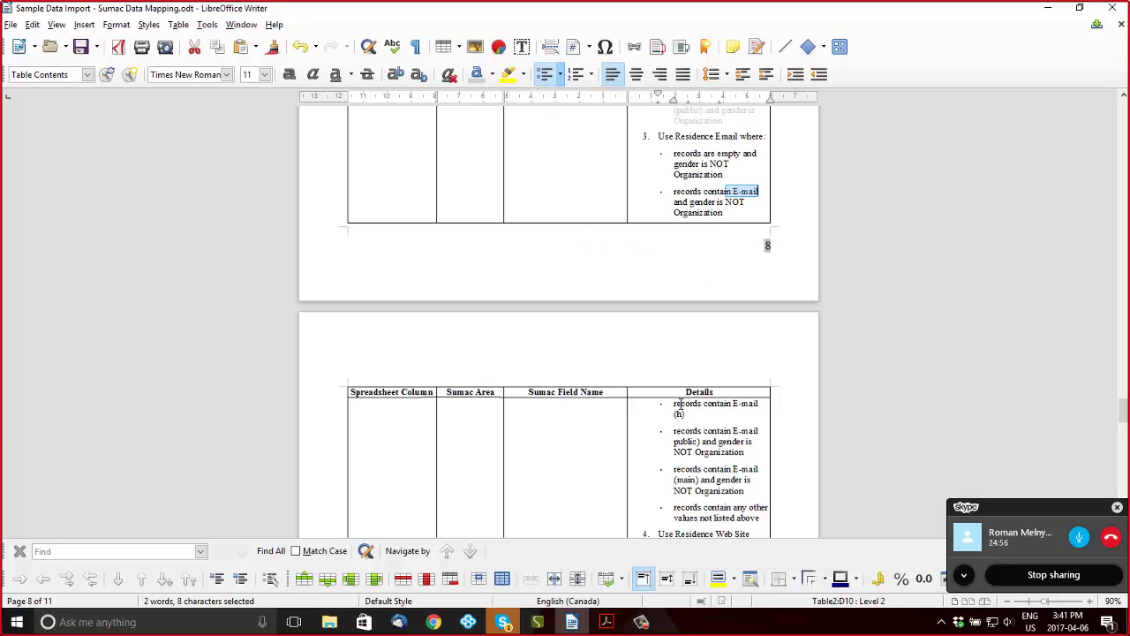
{"action": "key", "text": "alt+Tab"}
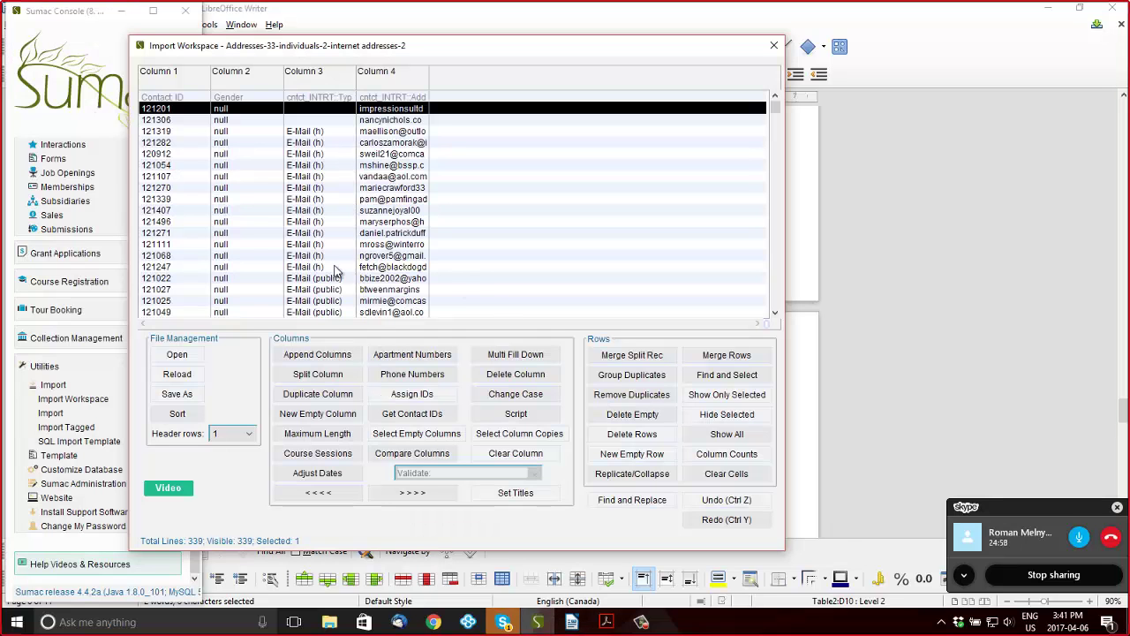
{"action": "key", "text": "alt+Tab"}
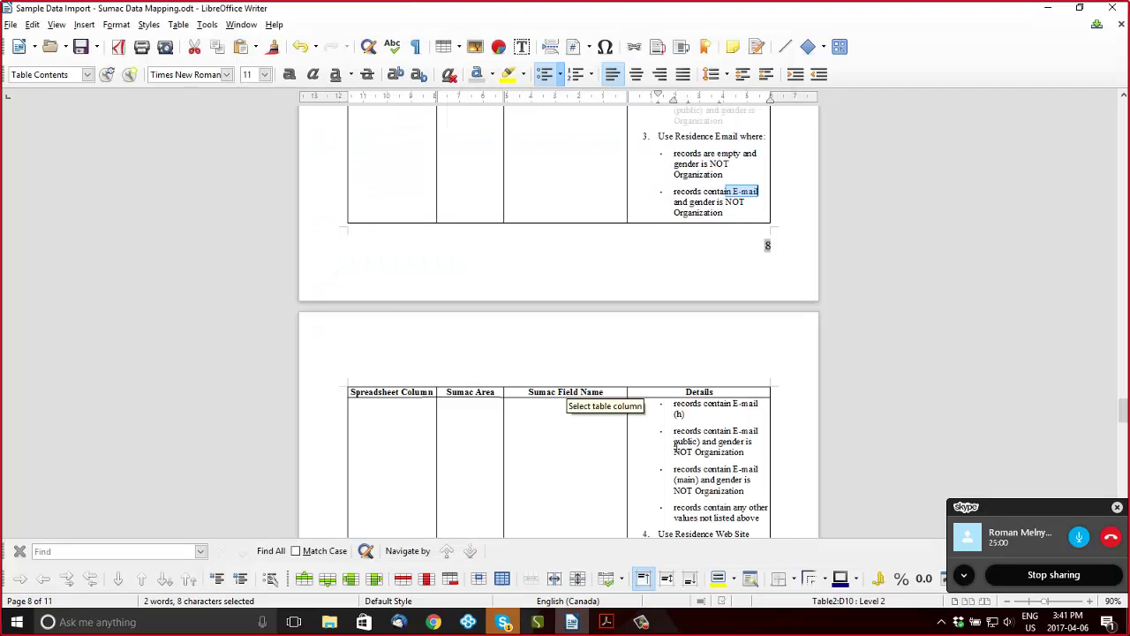
{"action": "key", "text": "alt+Tab"}
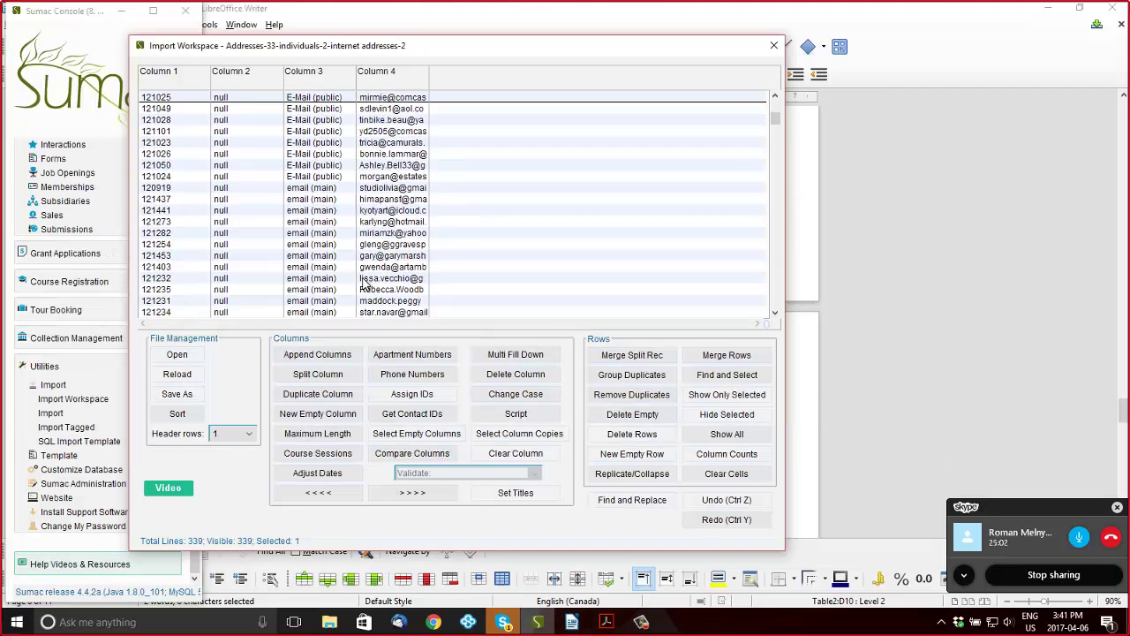
{"action": "scroll", "coordinate": [363, 282], "scroll_direction": "down", "scroll_amount": 2}
{"action": "key", "text": "alt+Tab"}
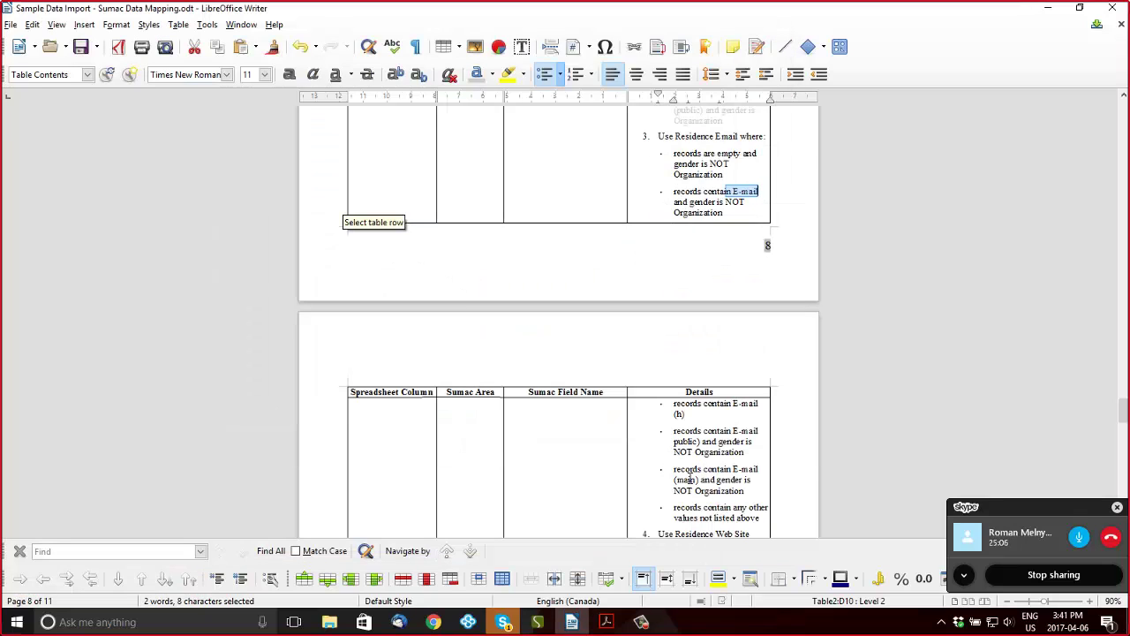
{"action": "key", "text": "alt+Tab"}
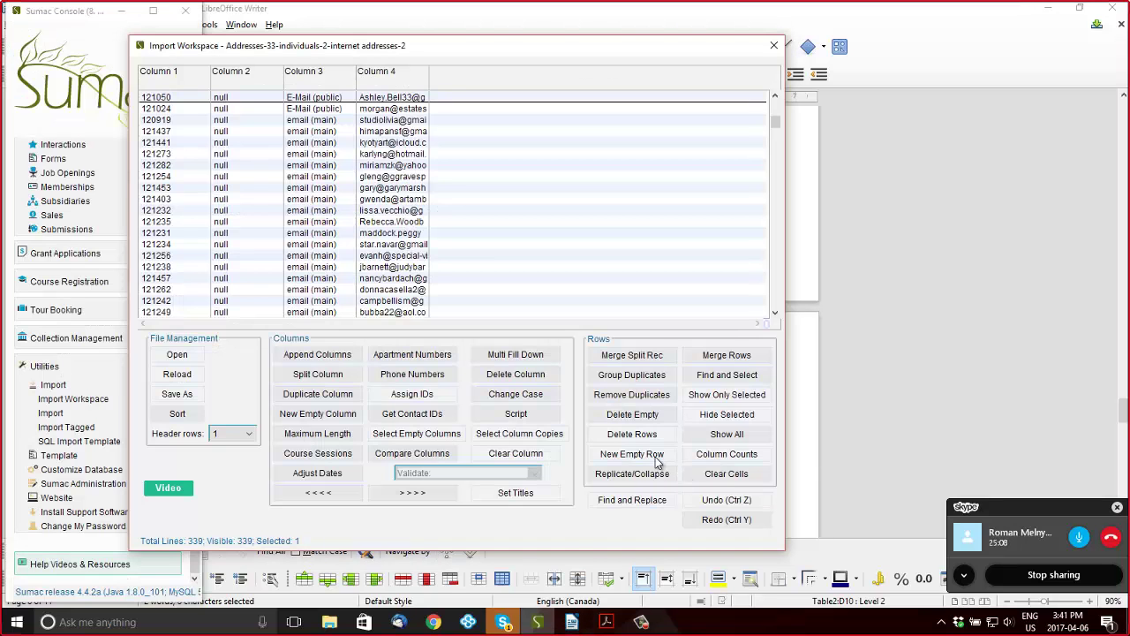
Delete all rows of type Web and Web (public) from the internet address records
{"action": "scroll", "coordinate": [364, 304], "scroll_direction": "down", "scroll_amount": 20}
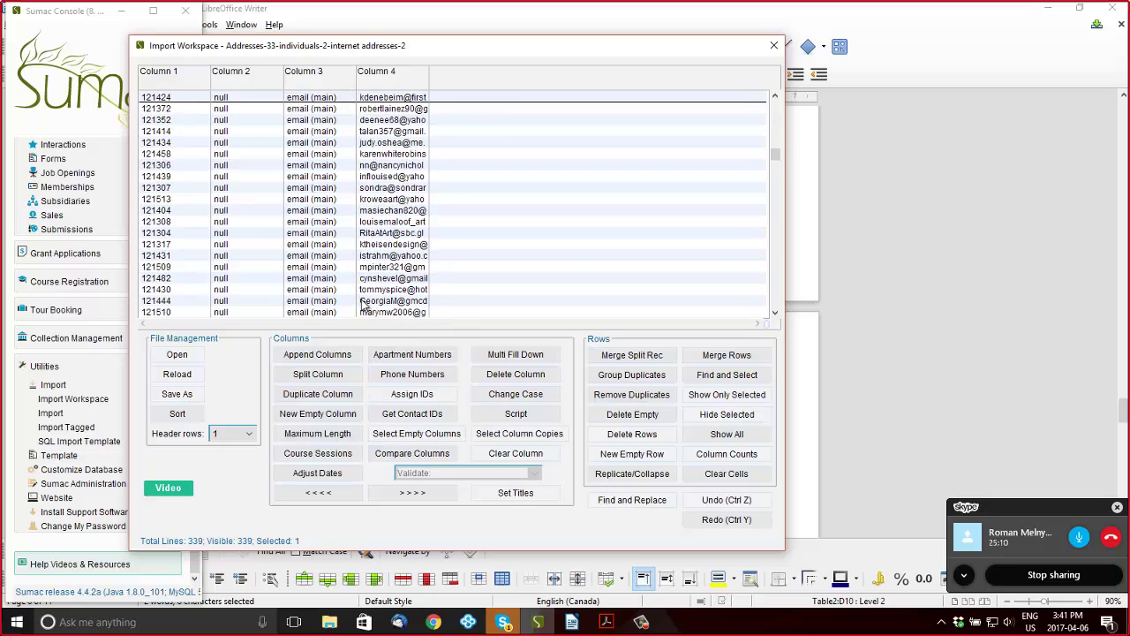
{"action": "scroll", "coordinate": [365, 305], "scroll_direction": "down", "scroll_amount": 20}
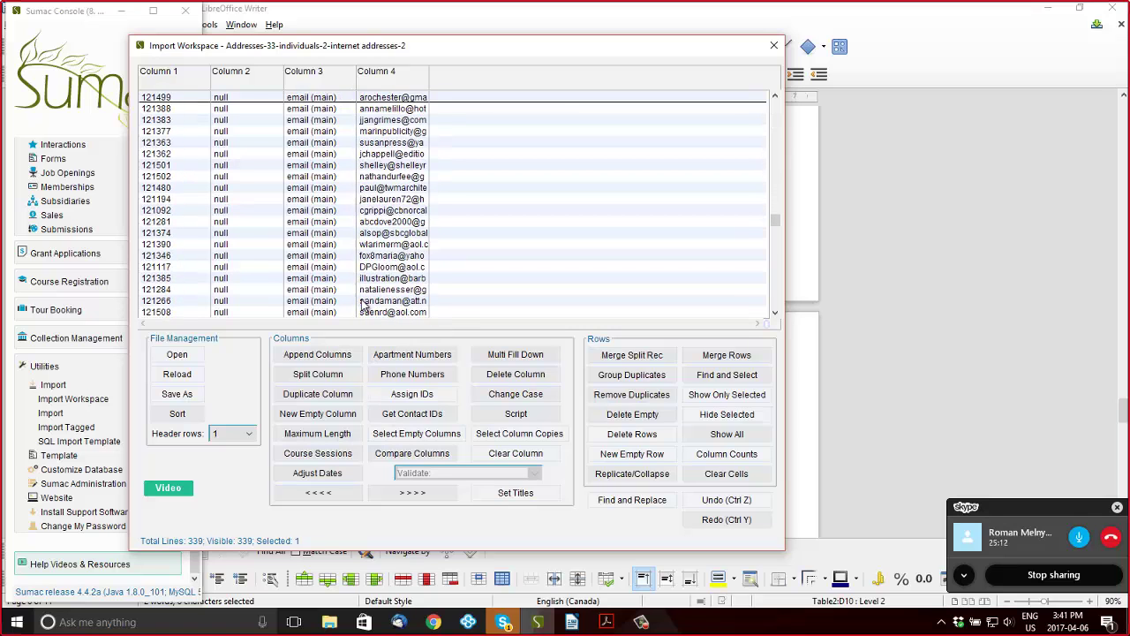
{"action": "scroll", "coordinate": [364, 305], "scroll_direction": "down", "scroll_amount": 4}
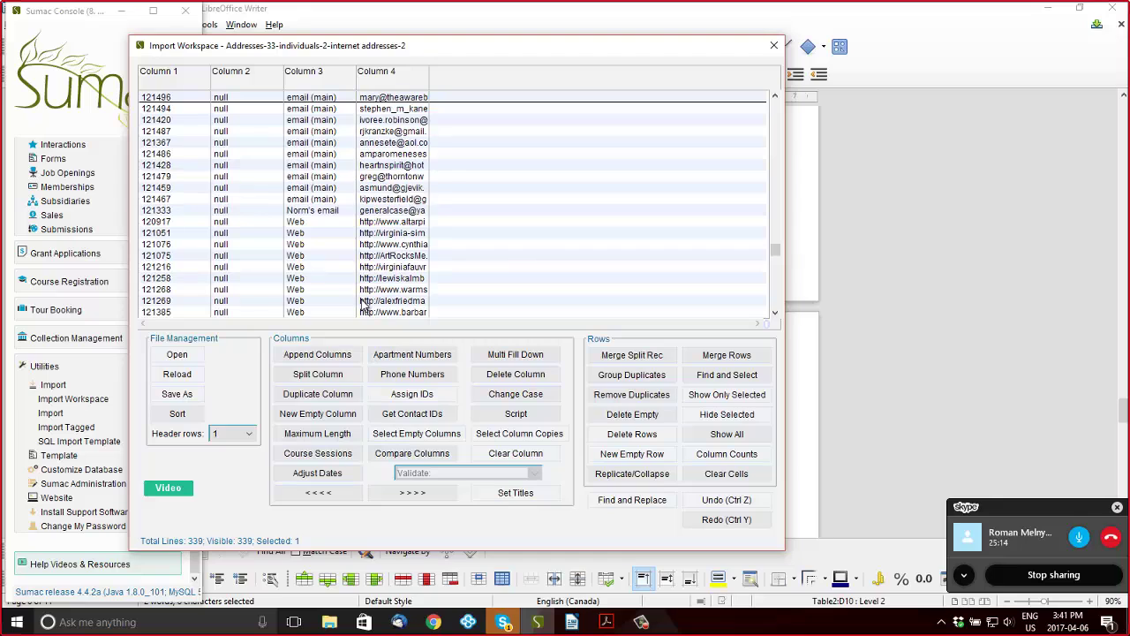
{"action": "left_click", "coordinate": [331, 222]}
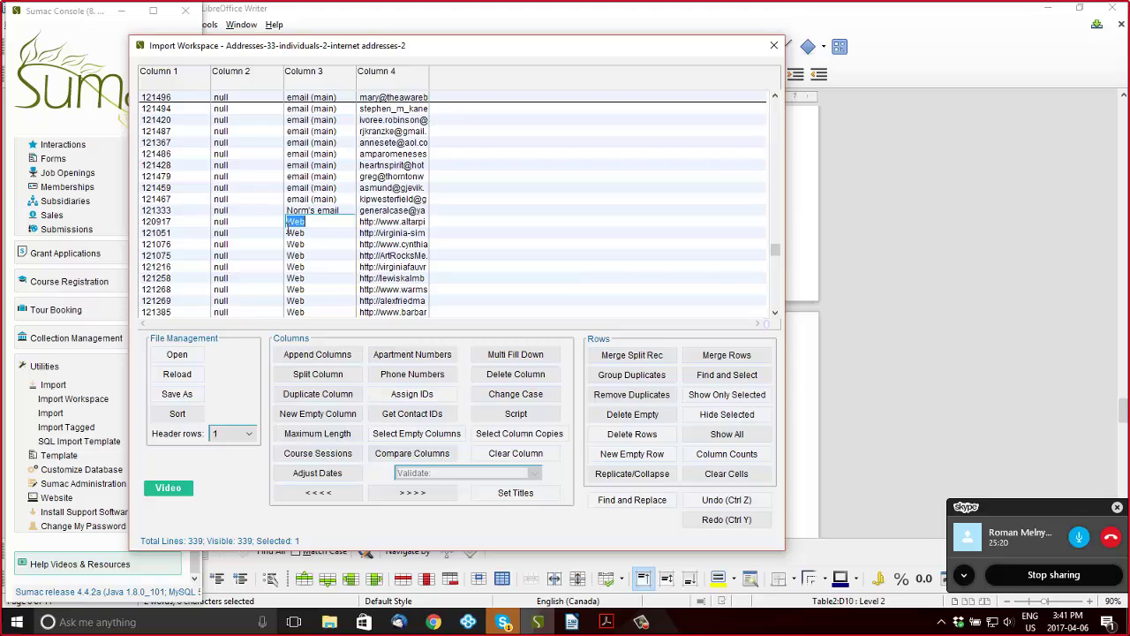
{"action": "left_click", "coordinate": [254, 224]}
{"action": "scroll", "coordinate": [254, 223], "scroll_direction": "down", "scroll_amount": 15}
{"action": "scroll", "coordinate": [254, 224], "scroll_direction": "down", "scroll_amount": 6}
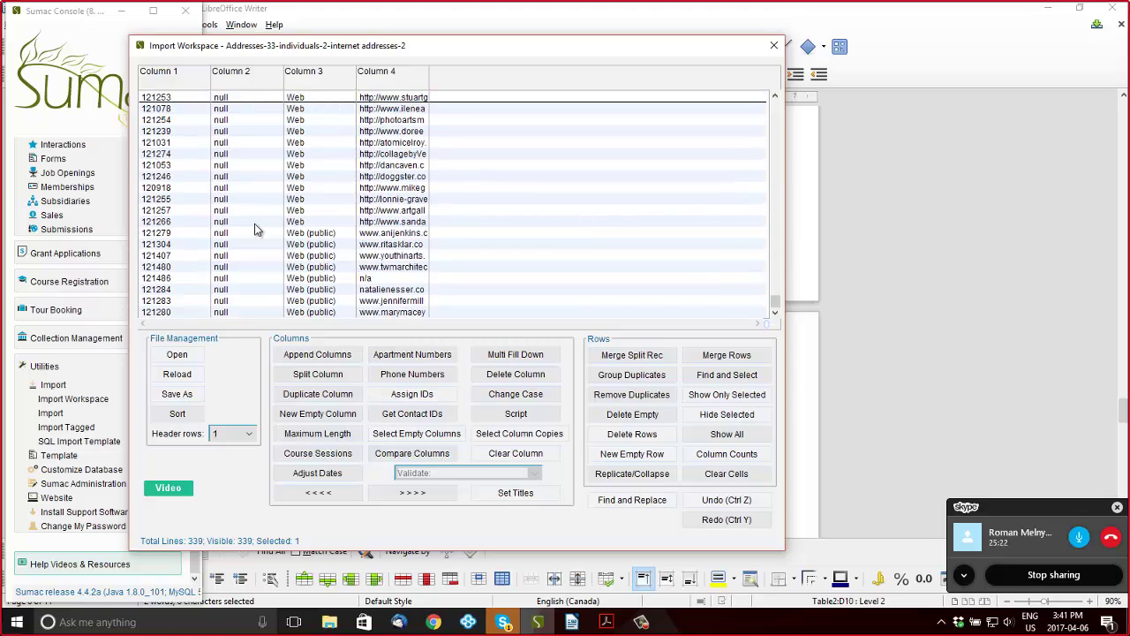
{"action": "left_click", "coordinate": [316, 312], "text": "shift"}
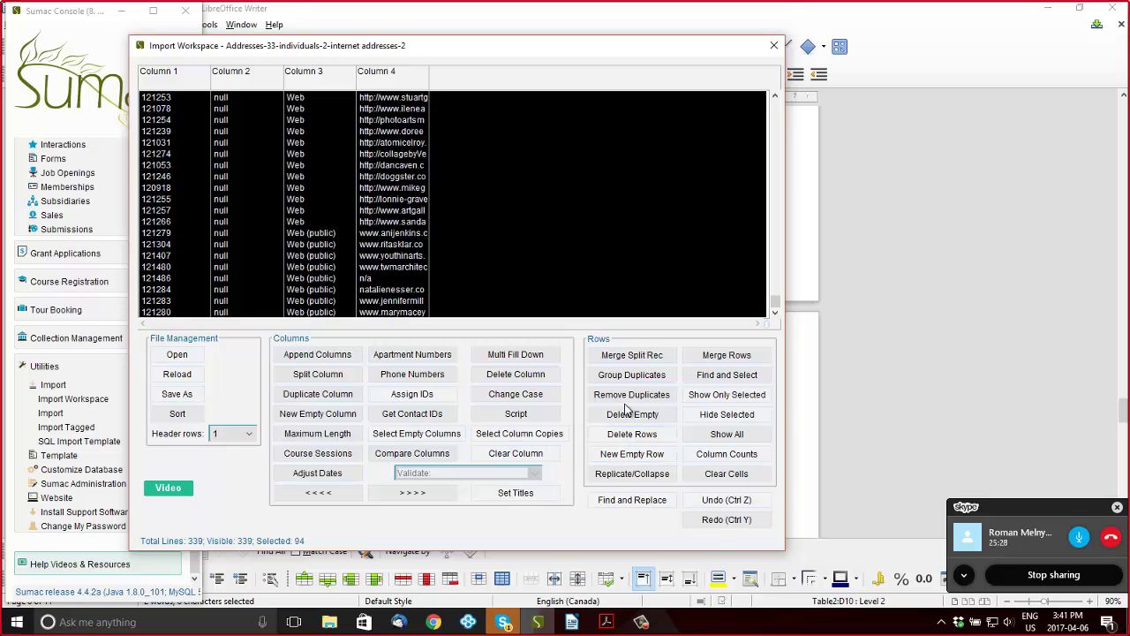
{"action": "left_click", "coordinate": [623, 436]}
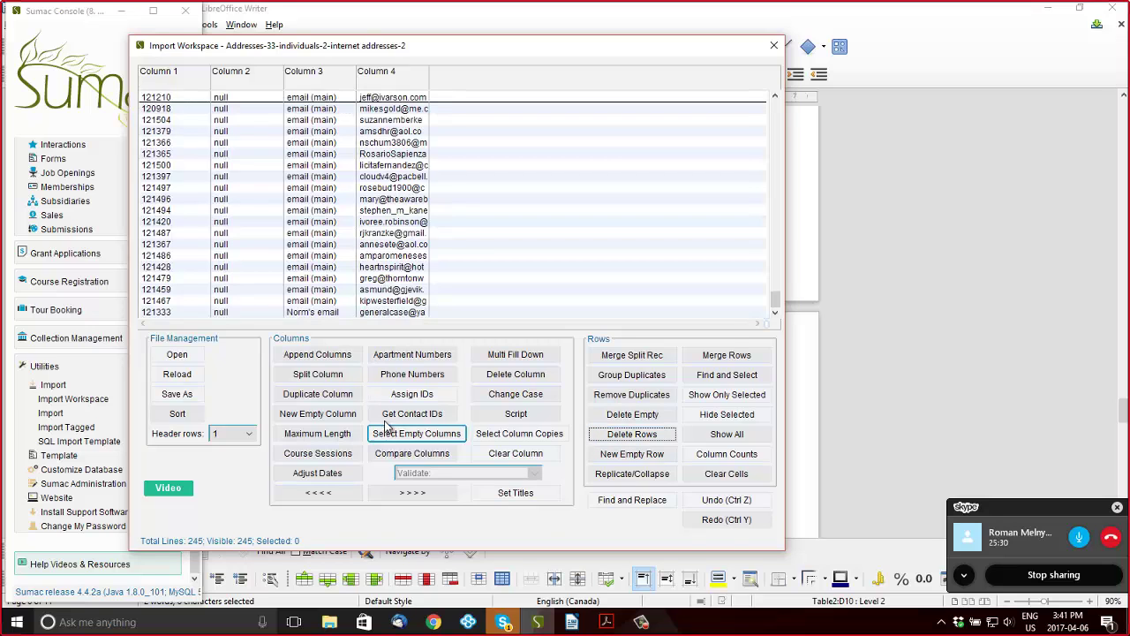
Save the remaining records as "Addresses-33-individuals-2-internet addresses-3-residence email.txt"
{"action": "left_click", "coordinate": [168, 395]}
{"action": "key", "text": "Left"}
{"action": "key", "text": "Left"}
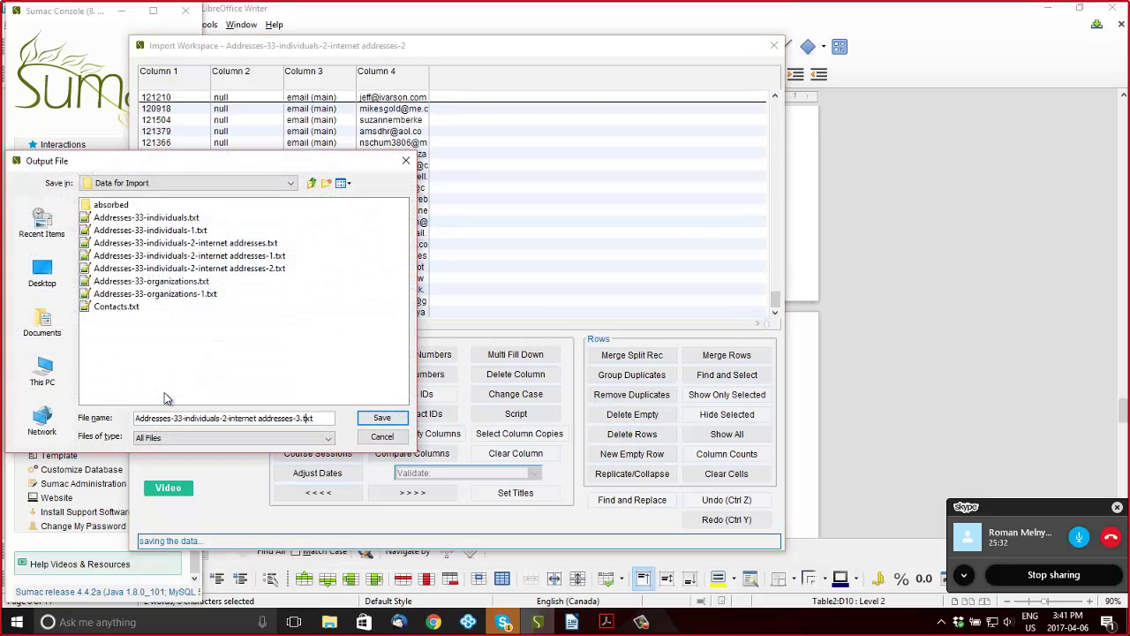
{"action": "type", "text": "-residence email"}
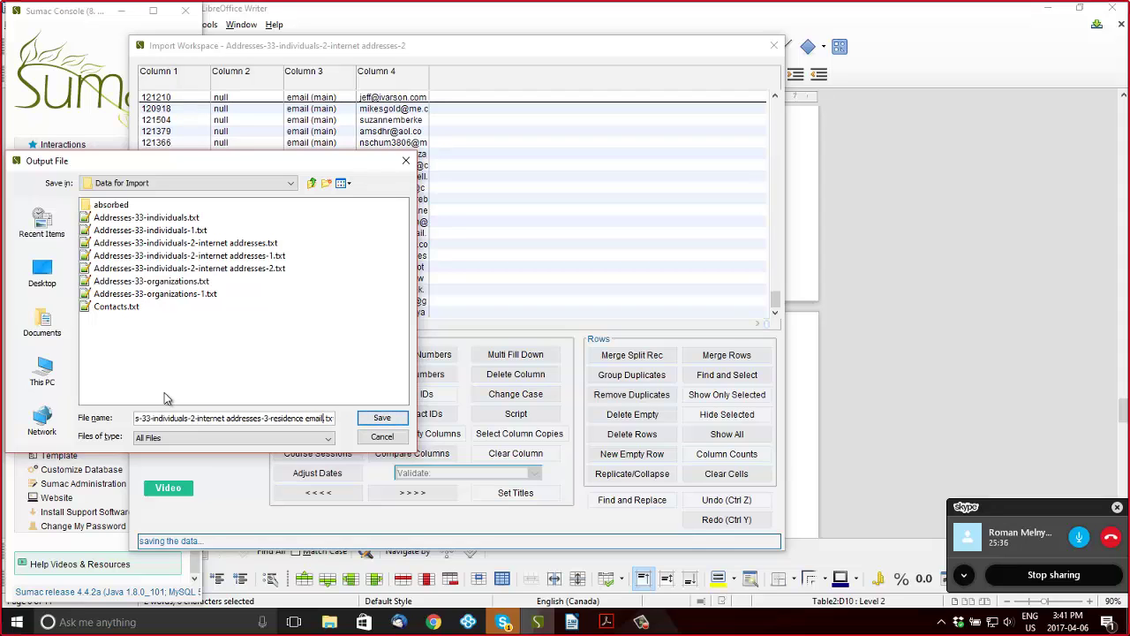
{"action": "key", "text": "Return"}
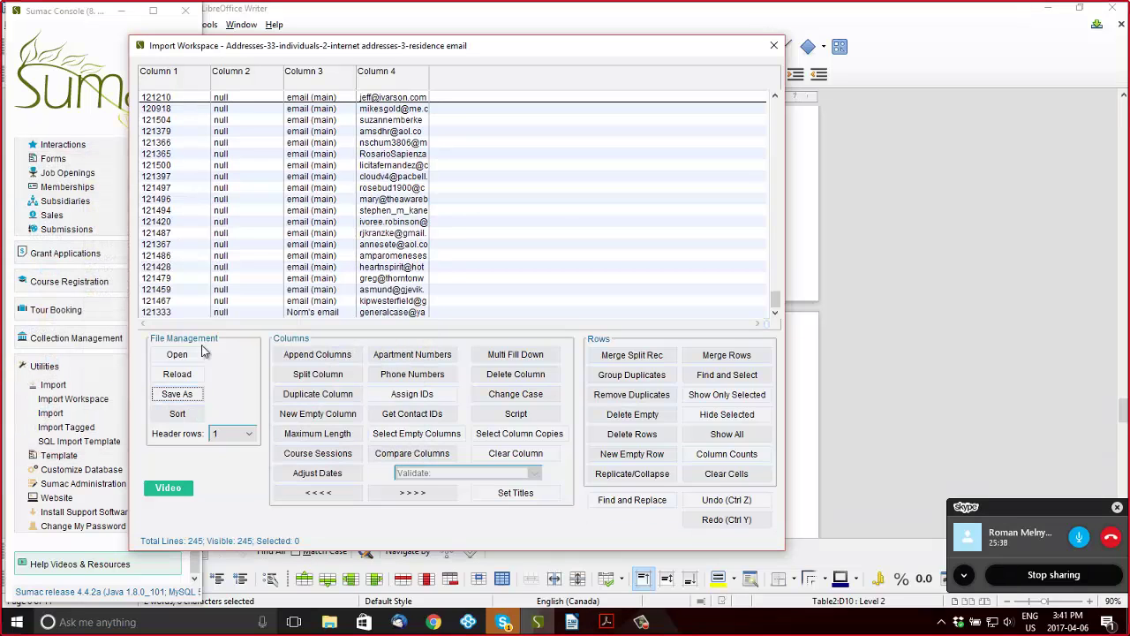
Group the duplicate records by the Contact ID column and widen the address column to show full addresses
{"action": "left_click_drag", "start_coordinate": [429, 76], "coordinate": [491, 76]}
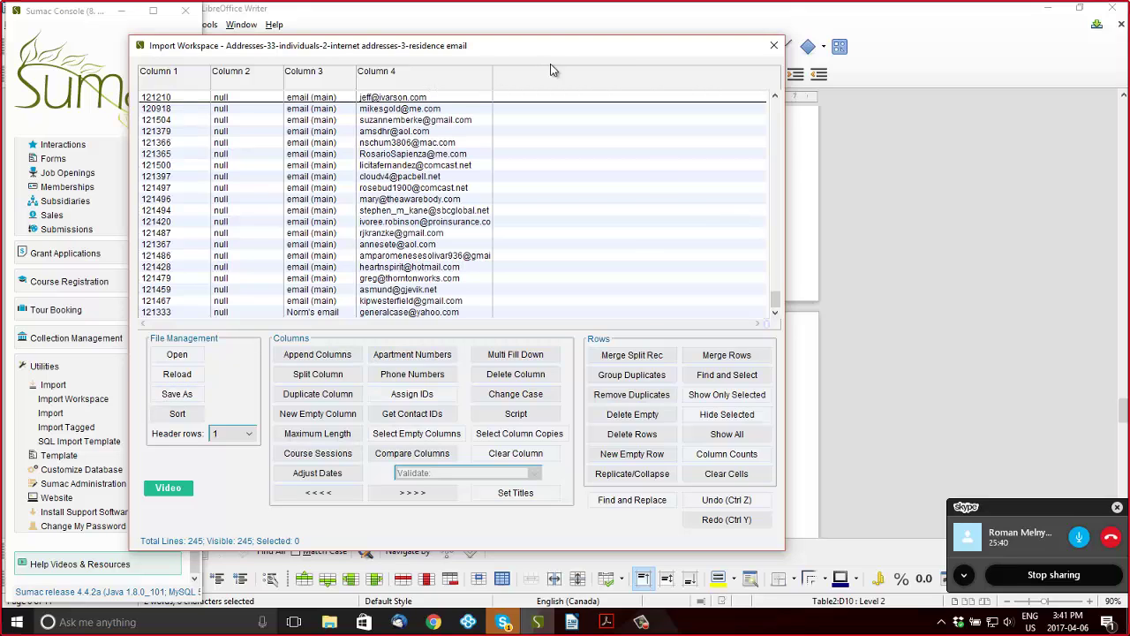
{"action": "left_click", "coordinate": [162, 82]}
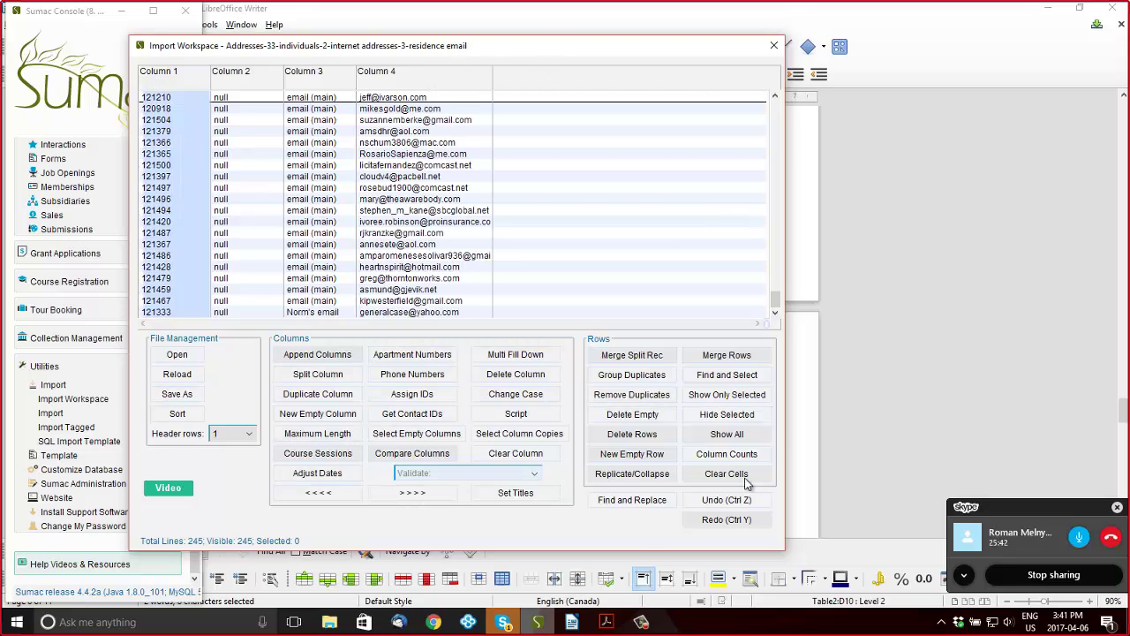
{"action": "left_click", "coordinate": [632, 379]}
{"action": "left_click", "coordinate": [539, 327]}
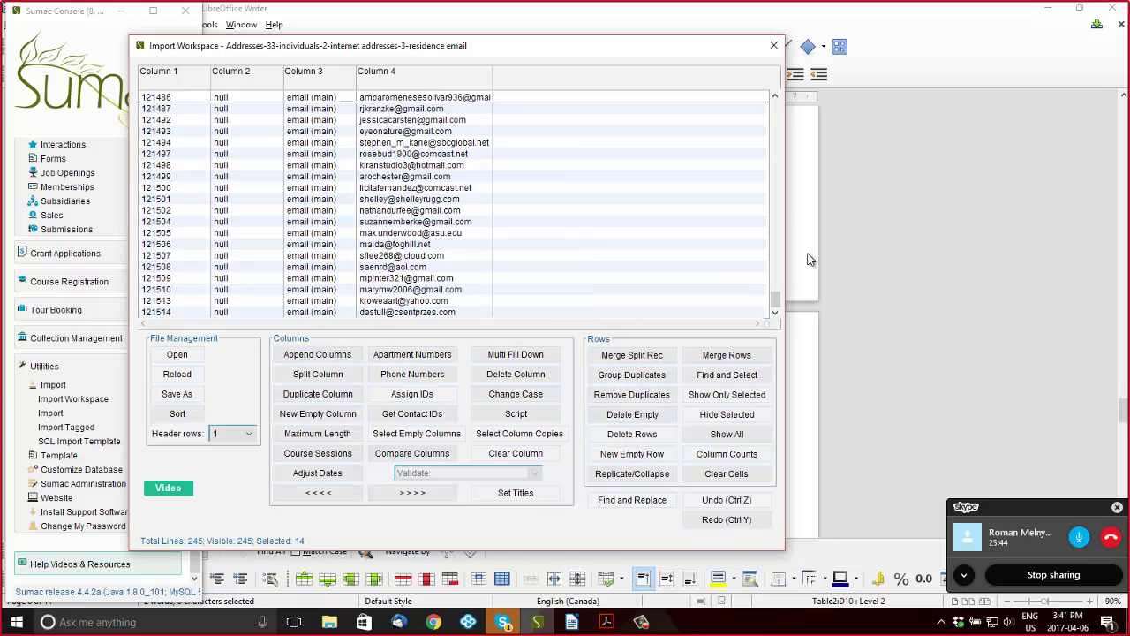
{"action": "left_click_drag", "start_coordinate": [777, 300], "coordinate": [712, 94]}
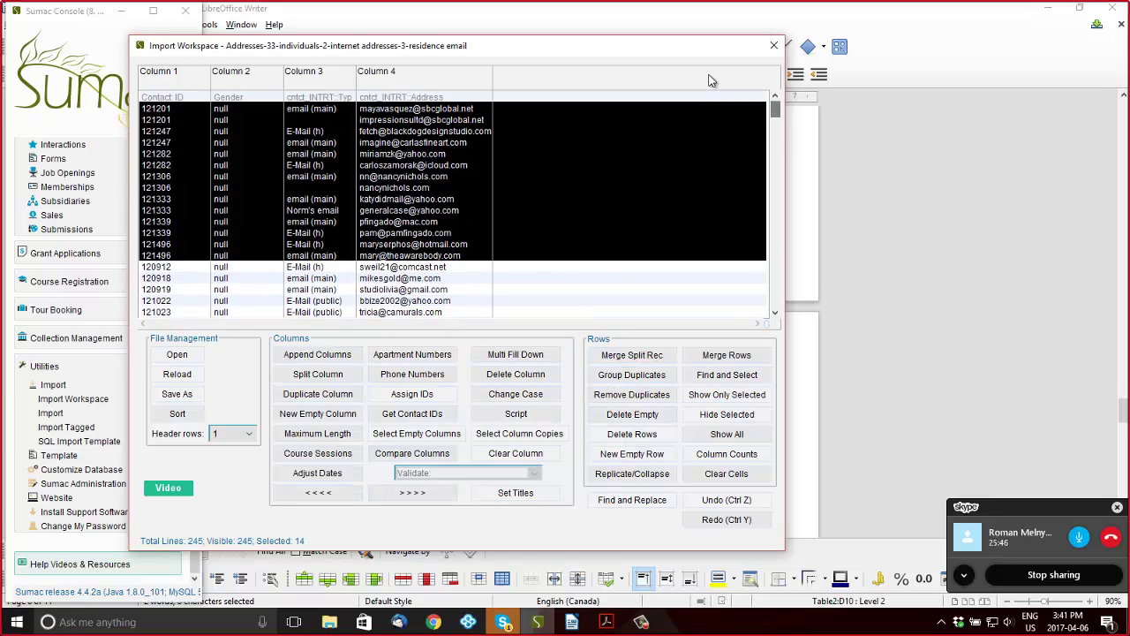
{"action": "left_click_drag", "start_coordinate": [497, 72], "coordinate": [547, 72]}
{"action": "left_click", "coordinate": [495, 85]}
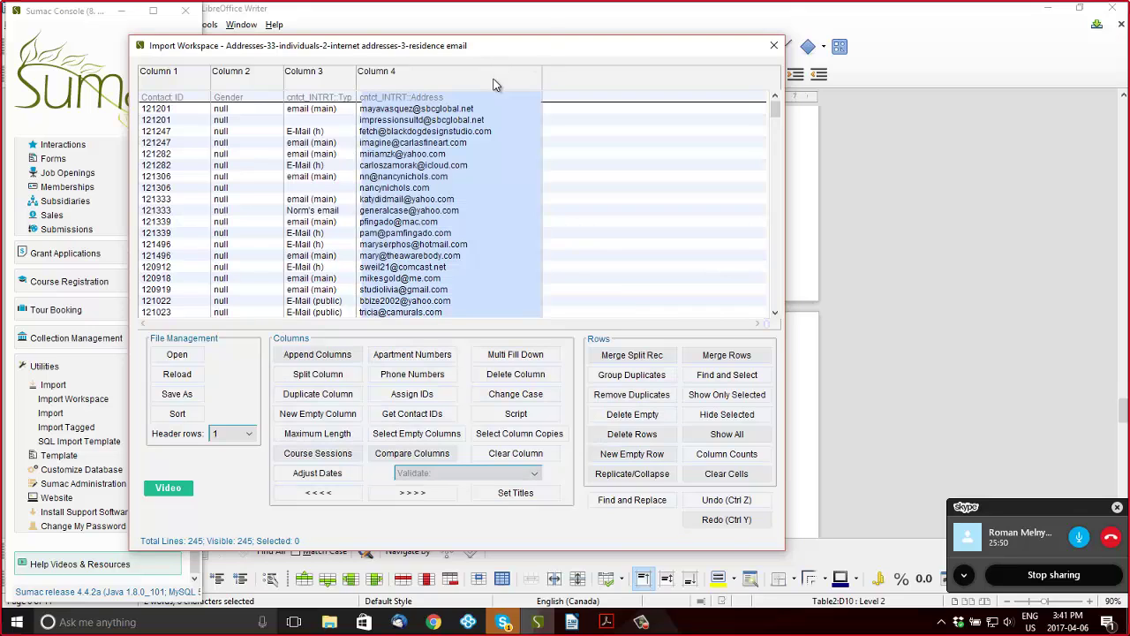
{"action": "left_click", "coordinate": [339, 393]}
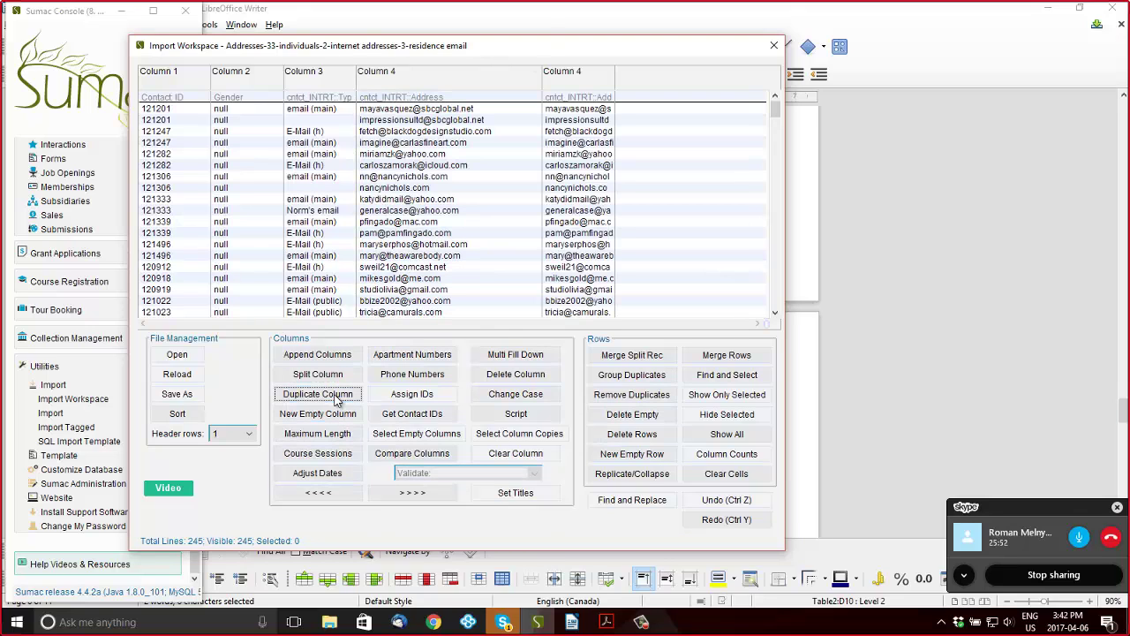
{"action": "left_click", "coordinate": [579, 84]}
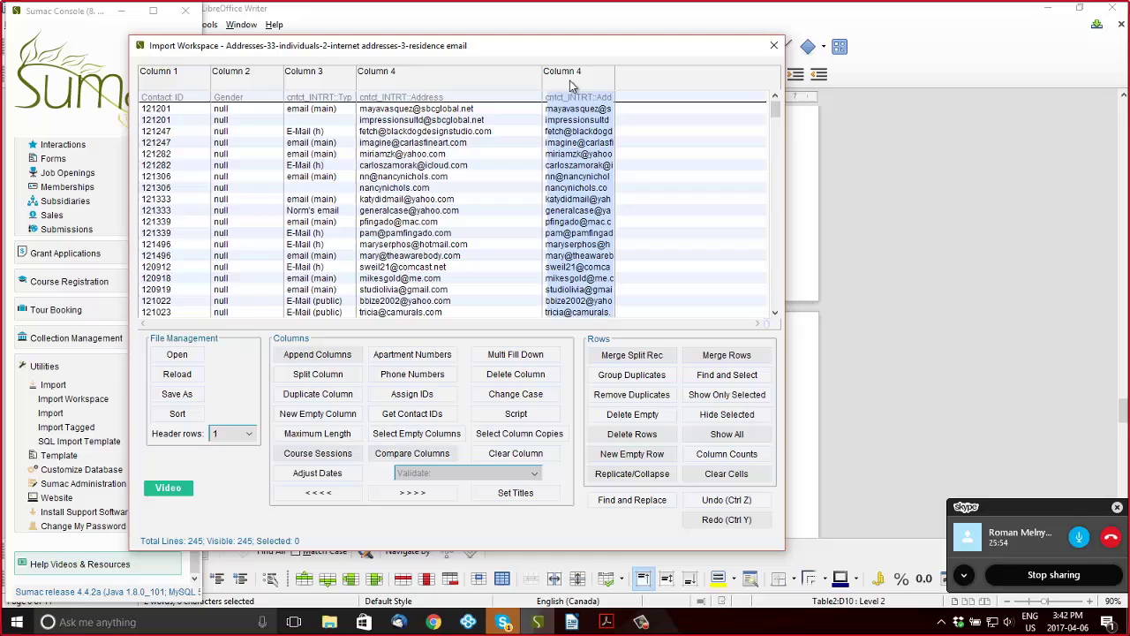
{"action": "left_click", "coordinate": [517, 374]}
Add an empty column after the address column and move the first duplicated contact's second e-mail address into it on that contact's first row
{"action": "left_click", "coordinate": [427, 84]}
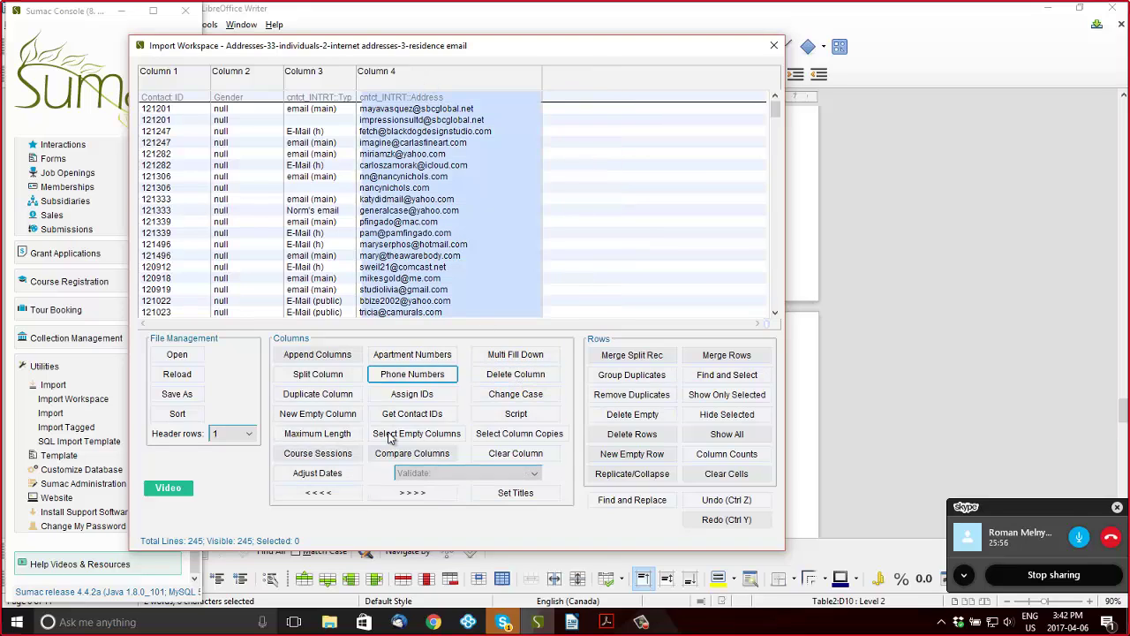
{"action": "left_click", "coordinate": [341, 414]}
{"action": "double_click", "coordinate": [401, 119]}
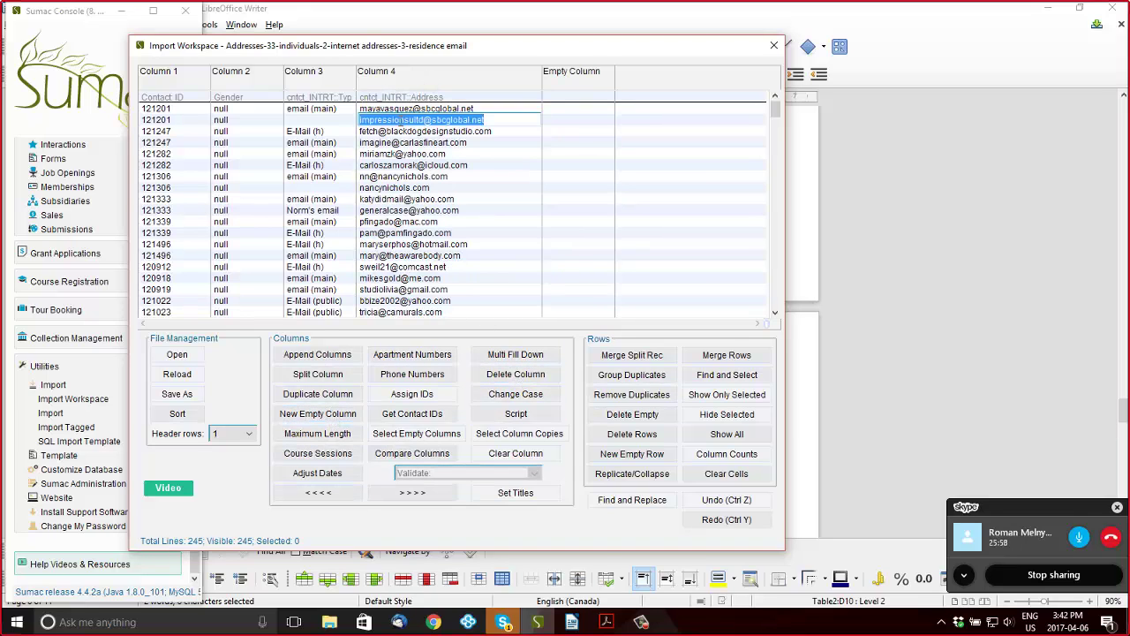
{"action": "double_click", "coordinate": [580, 112]}
{"action": "key", "text": "ctrl+v"}
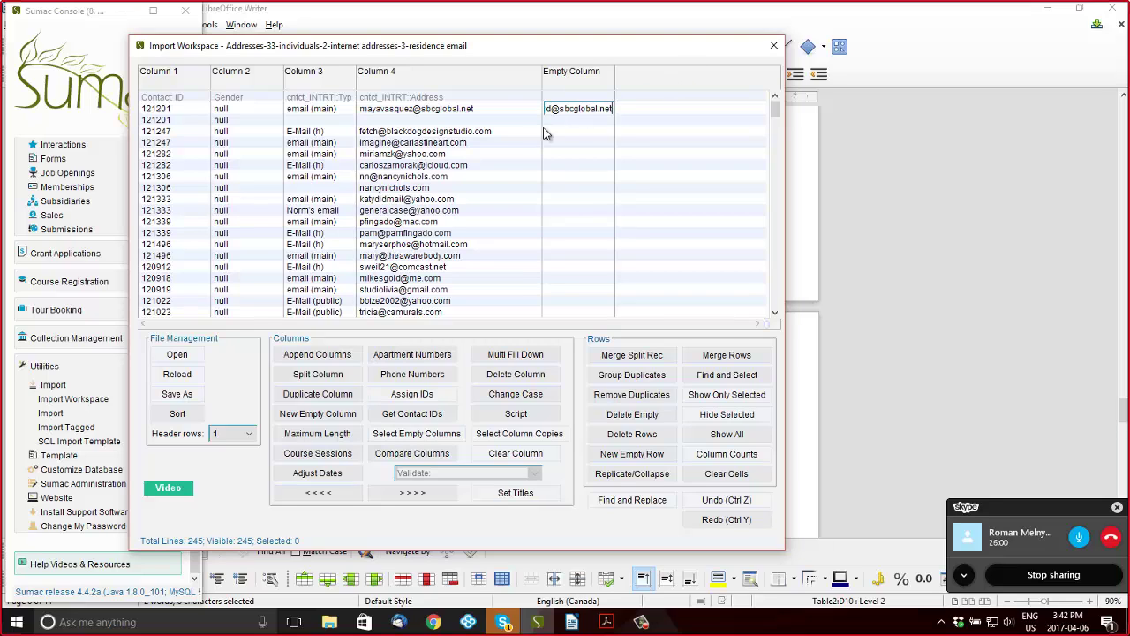
Move the second e-mail address of the second and third duplicated contacts into the empty column on each contact's first row
{"action": "double_click", "coordinate": [475, 142]}
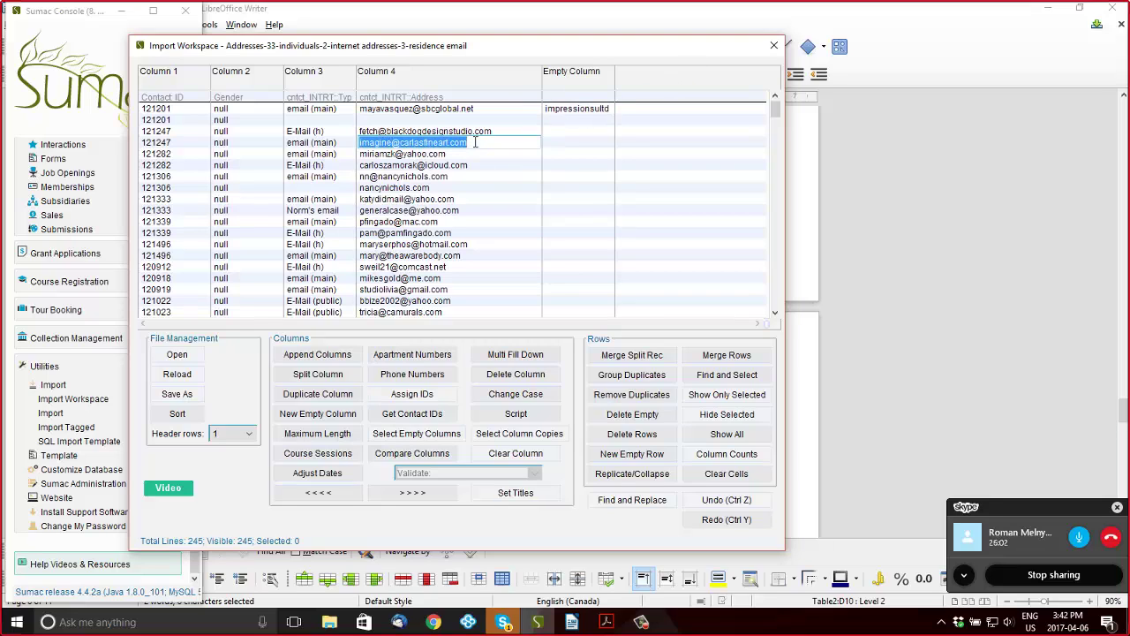
{"action": "key", "text": "ctrl+x"}
{"action": "double_click", "coordinate": [557, 132]}
{"action": "key", "text": "ctrl+v"}
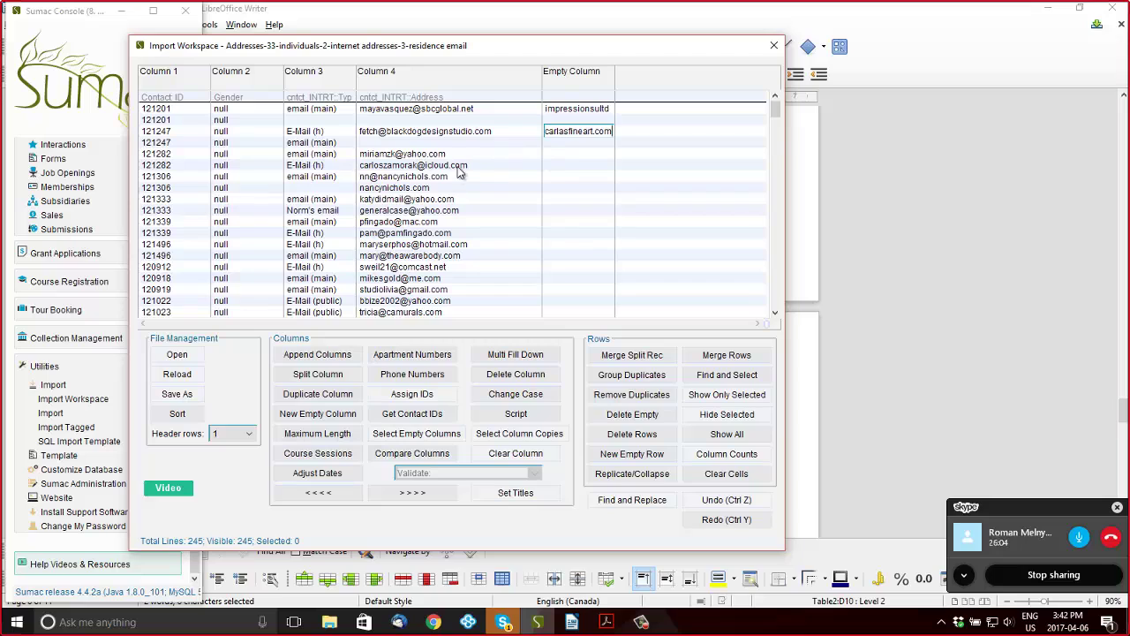
{"action": "double_click", "coordinate": [459, 164]}
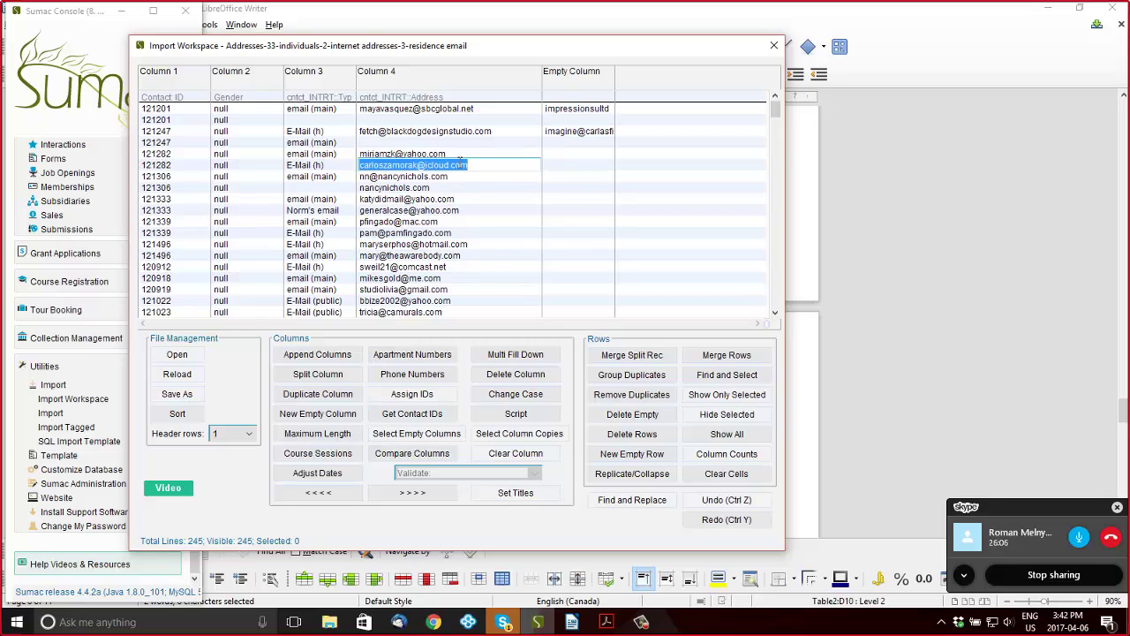
{"action": "key", "text": "ctrl+x"}
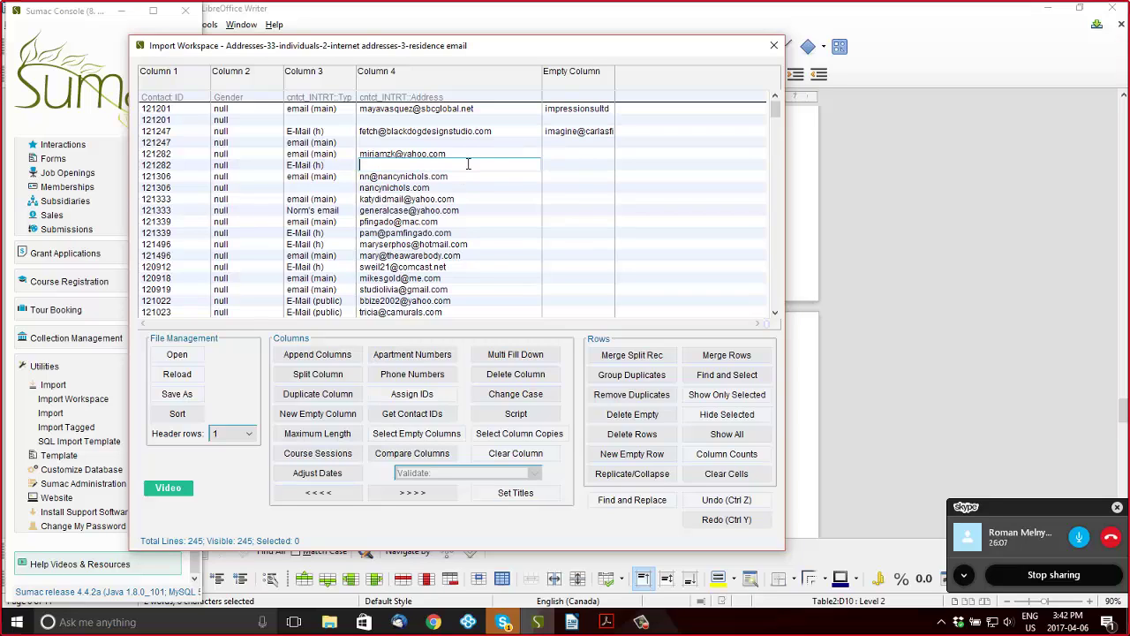
{"action": "double_click", "coordinate": [571, 154]}
{"action": "key", "text": "ctrl+v"}
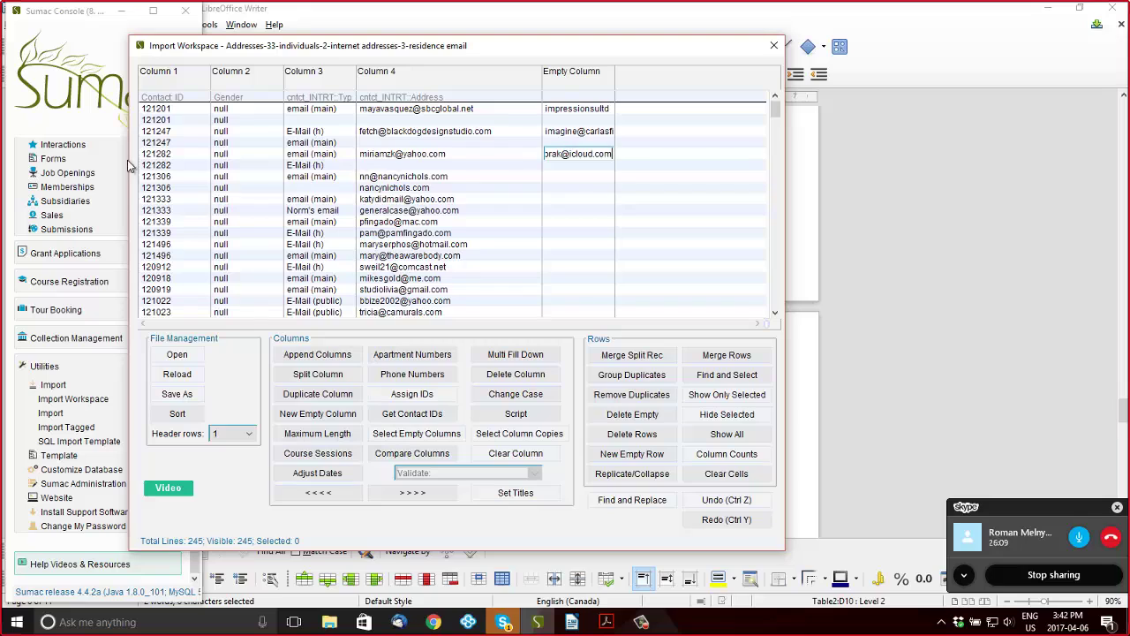
{"action": "double_click", "coordinate": [174, 154]}
{"action": "left_click", "coordinate": [233, 149]}
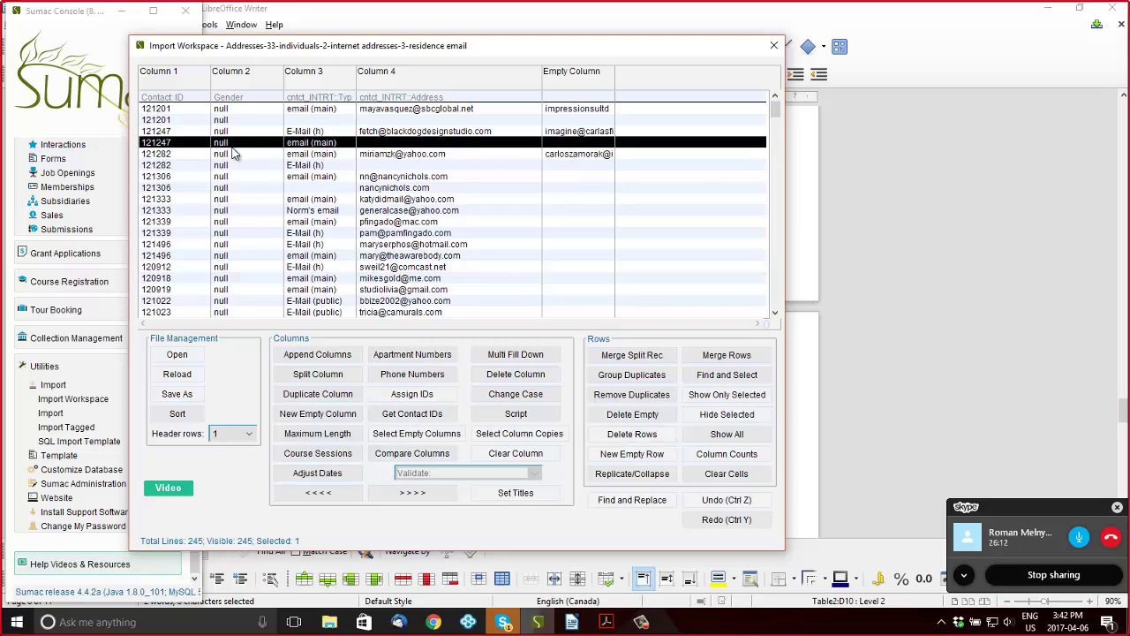
{"action": "left_click_drag", "start_coordinate": [238, 158], "coordinate": [195, 174]}
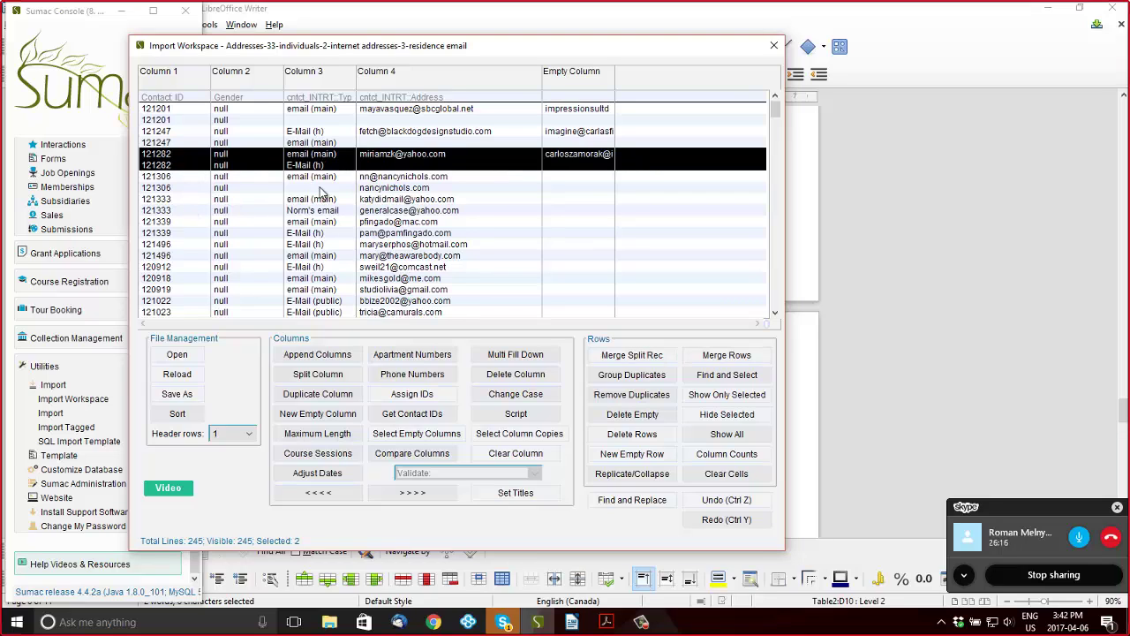
Move the second address of the fourth and fifth duplicated contacts into the empty column on each contact's first row
{"action": "double_click", "coordinate": [384, 187]}
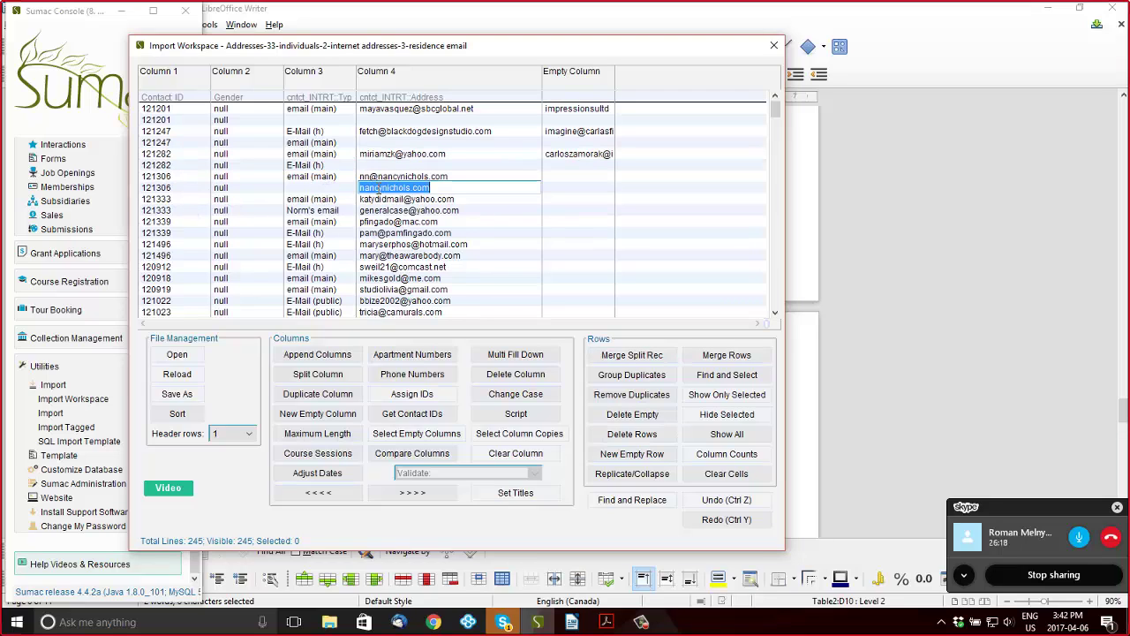
{"action": "key", "text": "Delete"}
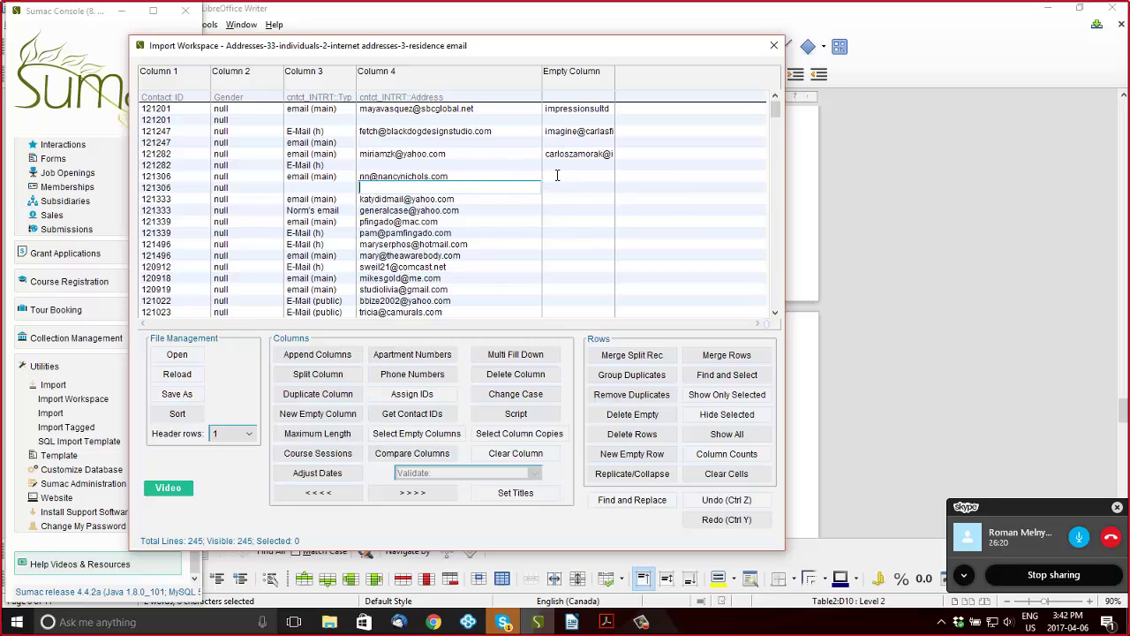
{"action": "double_click", "coordinate": [558, 175]}
{"action": "key", "text": "ctrl+v"}
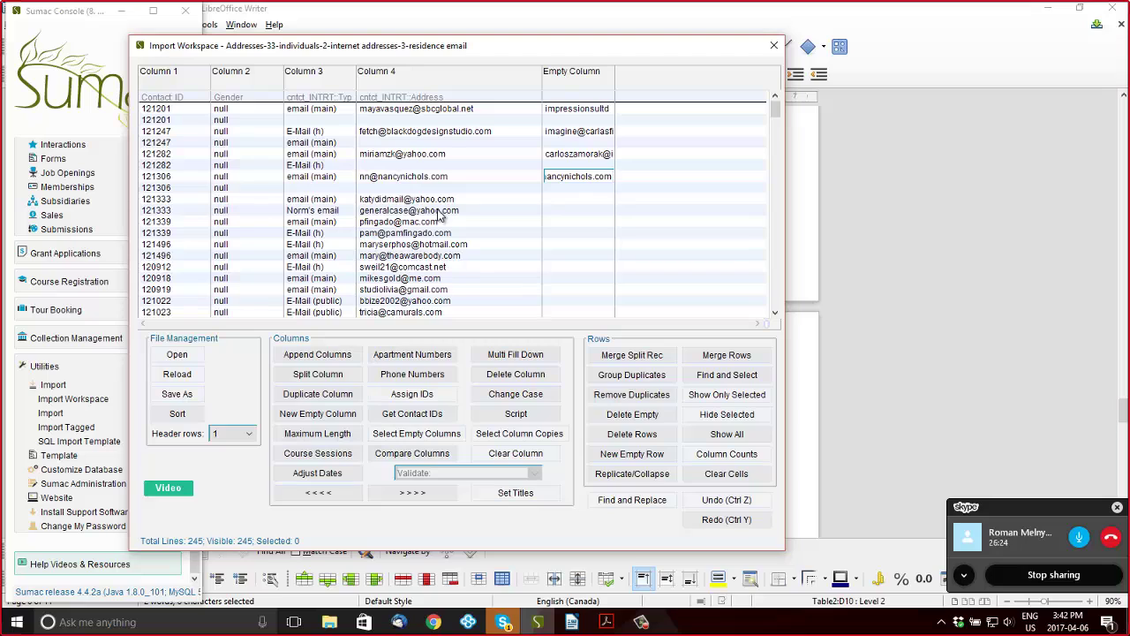
{"action": "double_click", "coordinate": [439, 215]}
{"action": "key", "text": "ctrl+x"}
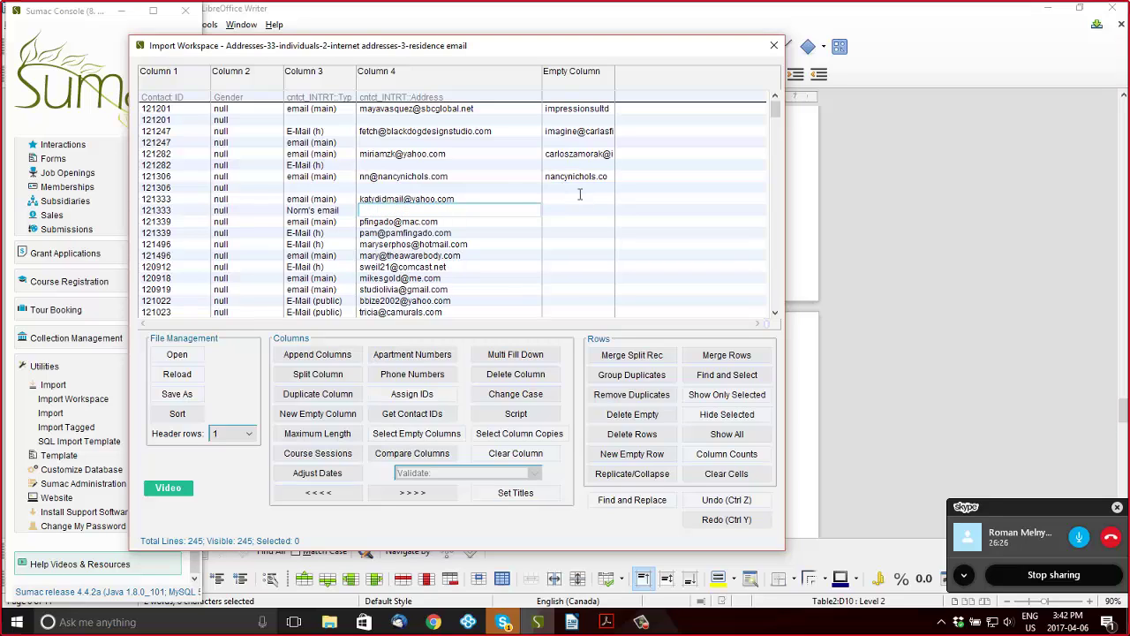
{"action": "double_click", "coordinate": [579, 198]}
{"action": "key", "text": "ctrl+v"}
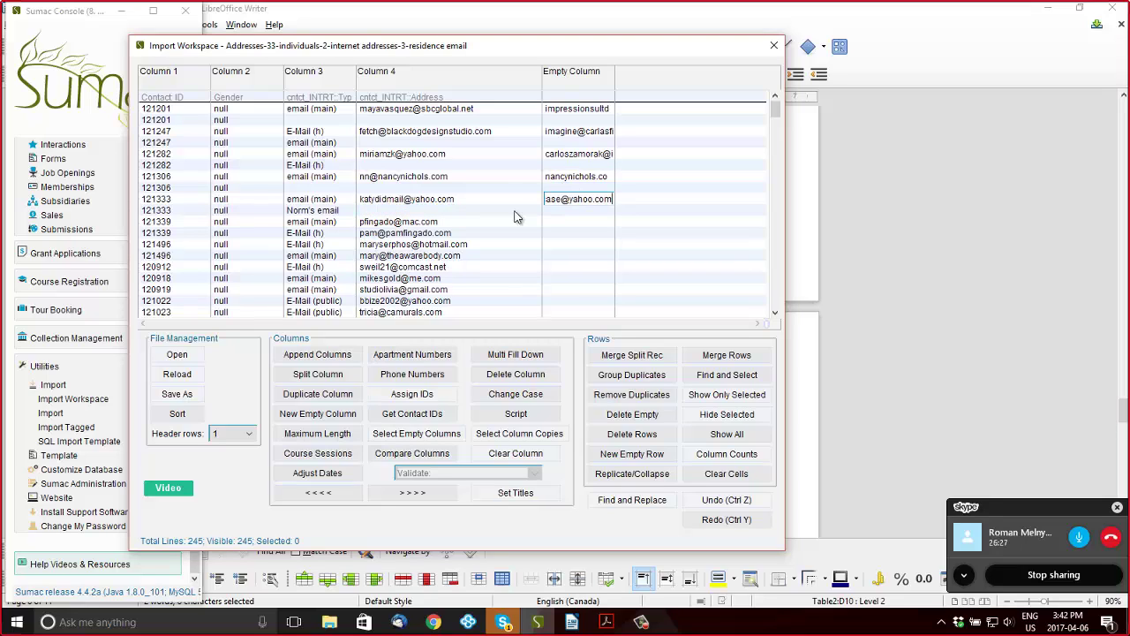
Move the second e-mail address of the sixth and seventh duplicated contacts into the empty column on each contact's first row
{"action": "double_click", "coordinate": [426, 233]}
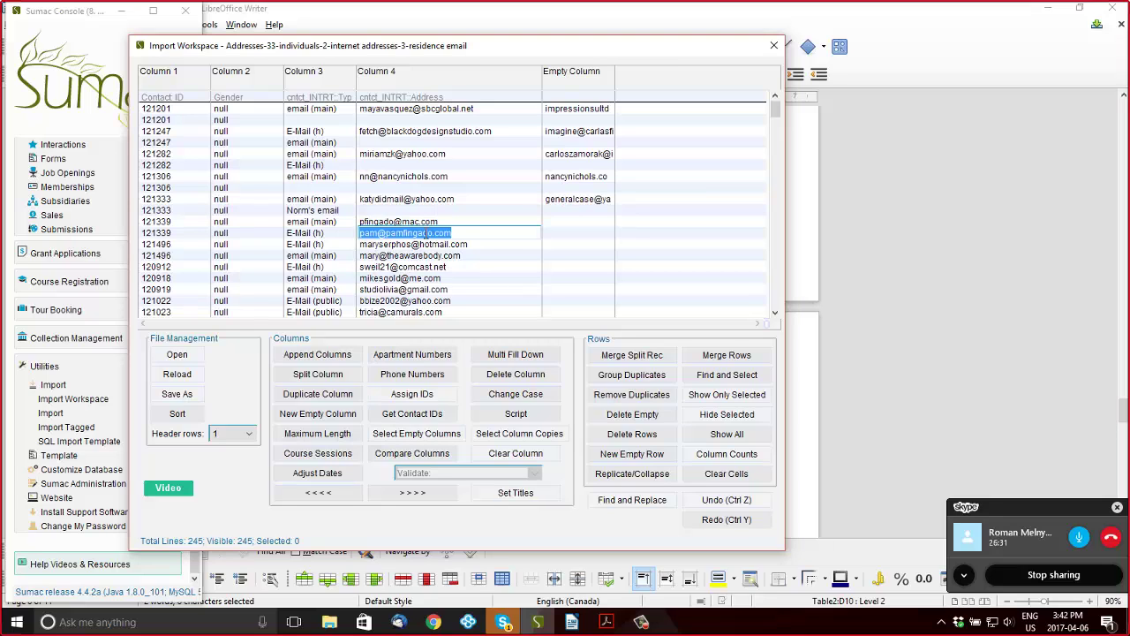
{"action": "key", "text": "ctrl+x"}
{"action": "double_click", "coordinate": [580, 221]}
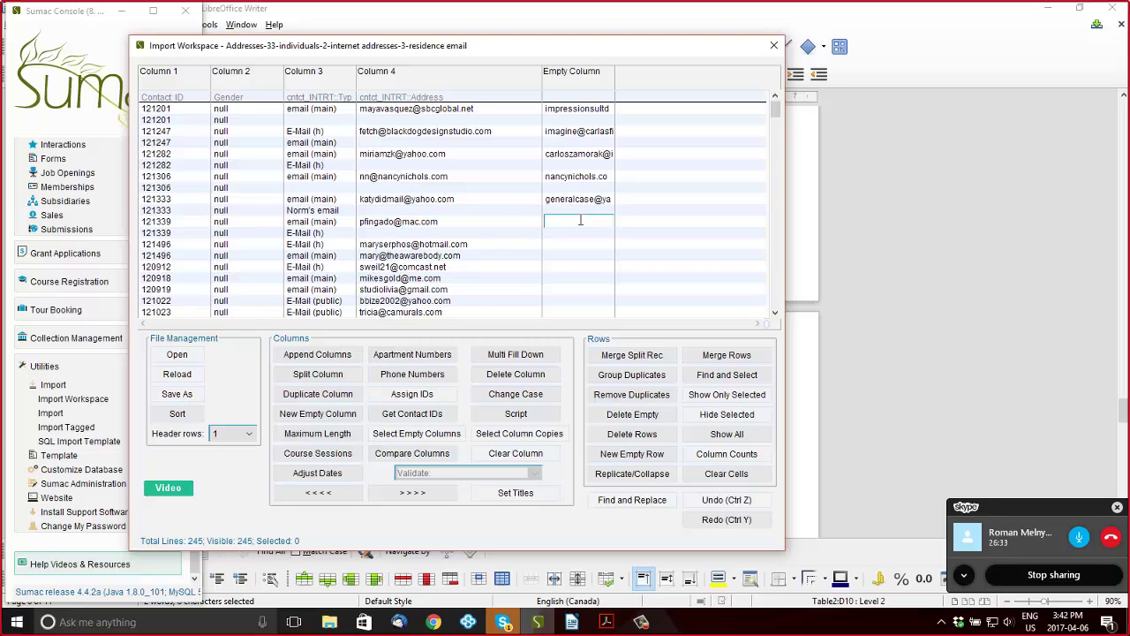
{"action": "key", "text": "ctrl+v"}
{"action": "double_click", "coordinate": [398, 256]}
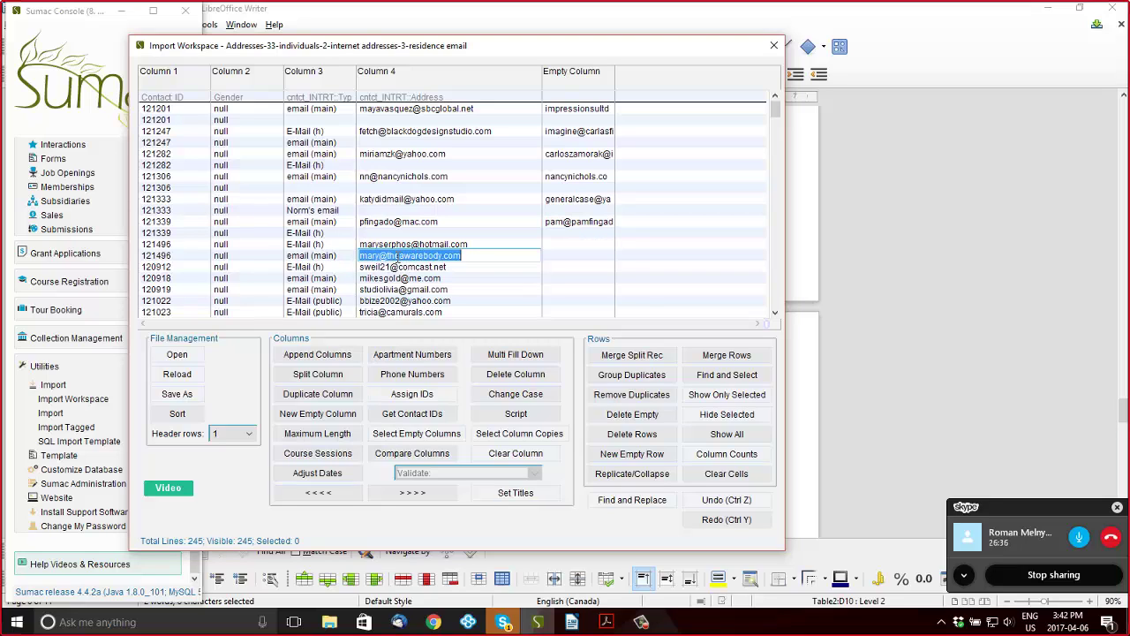
{"action": "key", "text": "ctrl+x"}
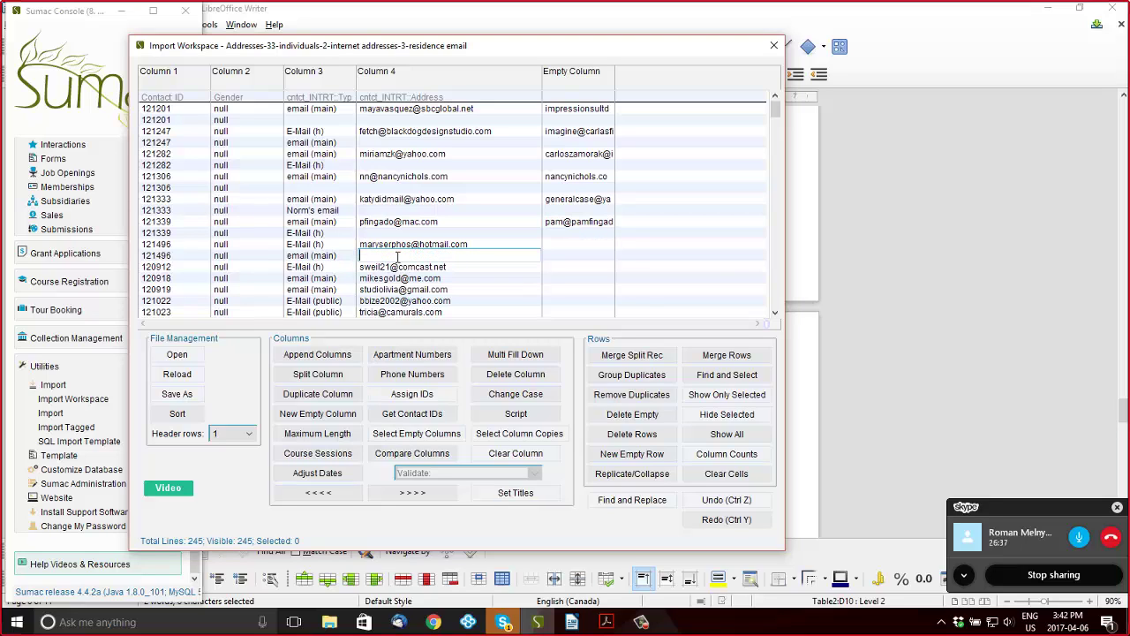
{"action": "double_click", "coordinate": [569, 255]}
{"action": "key", "text": "ctrl+v"}
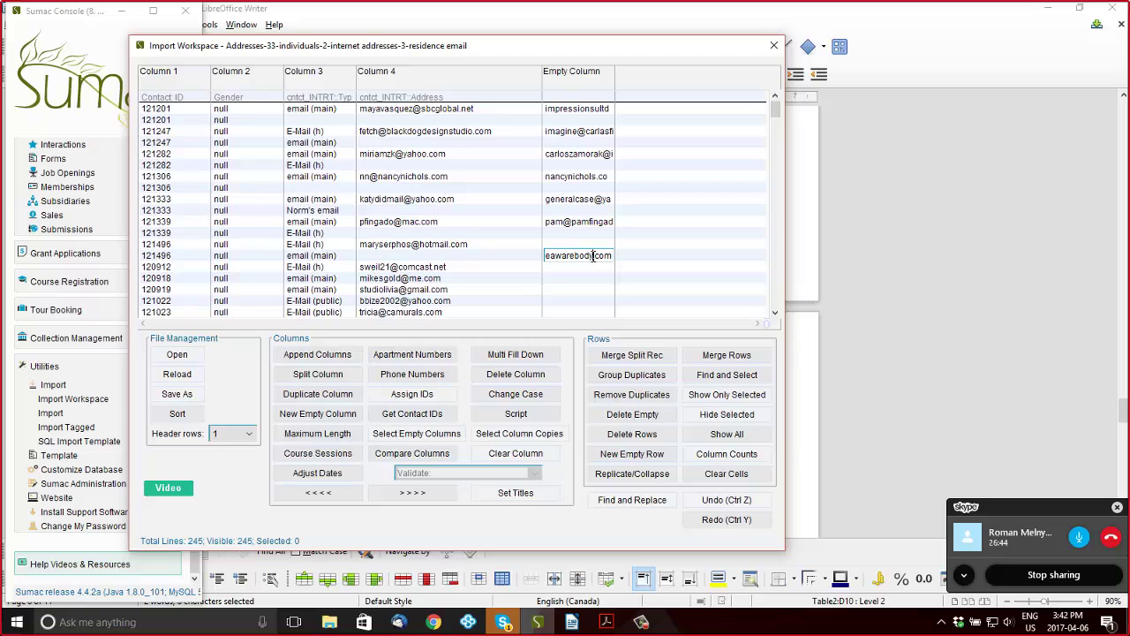
{"action": "key", "text": "ctrl+a"}
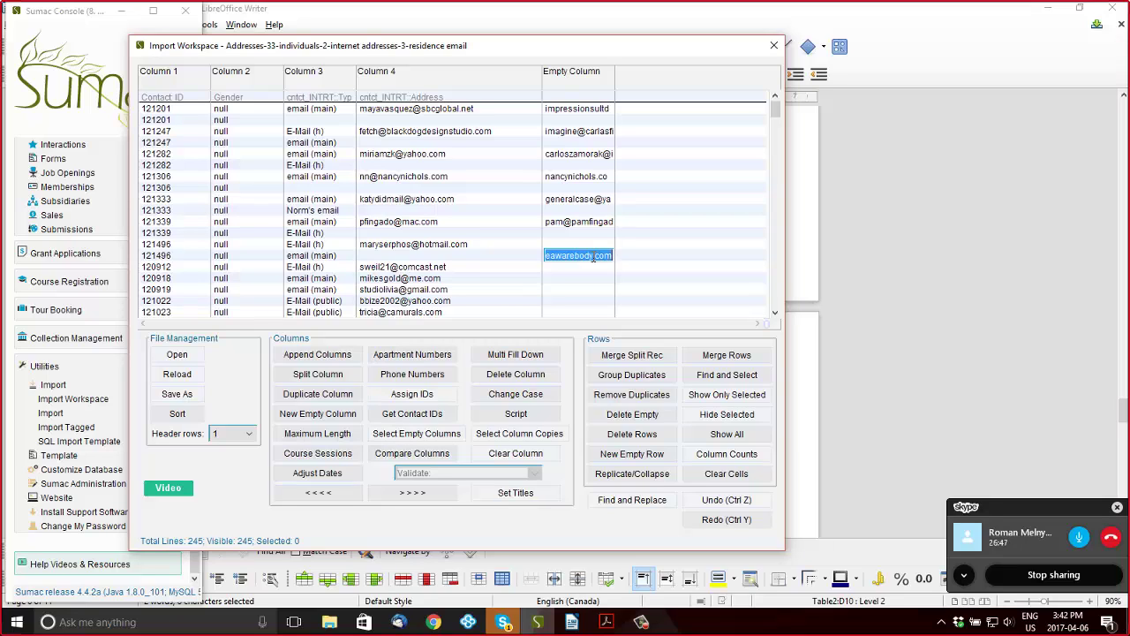
{"action": "key", "text": "BackSpace"}
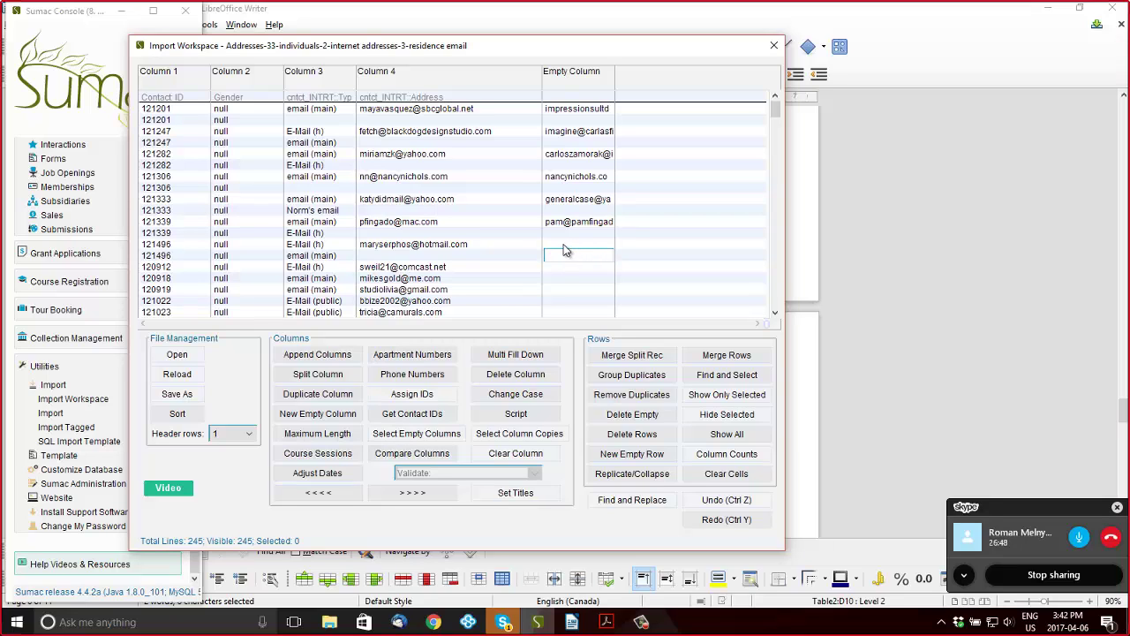
{"action": "key", "text": "Escape"}
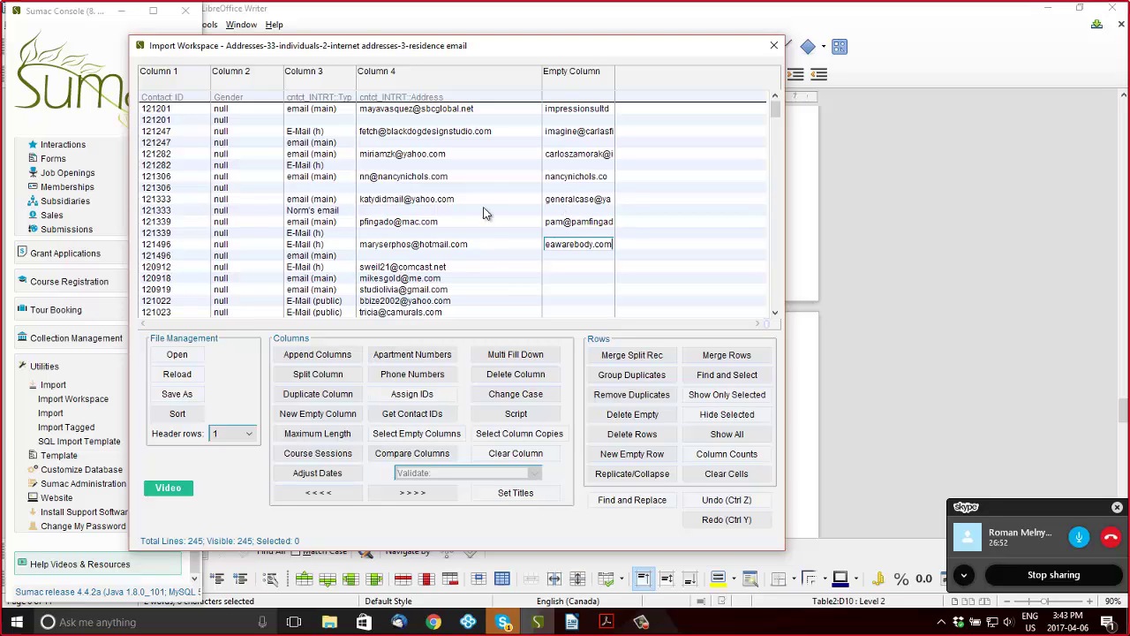
Delete the leftover second row, with its blank address, of each of the seven duplicated contacts
{"action": "left_click", "coordinate": [433, 120]}
{"action": "left_click", "coordinate": [443, 142], "text": "ctrl"}
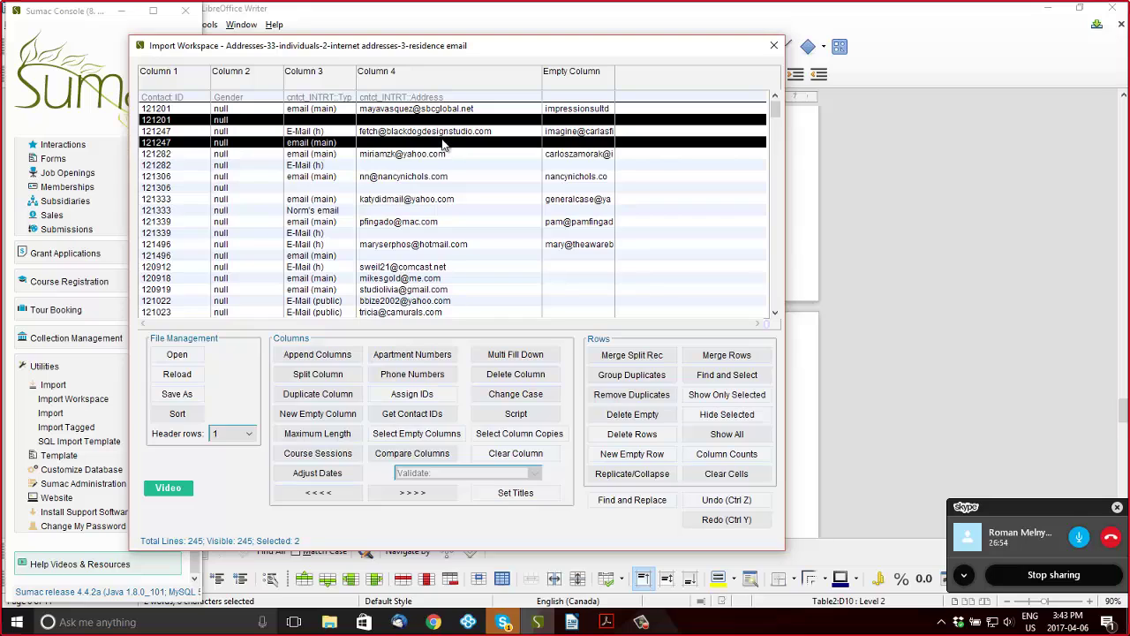
{"action": "left_click", "coordinate": [442, 165], "text": "ctrl"}
{"action": "left_click", "coordinate": [439, 187], "text": "ctrl"}
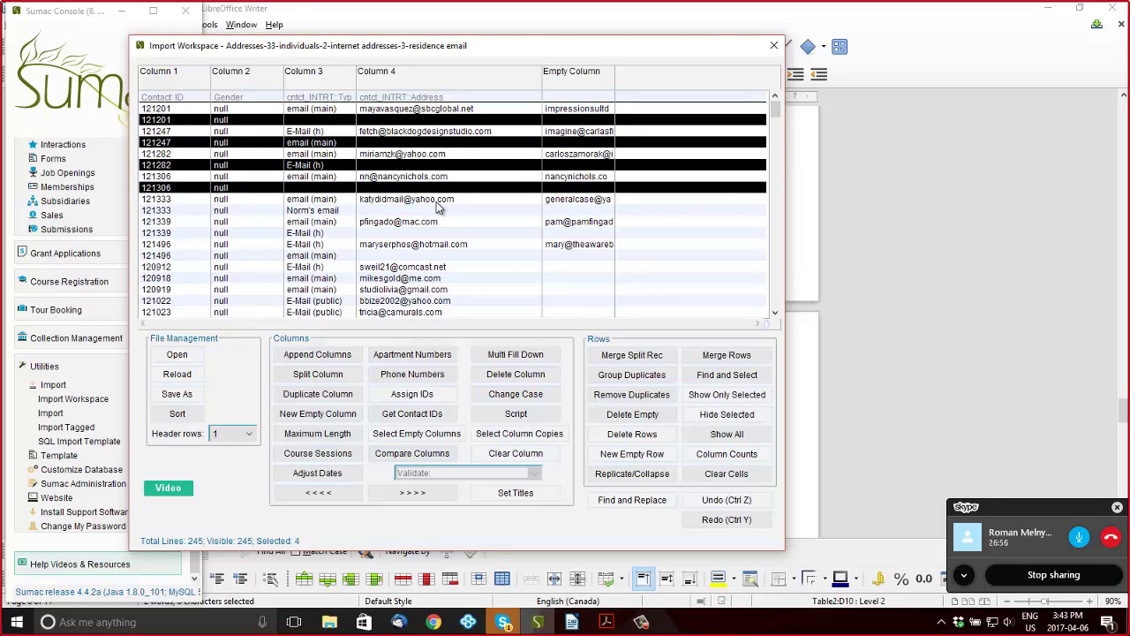
{"action": "left_click", "coordinate": [442, 210], "text": "ctrl"}
{"action": "left_click", "coordinate": [448, 233], "text": "ctrl"}
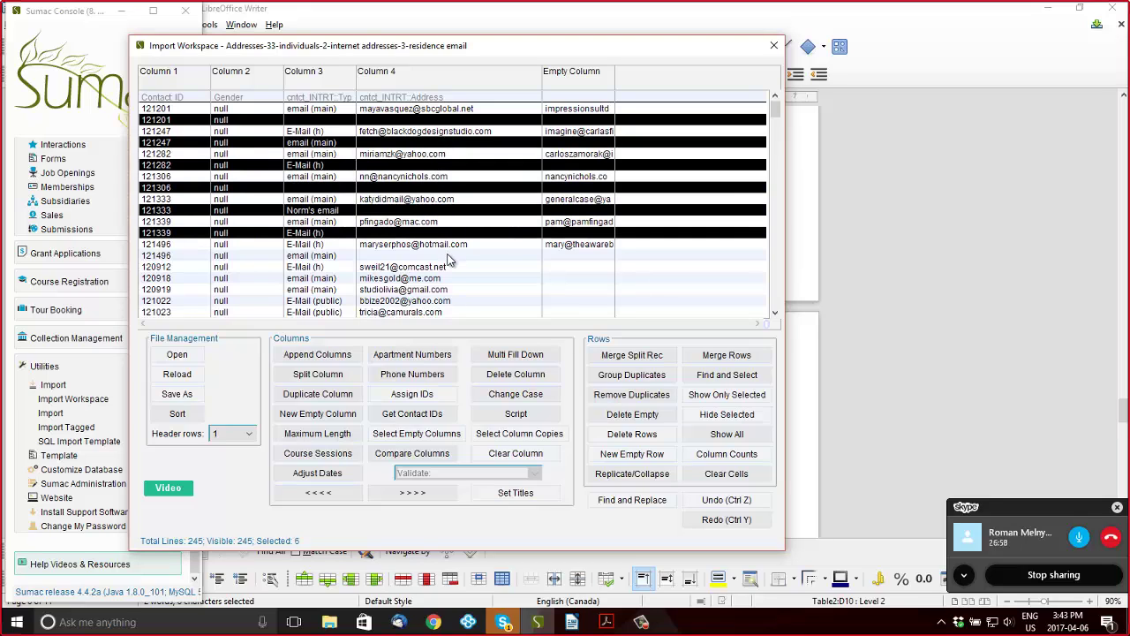
{"action": "left_click", "coordinate": [448, 255], "text": "ctrl"}
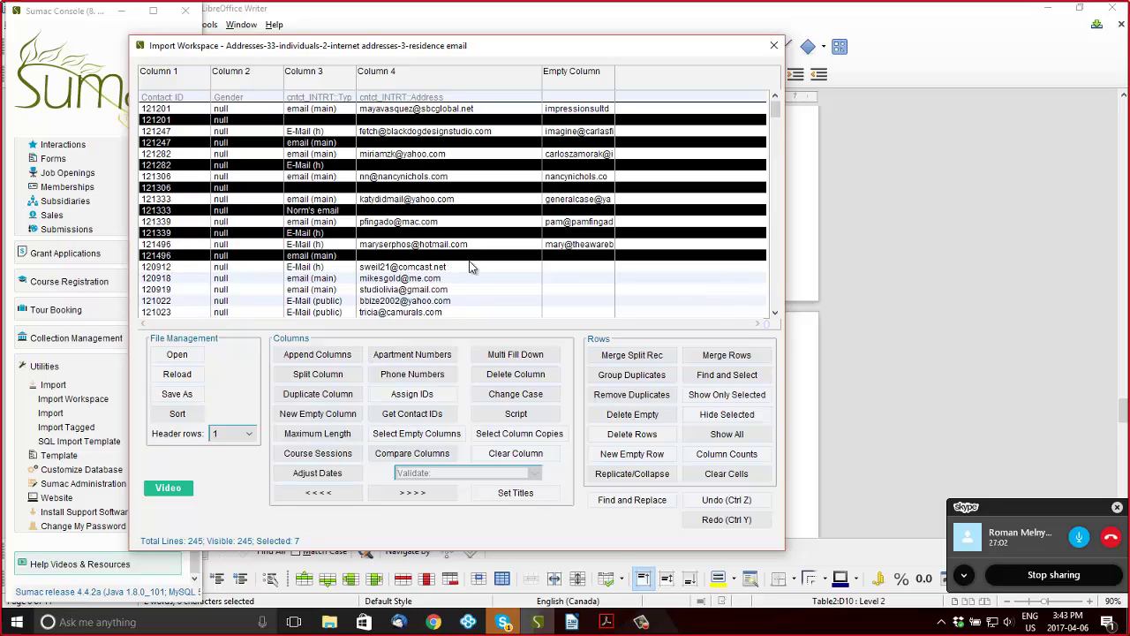
{"action": "left_click", "coordinate": [616, 433]}
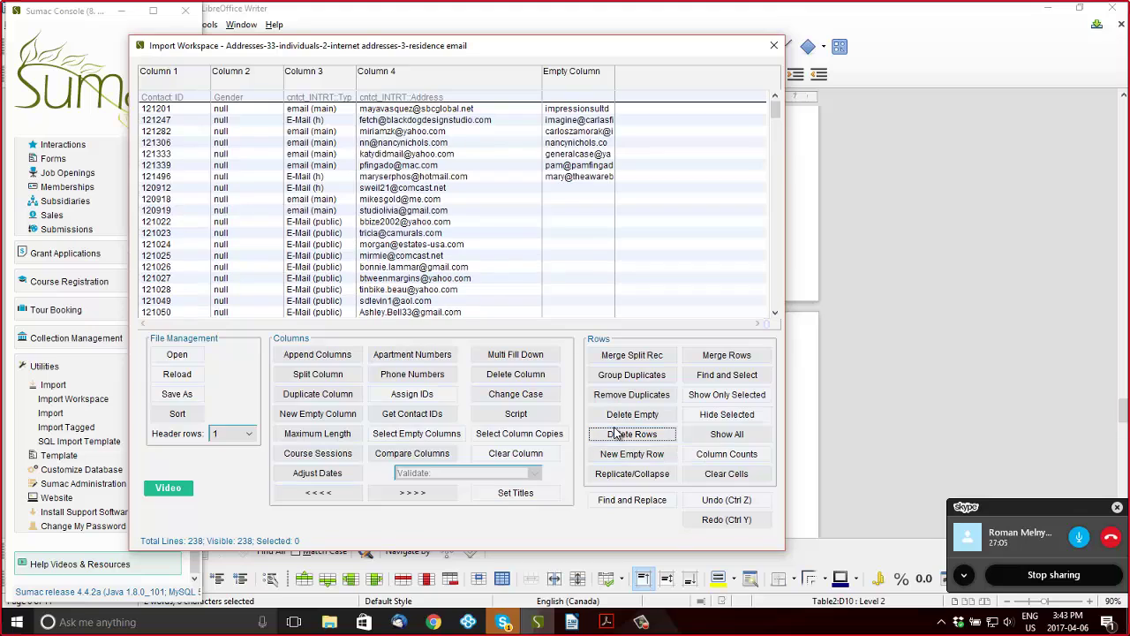
Validate the address column as Email (Correct Format) and show only the row flagged with an error
{"action": "left_click", "coordinate": [424, 82]}
{"action": "left_click", "coordinate": [413, 474]}
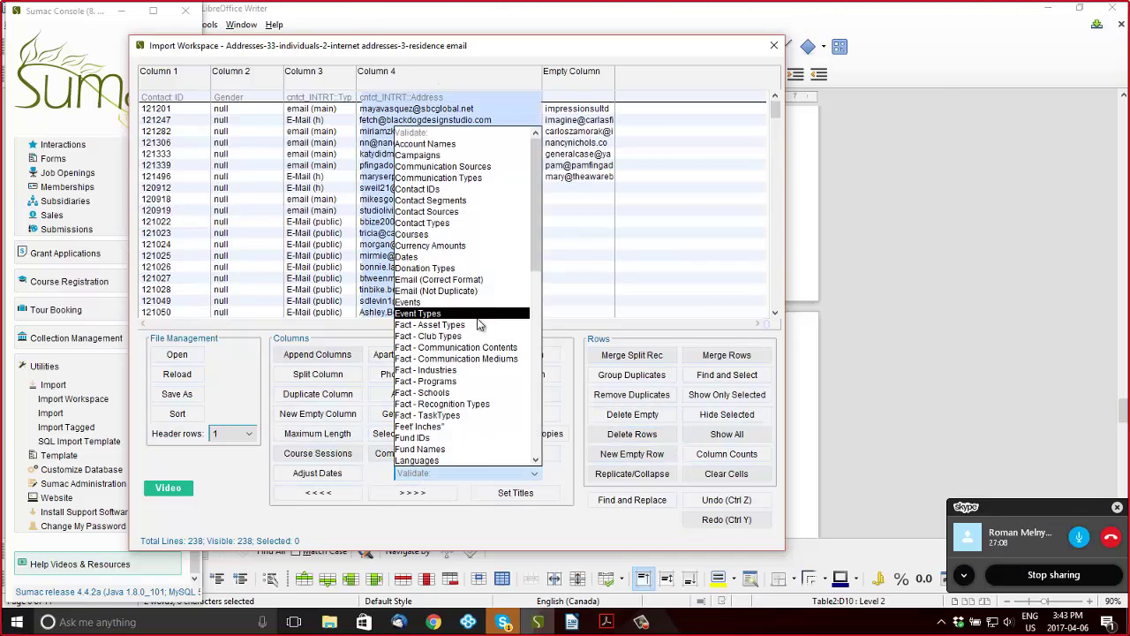
{"action": "left_click", "coordinate": [446, 280]}
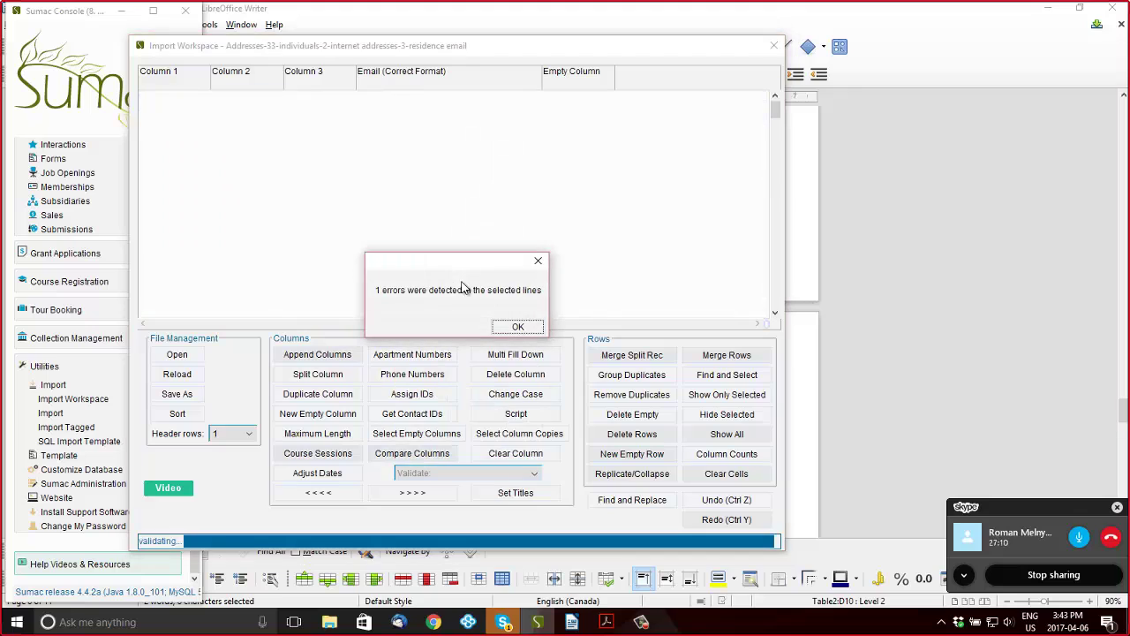
{"action": "left_click", "coordinate": [516, 326]}
{"action": "left_click", "coordinate": [724, 397]}
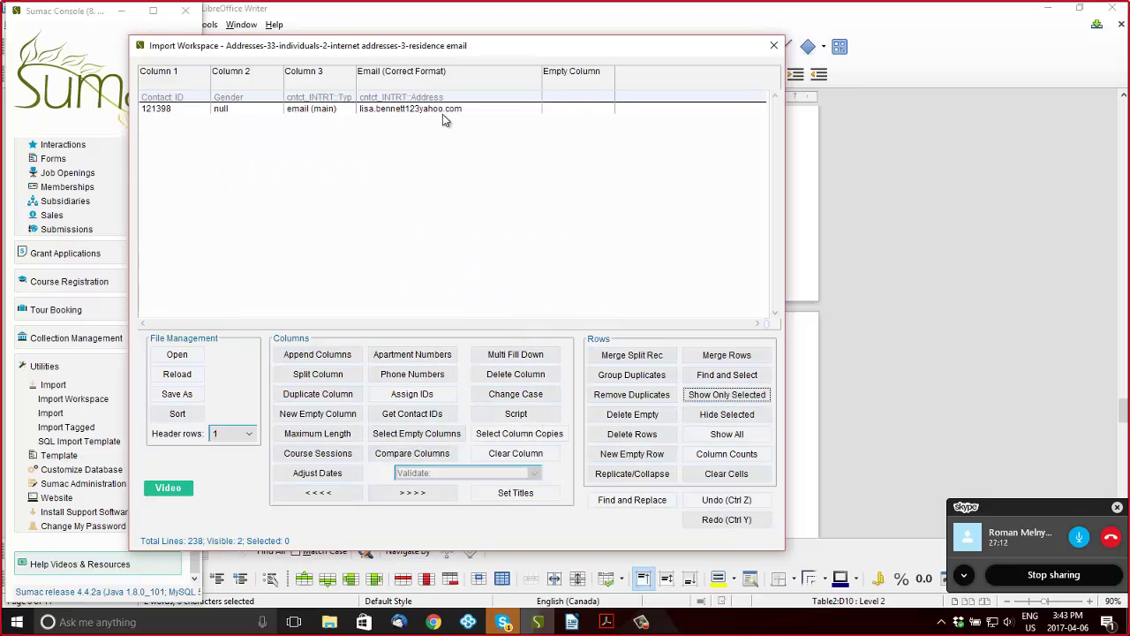
Try to insert the missing @ before the domain in the flagged e-mail address
{"action": "left_click", "coordinate": [444, 110]}
{"action": "left_click", "coordinate": [420, 110]}
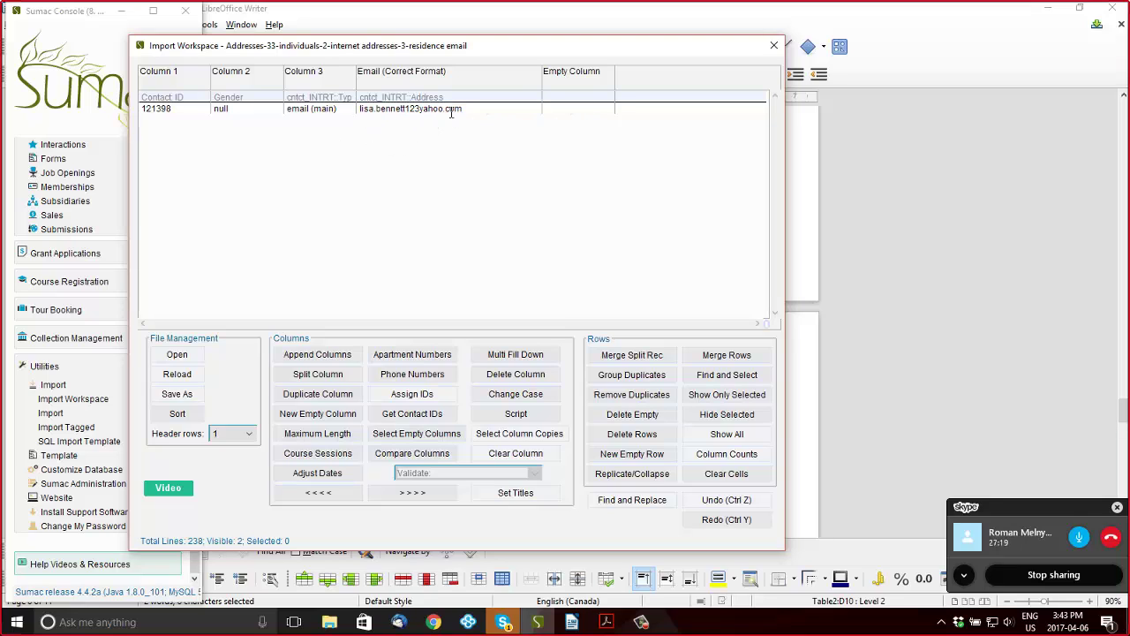
{"action": "left_click", "coordinate": [451, 113]}
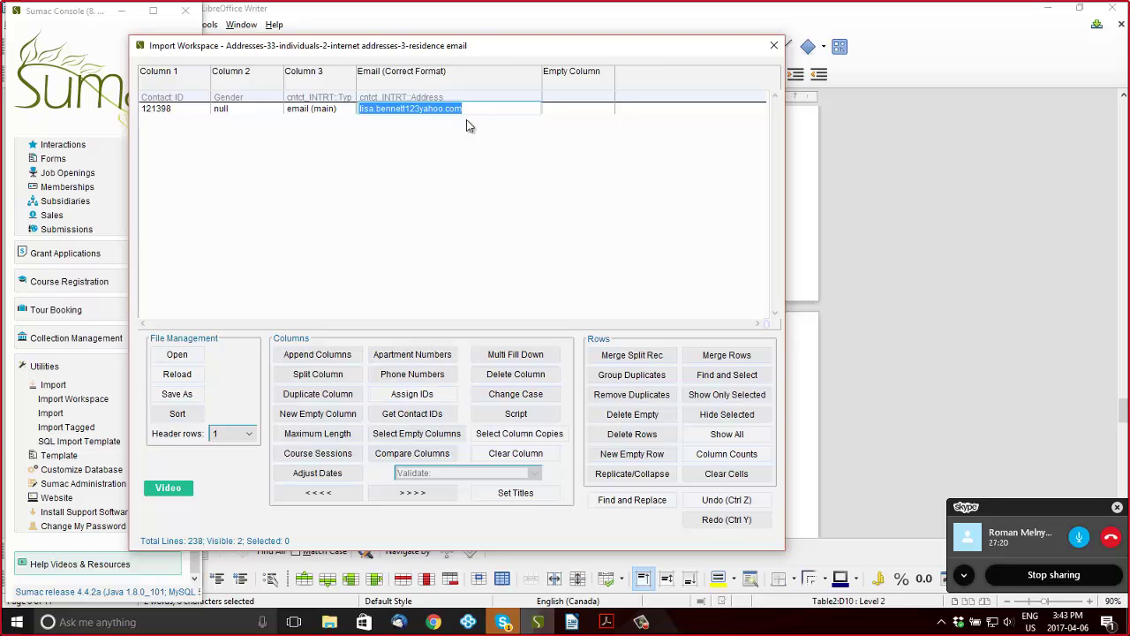
{"action": "left_click", "coordinate": [422, 107]}
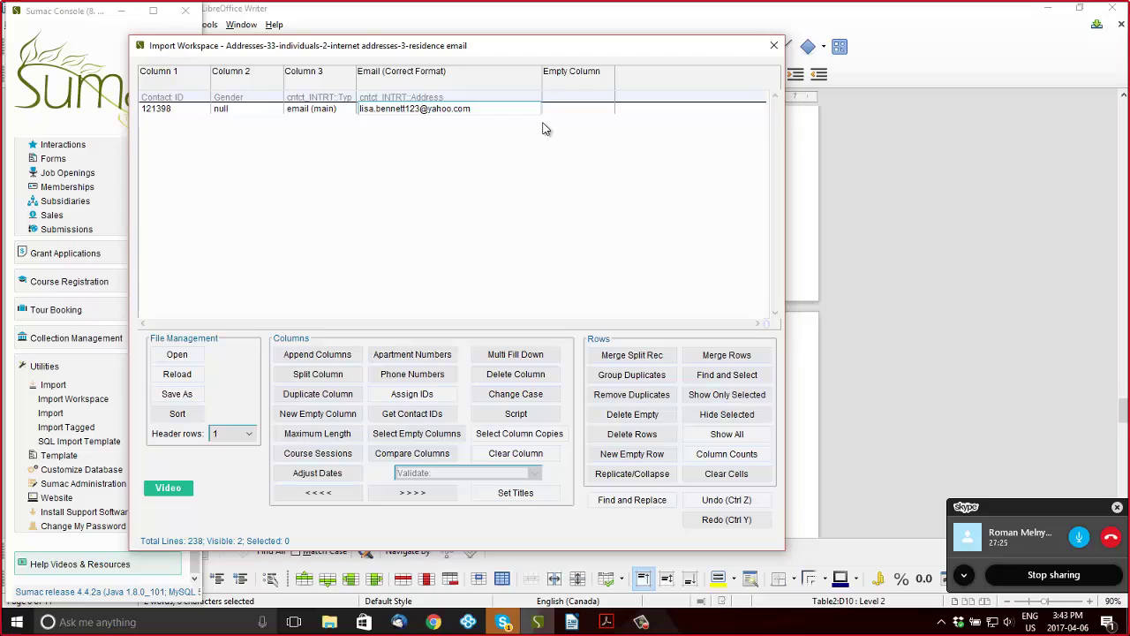
{"action": "key", "text": "BackSpace"}
{"action": "key", "text": "BackSpace"}
{"action": "key", "text": "BackSpace"}
{"action": "type", "text": "@"}
{"action": "key", "text": "BackSpace"}
{"action": "type", "text": "3"}
{"action": "left_click", "coordinate": [489, 141]}
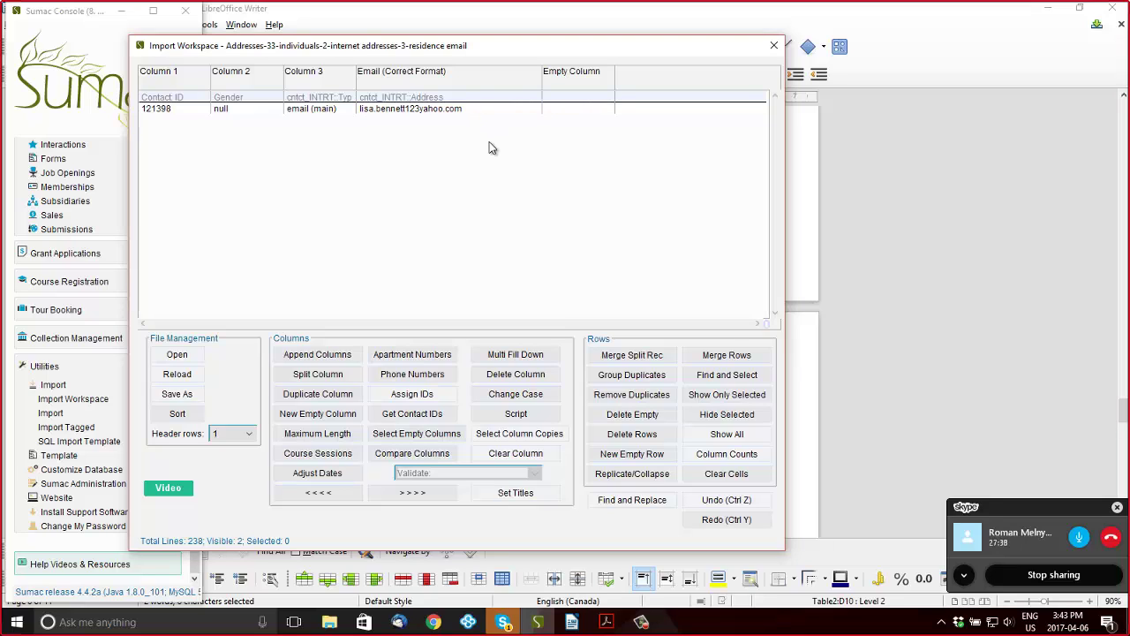
Try to edit the domain ending of the flagged e-mail address to correct its format
{"action": "double_click", "coordinate": [389, 107]}
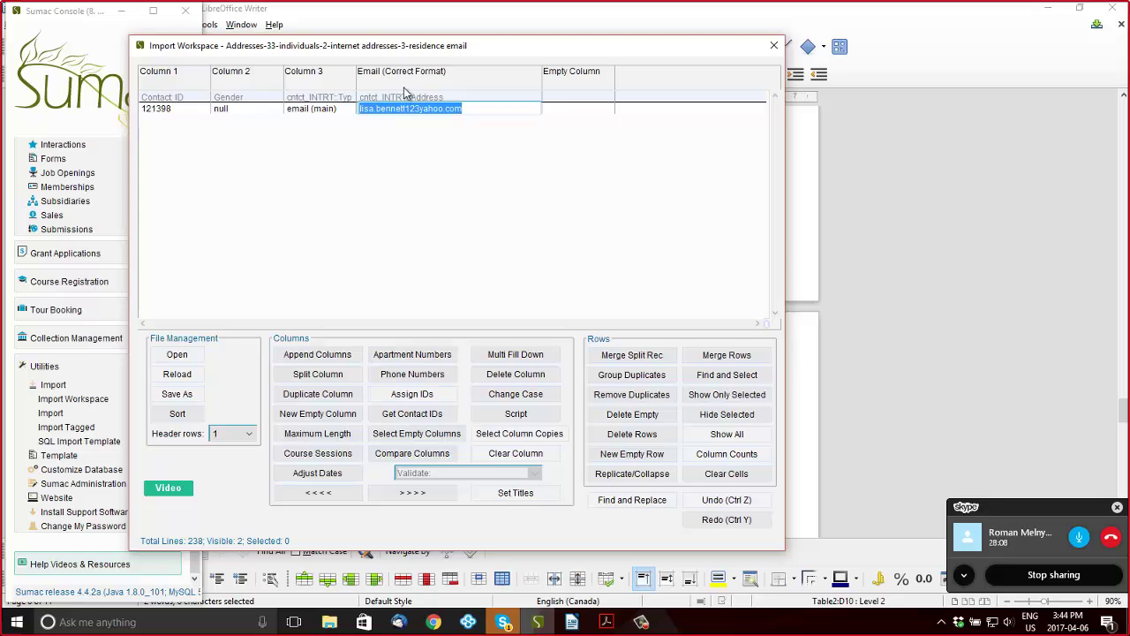
{"action": "left_click", "coordinate": [446, 112]}
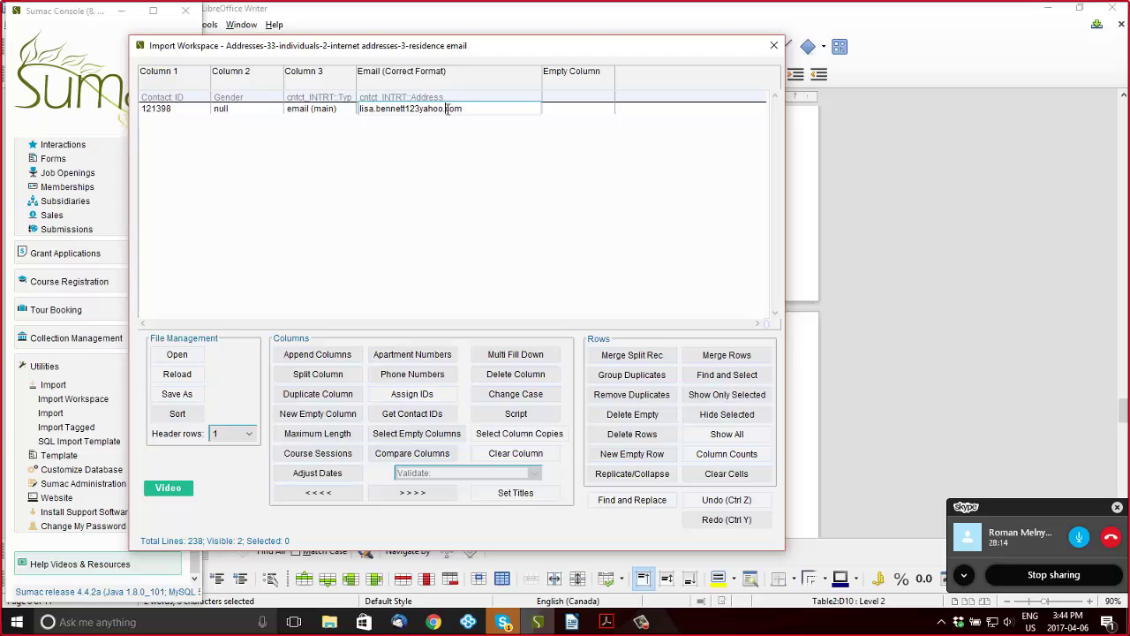
{"action": "left_click_drag", "start_coordinate": [446, 108], "coordinate": [467, 110]}
{"action": "right_click", "coordinate": [484, 110]}
{"action": "left_click", "coordinate": [481, 131]}
{"action": "type", "text": "com"}
{"action": "key", "text": "BackSpace"}
{"action": "key", "text": "BackSpace"}
{"action": "type", "text": "a"}
{"action": "key", "text": "BackSpace"}
{"action": "key", "text": "BackSpace"}
{"action": "key", "text": "ctrl+a"}
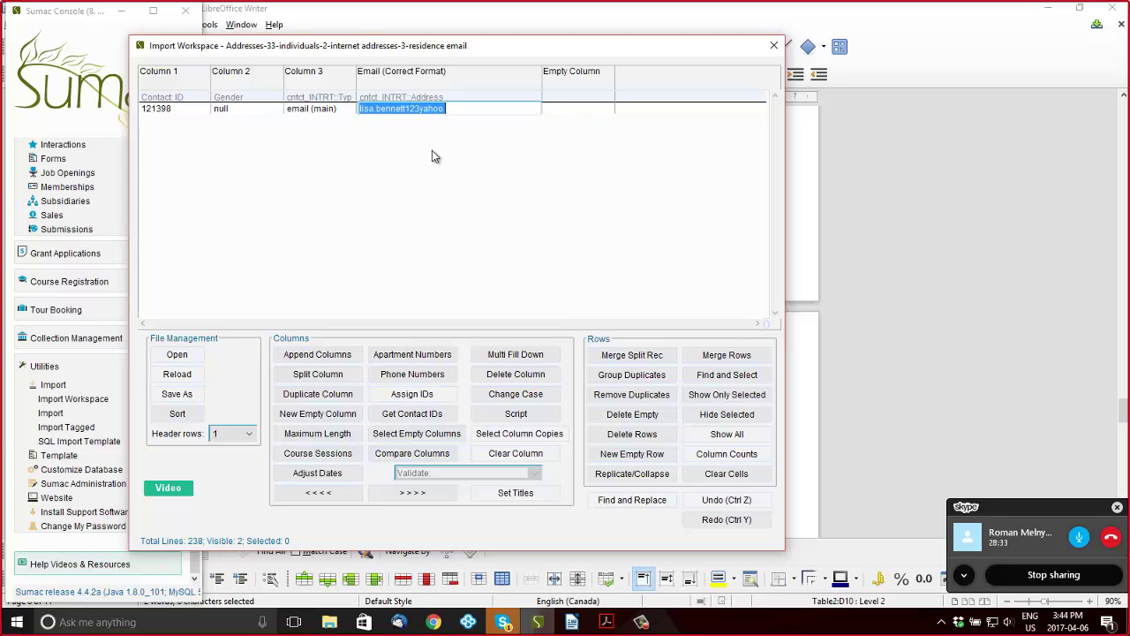
{"action": "key", "text": "End"}
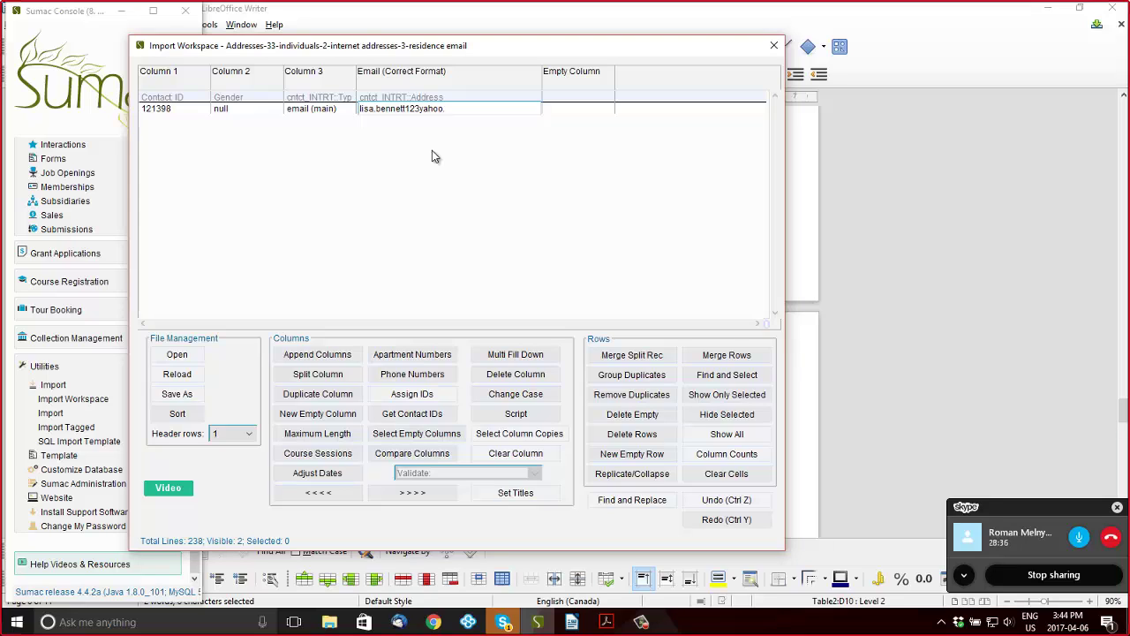
Clear the flagged e-mail address from its cell and show all rows of the file again
{"action": "key", "text": "ctrl+a"}
{"action": "key", "text": "BackSpace"}
{"action": "key", "text": "Return"}
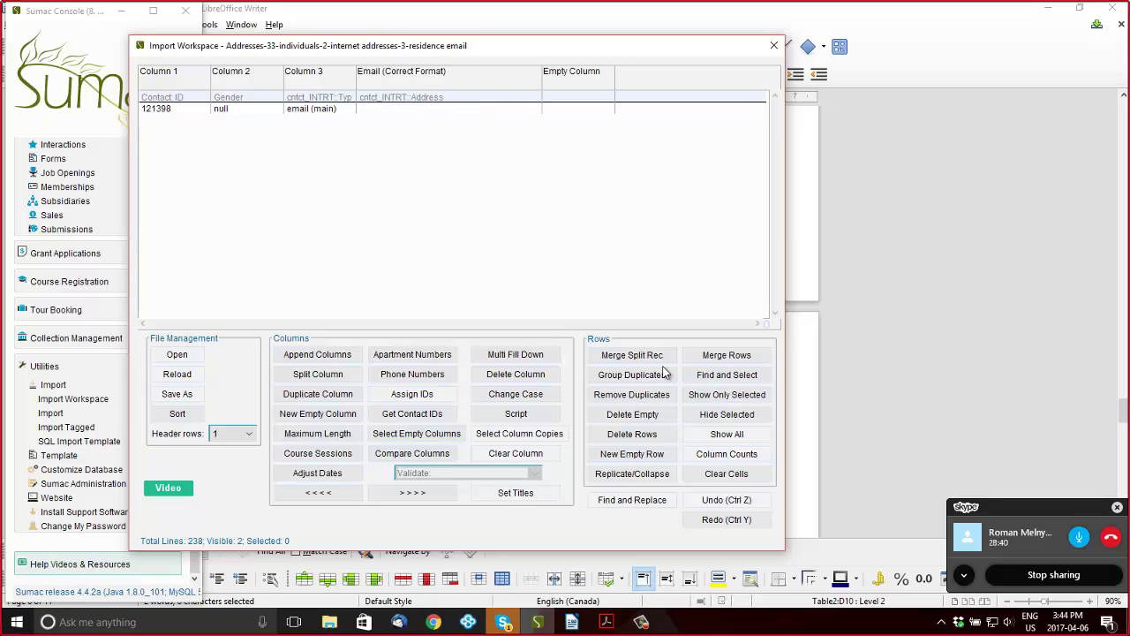
{"action": "left_click", "coordinate": [729, 436]}
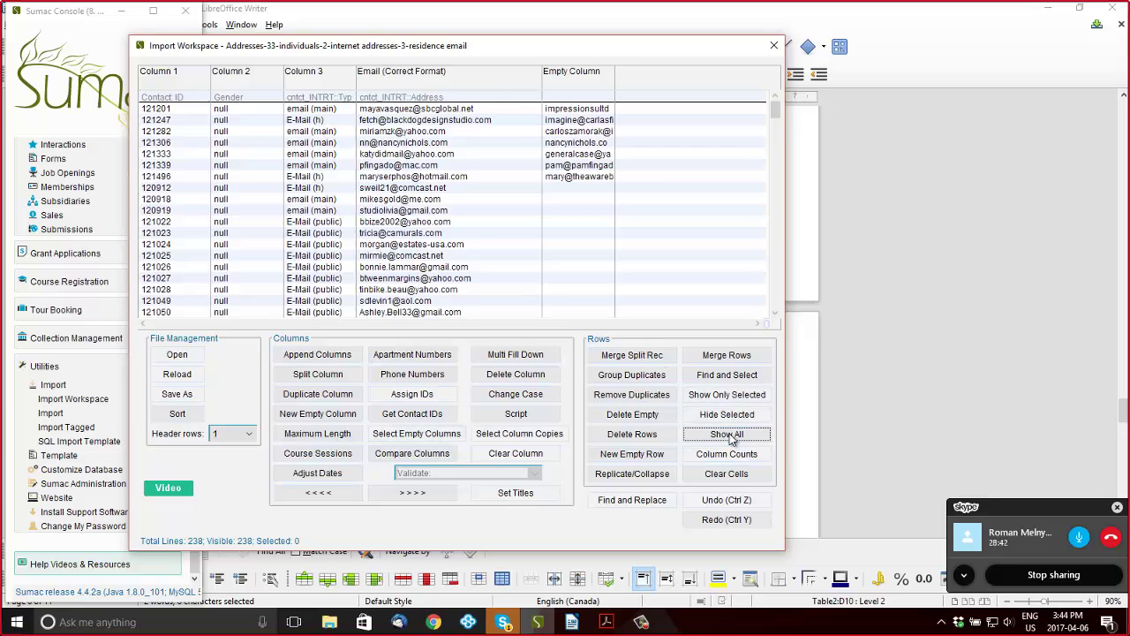
Validate the column of second e-mail addresses as Email (Correct Format) and widen it to fit the full addresses
{"action": "left_click", "coordinate": [585, 76]}
{"action": "left_click", "coordinate": [456, 475]}
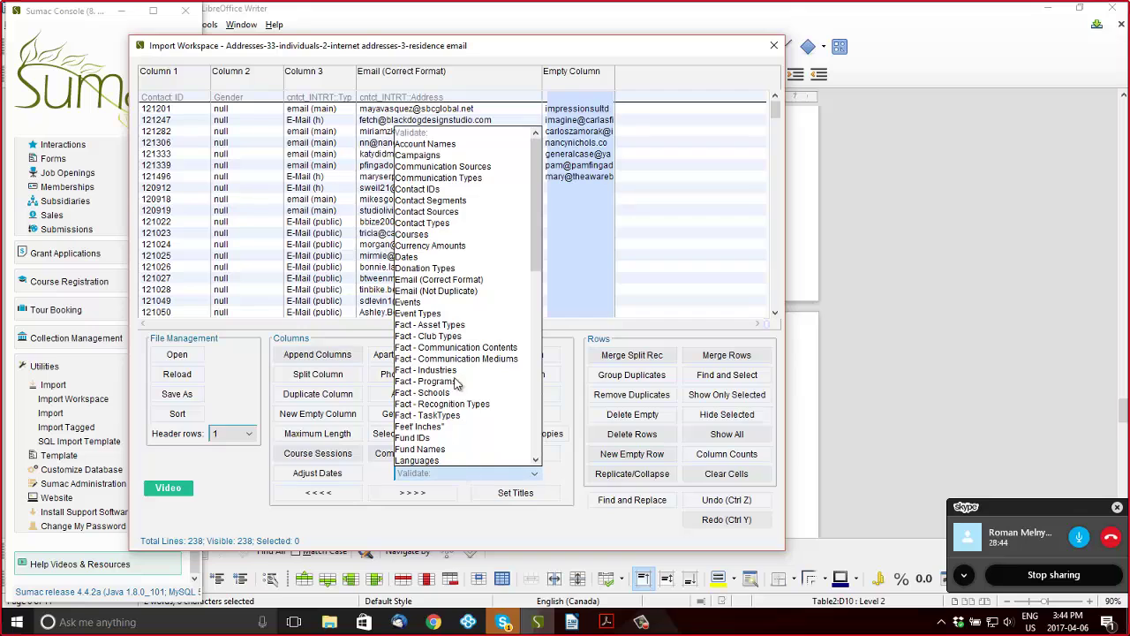
{"action": "left_click", "coordinate": [455, 279]}
{"action": "left_click", "coordinate": [517, 328]}
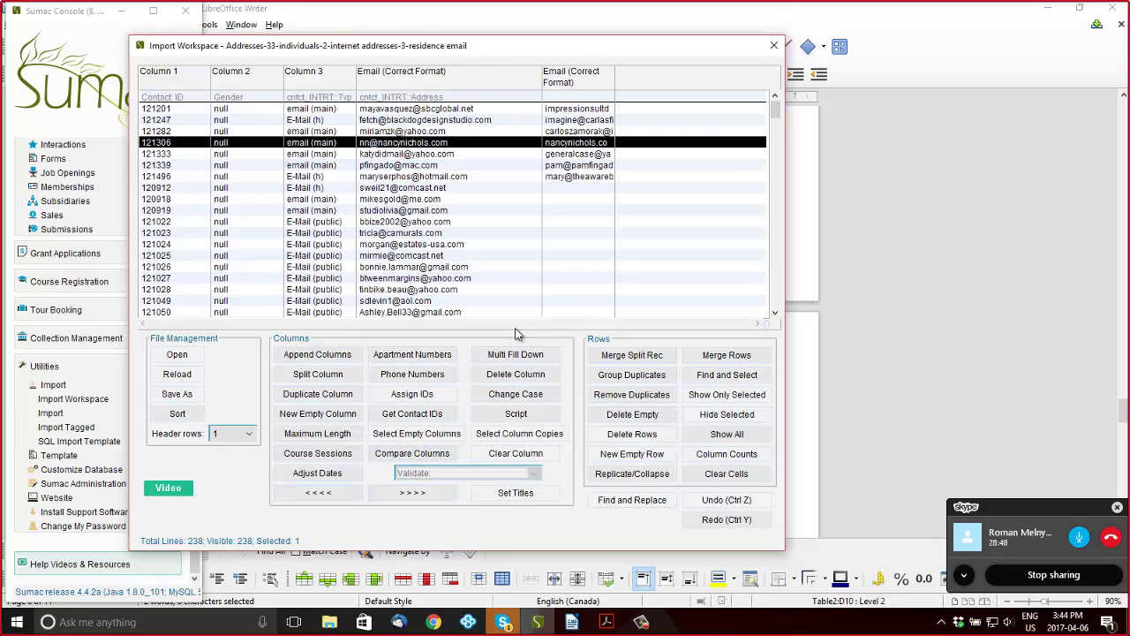
{"action": "left_click_drag", "start_coordinate": [623, 86], "coordinate": [732, 86]}
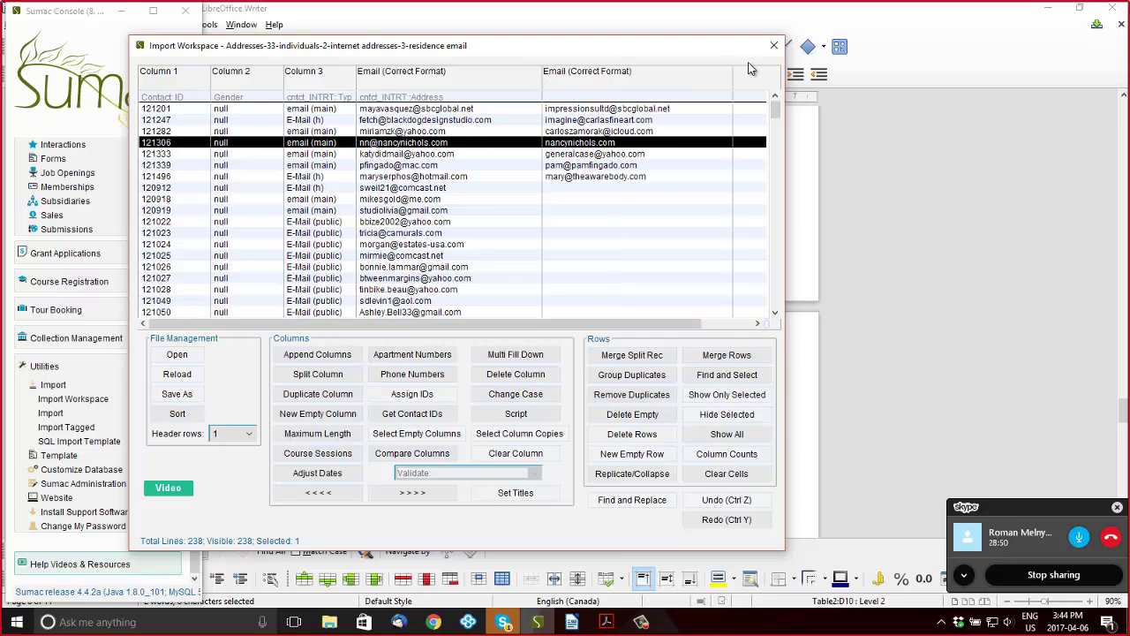
Add an empty column after the second e-mail column and move the flagged website address into it on the same row
{"action": "double_click", "coordinate": [645, 145]}
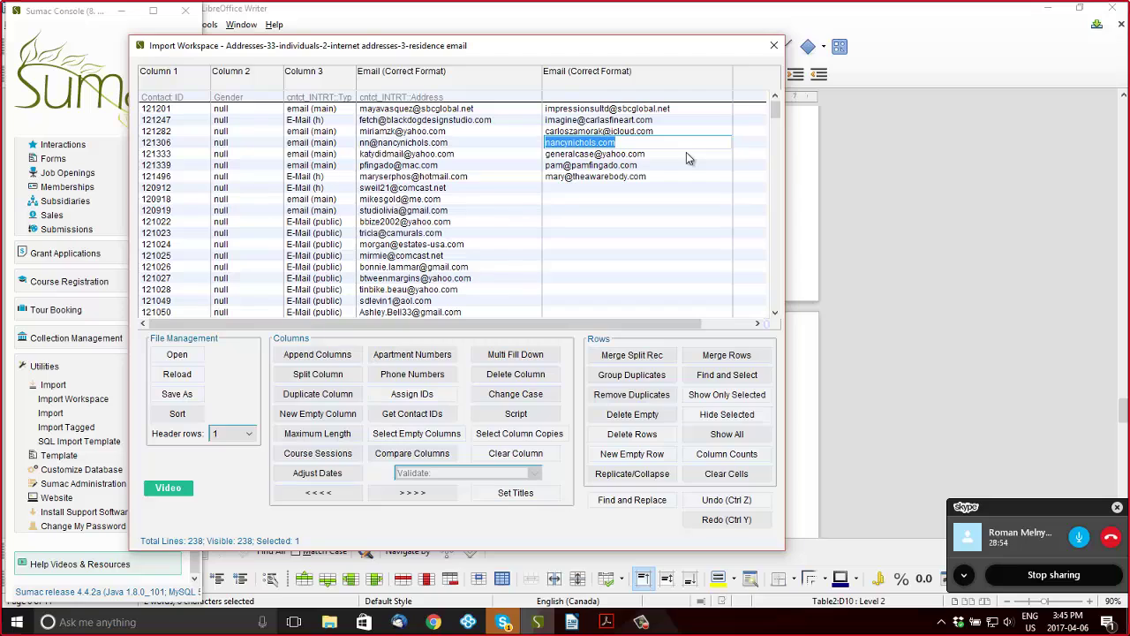
{"action": "left_click", "coordinate": [704, 77]}
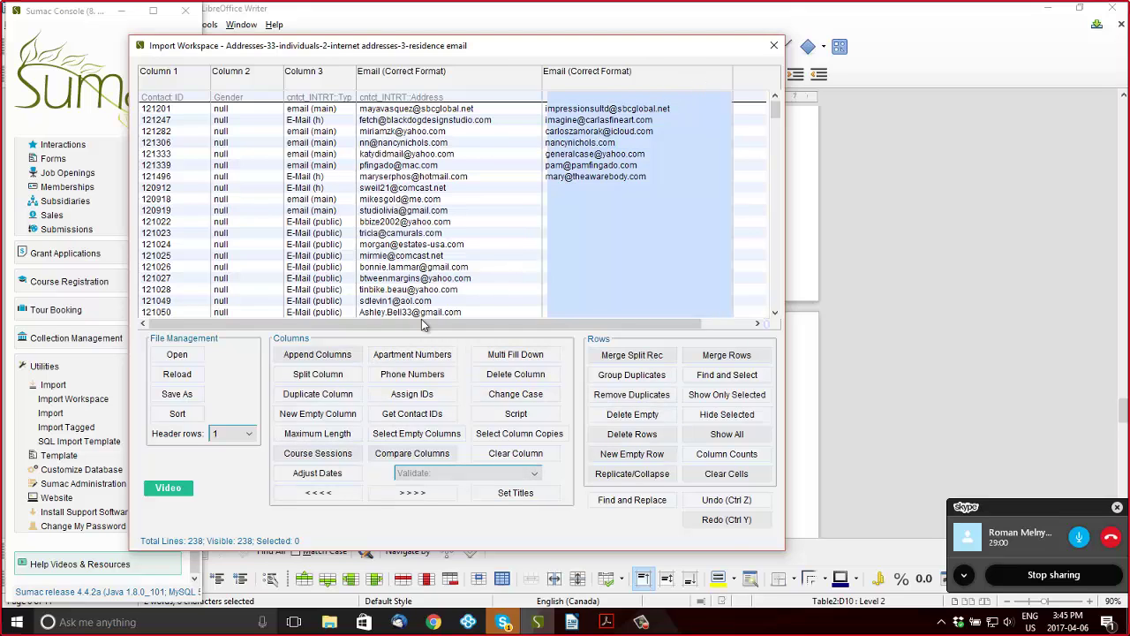
{"action": "left_click", "coordinate": [316, 414]}
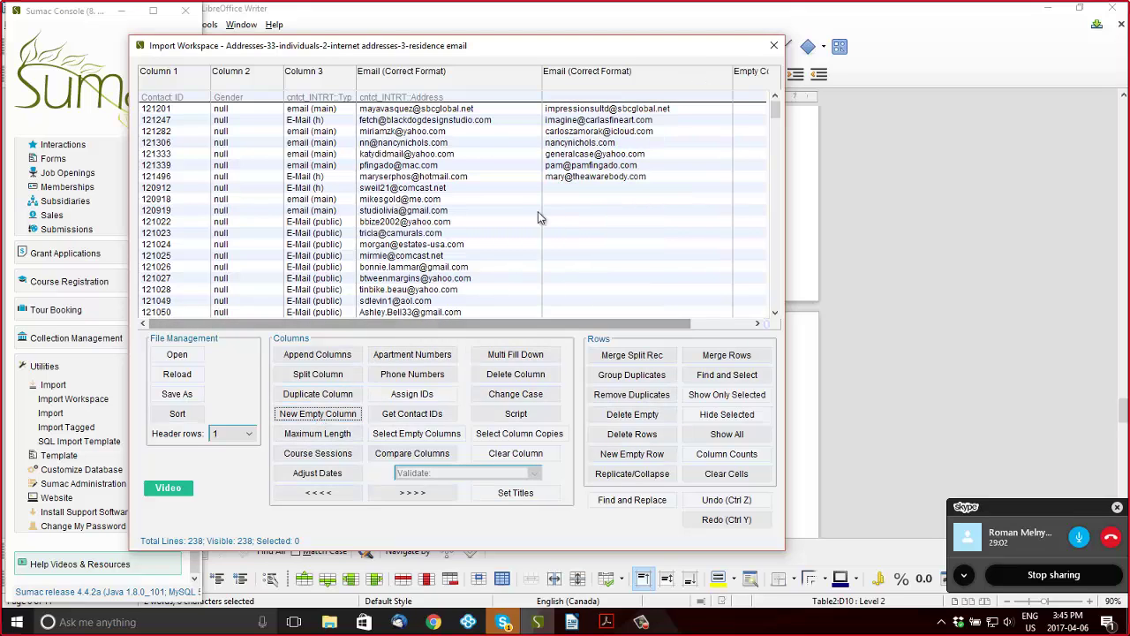
{"action": "double_click", "coordinate": [591, 144]}
{"action": "key", "text": "ctrl+x"}
{"action": "key", "text": "Tab"}
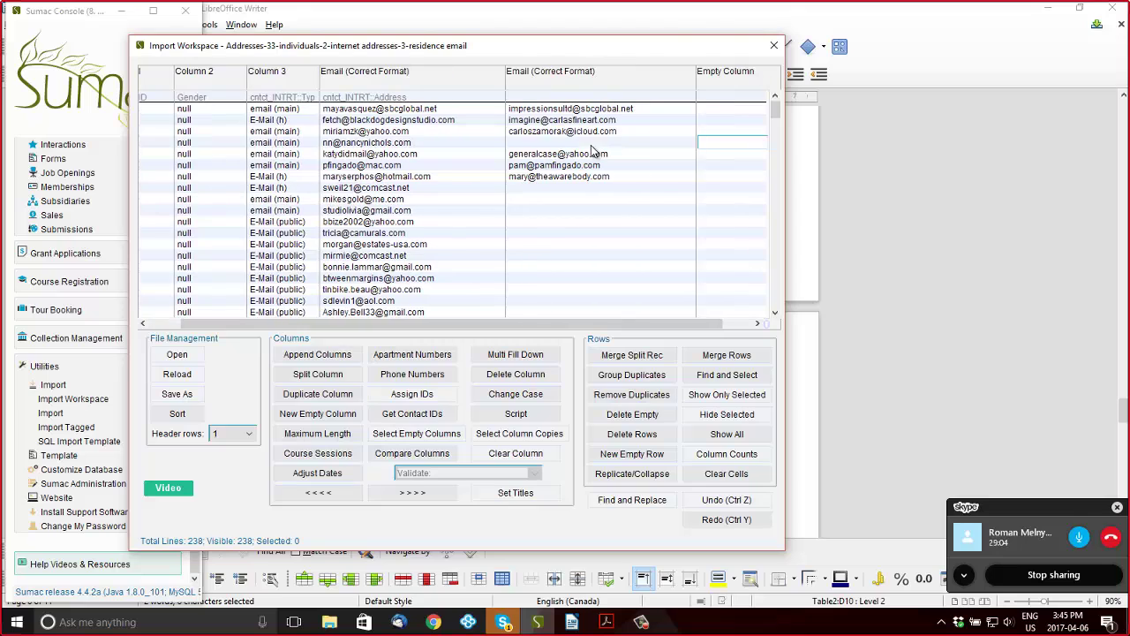
{"action": "key", "text": "ctrl+v"}
Title the three address columns Email 1, Email 2 and Website in the header row
{"action": "double_click", "coordinate": [454, 94]}
{"action": "type", "text": "em"}
{"action": "key", "text": "BackSpace"}
{"action": "key", "text": "BackSpace"}
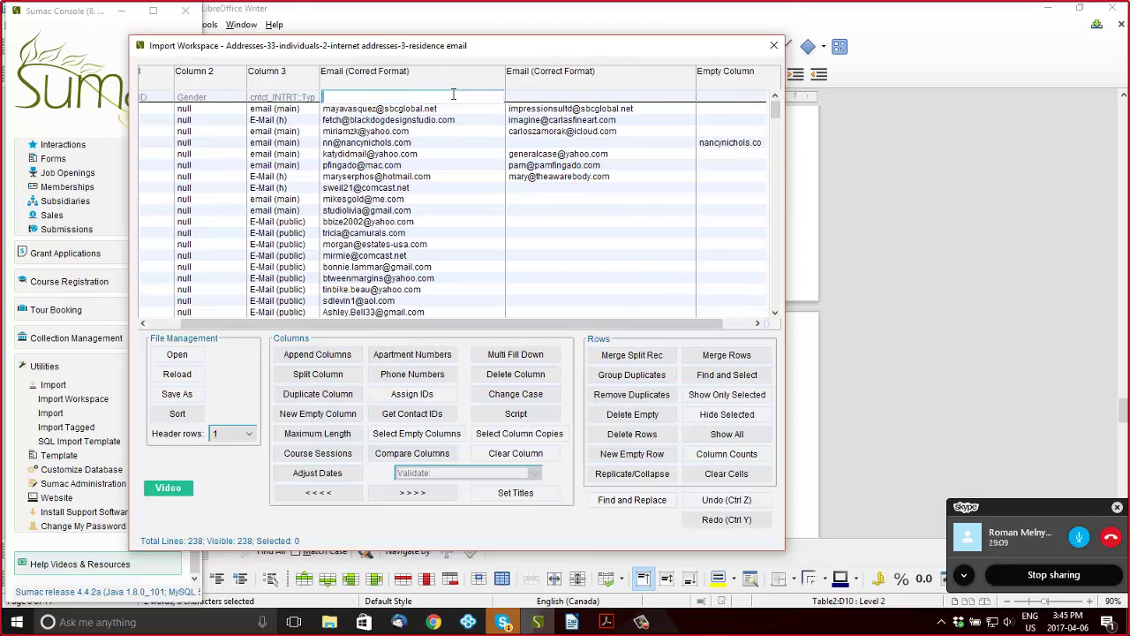
{"action": "type", "text": "Email 1"}
{"action": "key", "text": "Tab"}
{"action": "type", "text": "E"}
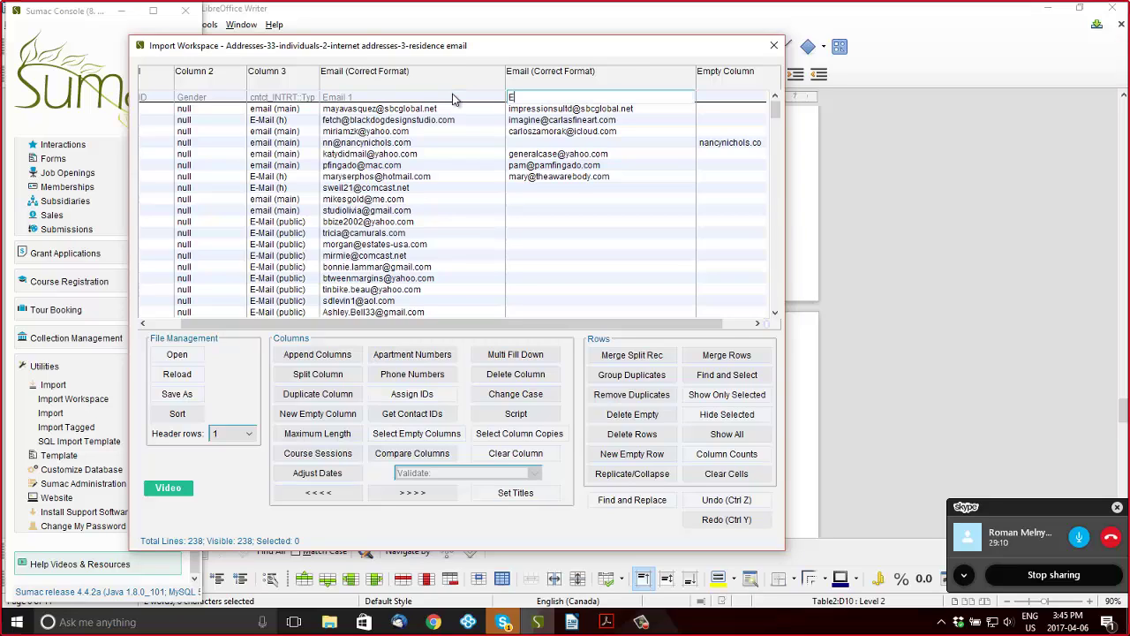
{"action": "type", "text": "mail 2"}
{"action": "key", "text": "Tab"}
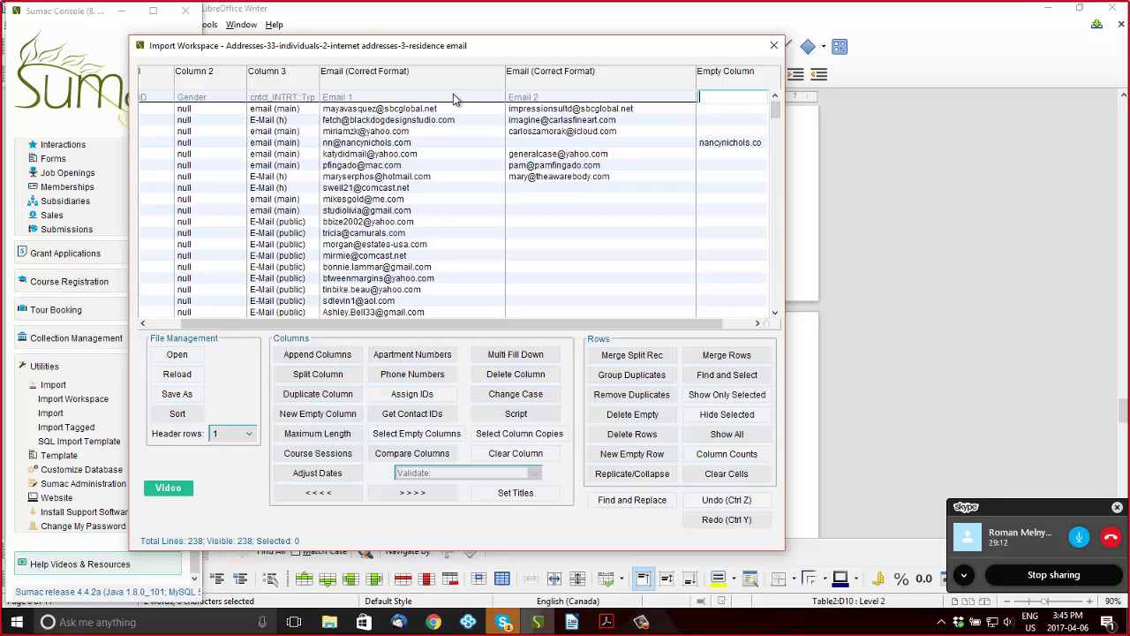
{"action": "type", "text": "Email"}
{"action": "key", "text": "BackSpace"}
{"action": "key", "text": "BackSpace"}
{"action": "key", "text": "BackSpace"}
{"action": "key", "text": "BackSpace"}
{"action": "key", "text": "BackSpace"}
{"action": "key", "text": "BackSpace"}
{"action": "type", "text": "Website"}
Save the workspace data as Addresses-33-individuals-2-internet addresses-3-residence email-1.txt in the Data for Import folder
{"action": "left_click", "coordinate": [177, 393]}
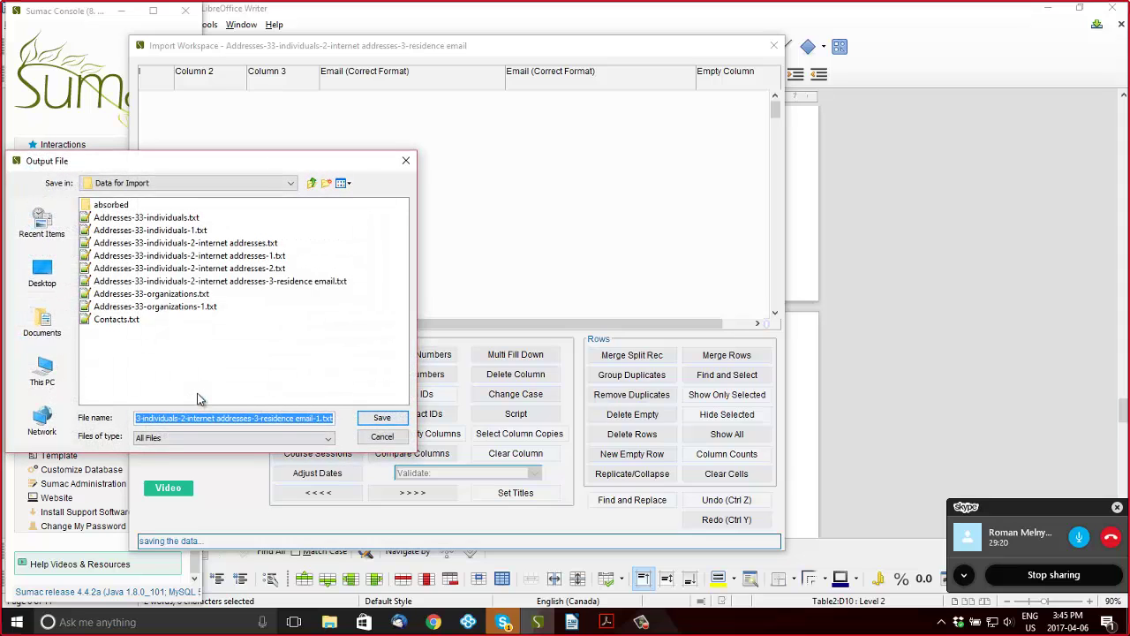
{"action": "key", "text": "Return"}
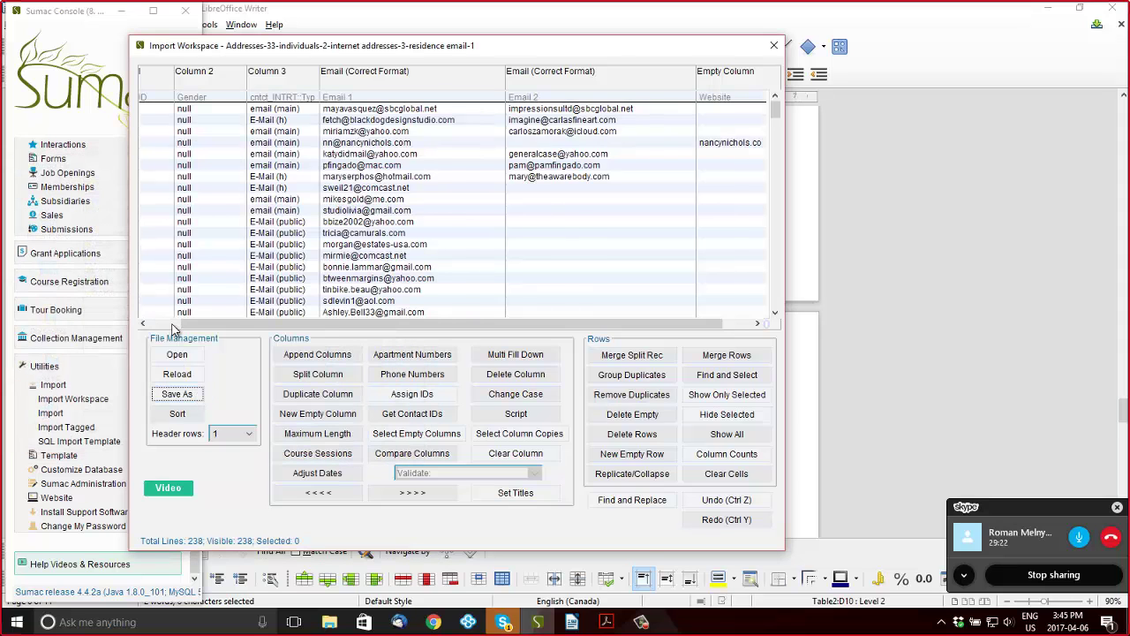
{"action": "left_click", "coordinate": [174, 325]}
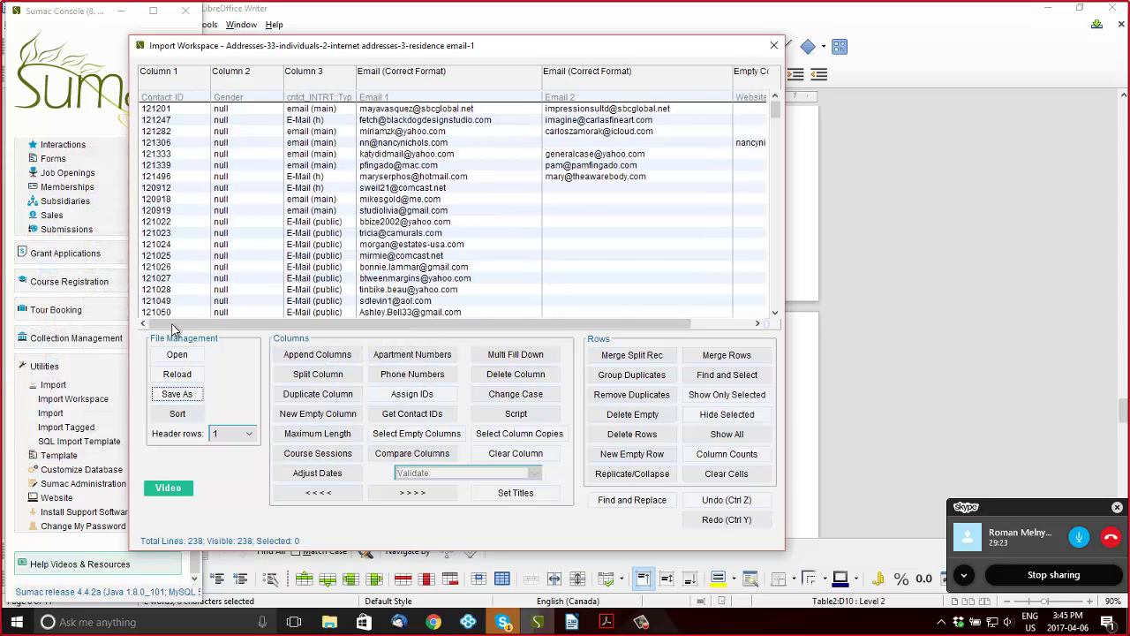
Set up a text file import that updates existing Contacts records from Addresses-33-individuals-2-internet addresses-3-residence email-1.txt
{"action": "left_click", "coordinate": [86, 418]}
{"action": "left_click", "coordinate": [177, 326]}
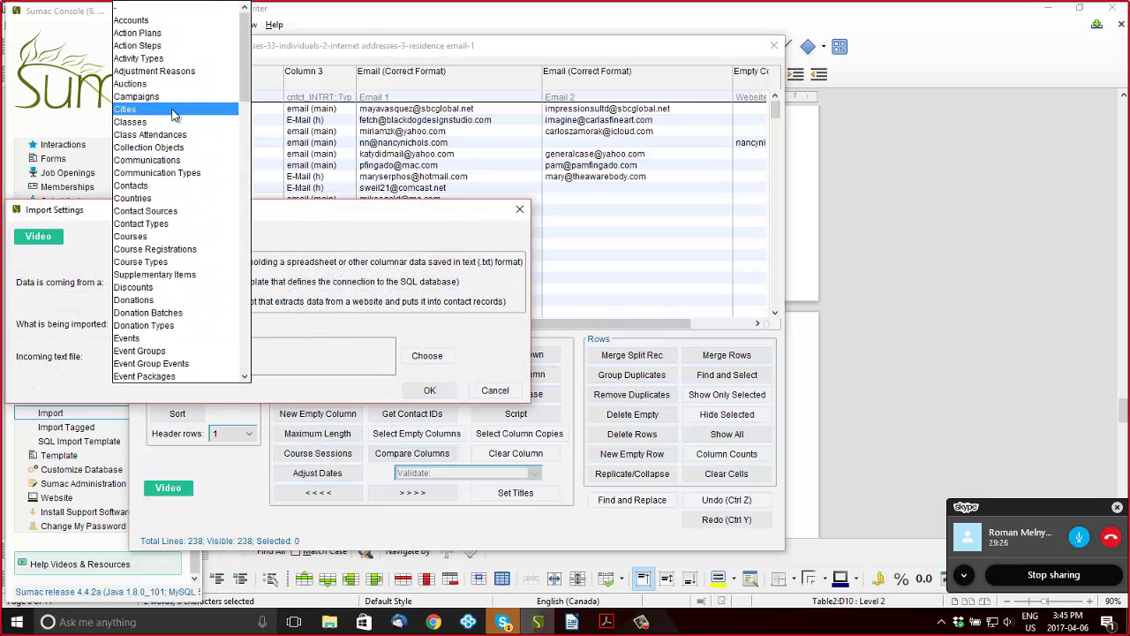
{"action": "left_click", "coordinate": [176, 188]}
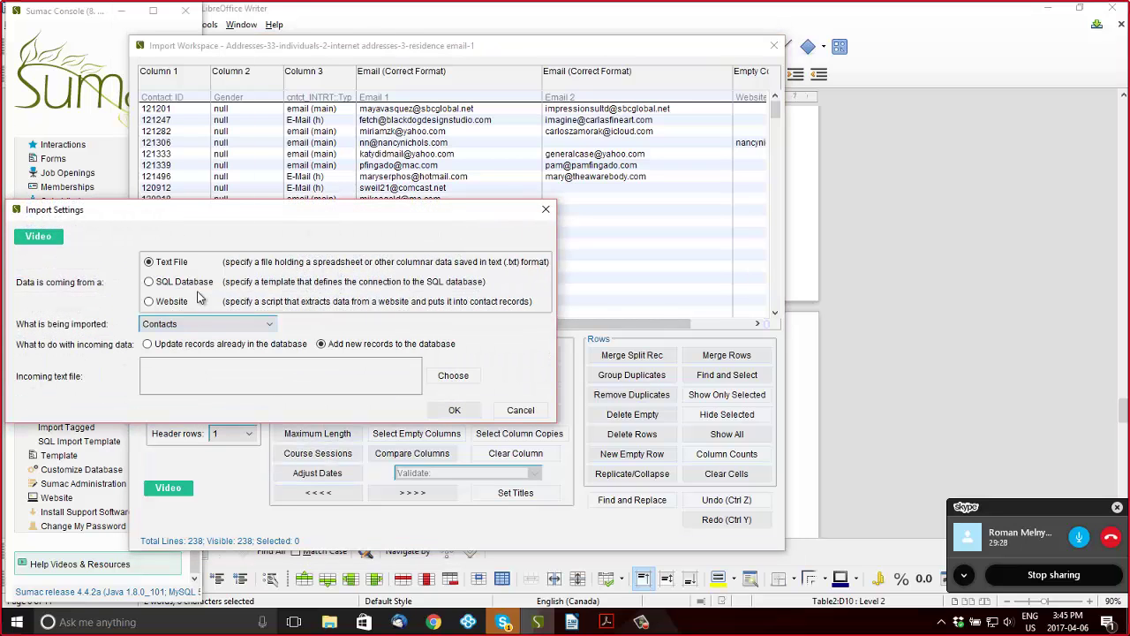
{"action": "left_click", "coordinate": [222, 345]}
{"action": "left_click", "coordinate": [453, 376]}
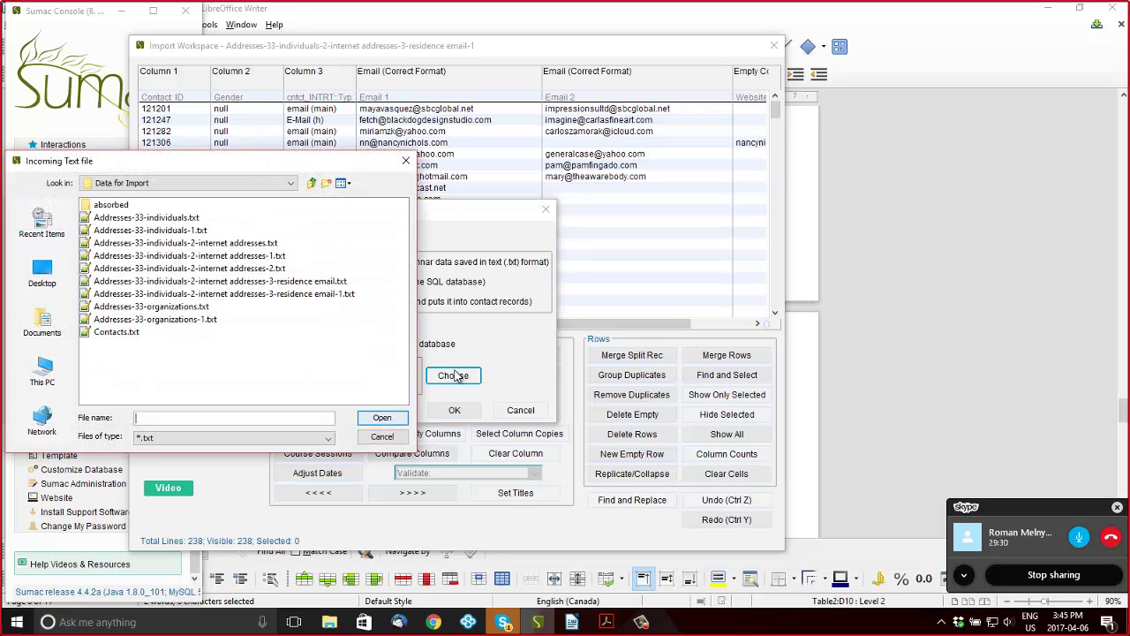
{"action": "double_click", "coordinate": [273, 293]}
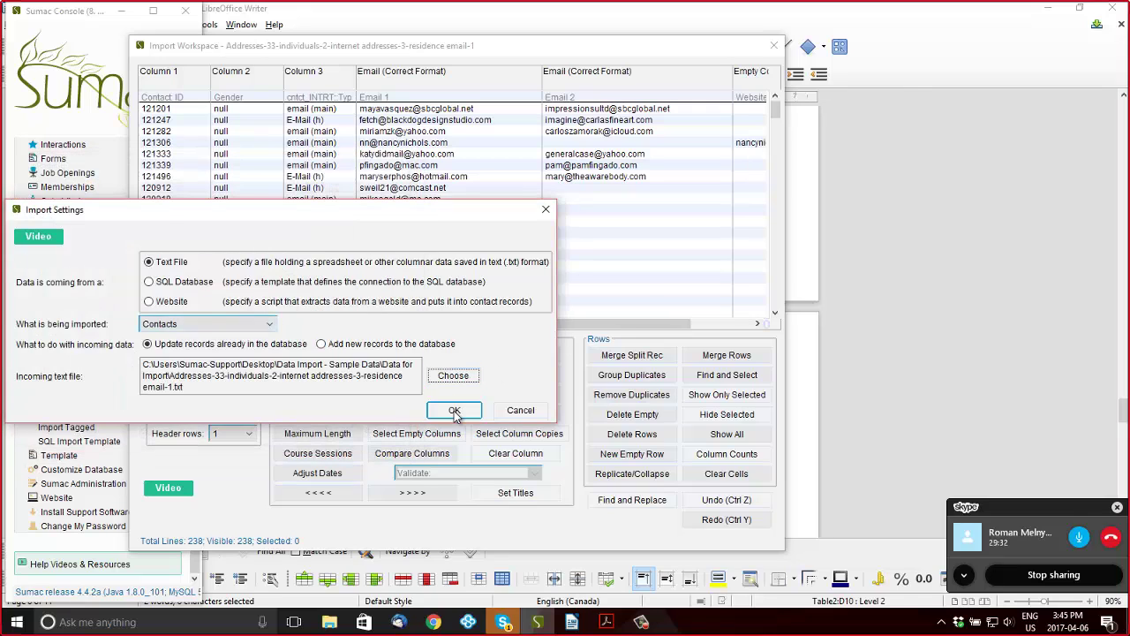
{"action": "left_click", "coordinate": [454, 411]}
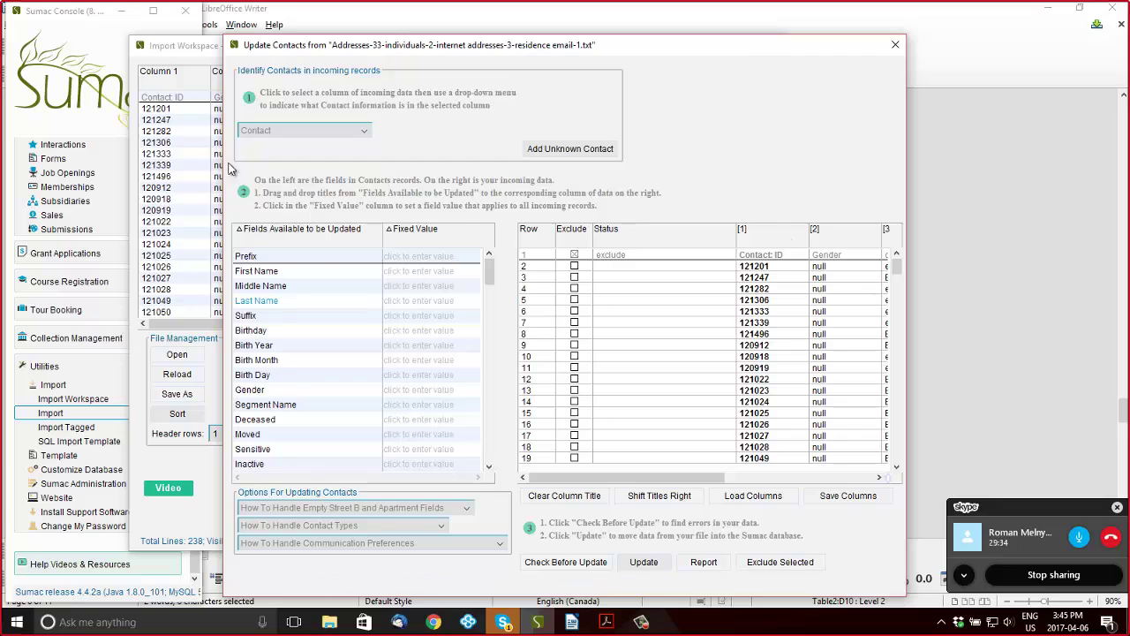
Identify contacts by Contact ID and map the Email 1, Email 2 and Website columns to Residence Email, Residence Email 2 and Residence Website
{"action": "left_click", "coordinate": [283, 130]}
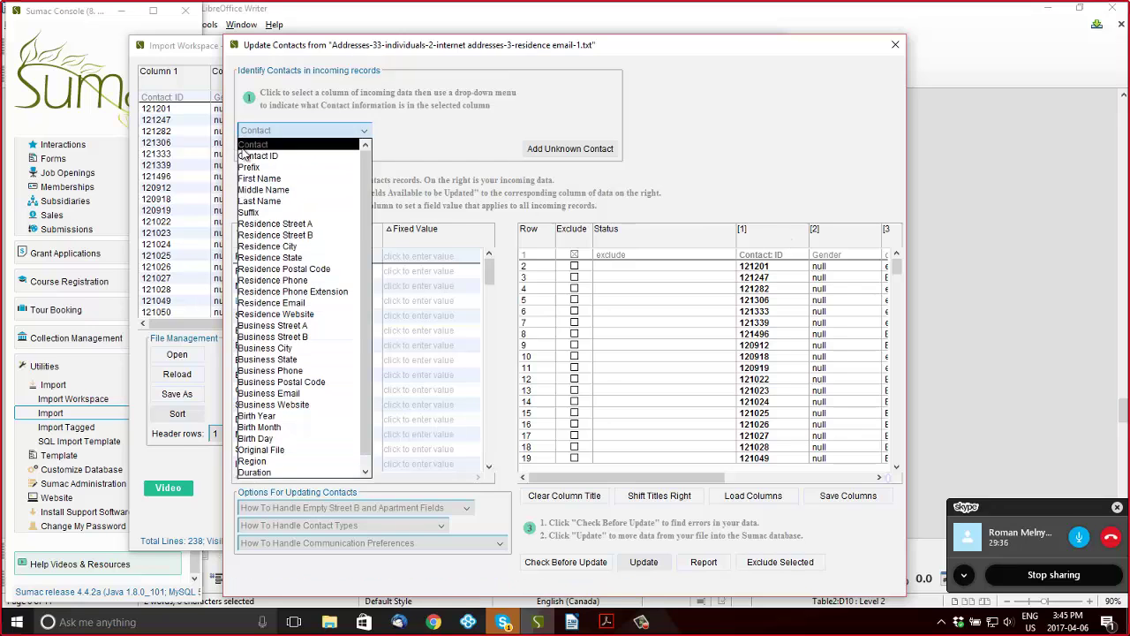
{"action": "left_click", "coordinate": [246, 155]}
{"action": "left_click_drag", "start_coordinate": [647, 478], "coordinate": [800, 452]}
{"action": "scroll", "coordinate": [379, 418], "scroll_direction": "down", "scroll_amount": 8}
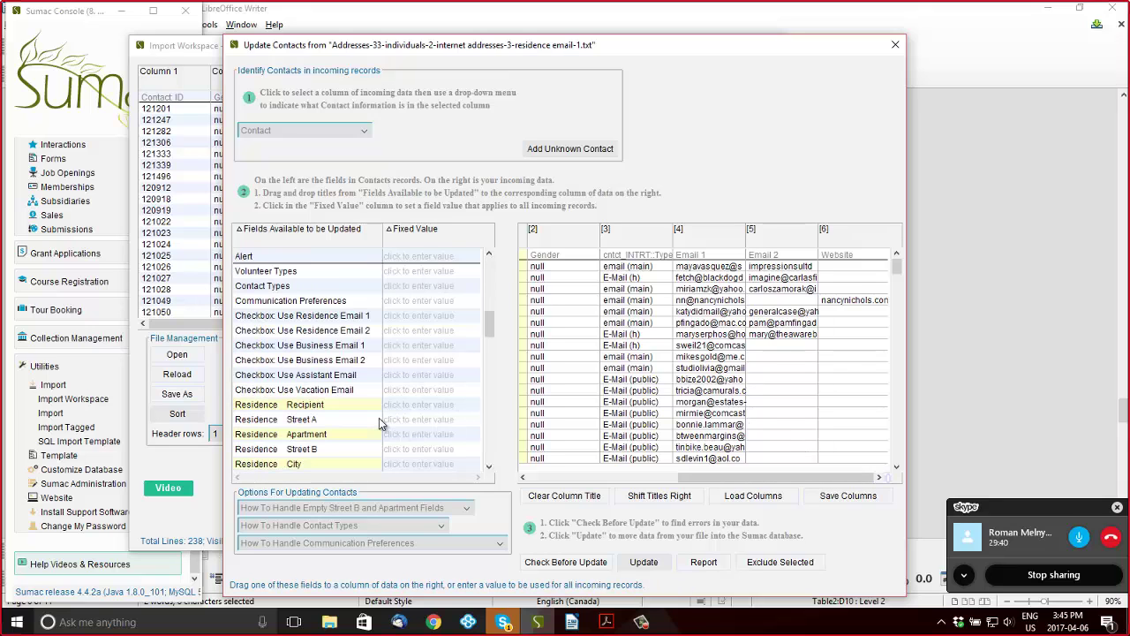
{"action": "scroll", "coordinate": [379, 418], "scroll_direction": "down", "scroll_amount": 5}
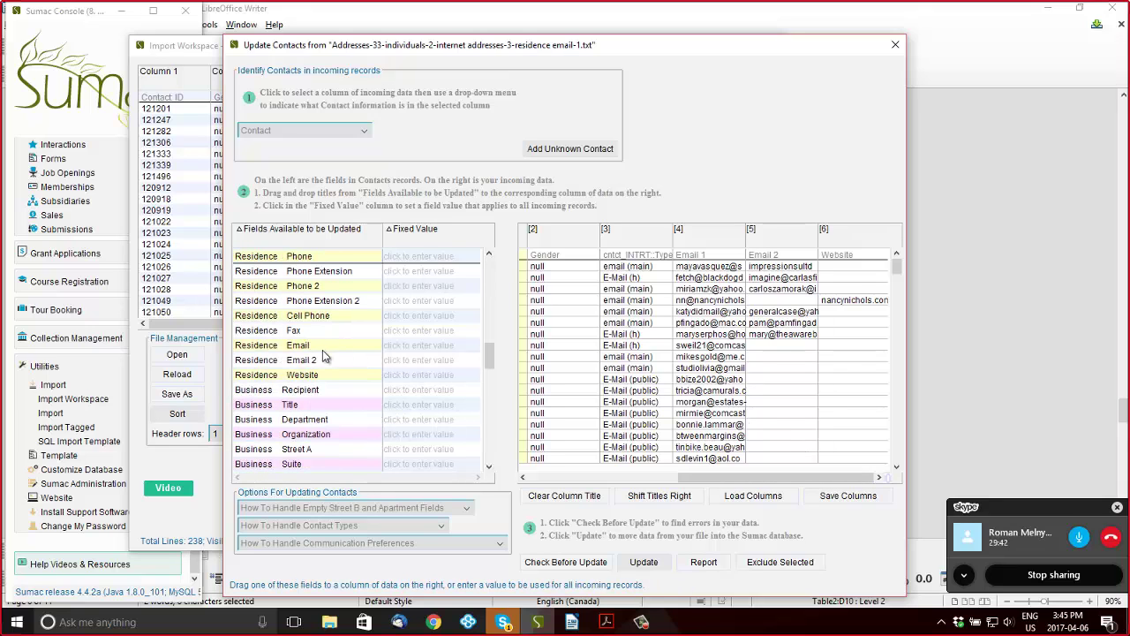
{"action": "left_click_drag", "start_coordinate": [323, 345], "coordinate": [769, 279]}
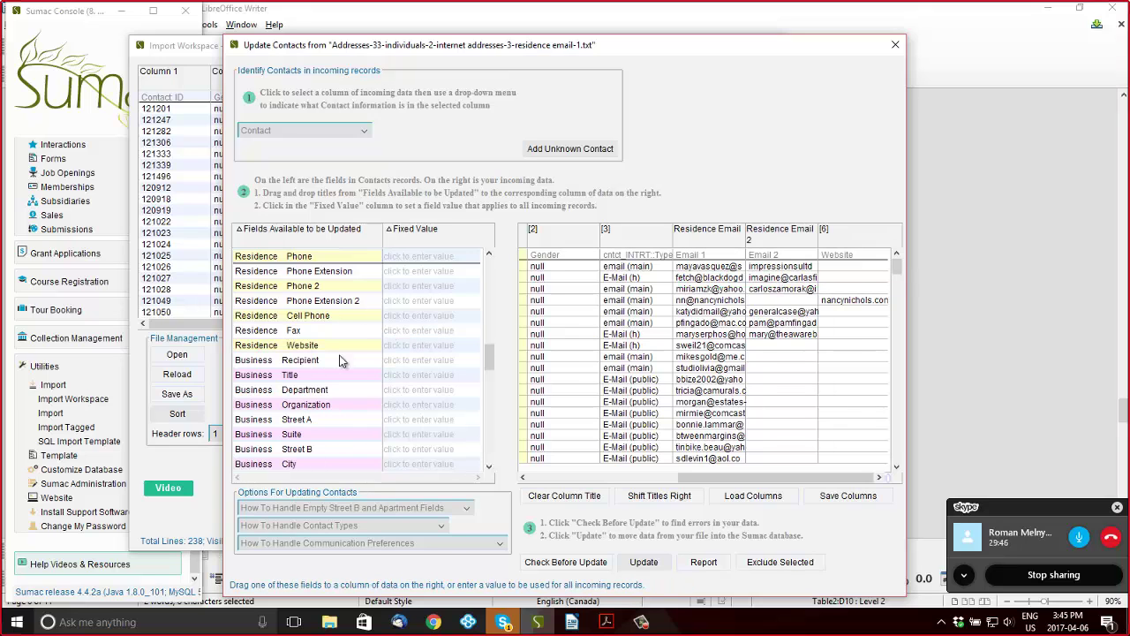
{"action": "left_click_drag", "start_coordinate": [343, 354], "coordinate": [843, 280]}
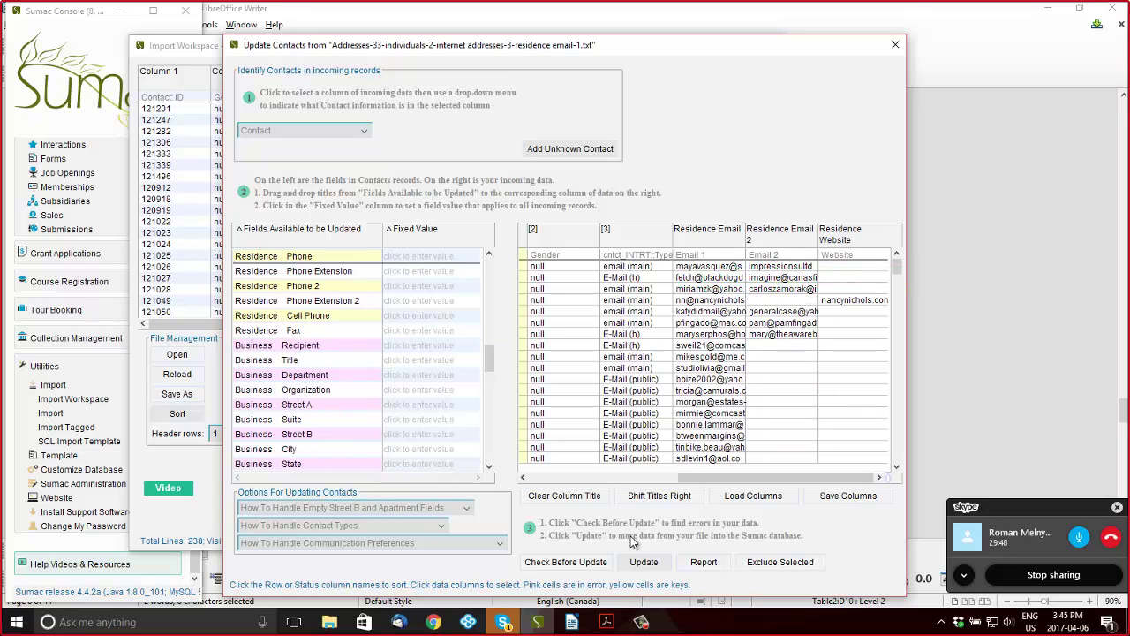
Check the incoming data for errors, update the contacts from the file and close the update window
{"action": "left_click", "coordinate": [557, 564]}
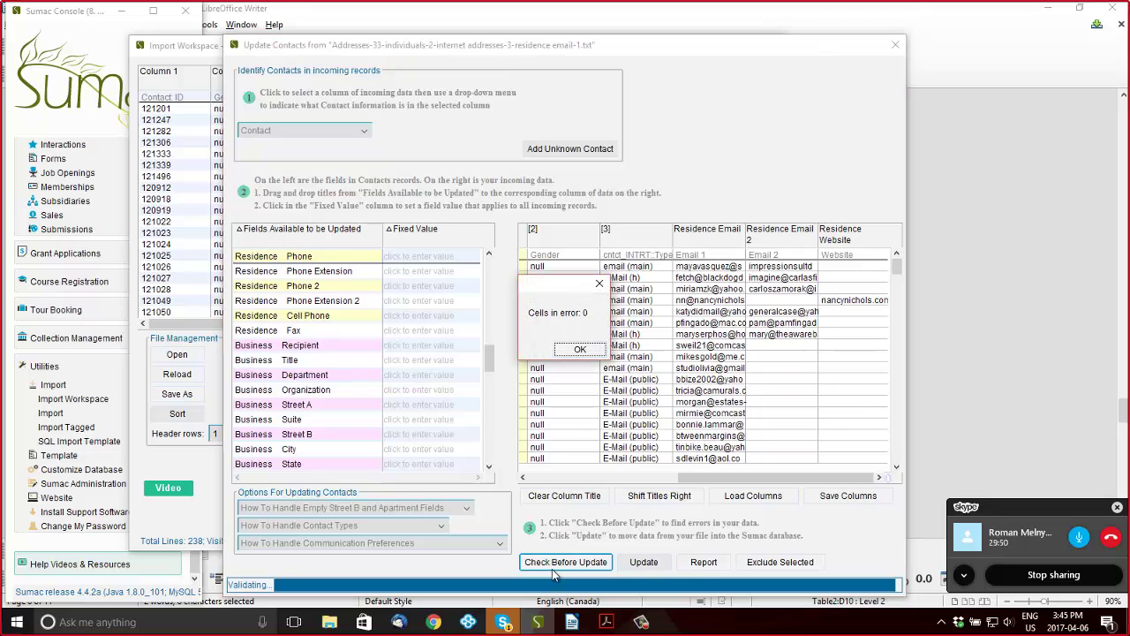
{"action": "left_click", "coordinate": [556, 352]}
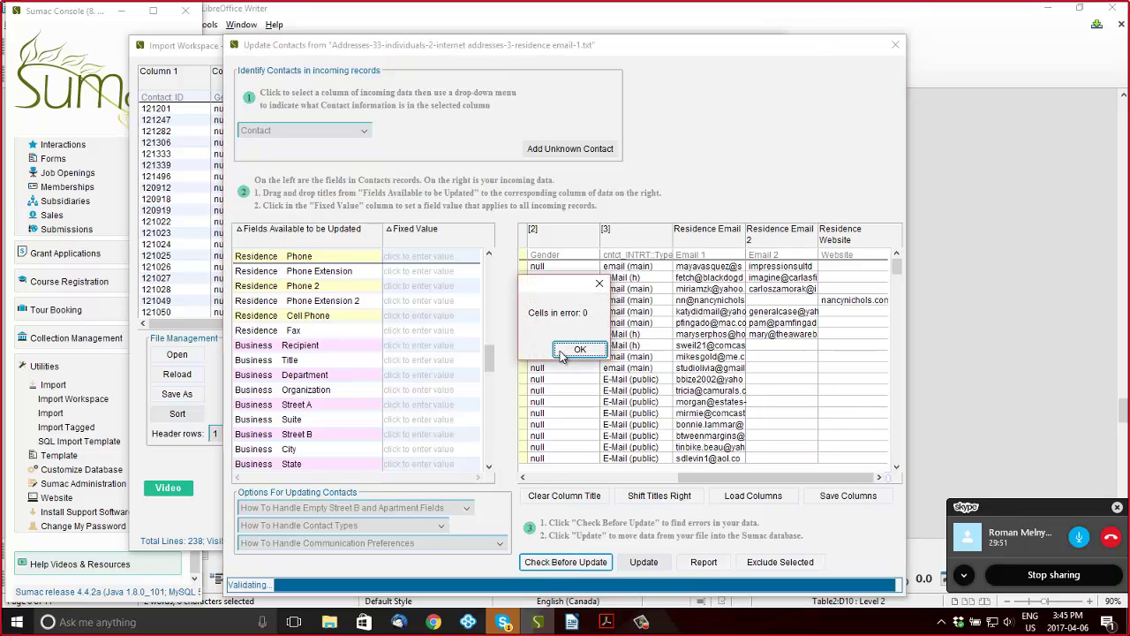
{"action": "left_click", "coordinate": [643, 561]}
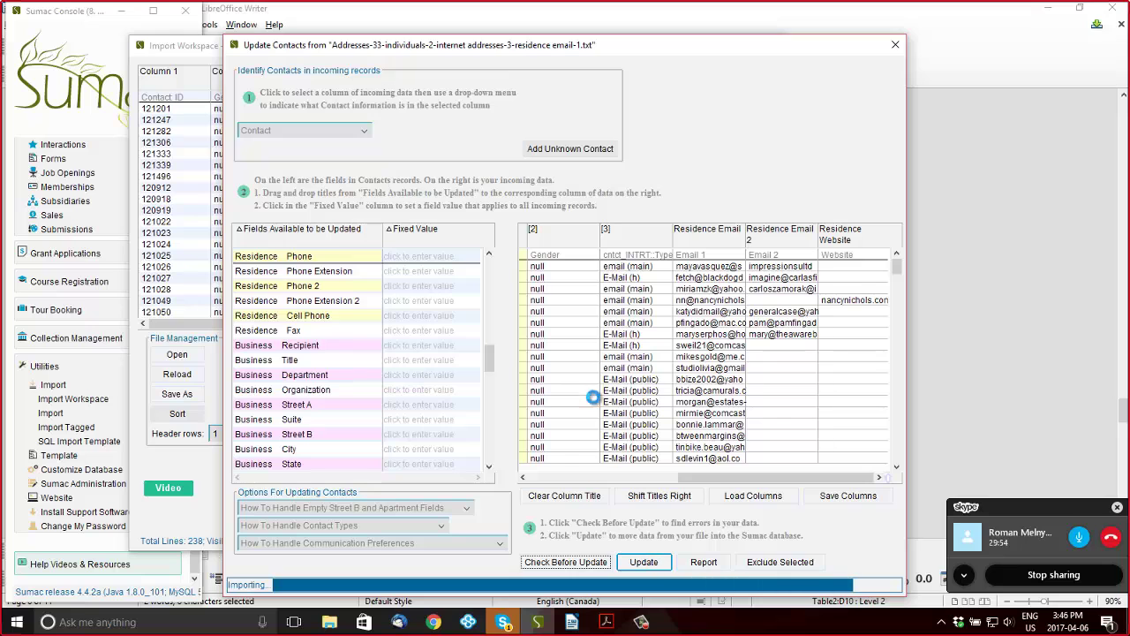
{"action": "left_click", "coordinate": [583, 354]}
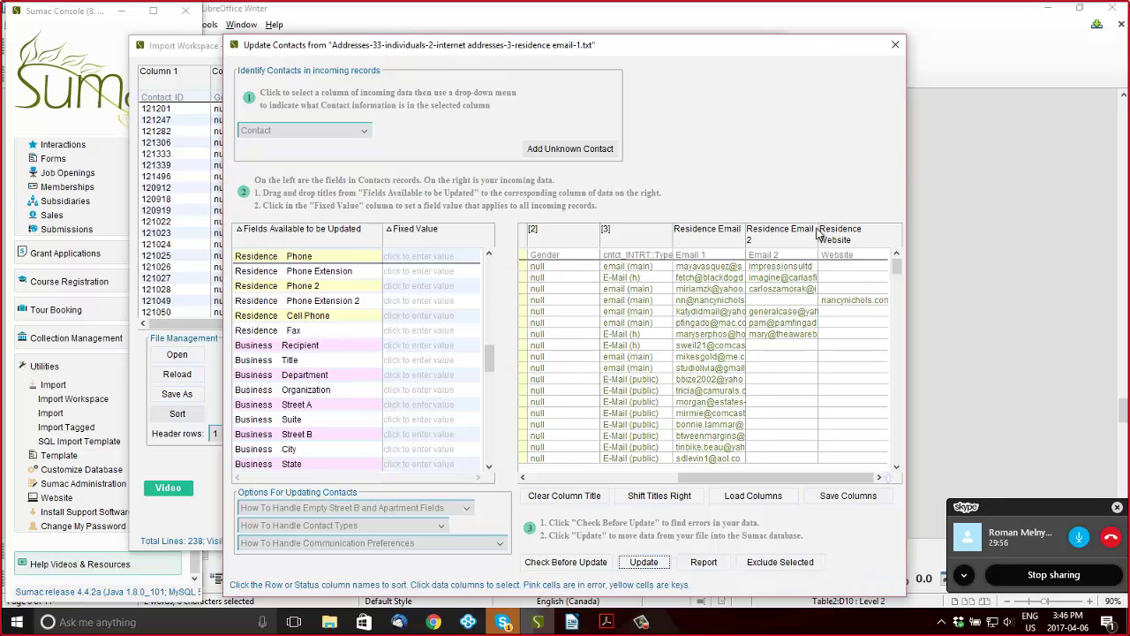
{"action": "left_click", "coordinate": [896, 44]}
Switch to the Data for Import folder in File Explorer and move the residence email.txt and residence email-1.txt files into the absorbed folder
{"action": "mouse_move", "coordinate": [330, 622]}
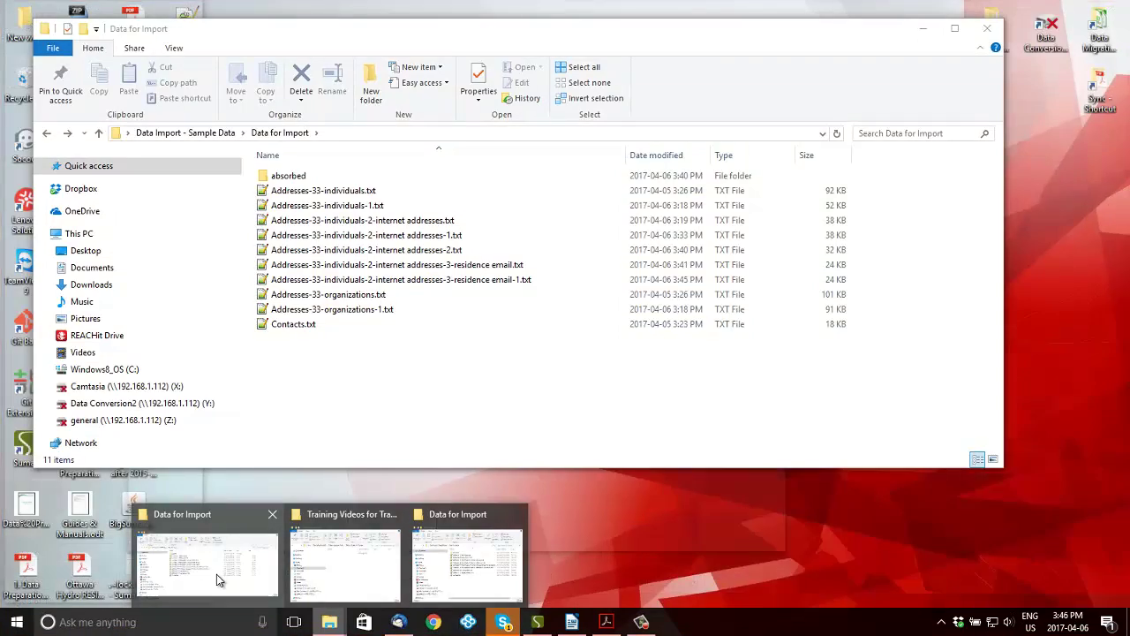
{"action": "left_click", "coordinate": [216, 574]}
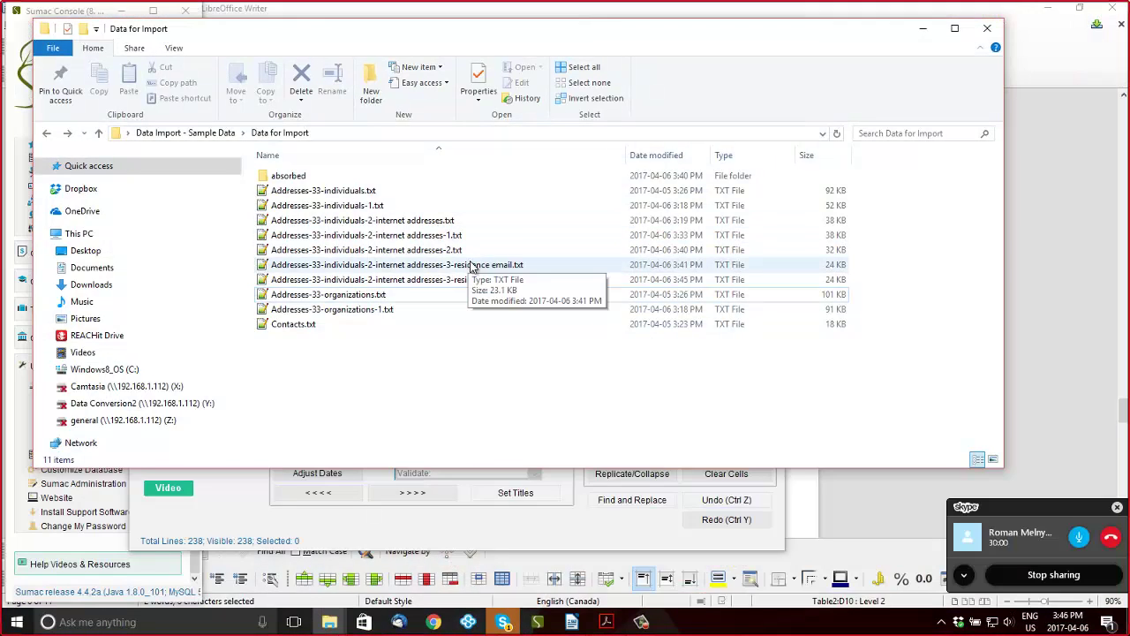
{"action": "left_click", "coordinate": [474, 268]}
{"action": "left_click", "coordinate": [474, 279], "text": "shift"}
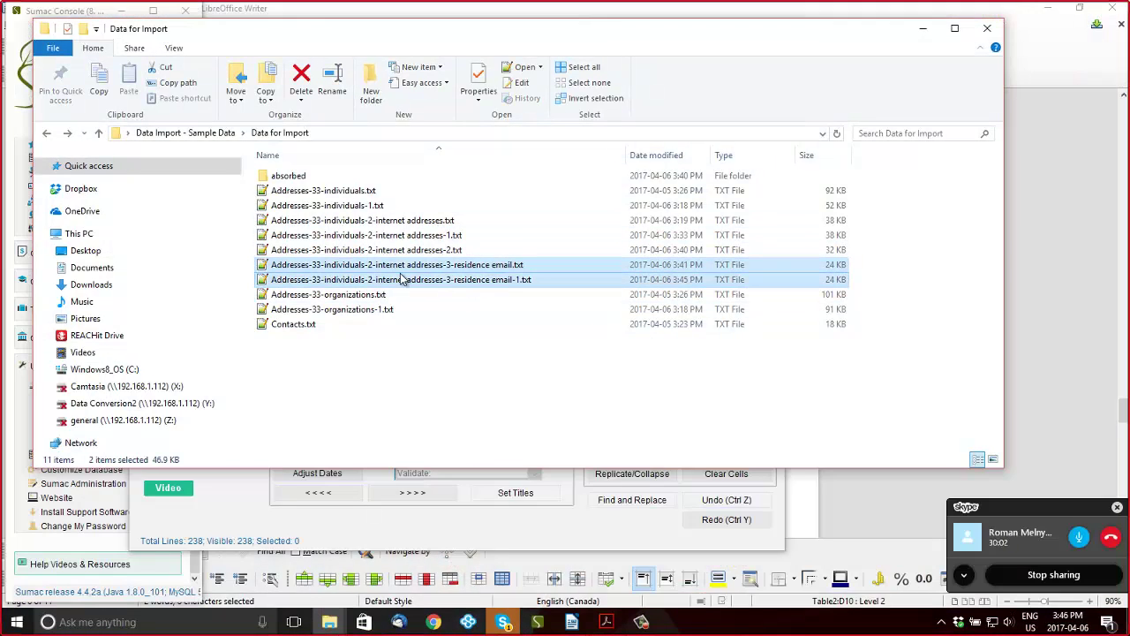
{"action": "left_click_drag", "start_coordinate": [383, 245], "coordinate": [292, 176]}
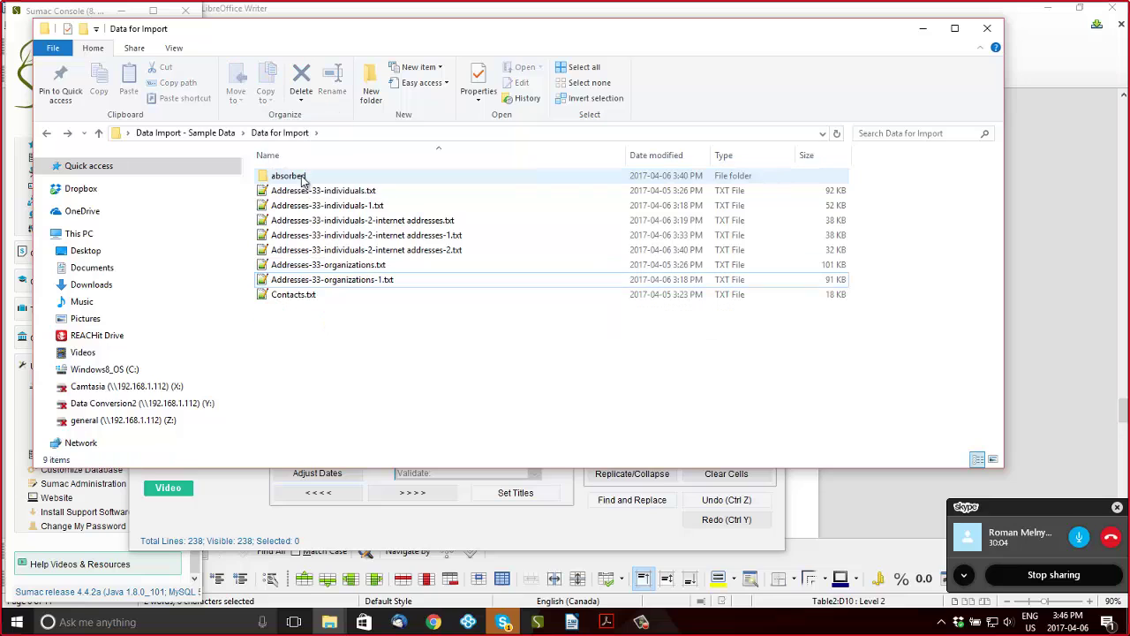
In the Sumac Data Mapping document in LibreOffice Writer, colour the whole "Use Residence Email where" rule and its bullets light grey
{"action": "left_click", "coordinate": [833, 508]}
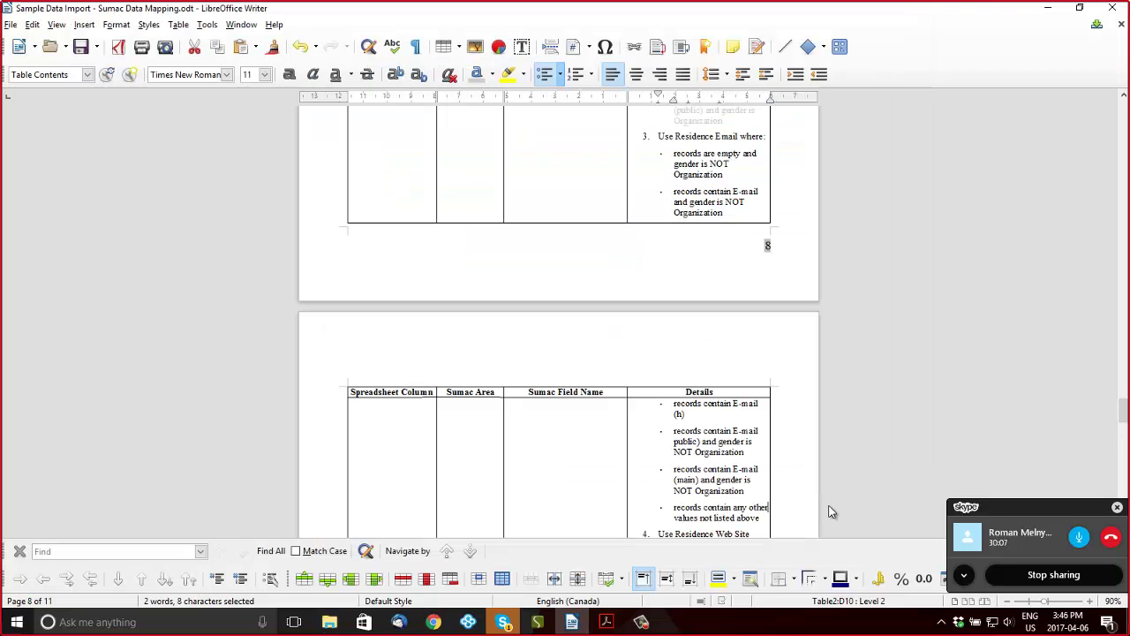
{"action": "scroll", "coordinate": [696, 259], "scroll_direction": "up", "scroll_amount": 3}
{"action": "left_click", "coordinate": [648, 255]}
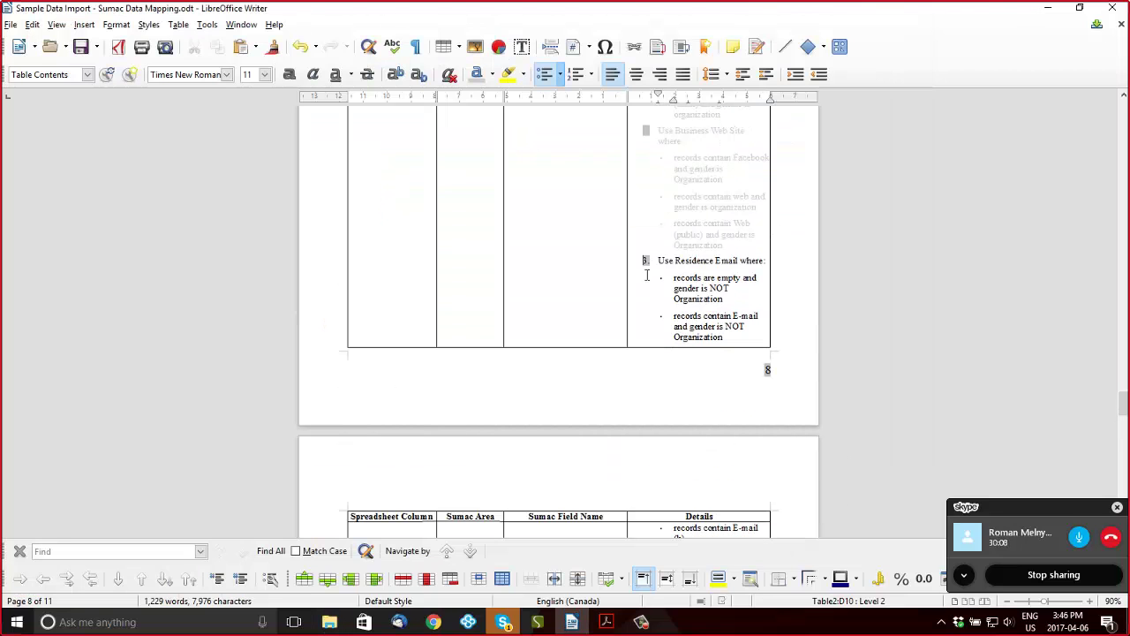
{"action": "scroll", "coordinate": [758, 311], "scroll_direction": "down", "scroll_amount": 3}
{"action": "scroll", "coordinate": [769, 313], "scroll_direction": "down", "scroll_amount": 3}
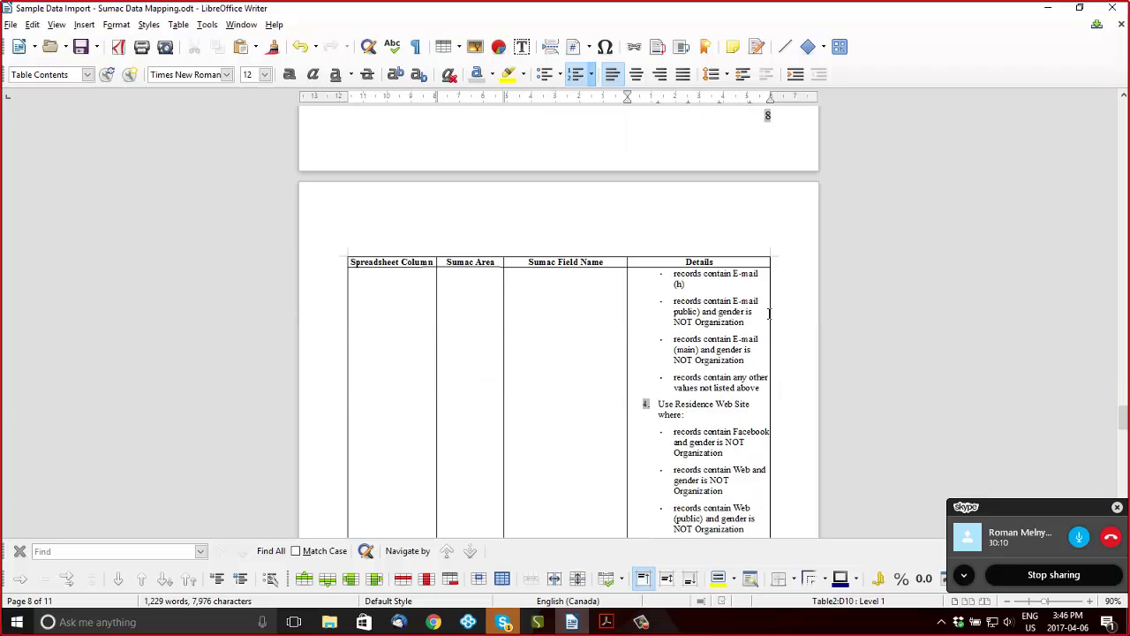
{"action": "left_click", "coordinate": [765, 388], "text": "shift"}
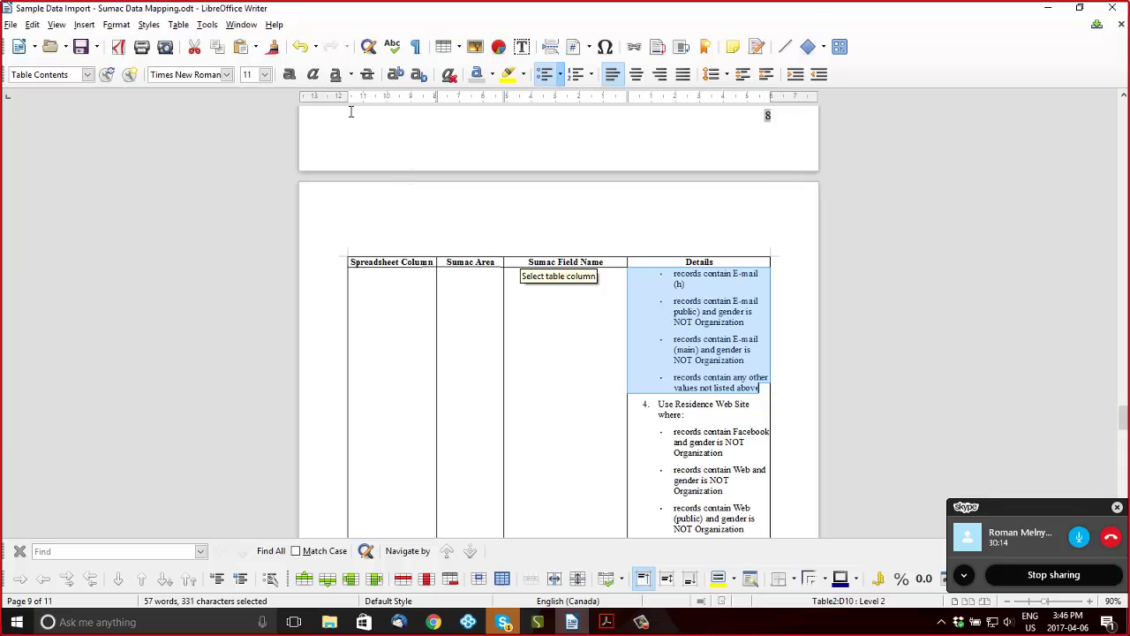
{"action": "left_click", "coordinate": [477, 78]}
{"action": "left_click", "coordinate": [734, 419]}
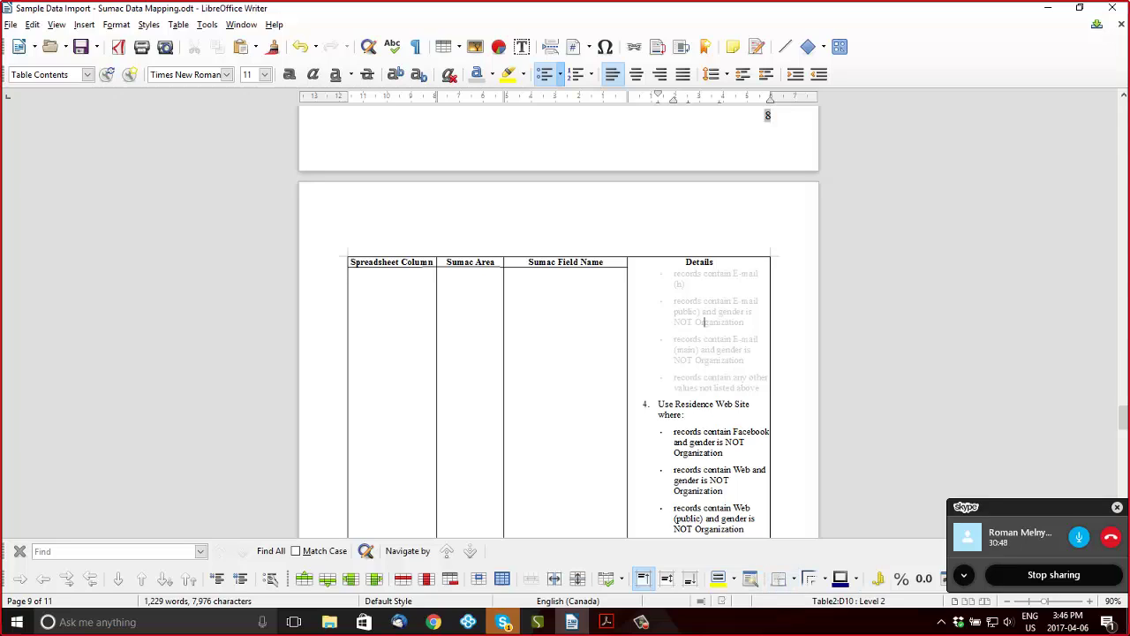
{"action": "left_click", "coordinate": [650, 624]}
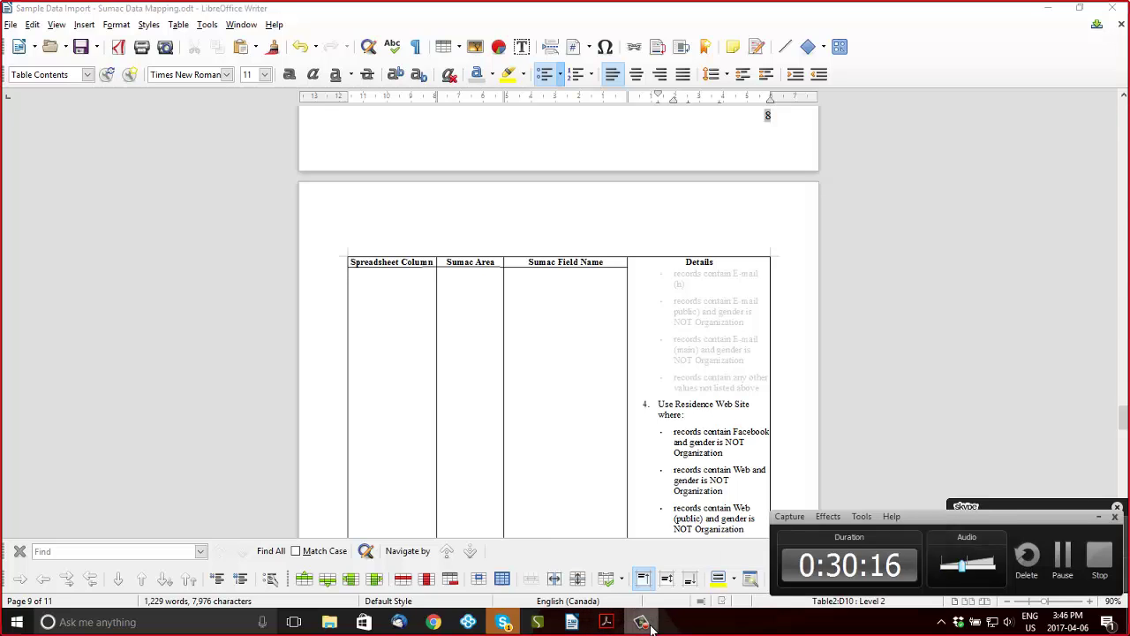
{"action": "left_click", "coordinate": [643, 625]}
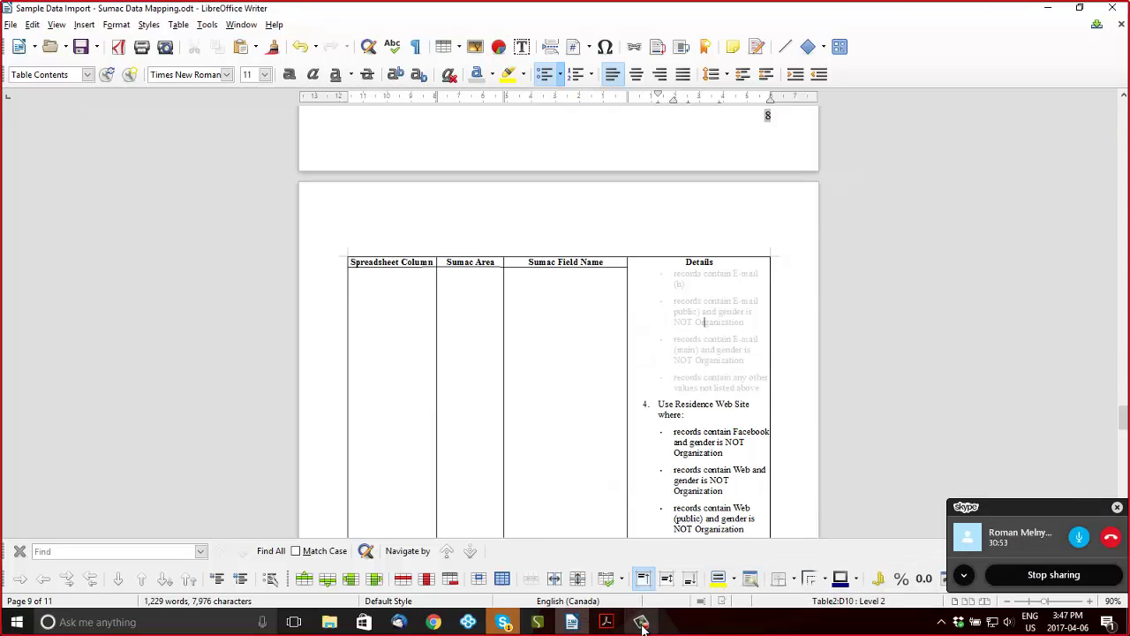
{"action": "scroll", "coordinate": [682, 320], "scroll_direction": "down", "scroll_amount": 5}
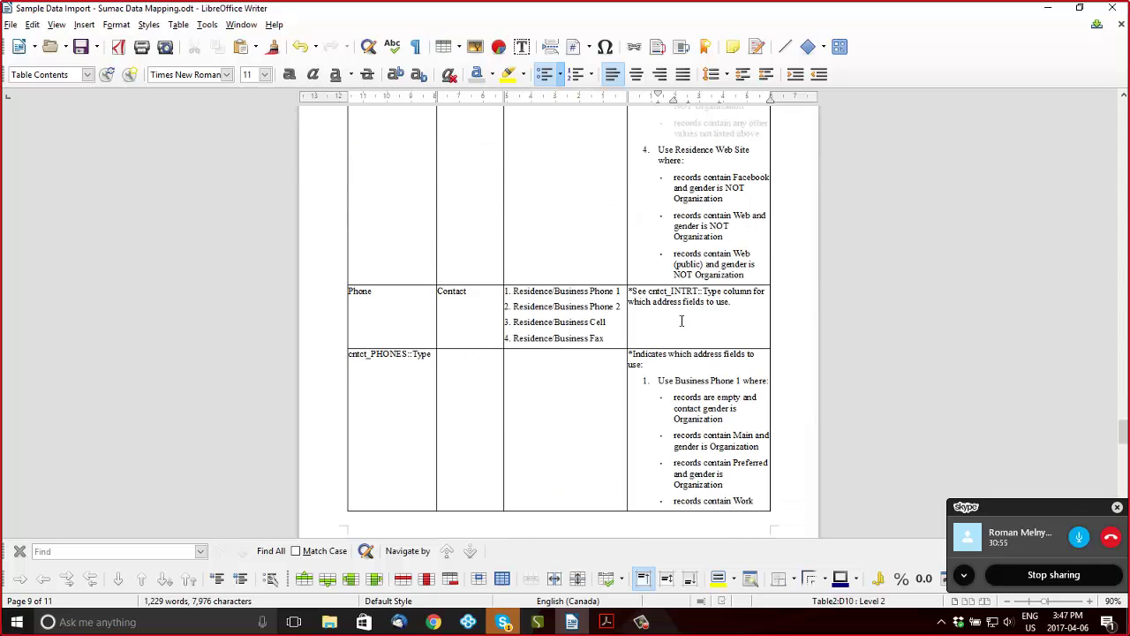